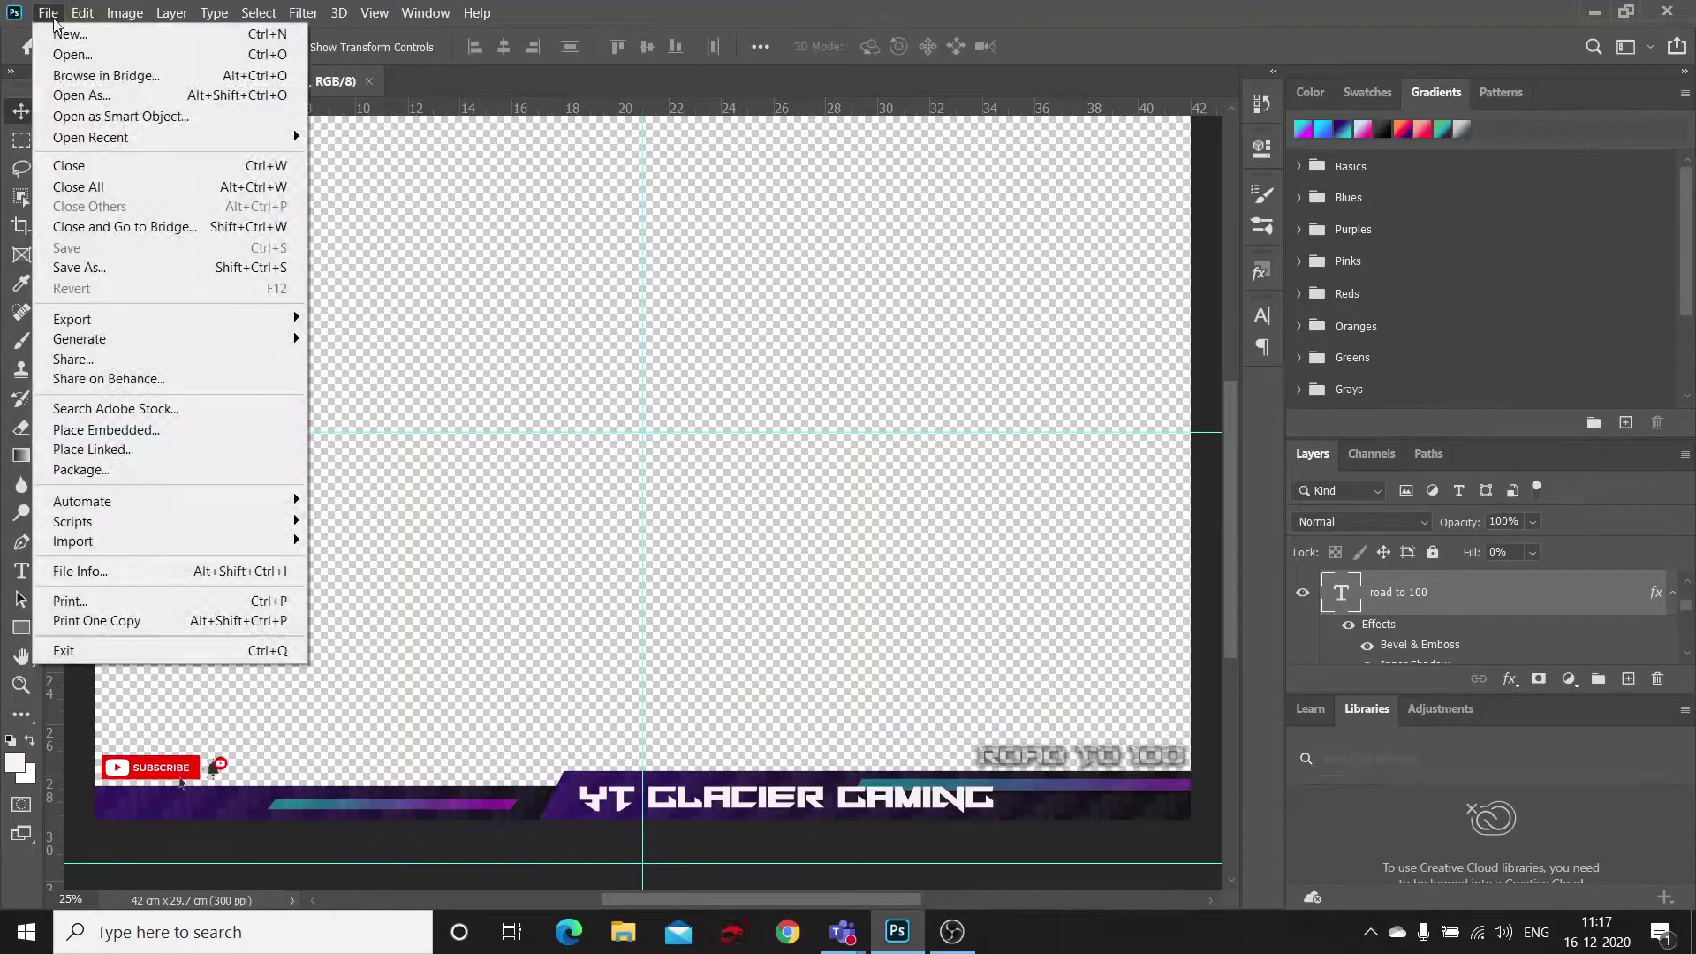
# Step: Create a blank document from the A3 preset in landscape orientation (420 × 297 mm, 300 ppi)
pyautogui.click(62, 31)
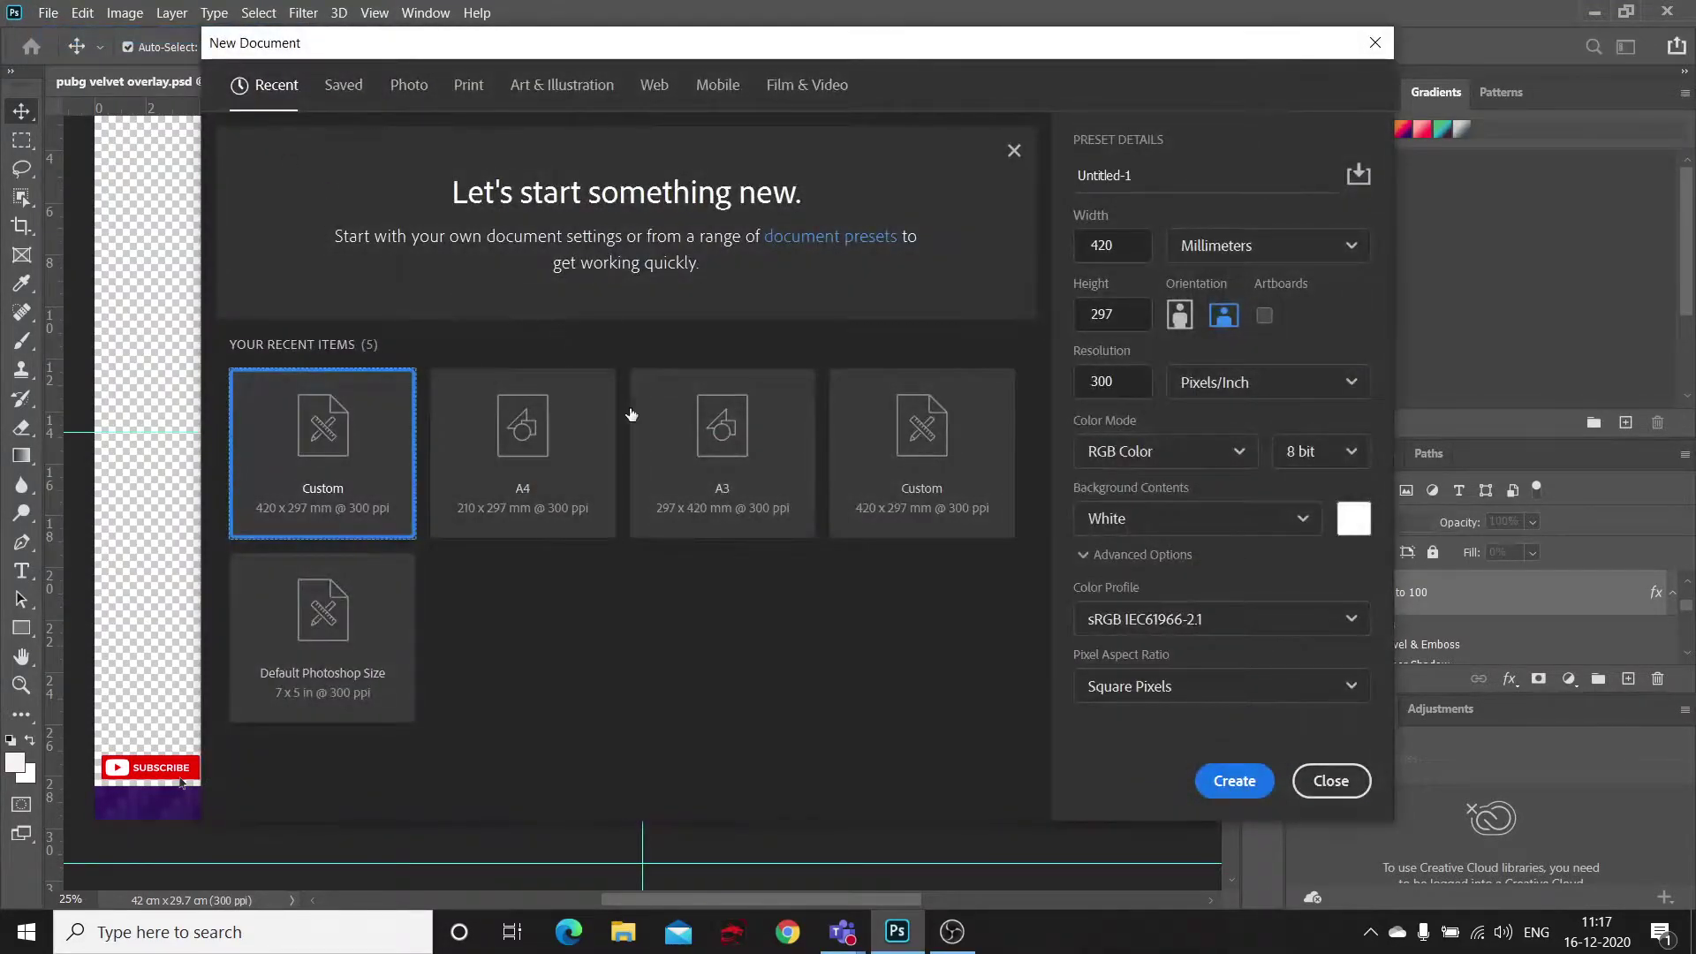
pyautogui.click(677, 446)
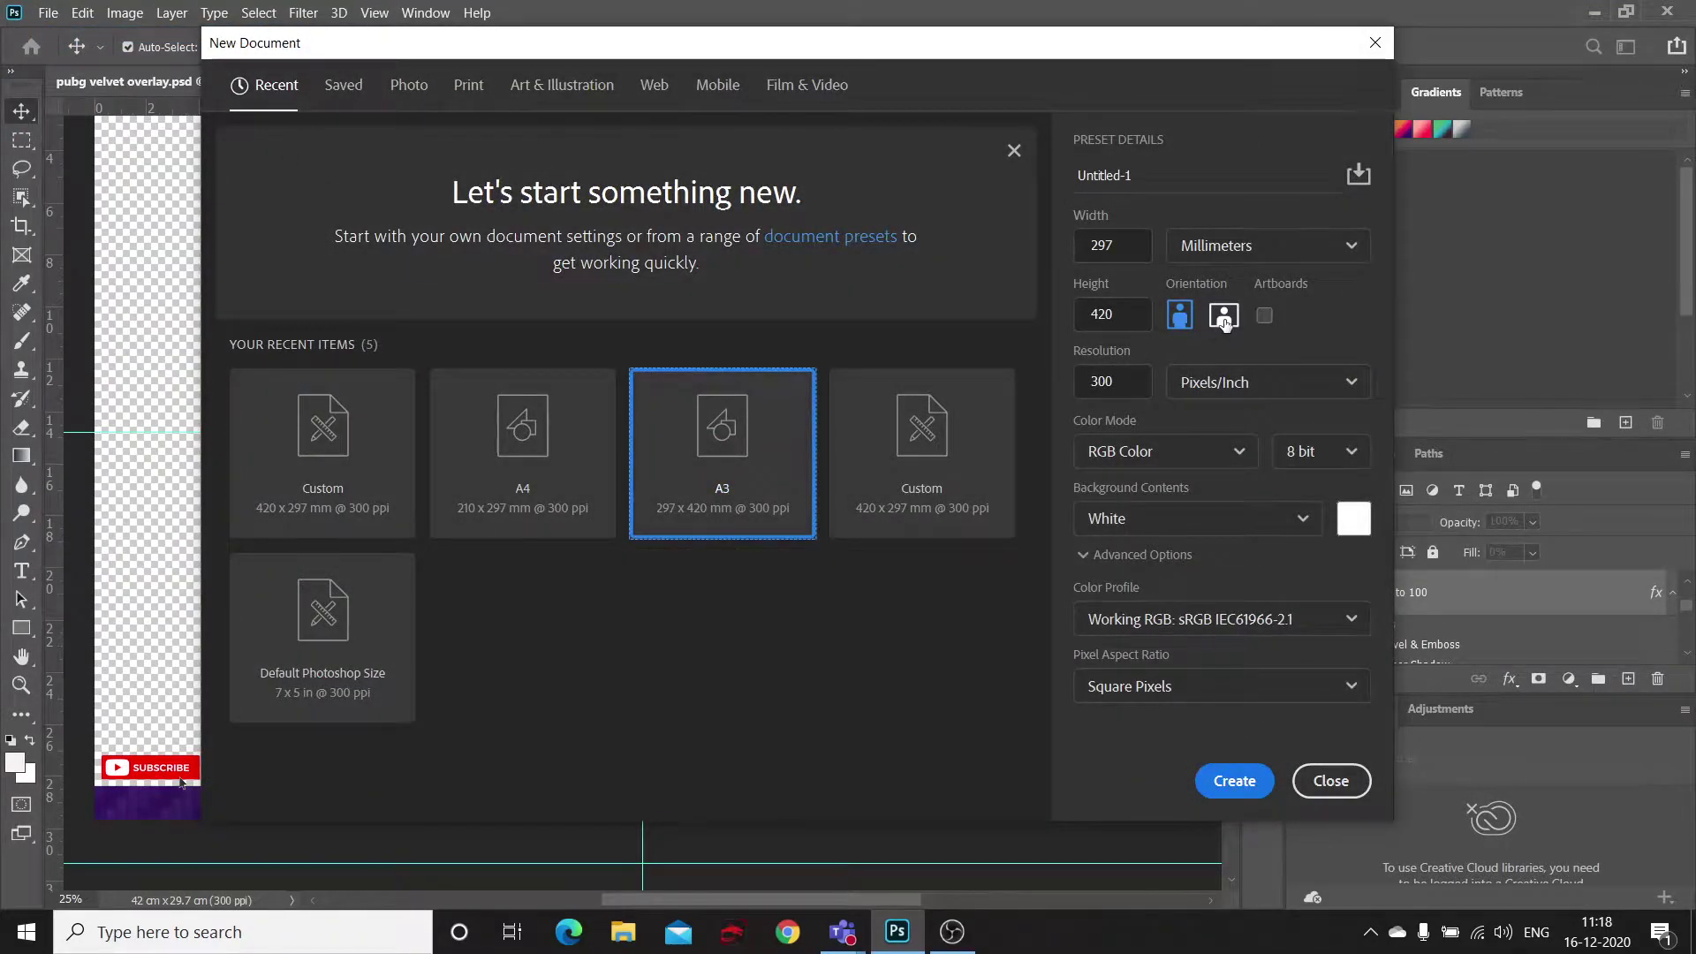
pyautogui.click(1225, 318)
pyautogui.click(1254, 779)
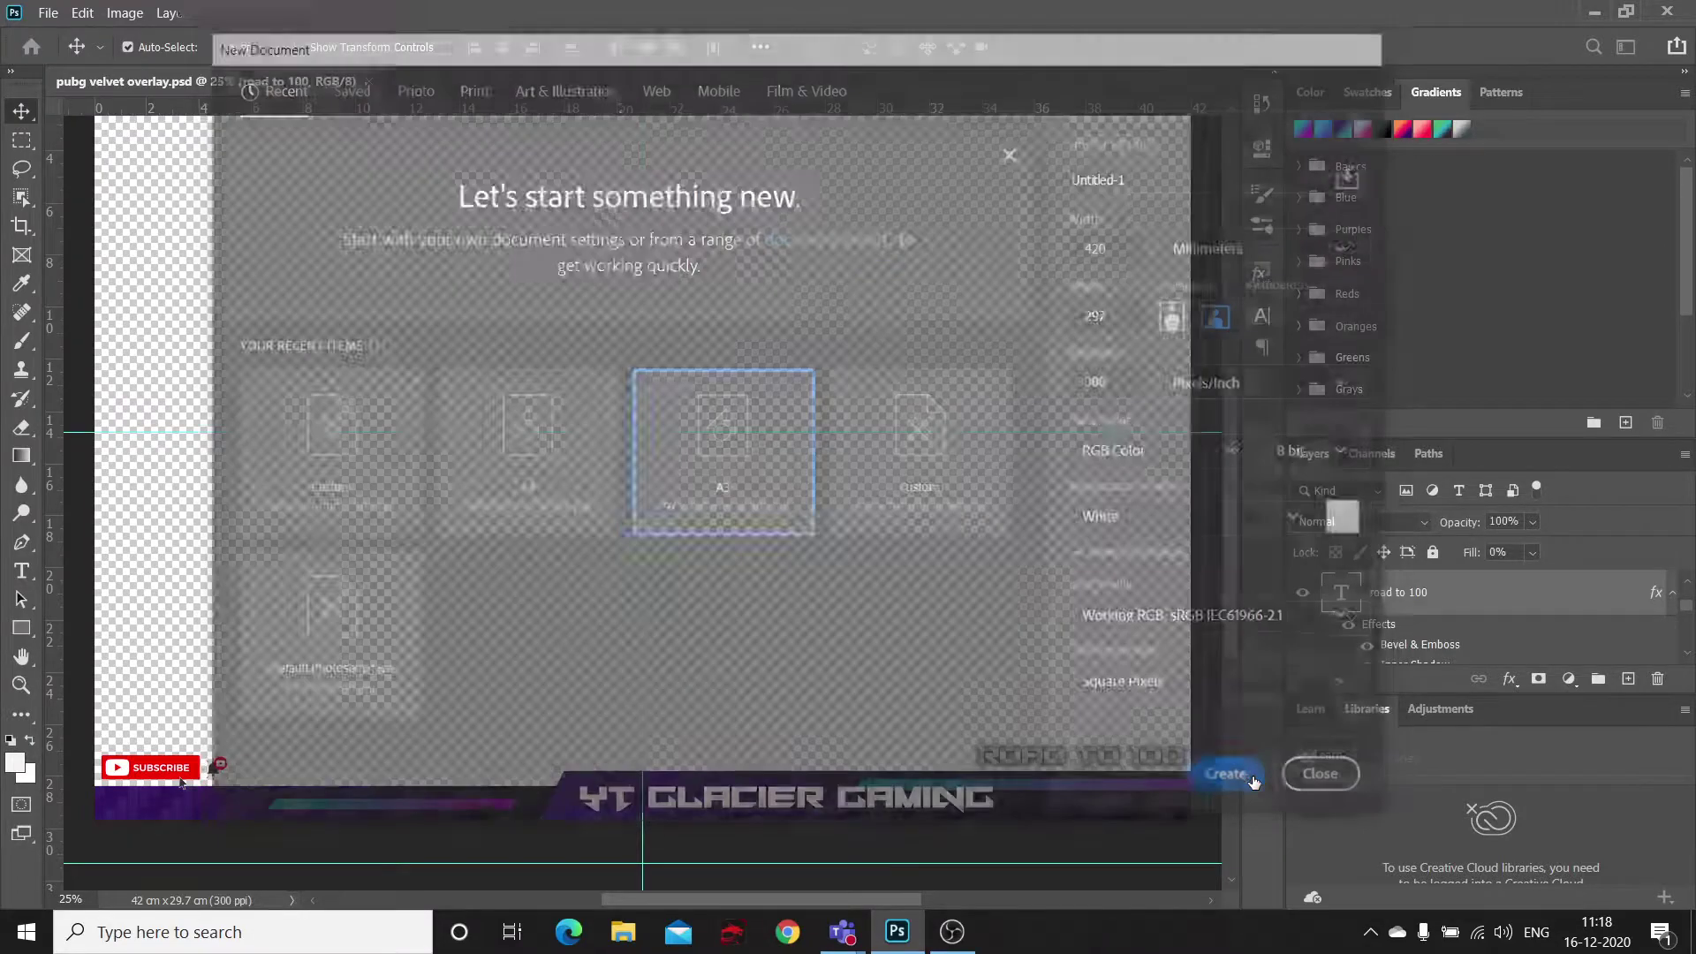
pyautogui.moveTo(1237, 581); pyautogui.dragTo(1236, 606)
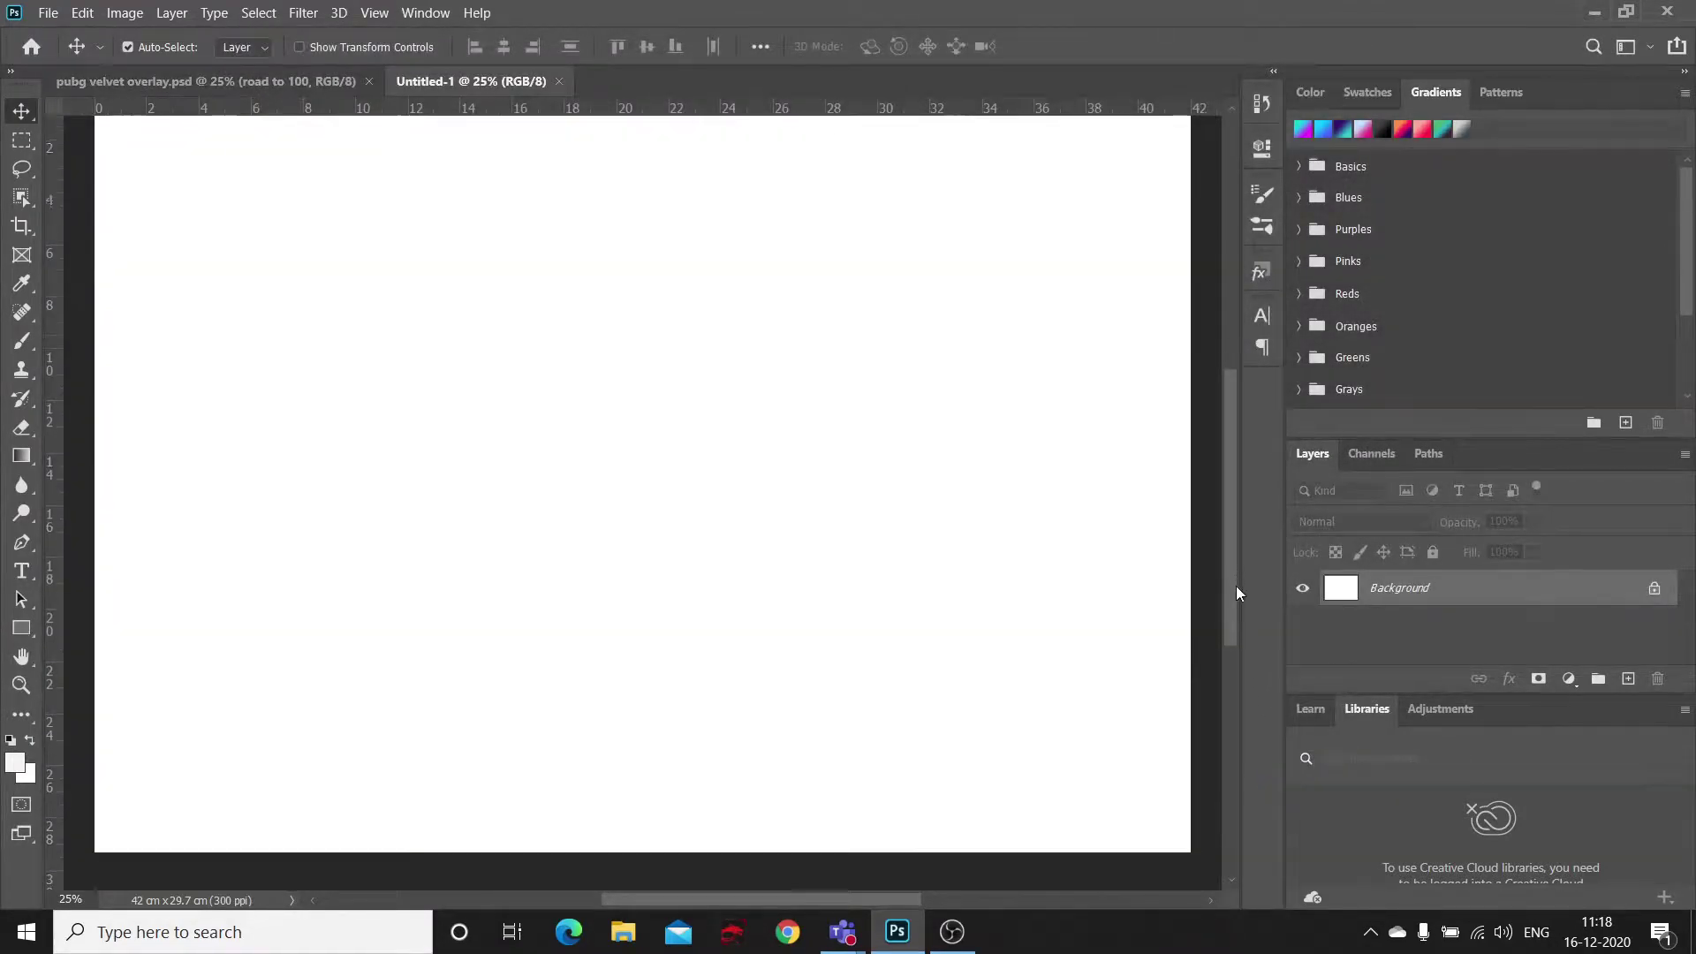
# Step: Add a vertical guide down the page centre at 21 cm
pyautogui.click(24, 541)
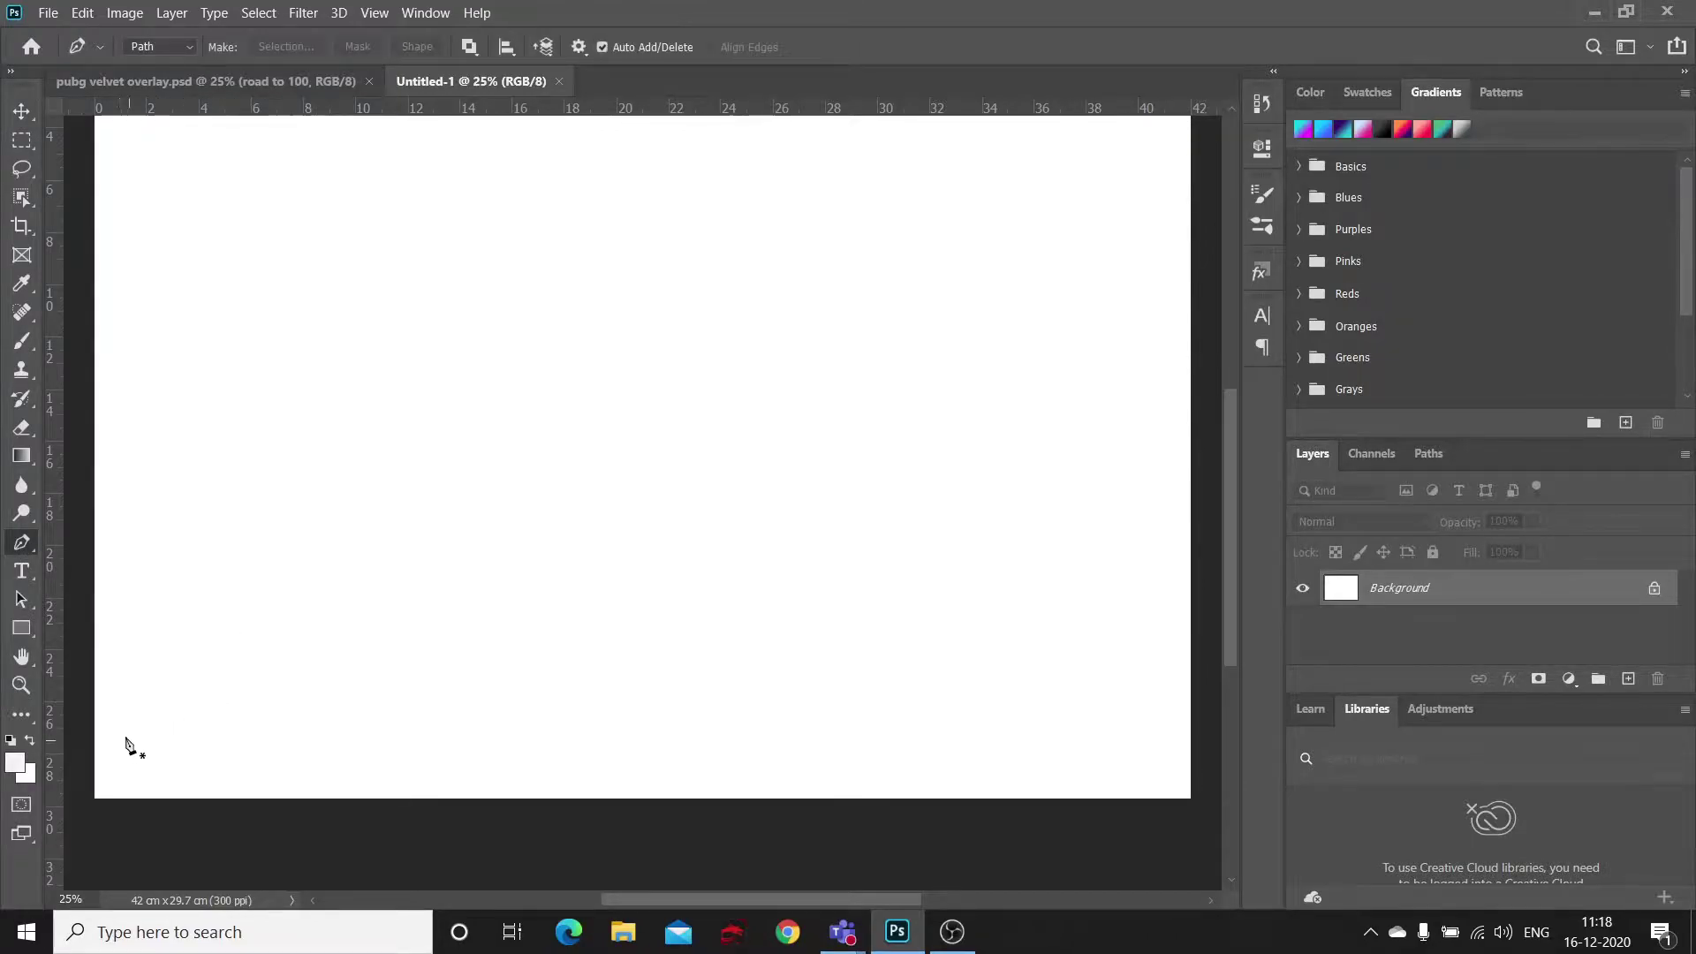
pyautogui.moveTo(54, 643)
pyautogui.mouseDown()
pyautogui.moveTo(514, 594)
pyautogui.moveTo(647, 601)
pyautogui.mouseUp()
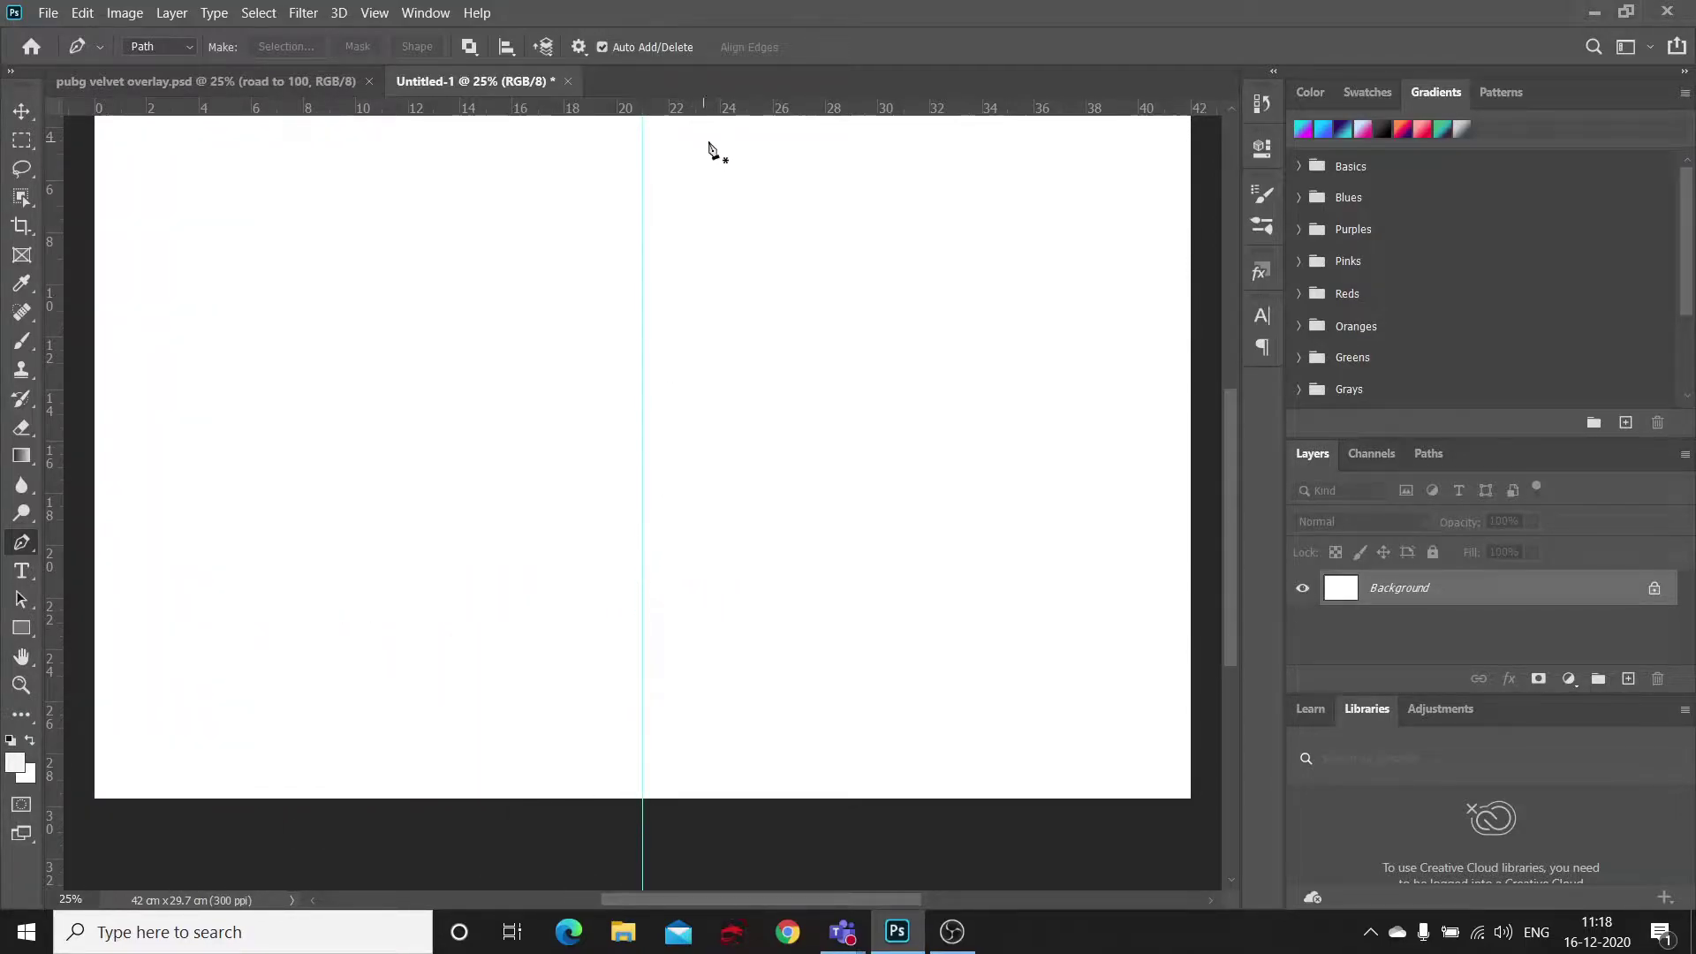
pyautogui.scroll(1, 989, 344)
pyautogui.scroll(2, 989, 345)
pyautogui.scroll(1, 991, 345)
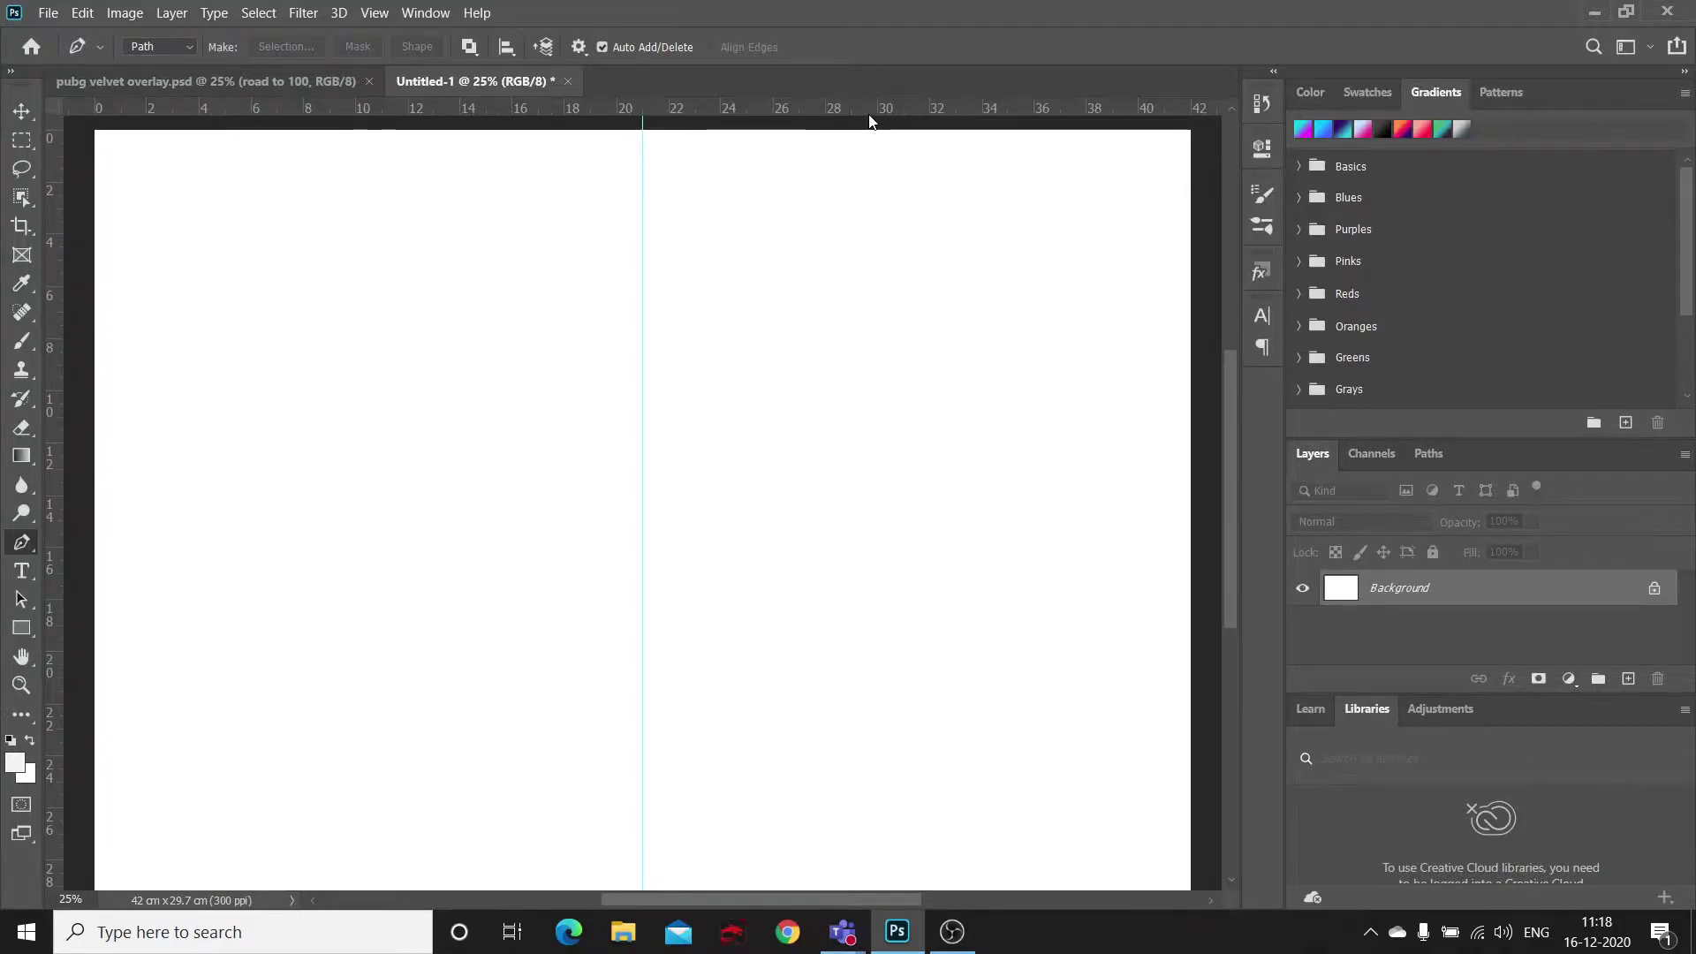
# Step: Add a horizontal guide across the middle of the page
pyautogui.hotkey('ctrl', '-')
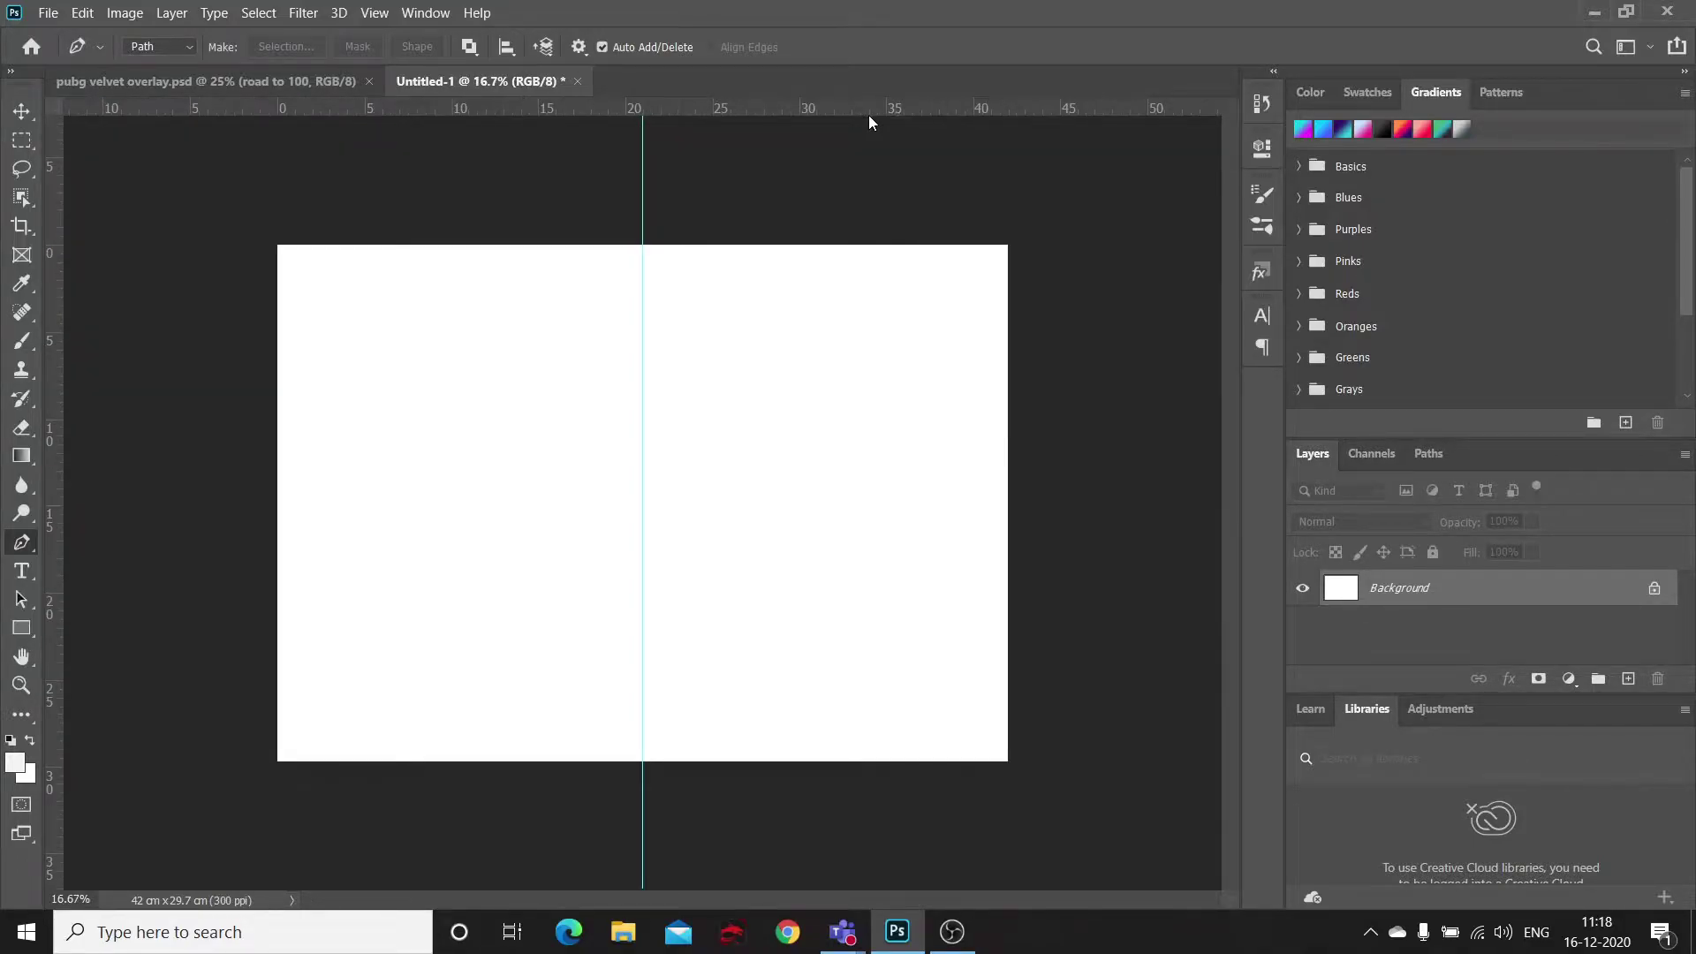
pyautogui.moveTo(867, 115)
pyautogui.mouseDown()
pyautogui.moveTo(873, 402)
pyautogui.moveTo(914, 766)
pyautogui.moveTo(920, 562)
pyautogui.moveTo(948, 505)
pyautogui.mouseUp()
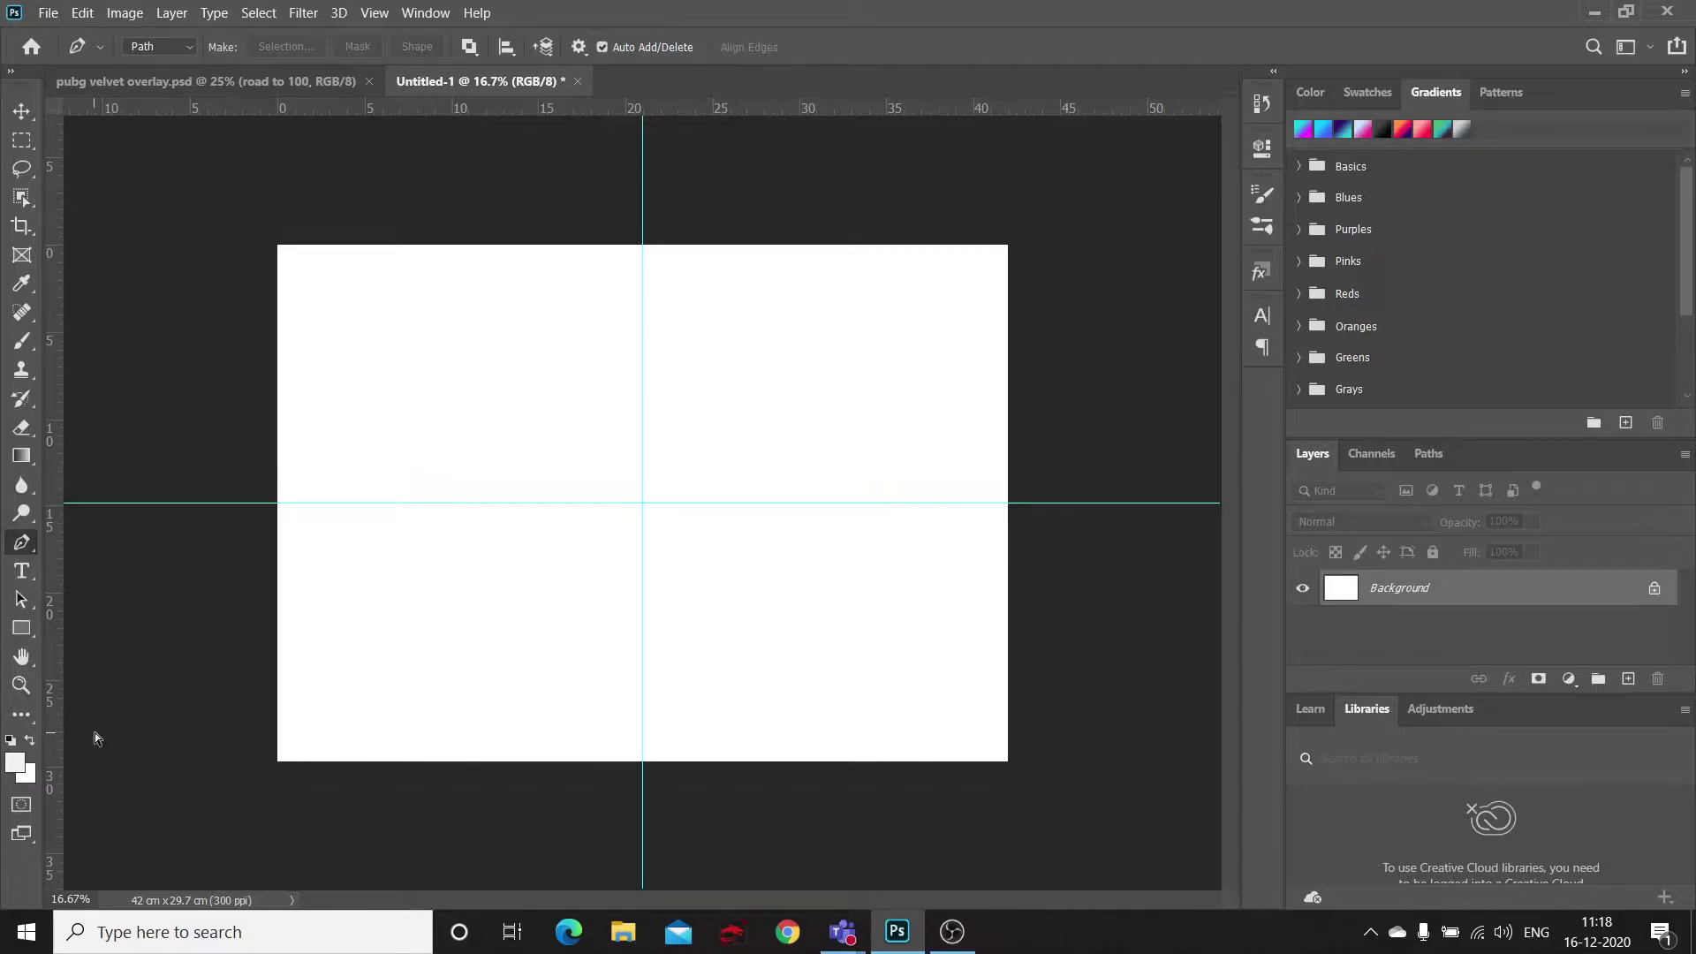
pyautogui.hotkey('ctrl', '+')
pyautogui.scroll(-2, 159, 768)
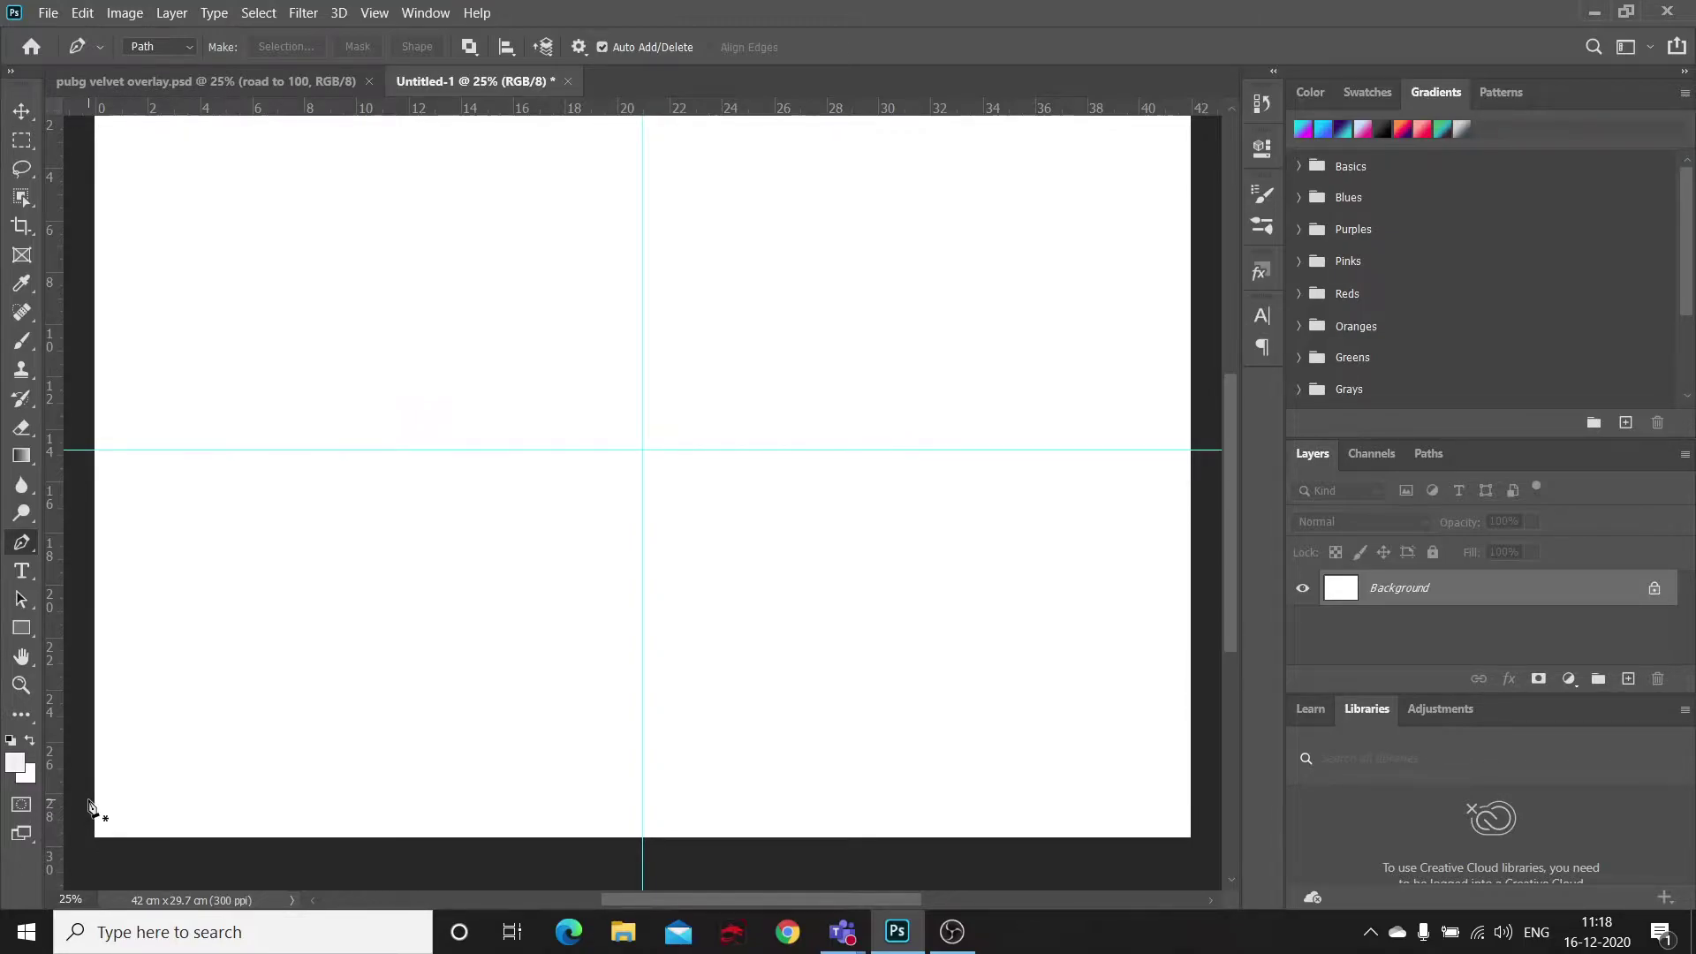
pyautogui.scroll(2, 512, 81)
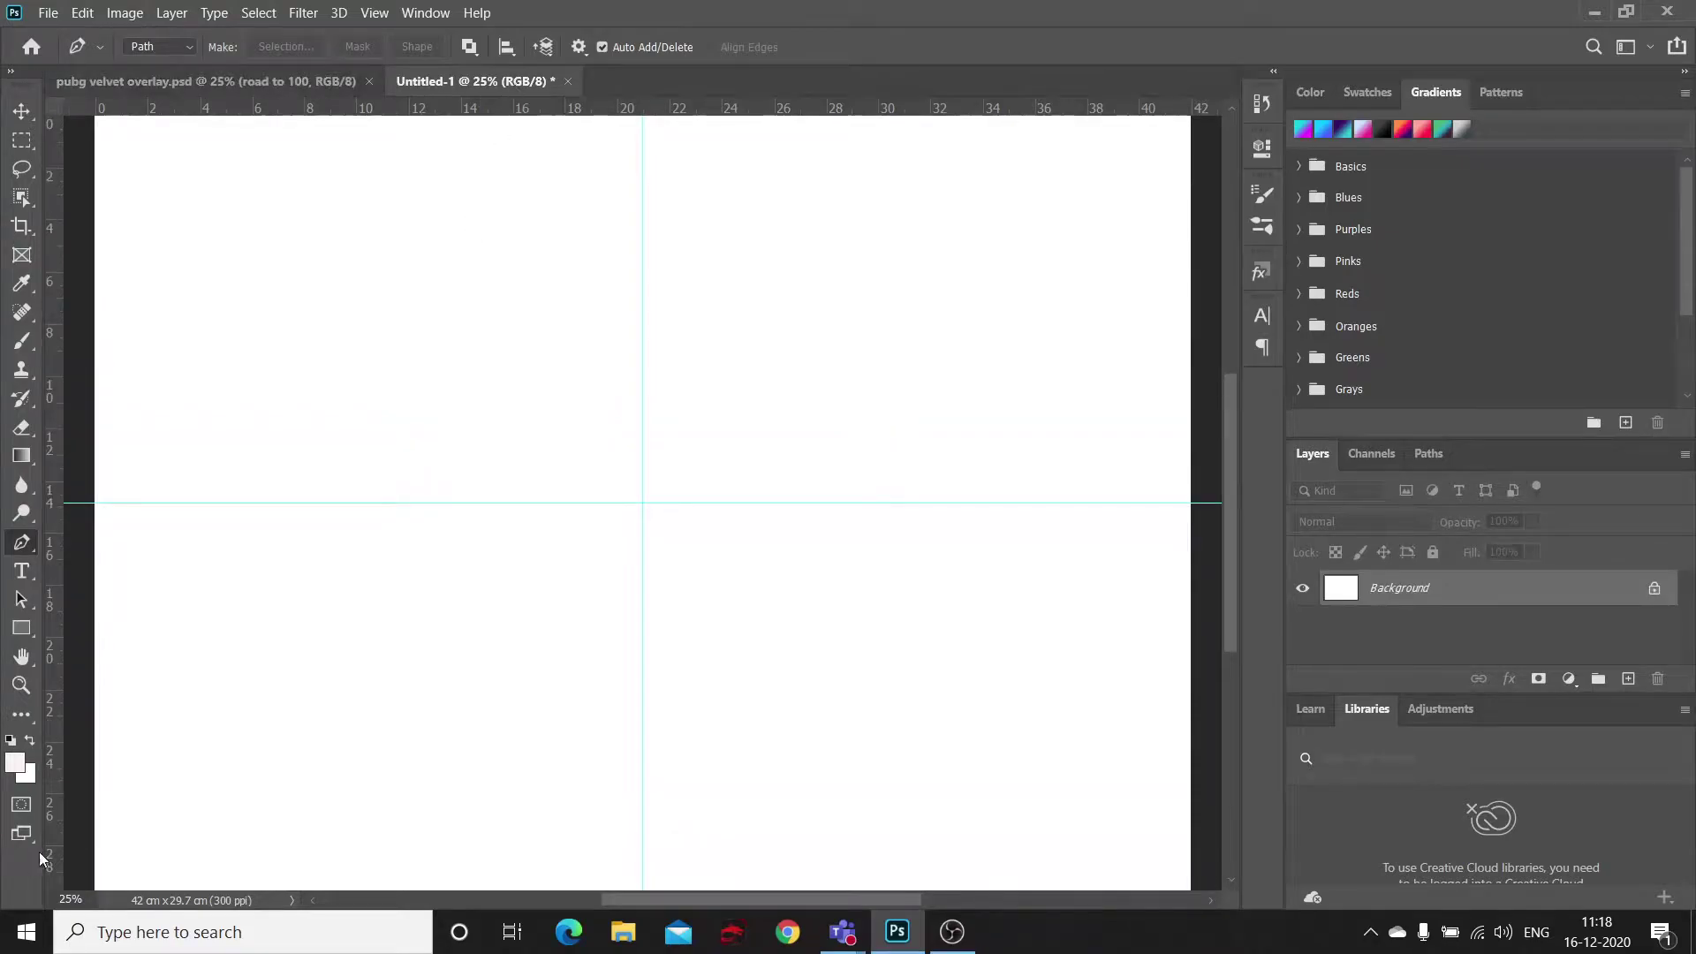
pyautogui.scroll(-1, 80, 821)
pyautogui.scroll(-1, 84, 799)
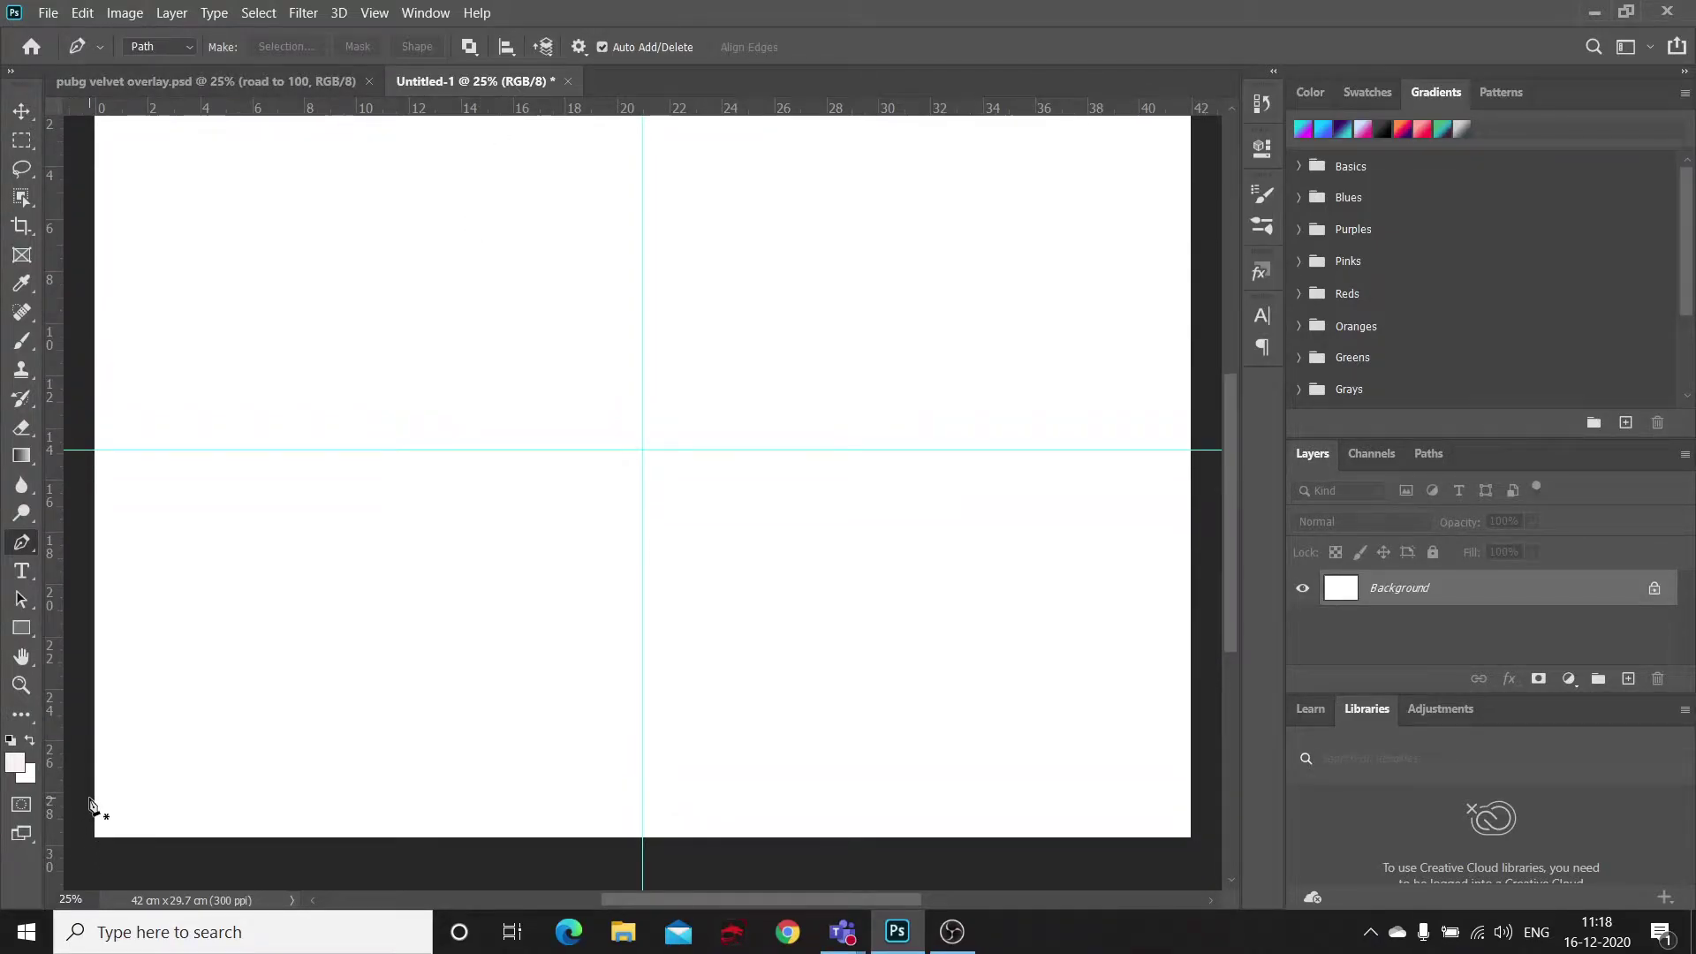
# Step: Draw a closed four-anchor bar path with a slanted right end along the bottom-left edge
pyautogui.click(88, 793)
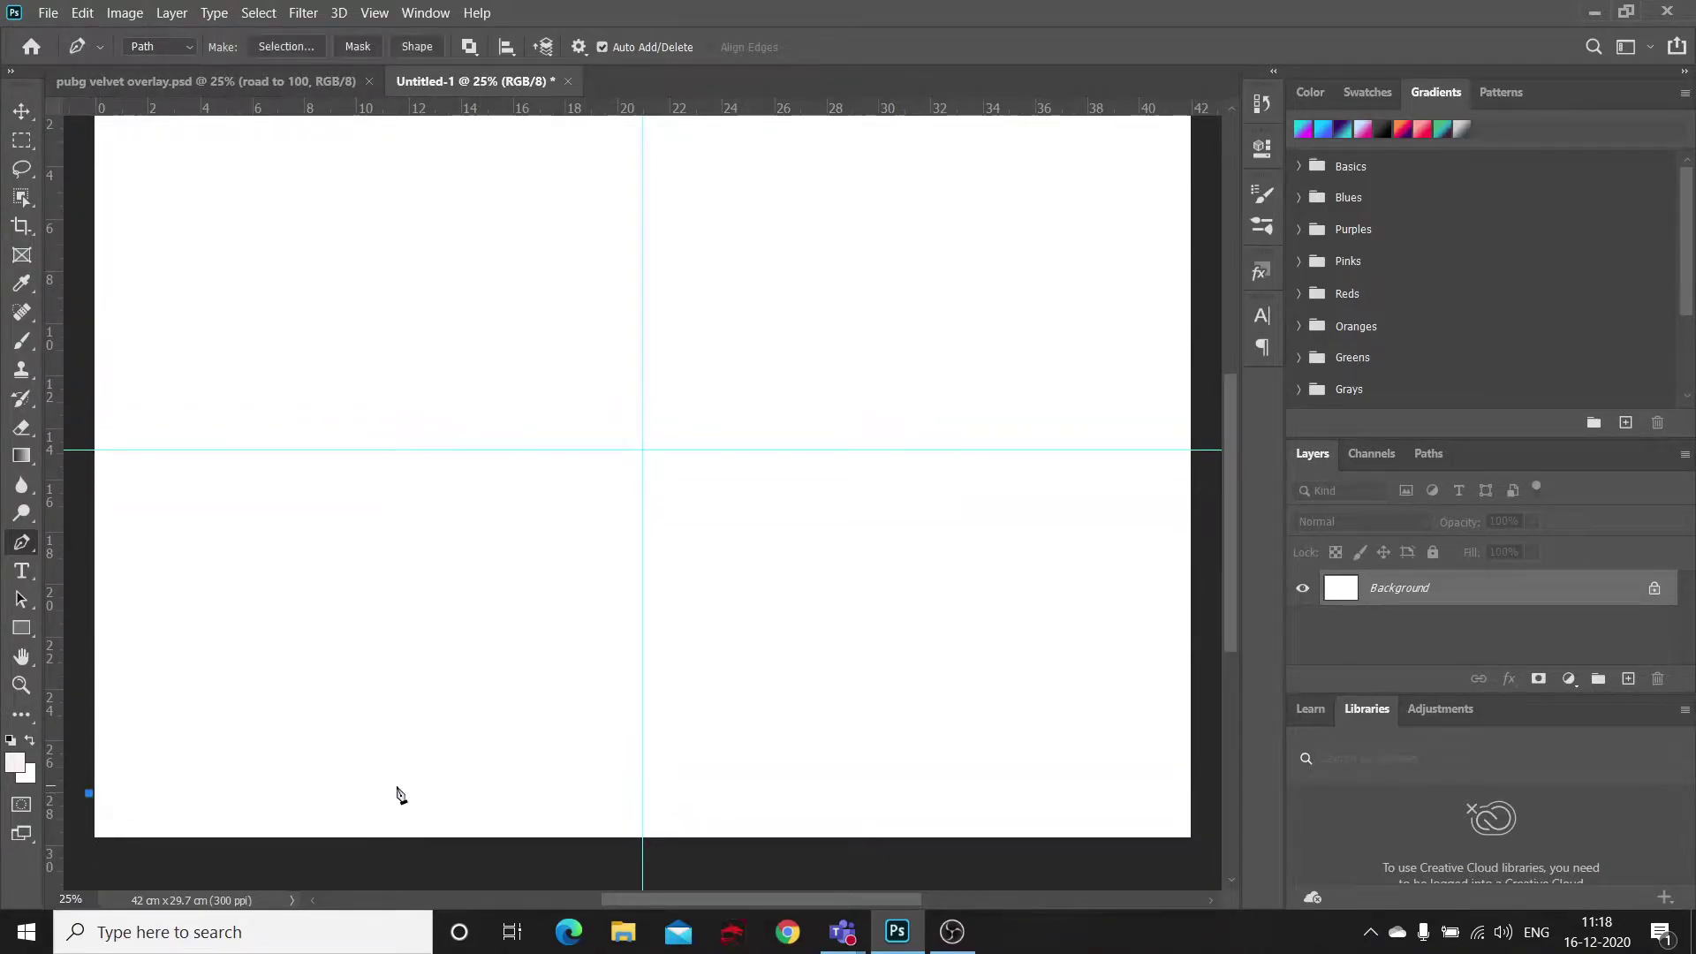
pyautogui.click(528, 793)
pyautogui.hotkey('ctrl', 'z')
pyautogui.click(508, 849)
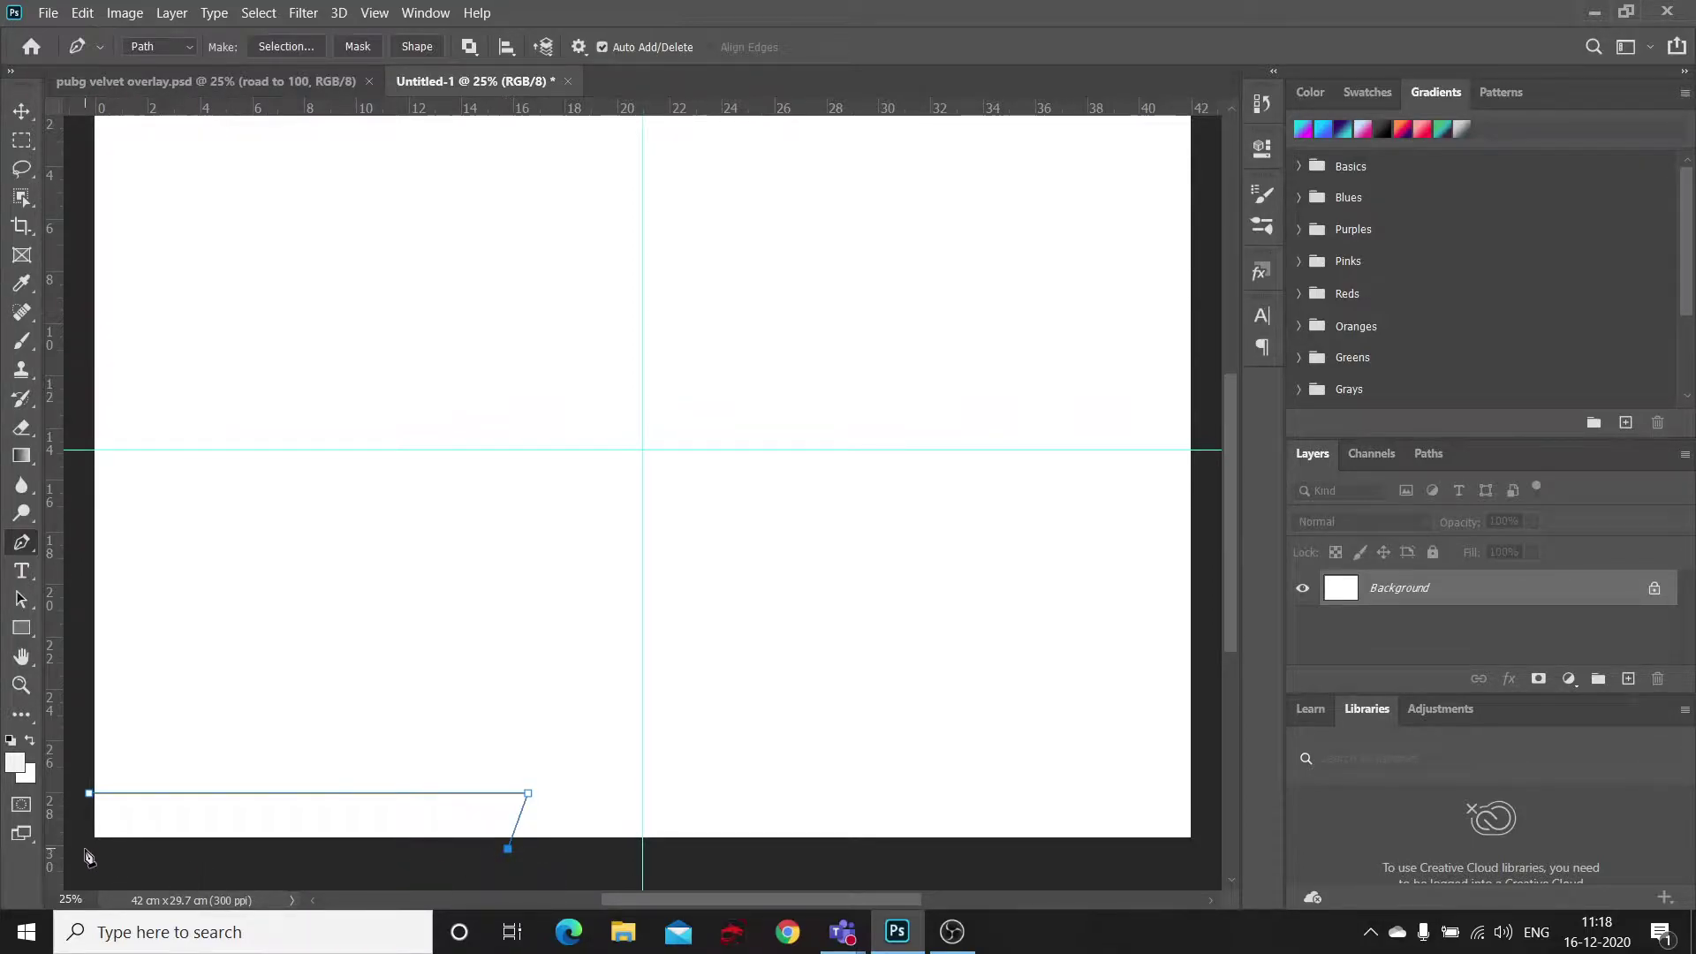
pyautogui.click(89, 849)
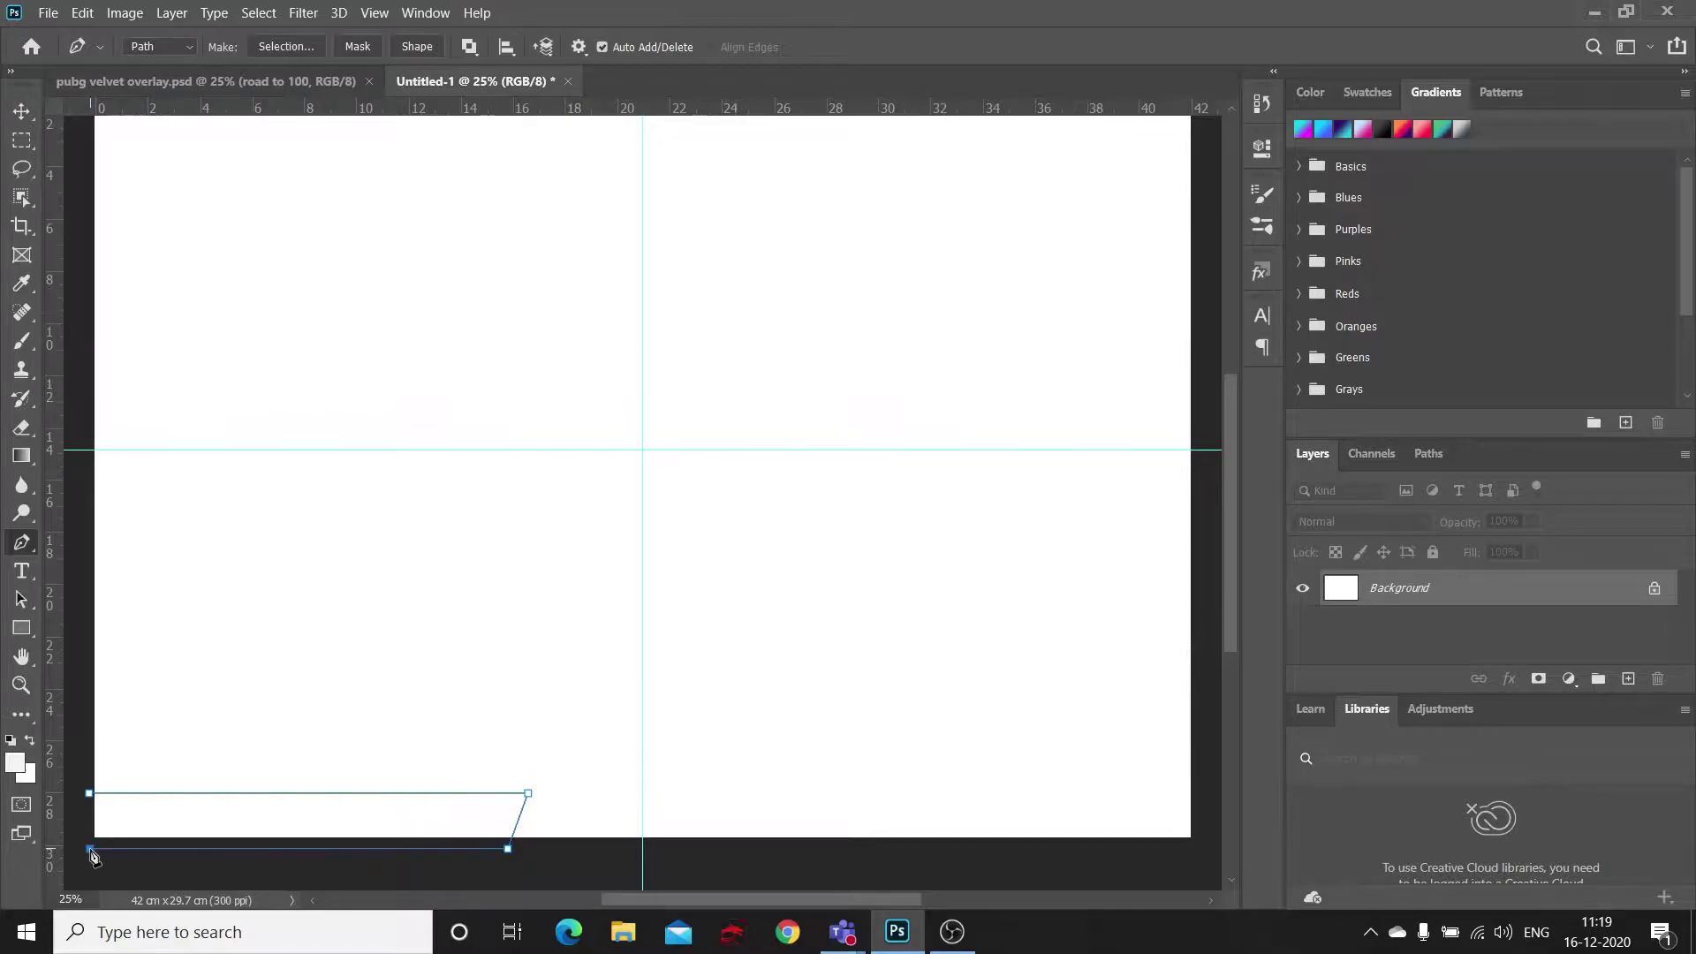
pyautogui.click(90, 794)
# Step: Convert the bar path into a selection via Make Selection
pyautogui.rightClick(427, 831)
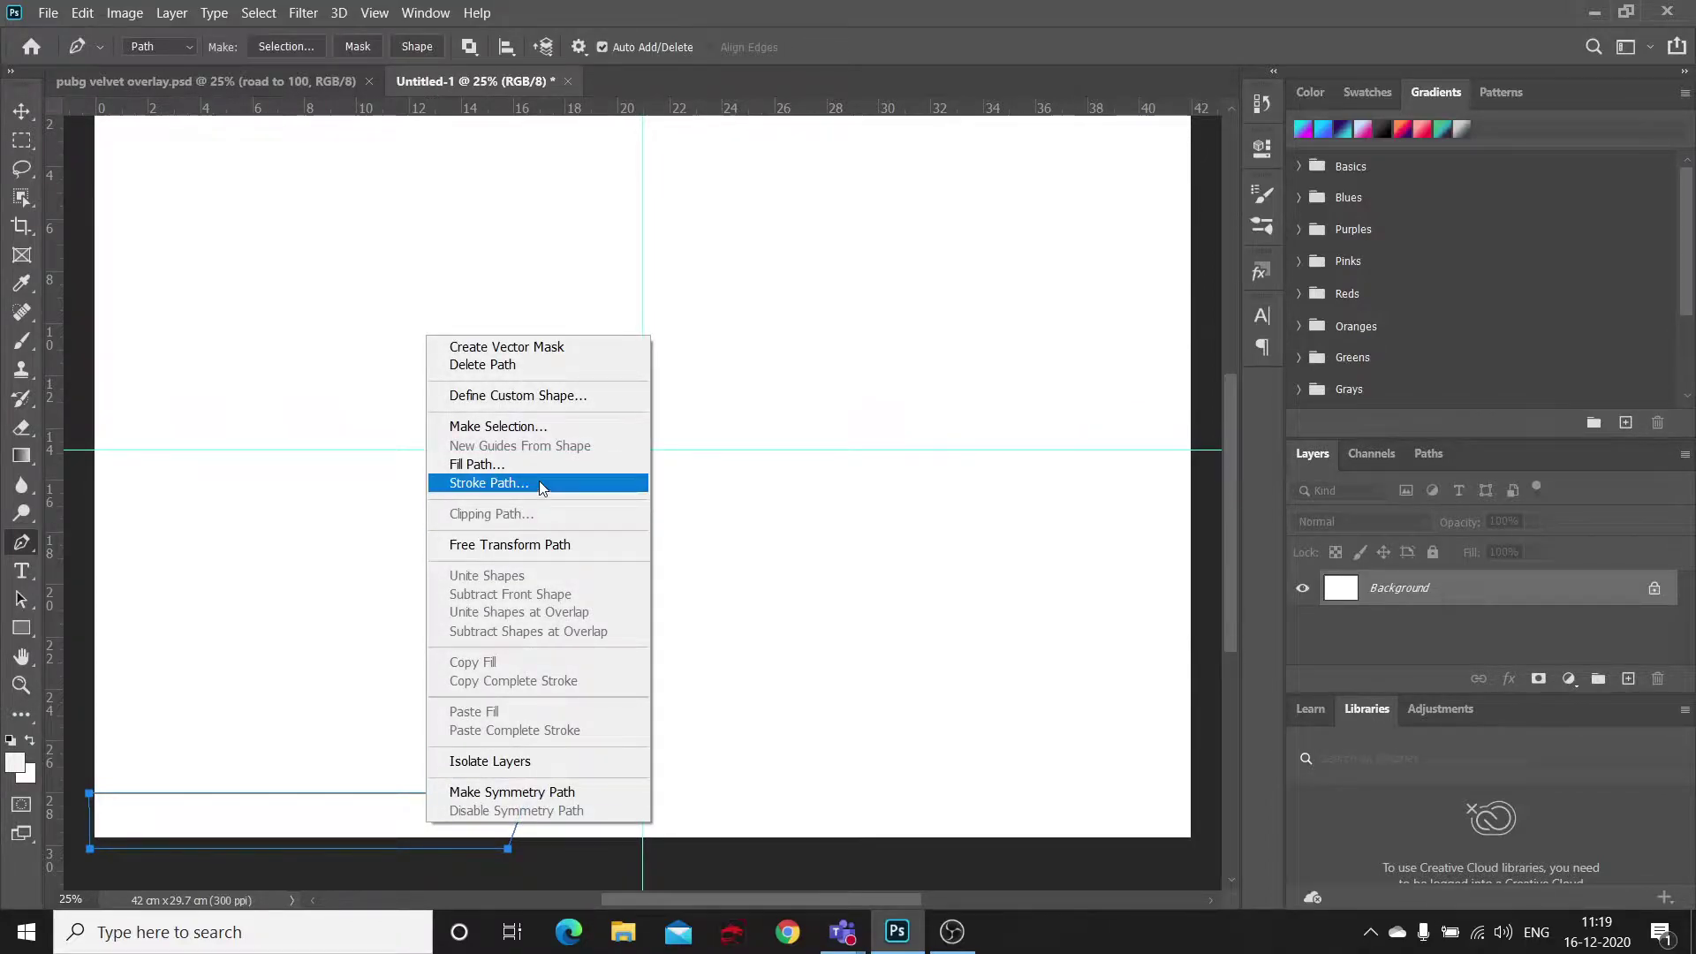
pyautogui.click(557, 427)
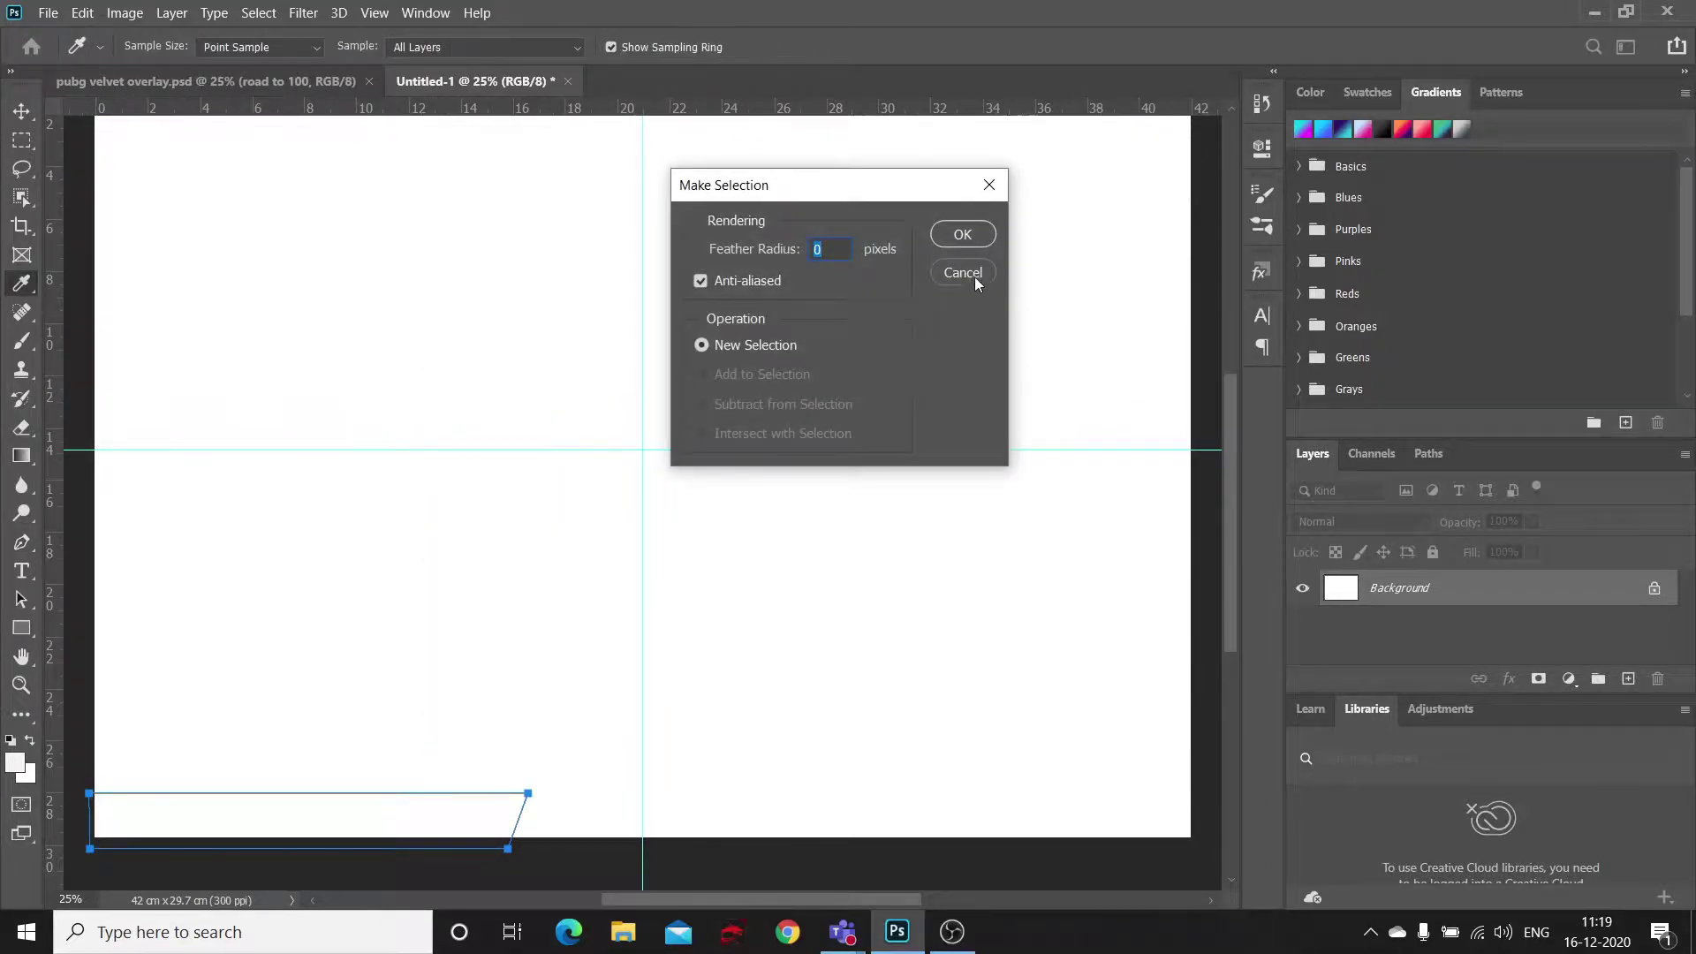
pyautogui.click(983, 241)
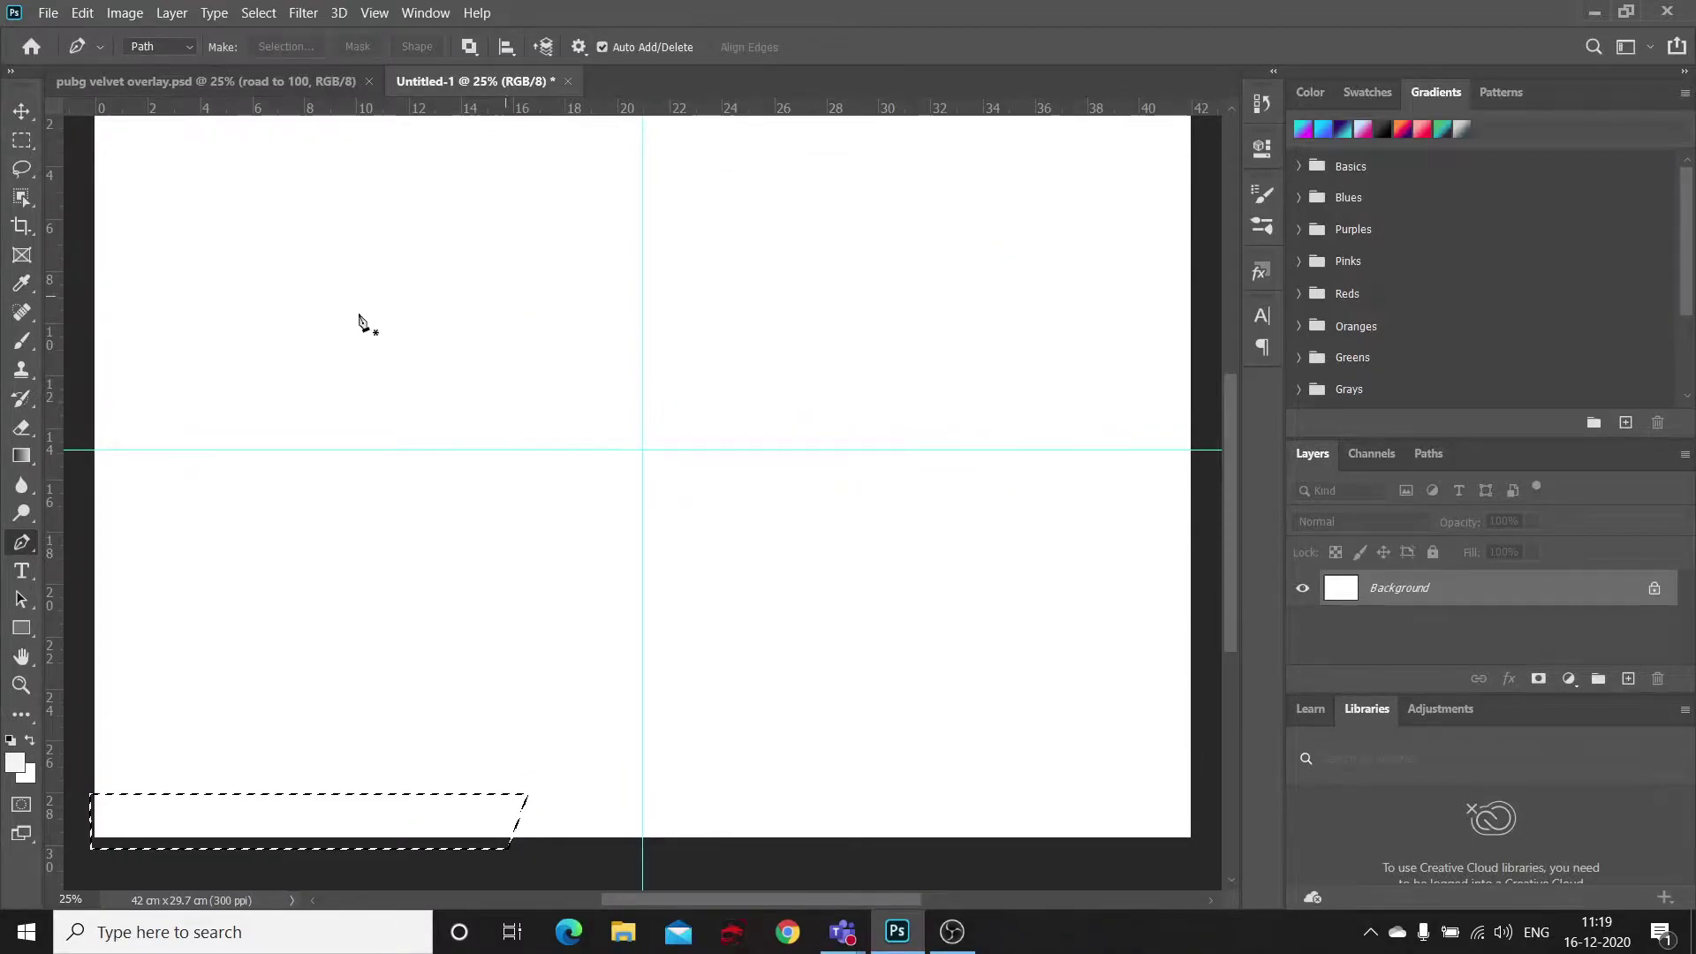
# Step: In the Gradient Editor, set the left colour stop to purple
pyautogui.click(22, 455)
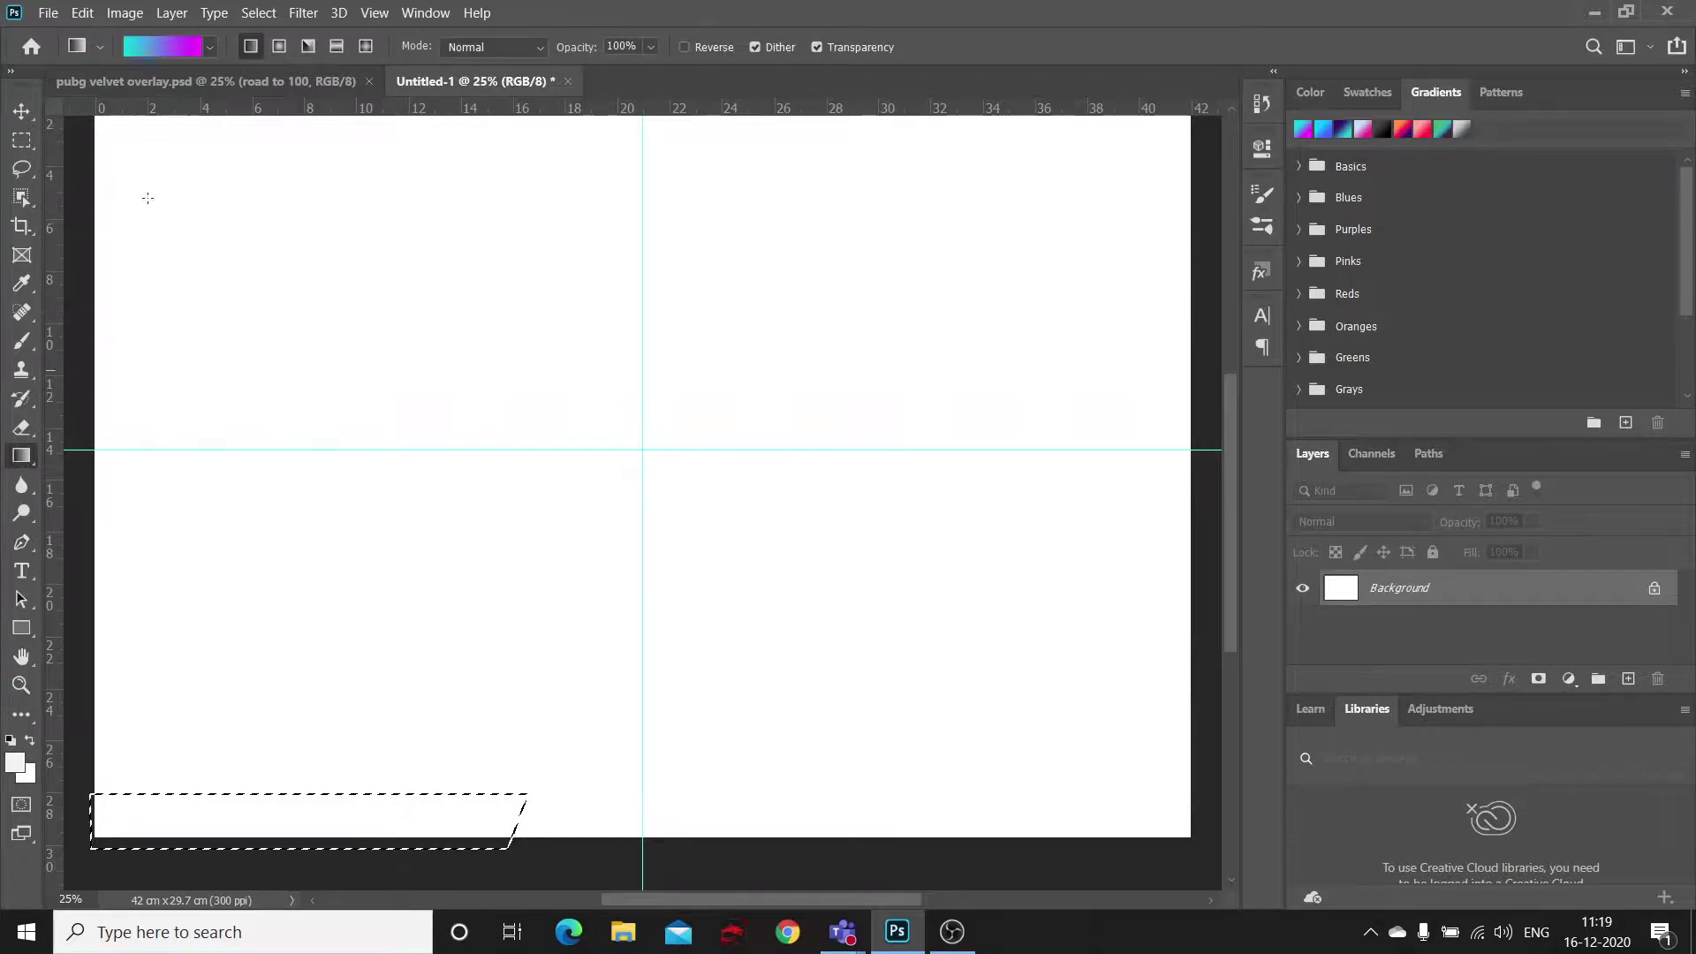
pyautogui.click(210, 49)
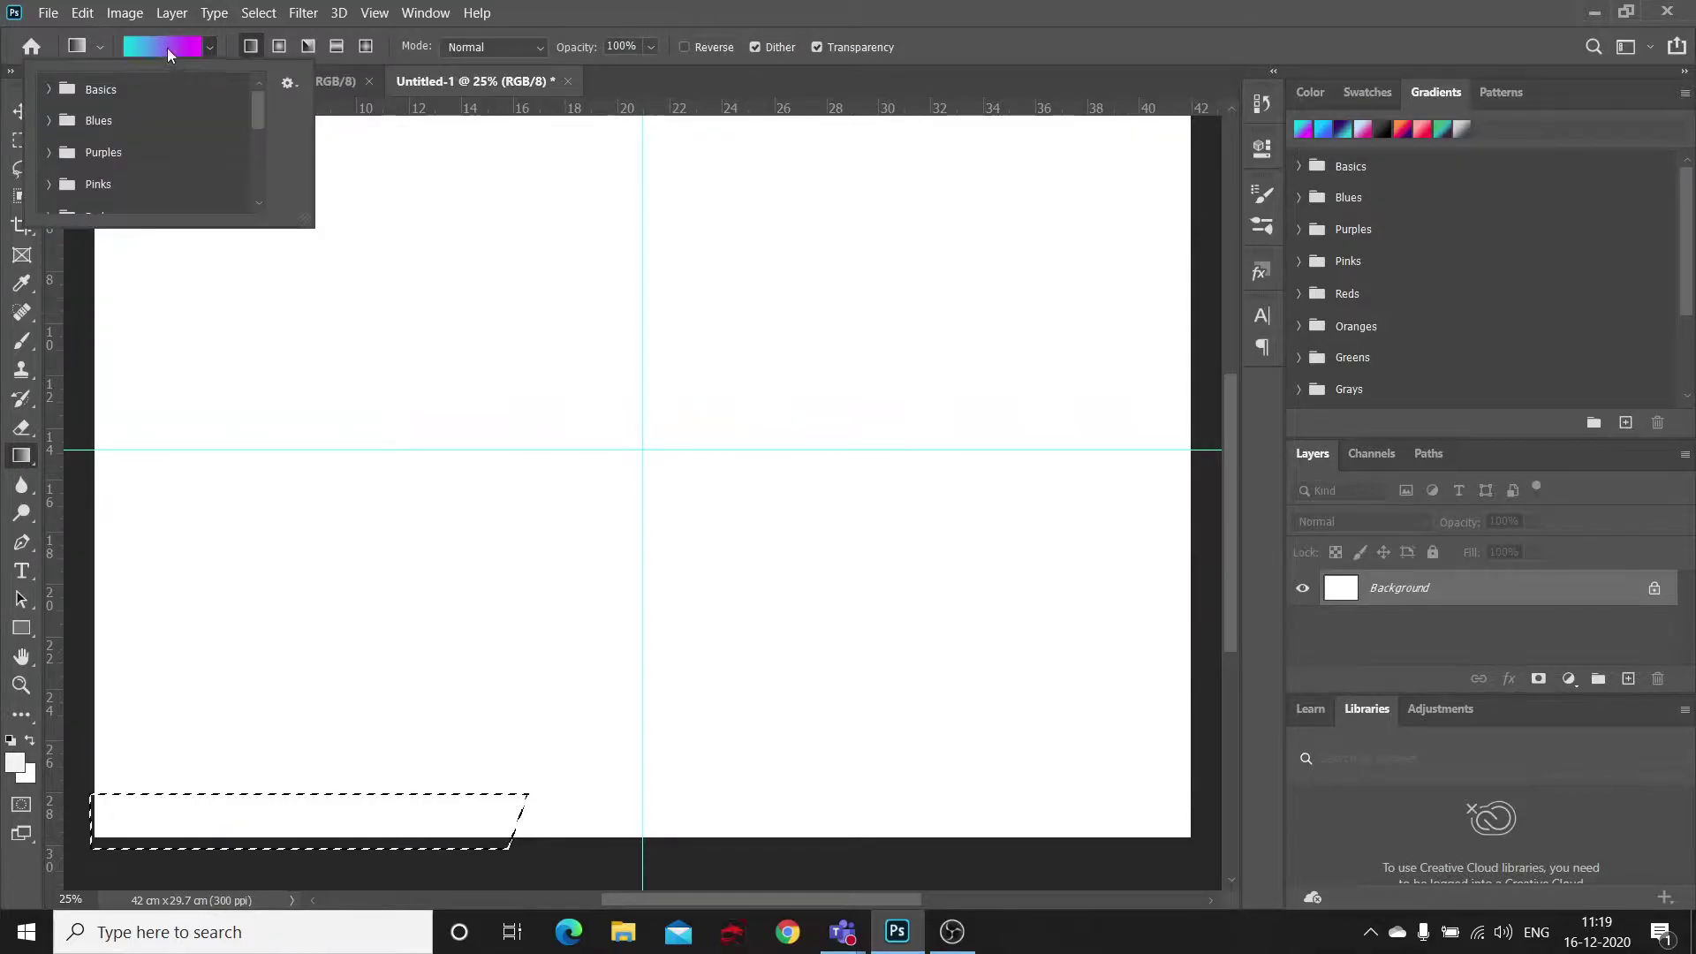
pyautogui.click(167, 47)
pyautogui.click(1053, 569)
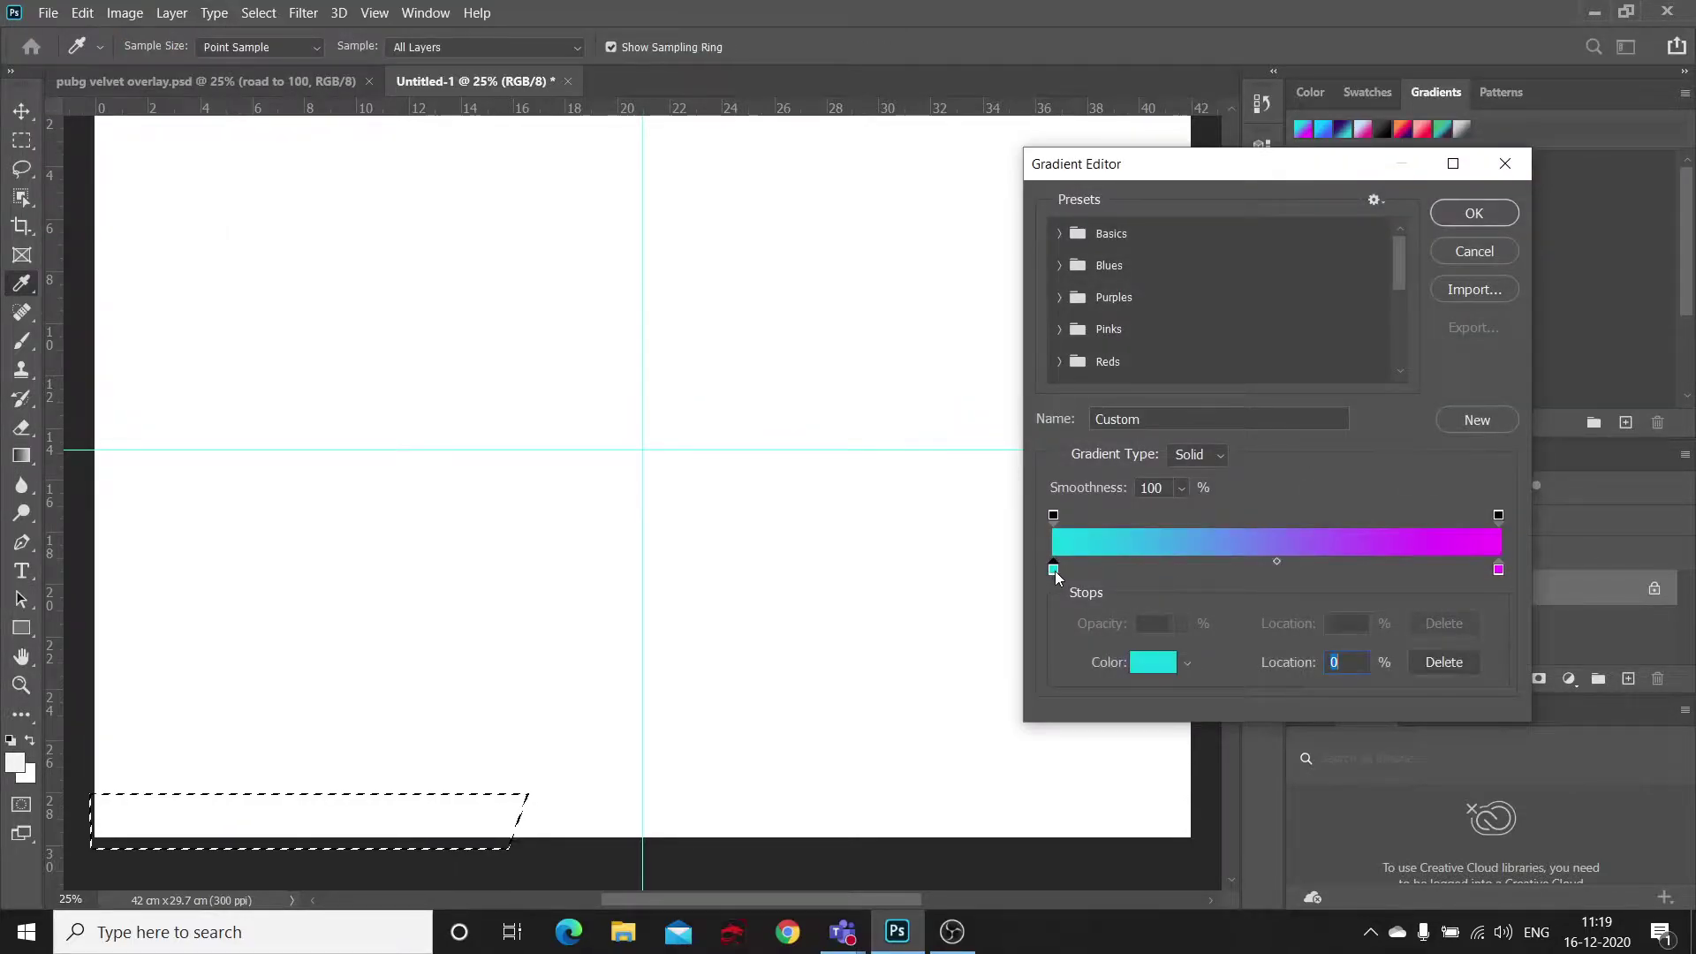
pyautogui.doubleClick(1053, 570)
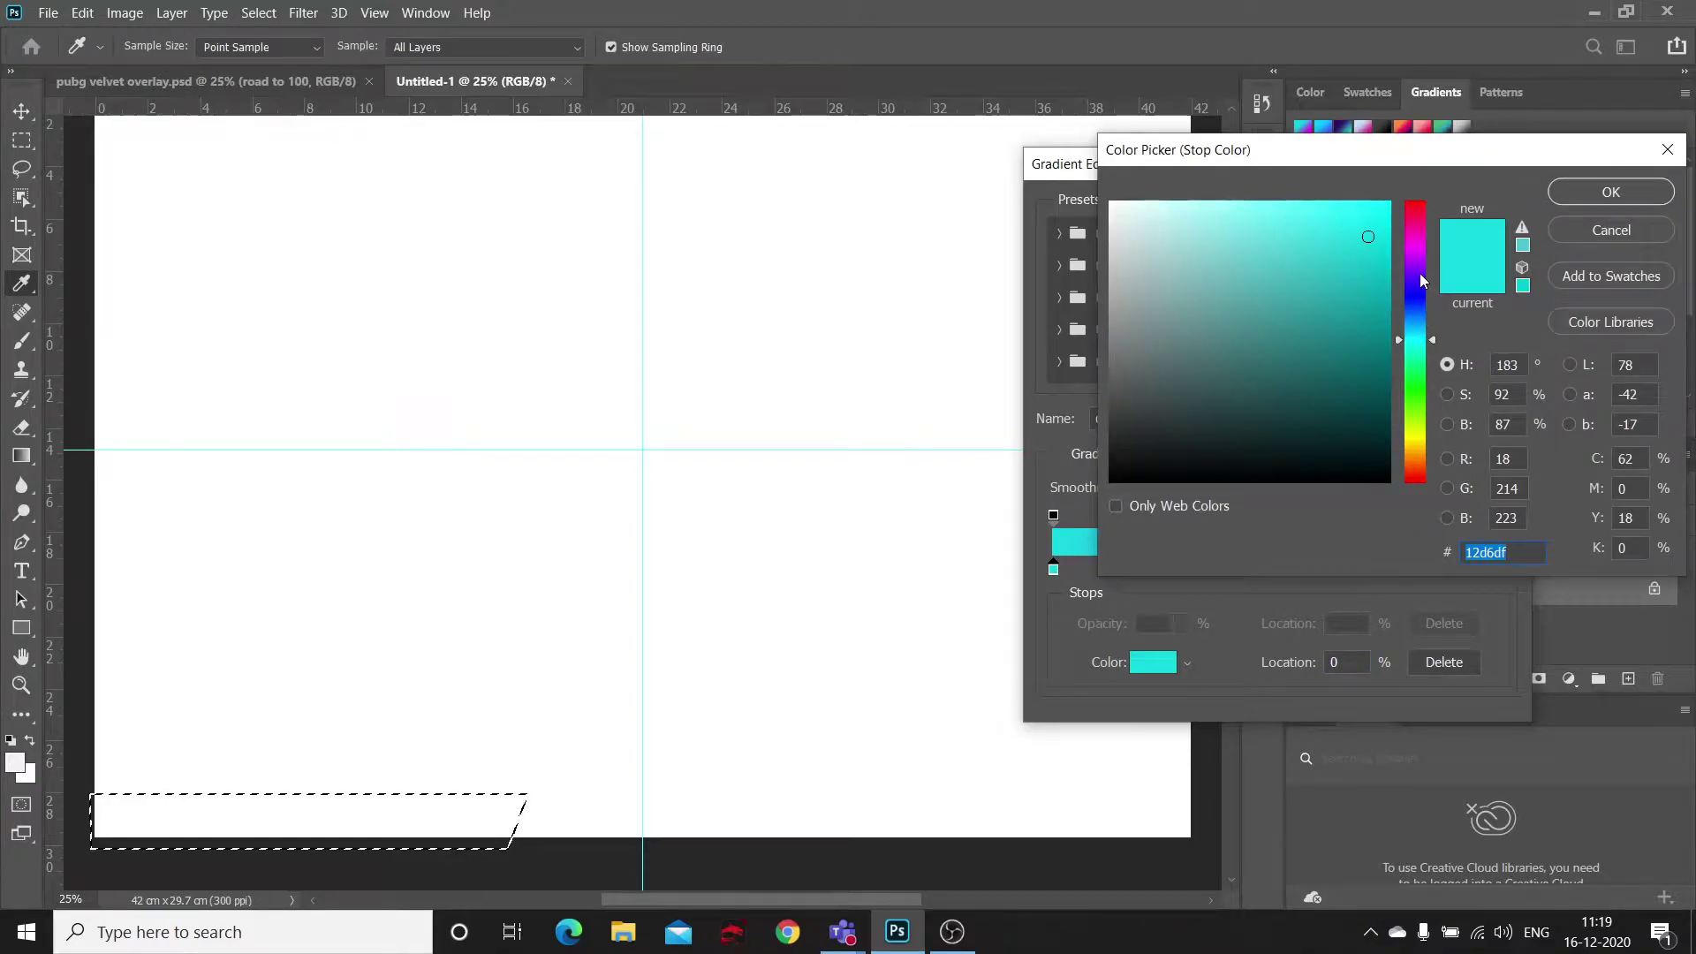
pyautogui.click(1420, 275)
pyautogui.click(1367, 259)
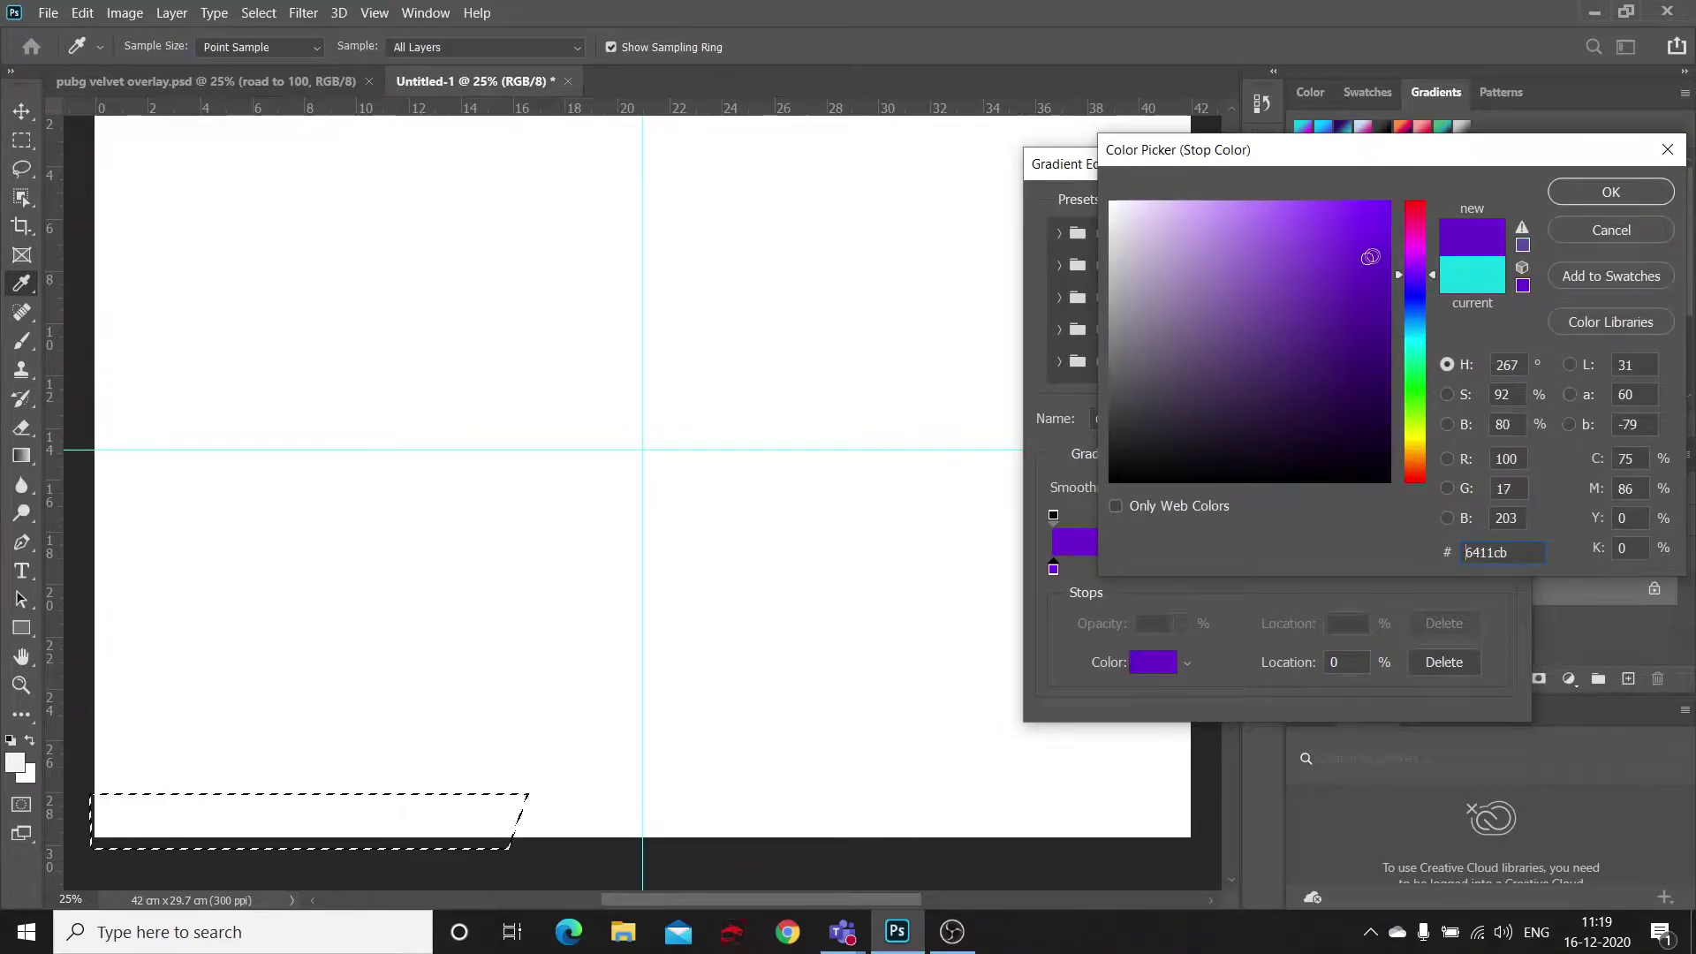
pyautogui.click(1601, 190)
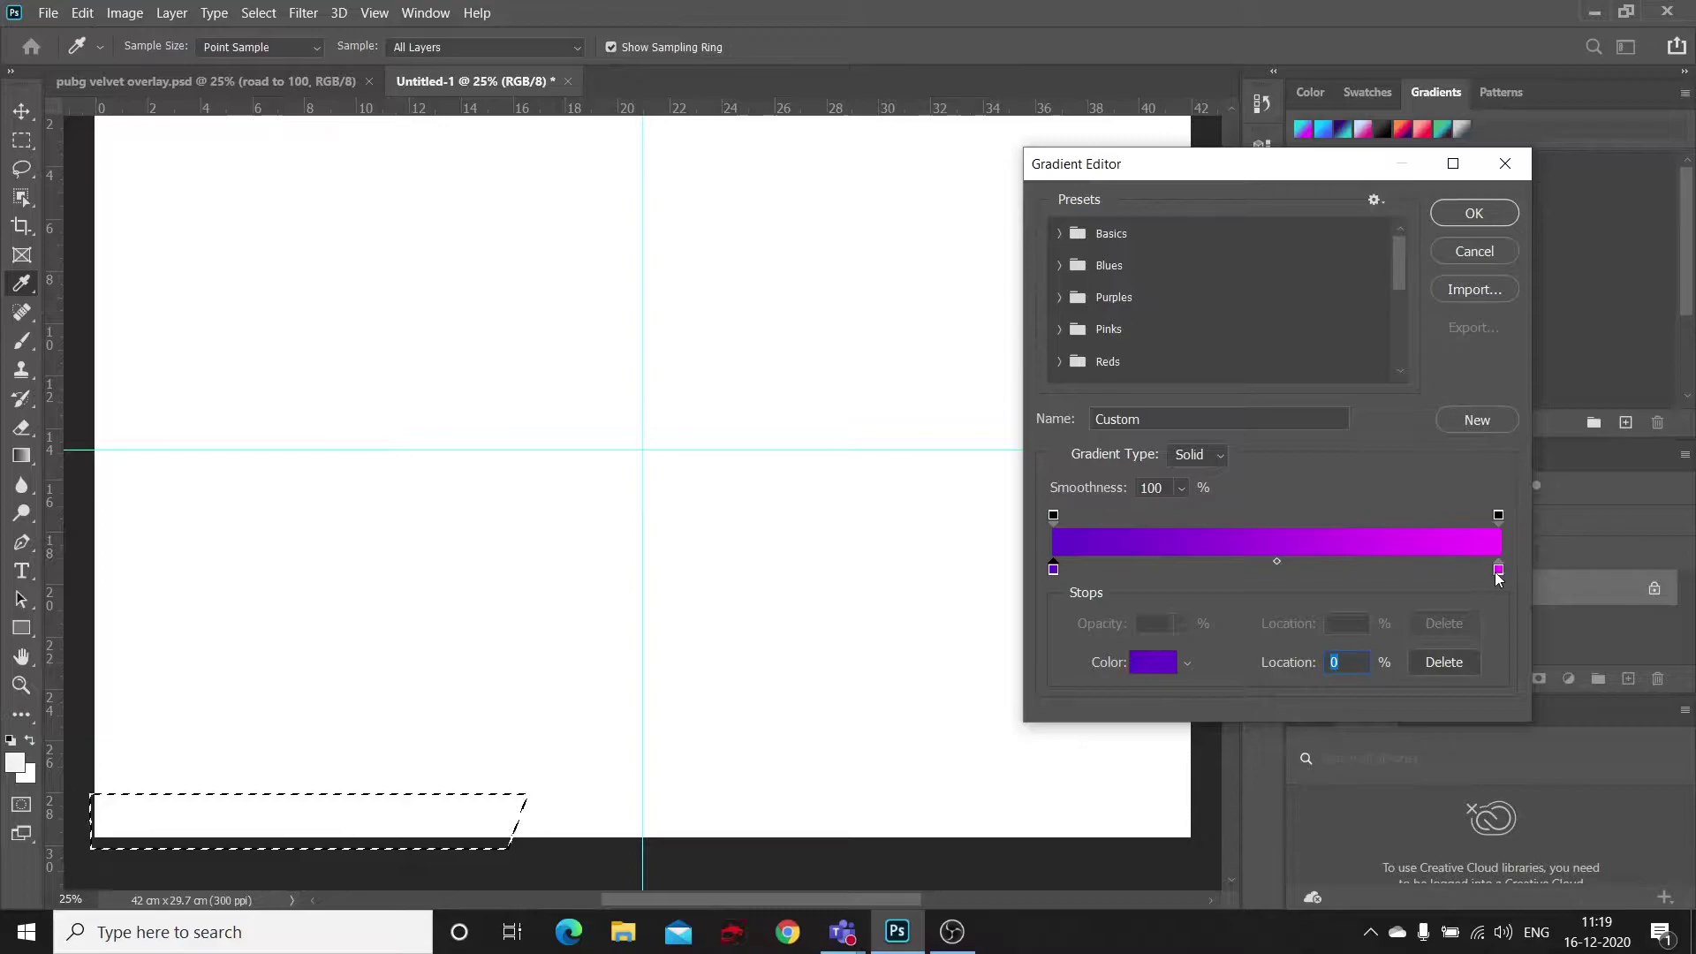
# Step: Set the right stop to near-black and the gradient midpoint to 41%
pyautogui.doubleClick(1499, 569)
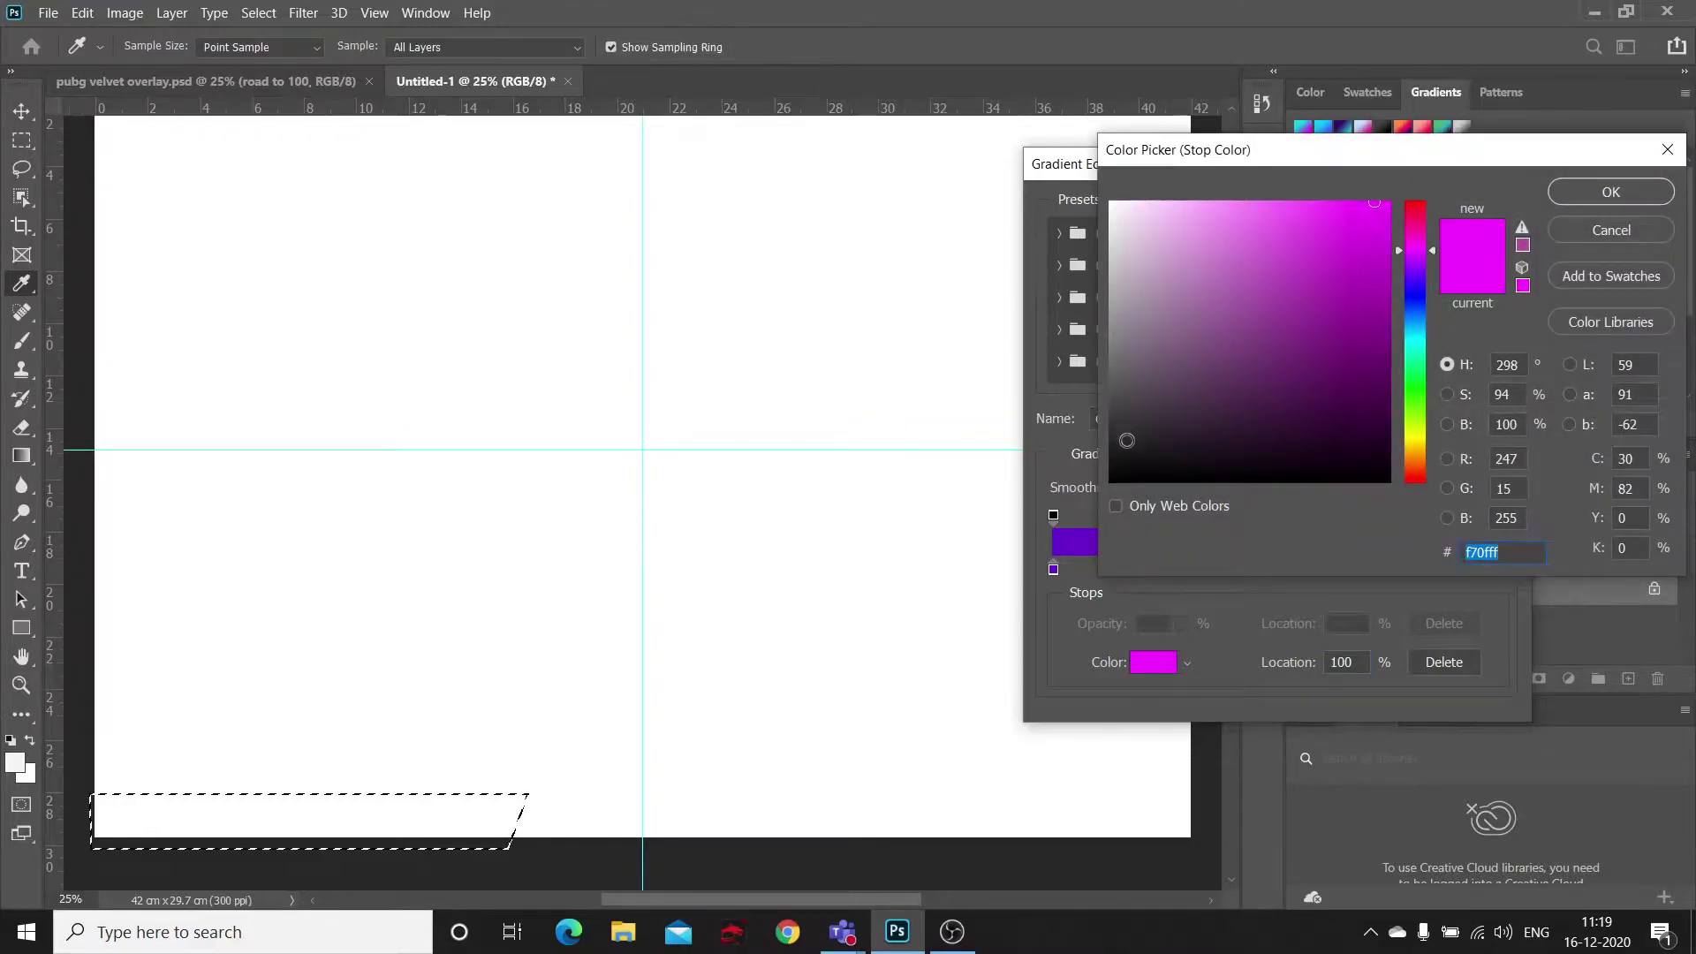
pyautogui.click(1117, 457)
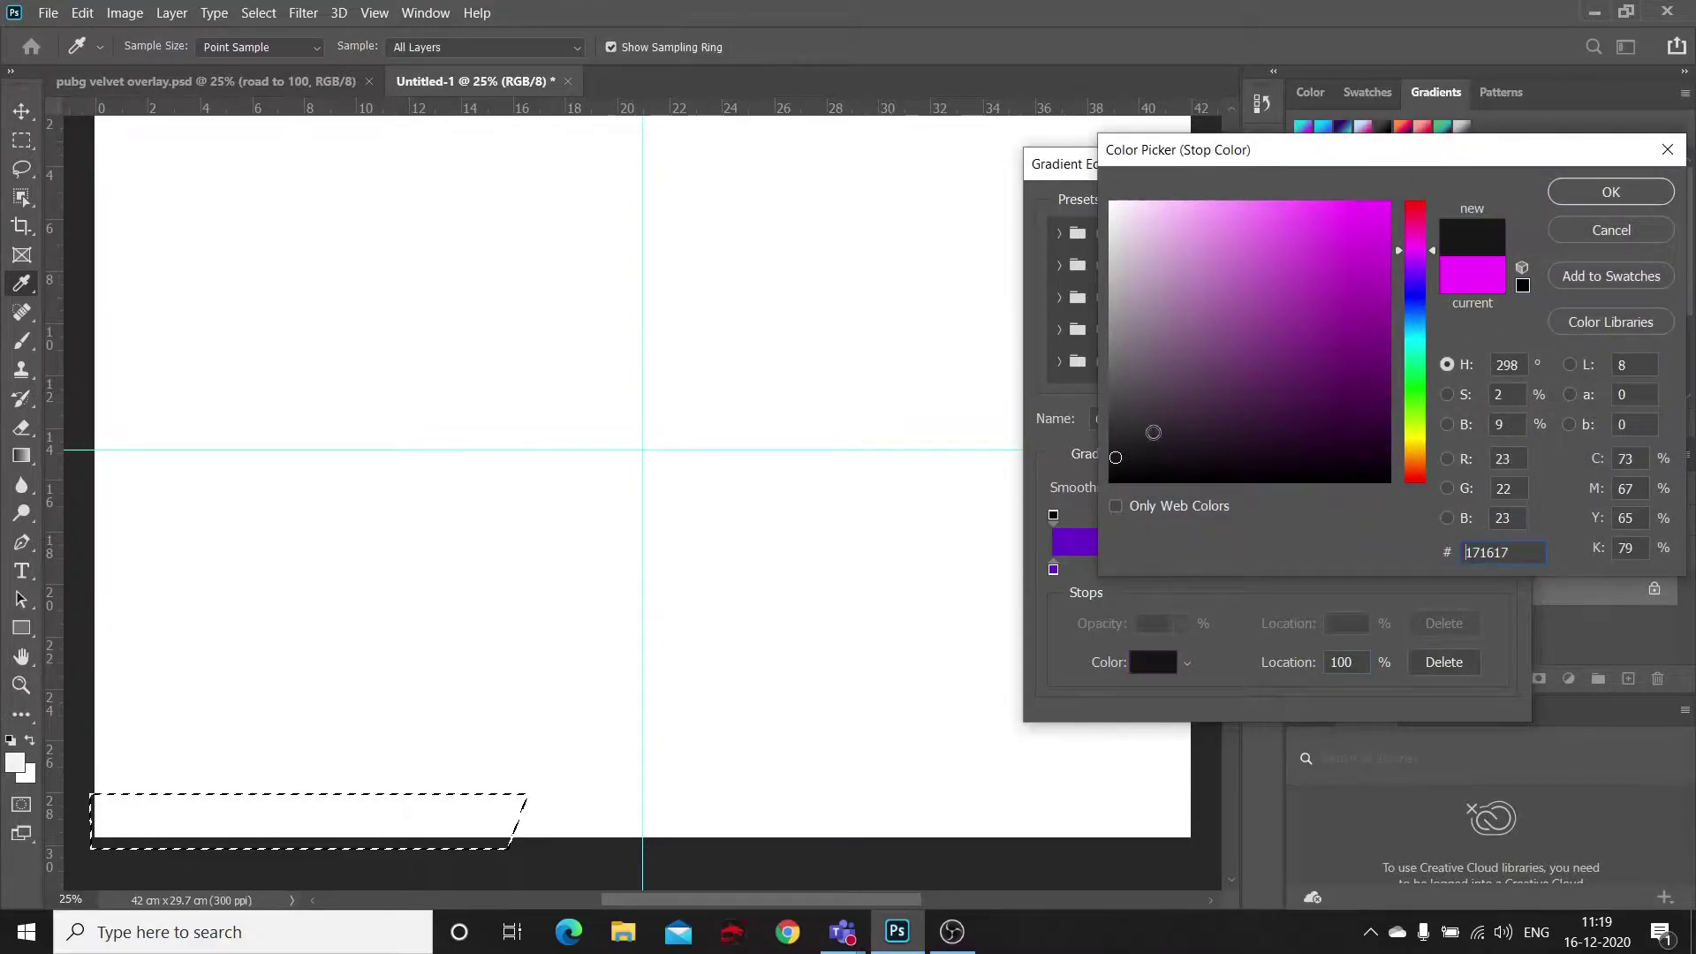
pyautogui.click(1609, 193)
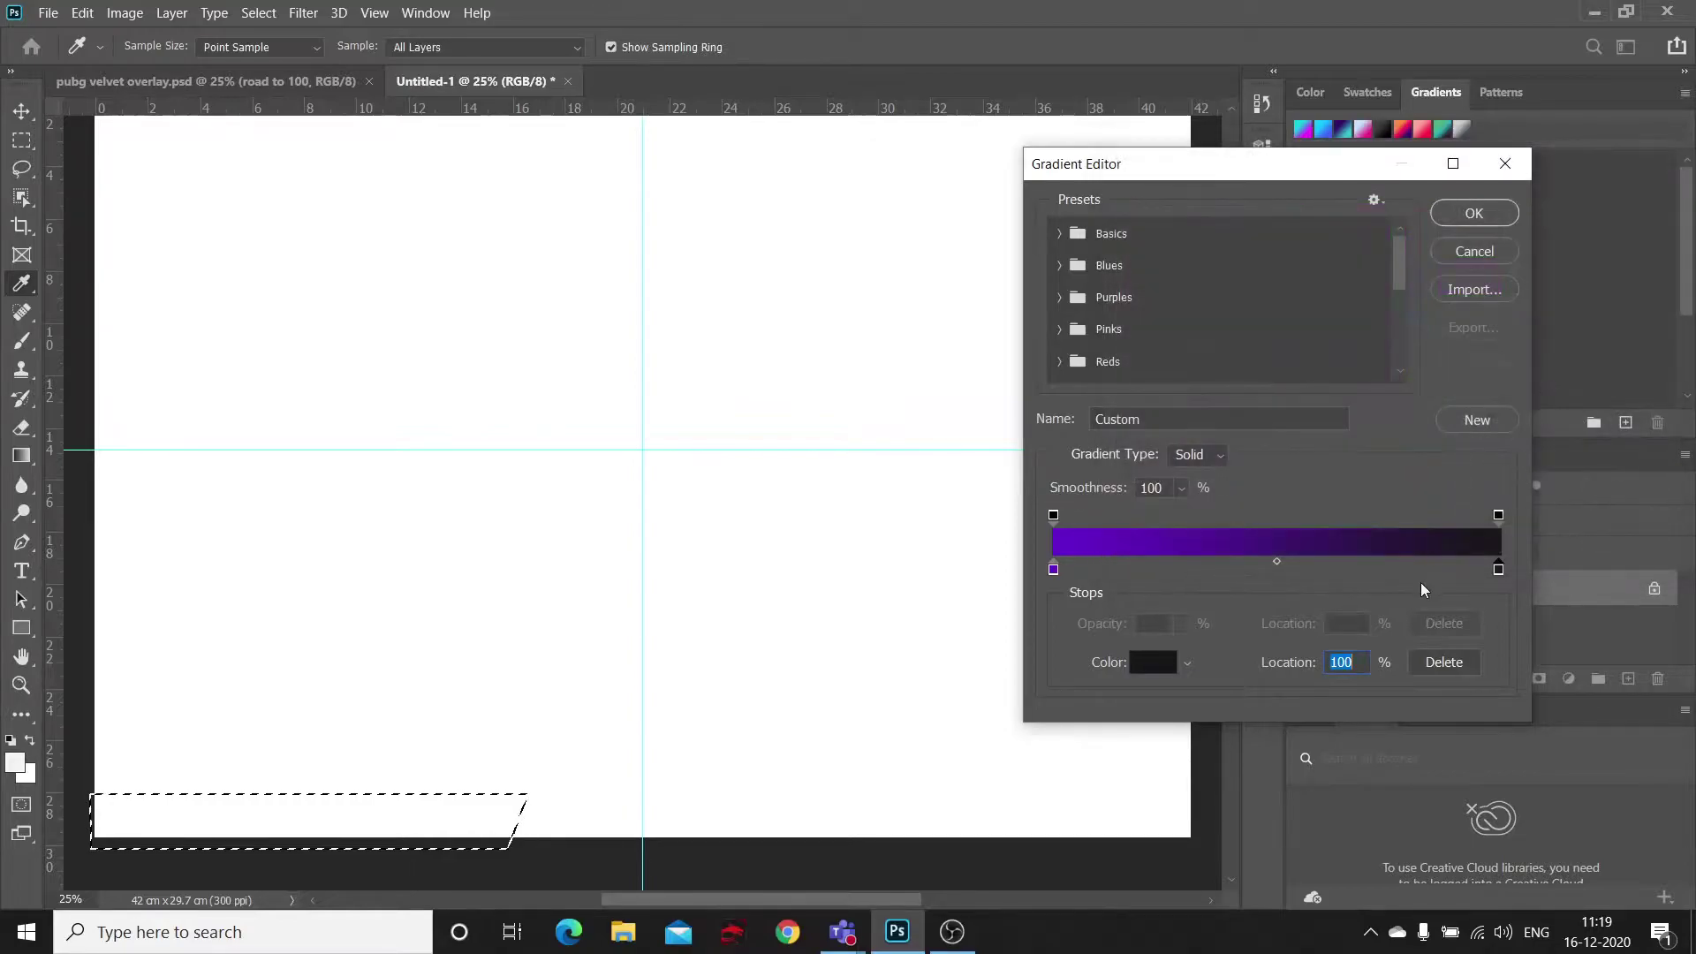
pyautogui.click(1274, 561)
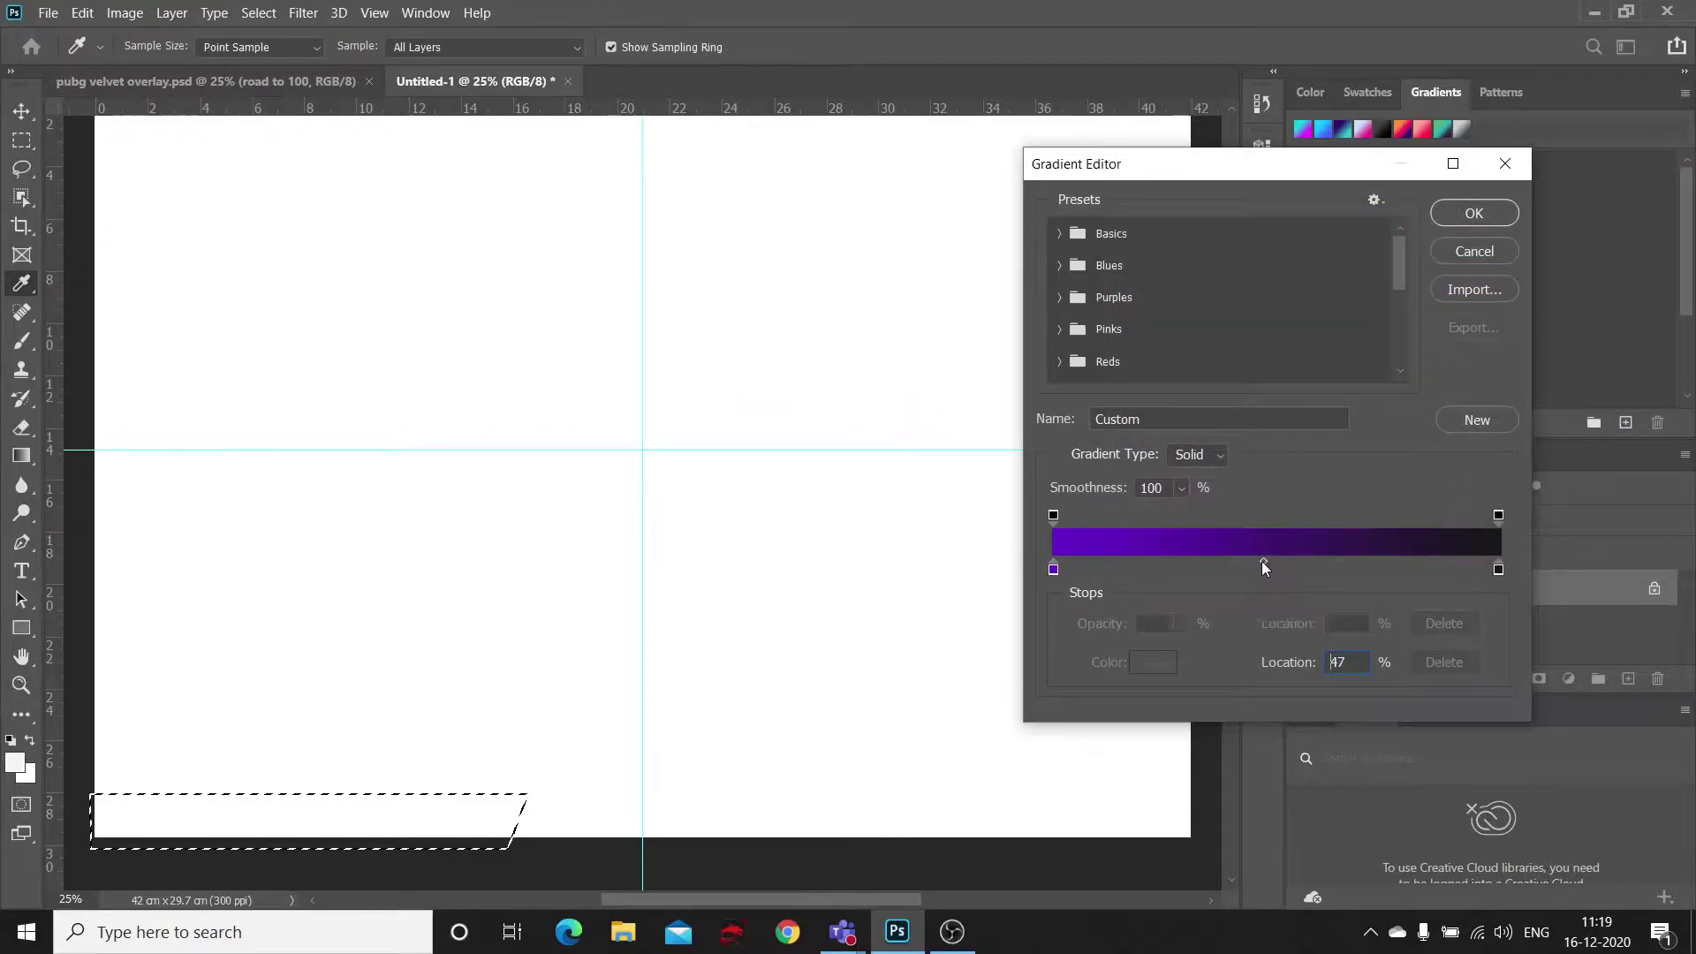
pyautogui.moveTo(1242, 564); pyautogui.dragTo(1237, 565)
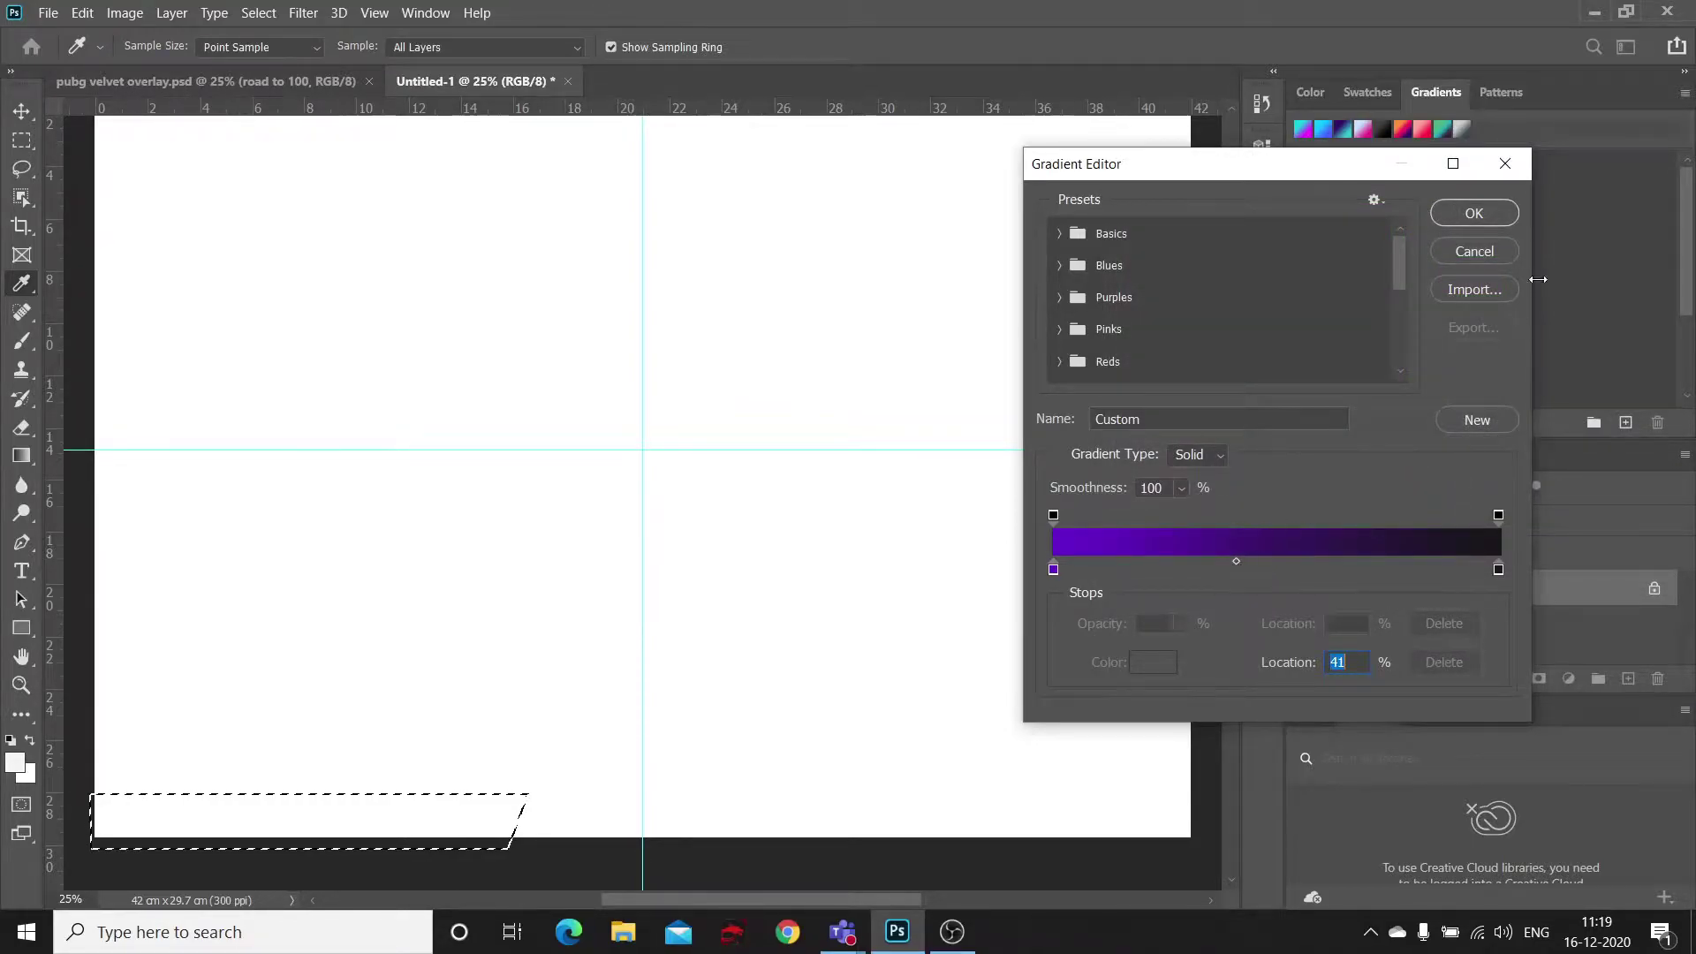
pyautogui.click(1491, 216)
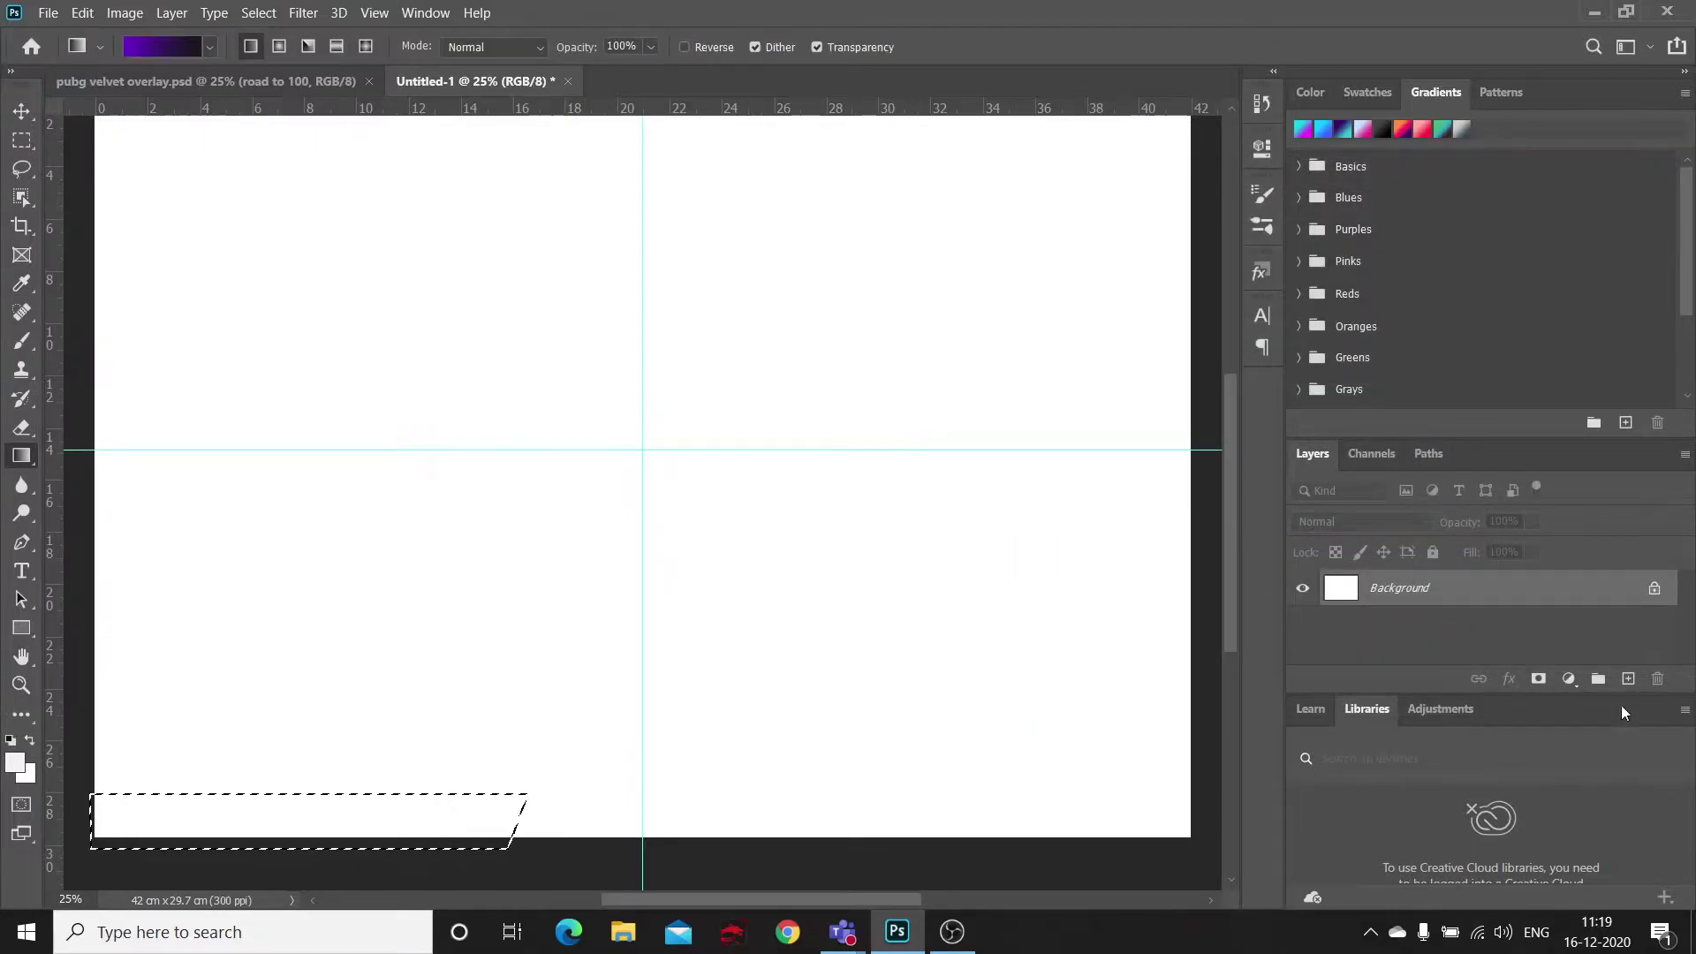
# Step: On a new layer, fill the bar selection with the purple-to-black gradient left to right
pyautogui.click(1628, 680)
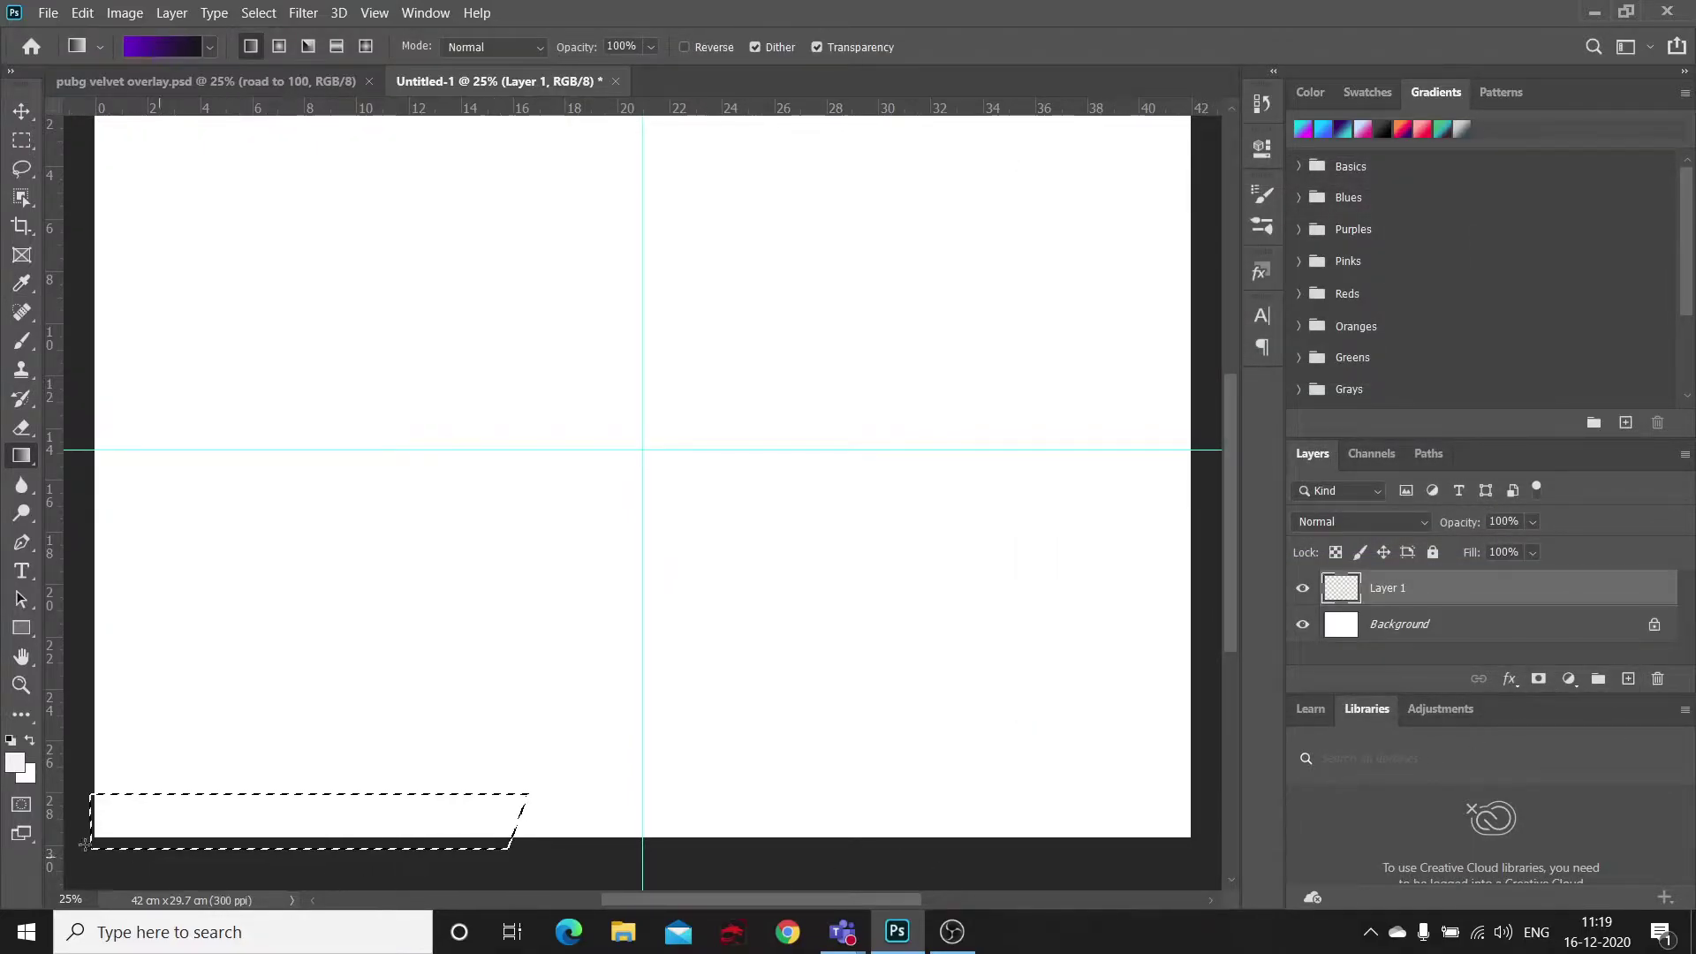
pyautogui.moveTo(77, 819); pyautogui.dragTo(560, 821)
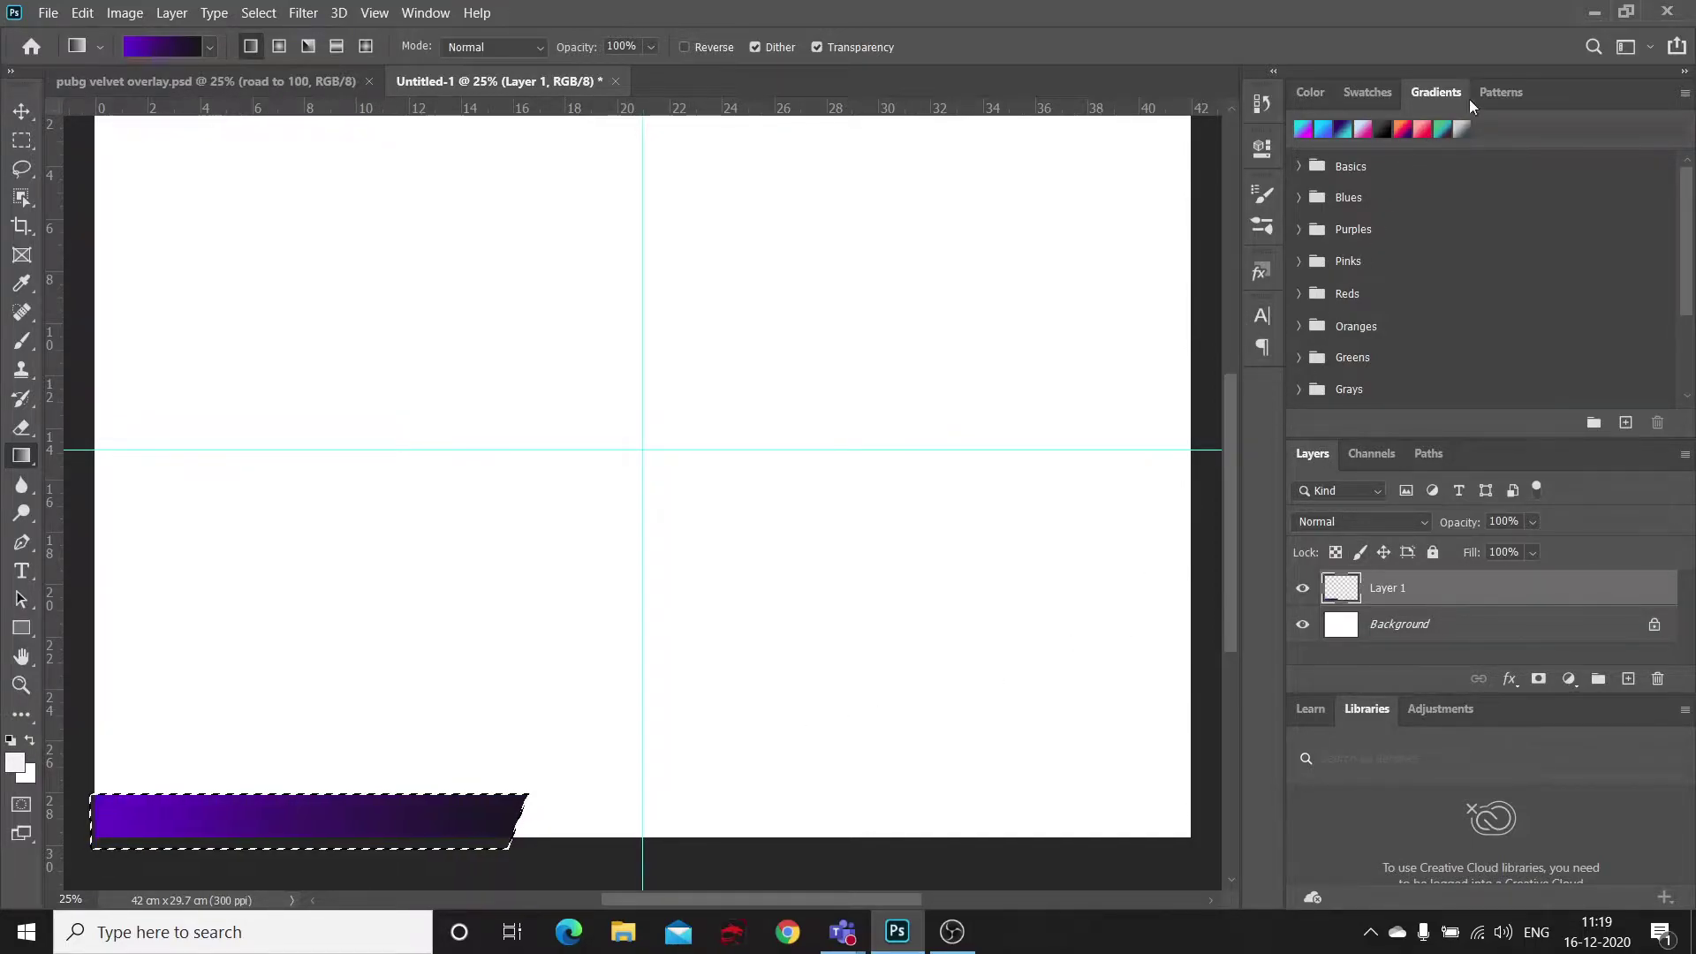
pyautogui.click(1504, 92)
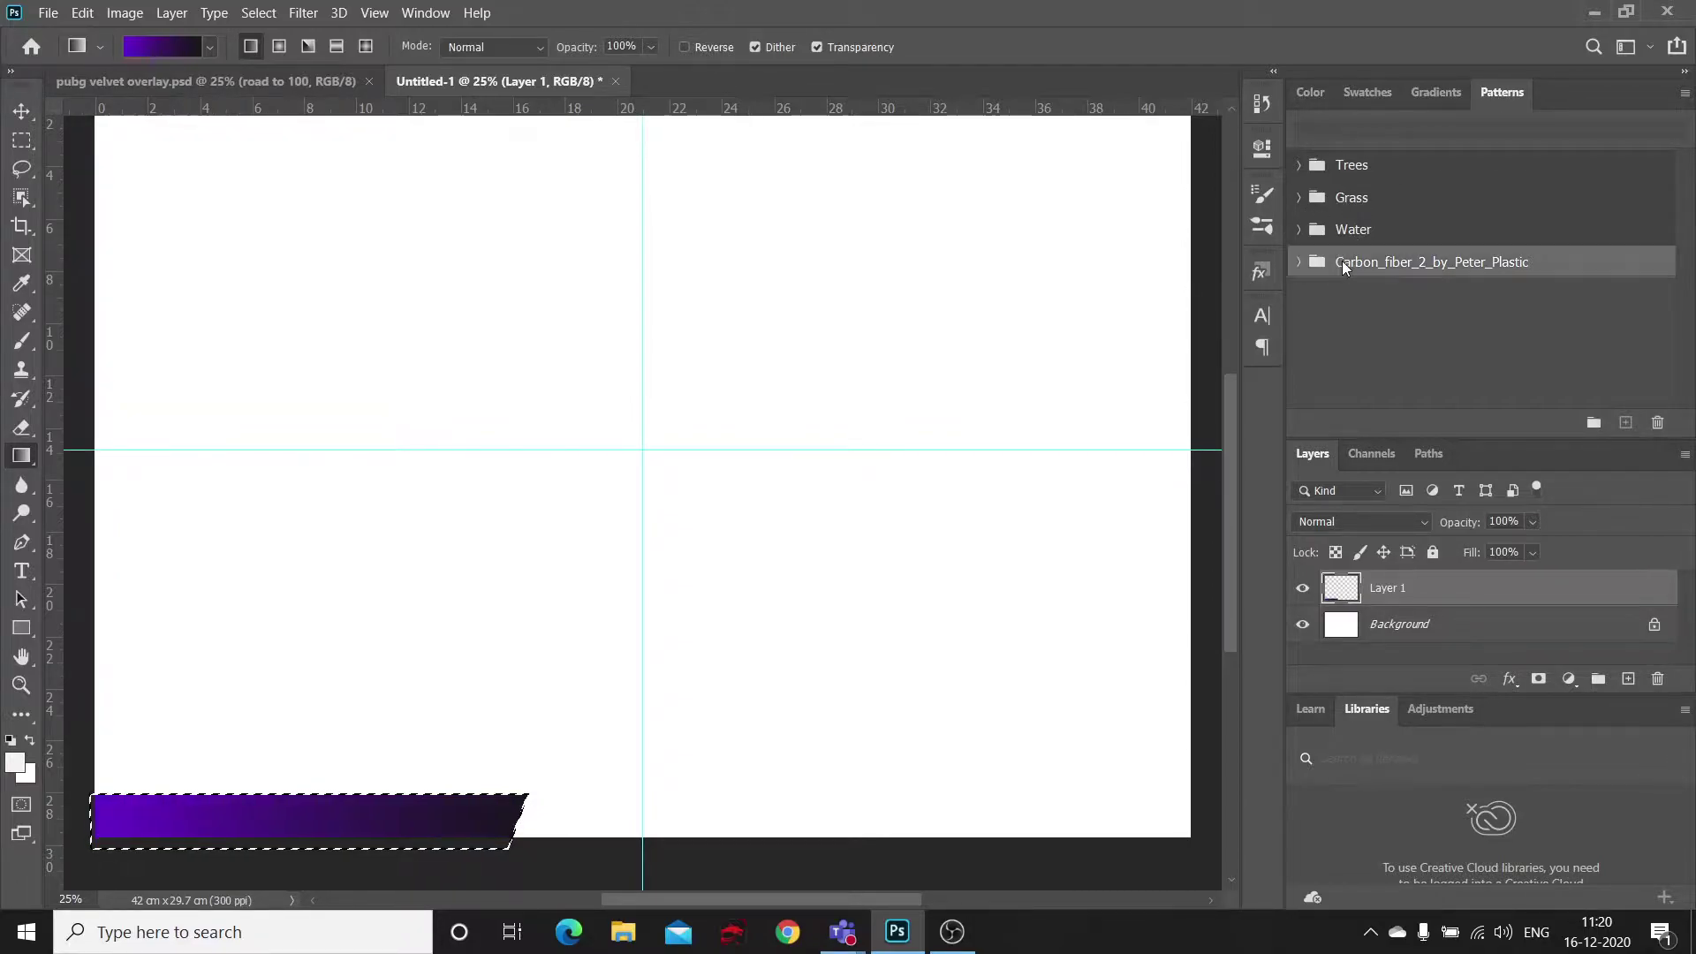
# Step: Try carbon-fibre, water, grass and tree patterns as the bar's pattern fill
pyautogui.click(1301, 264)
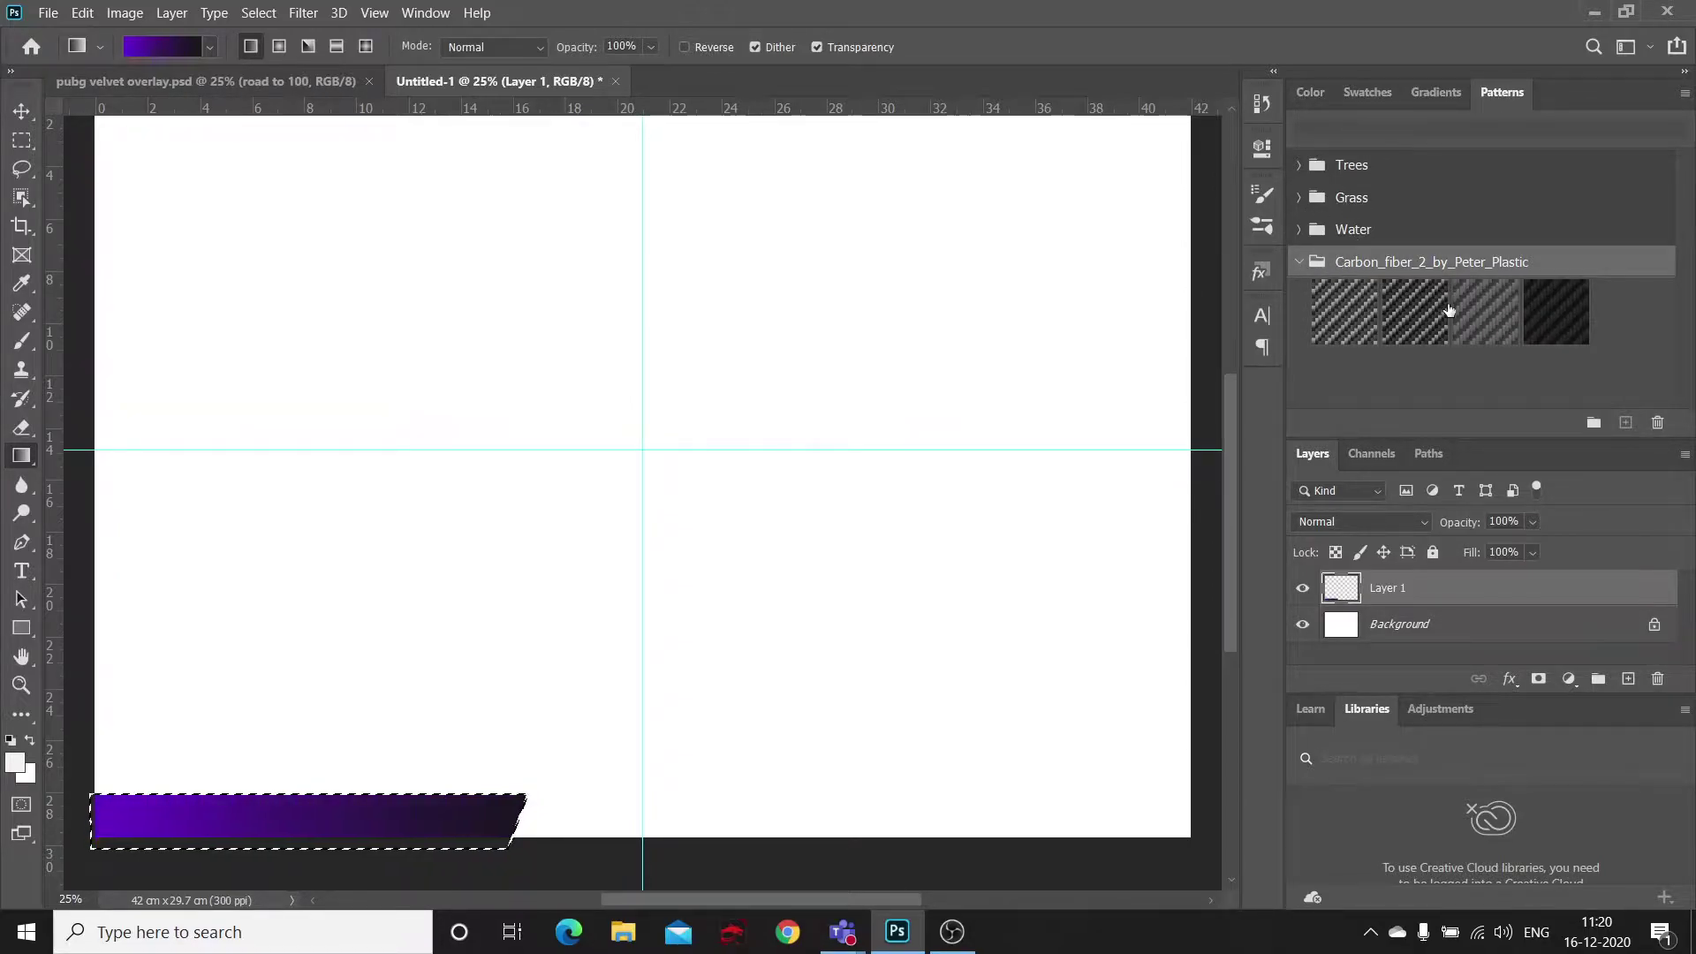
pyautogui.click(1541, 316)
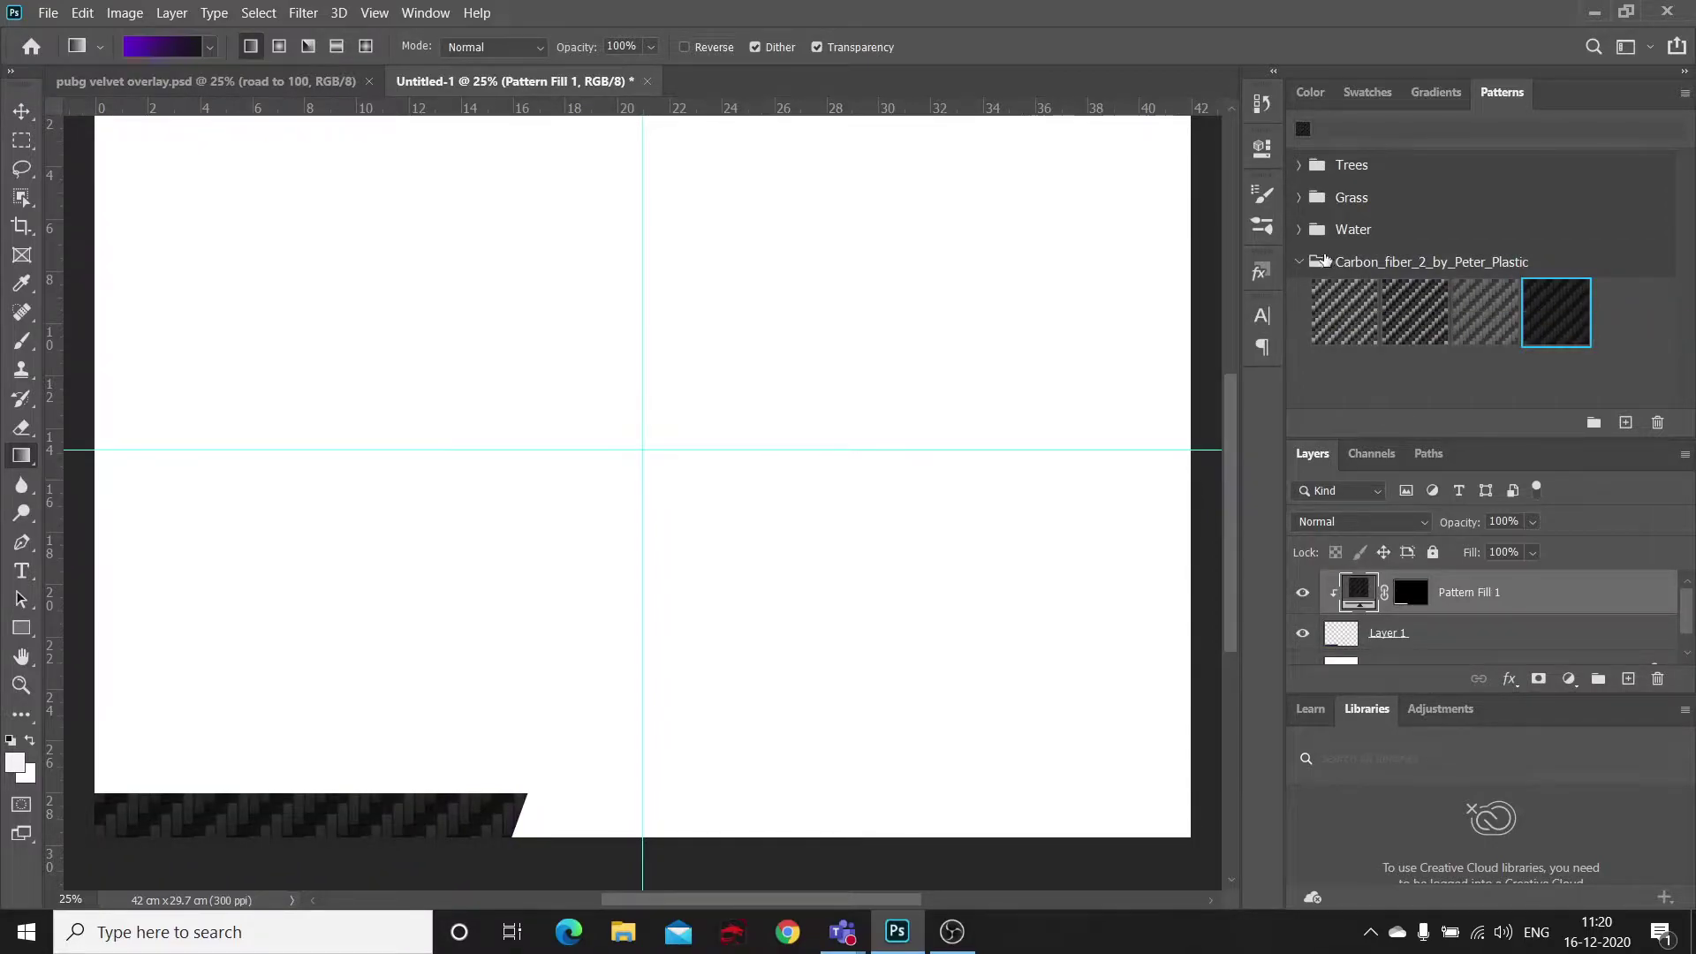
pyautogui.click(1299, 263)
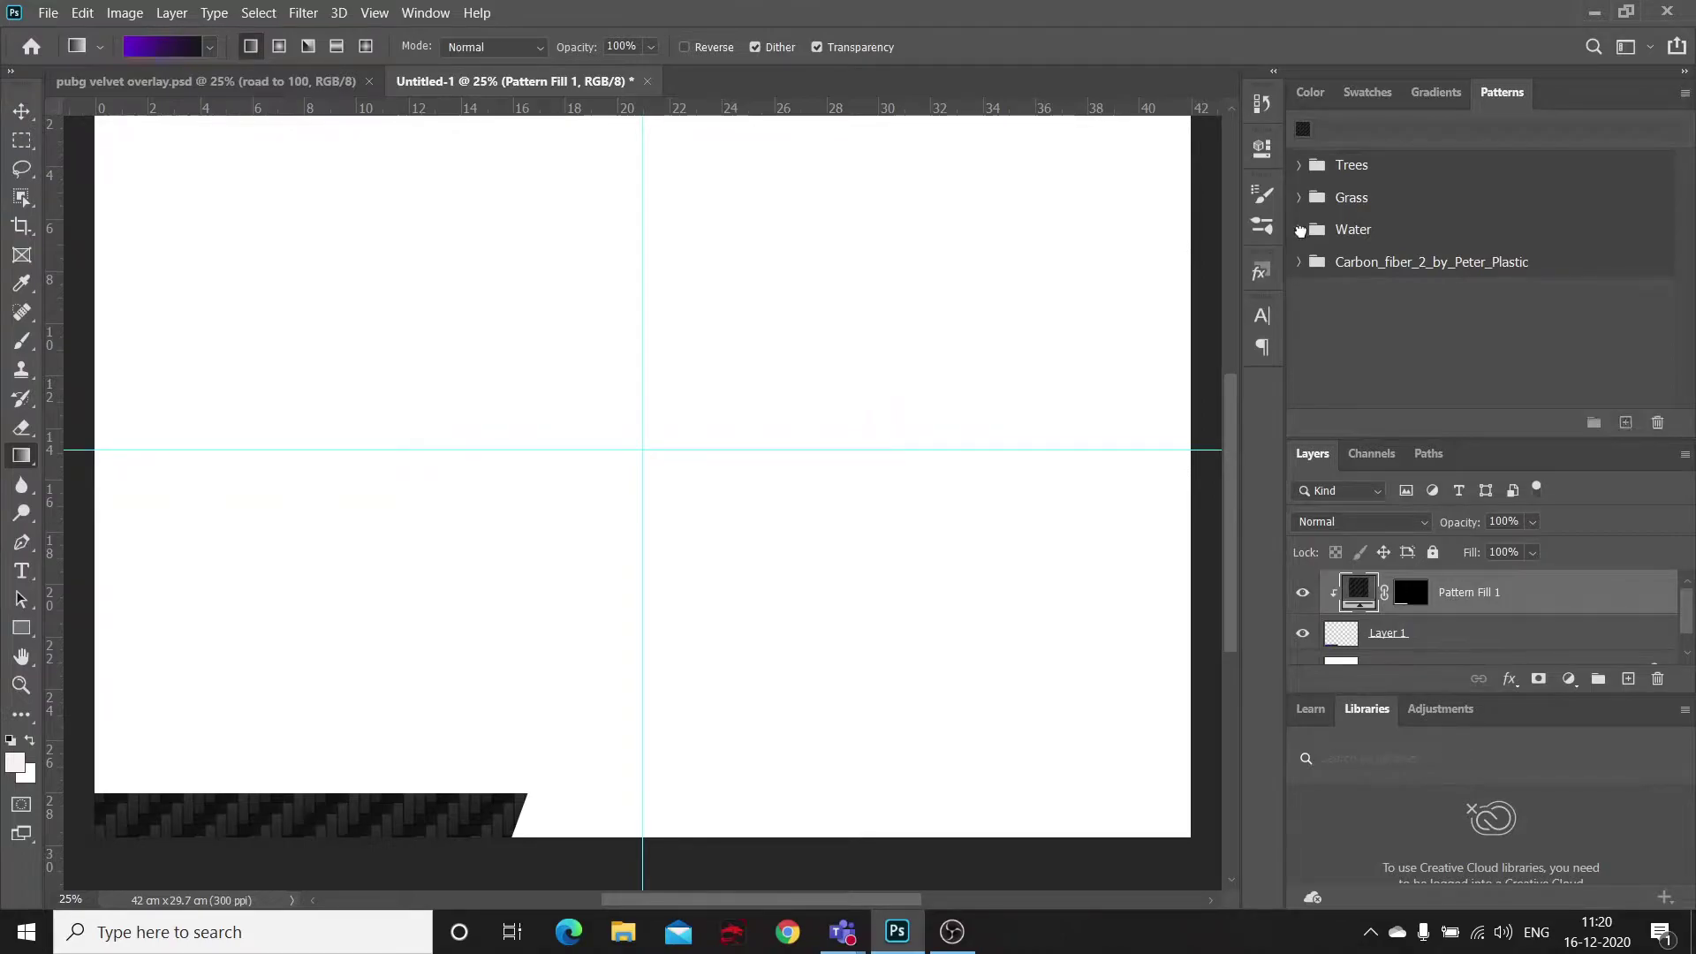
pyautogui.click(1298, 229)
pyautogui.click(1486, 280)
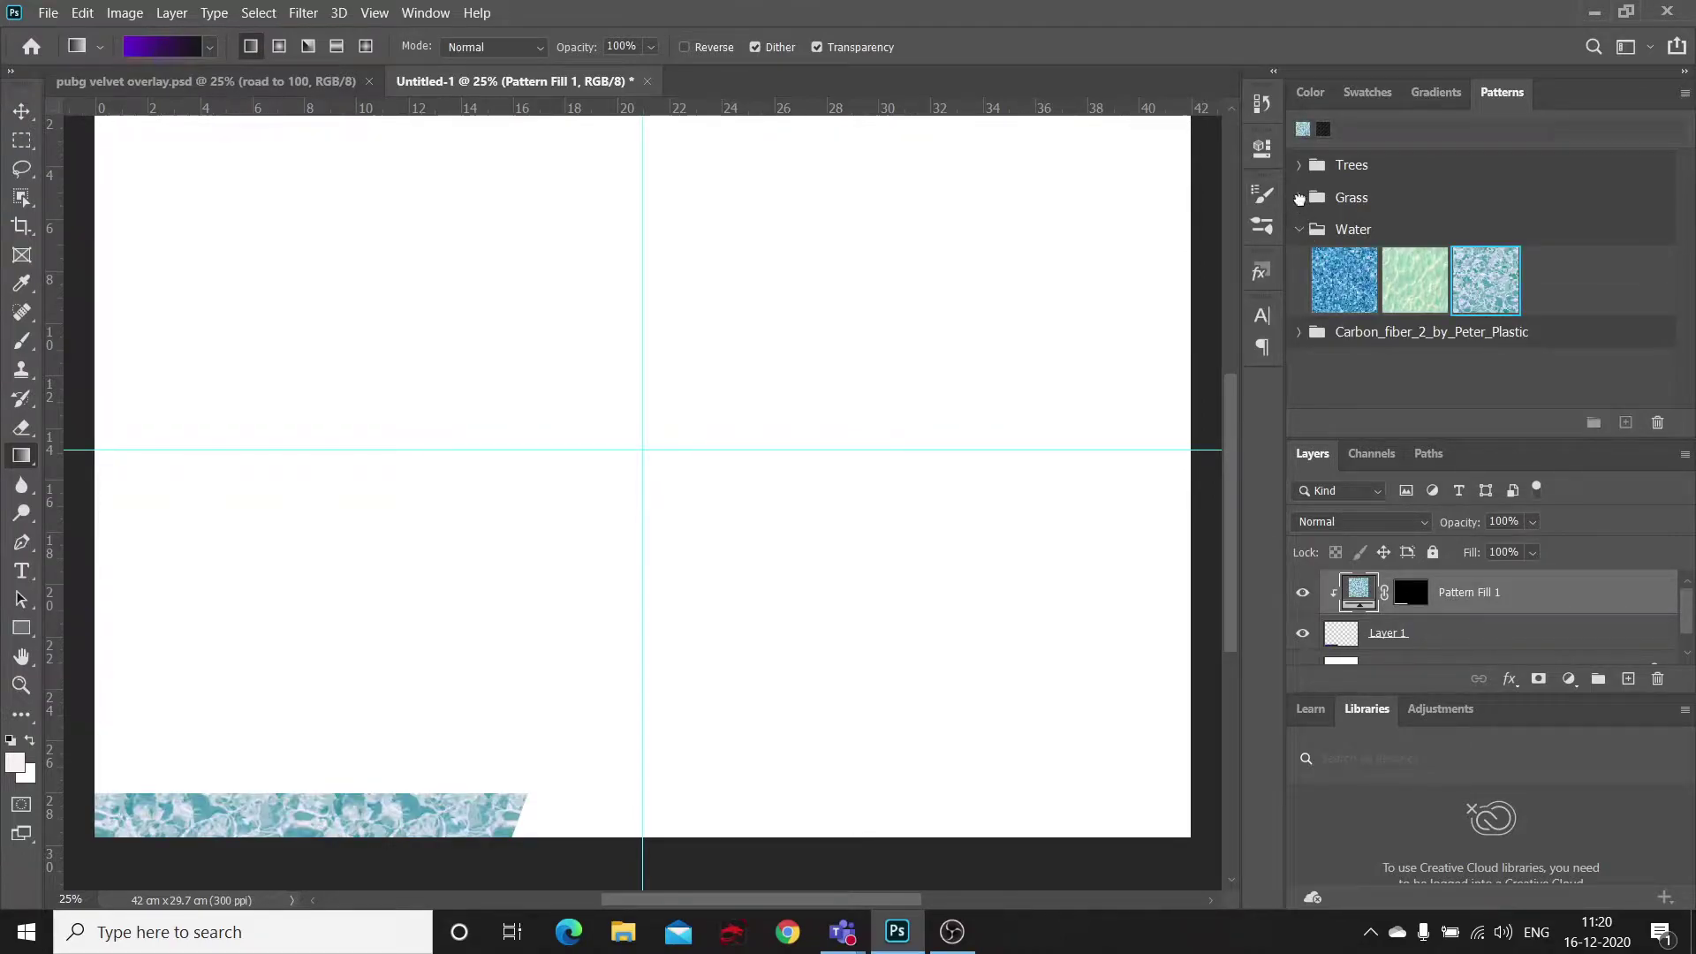
pyautogui.click(1298, 199)
pyautogui.click(1291, 164)
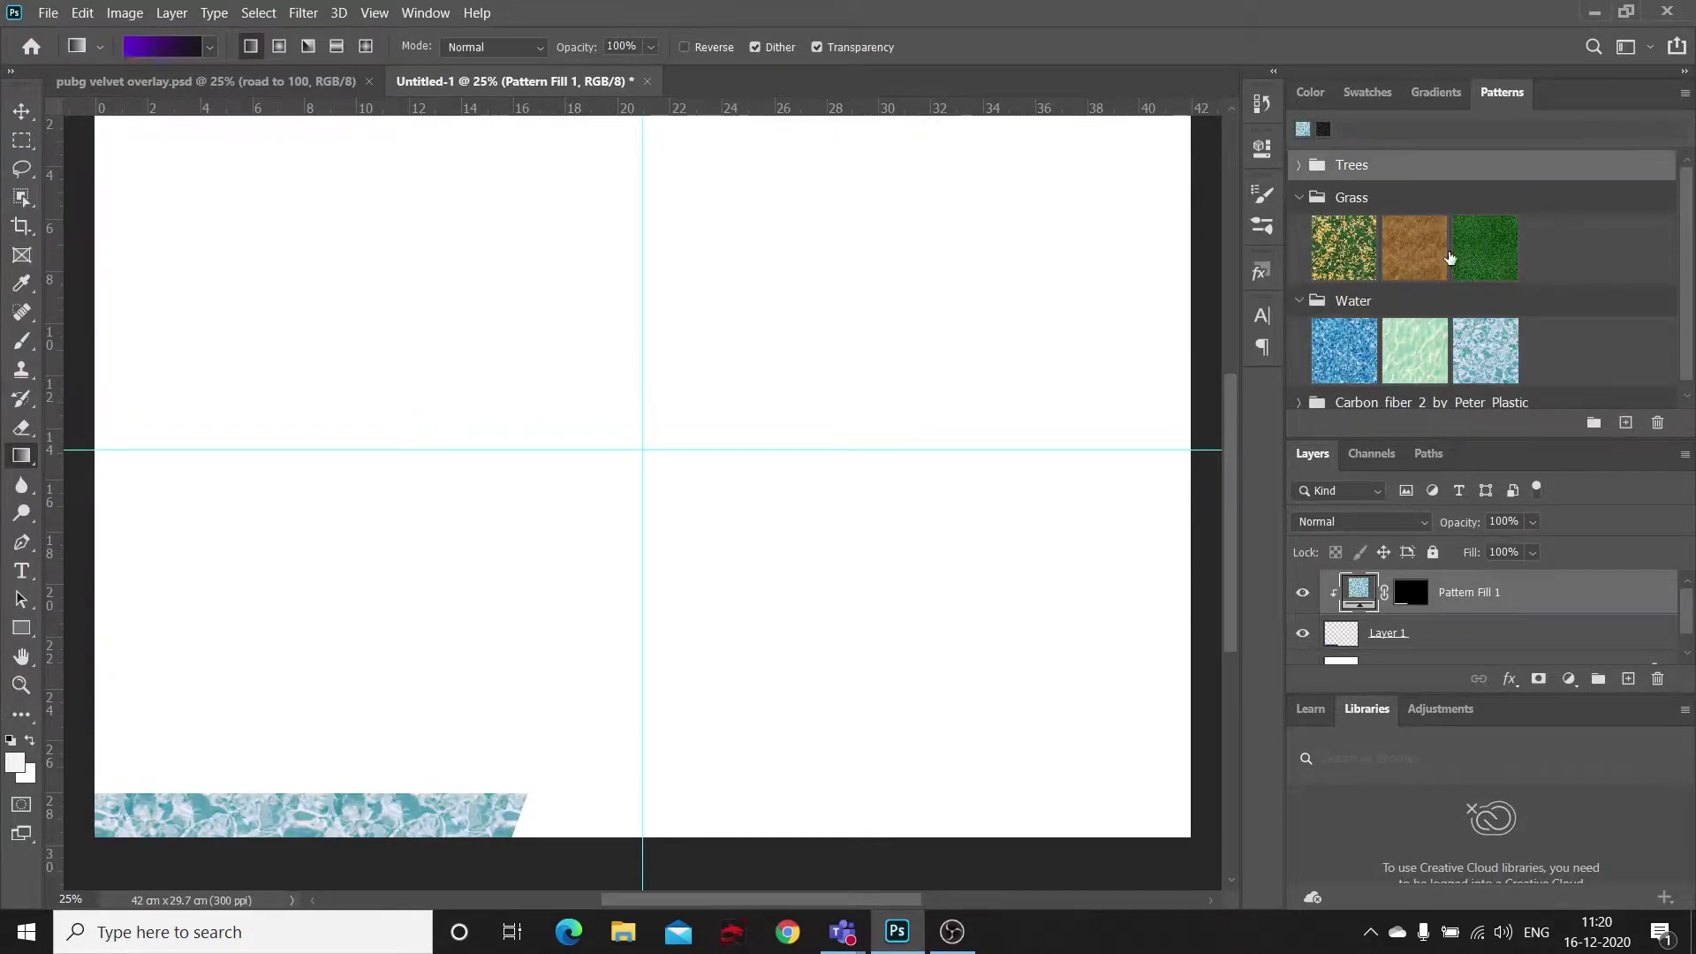
pyautogui.click(1462, 258)
pyautogui.click(1359, 253)
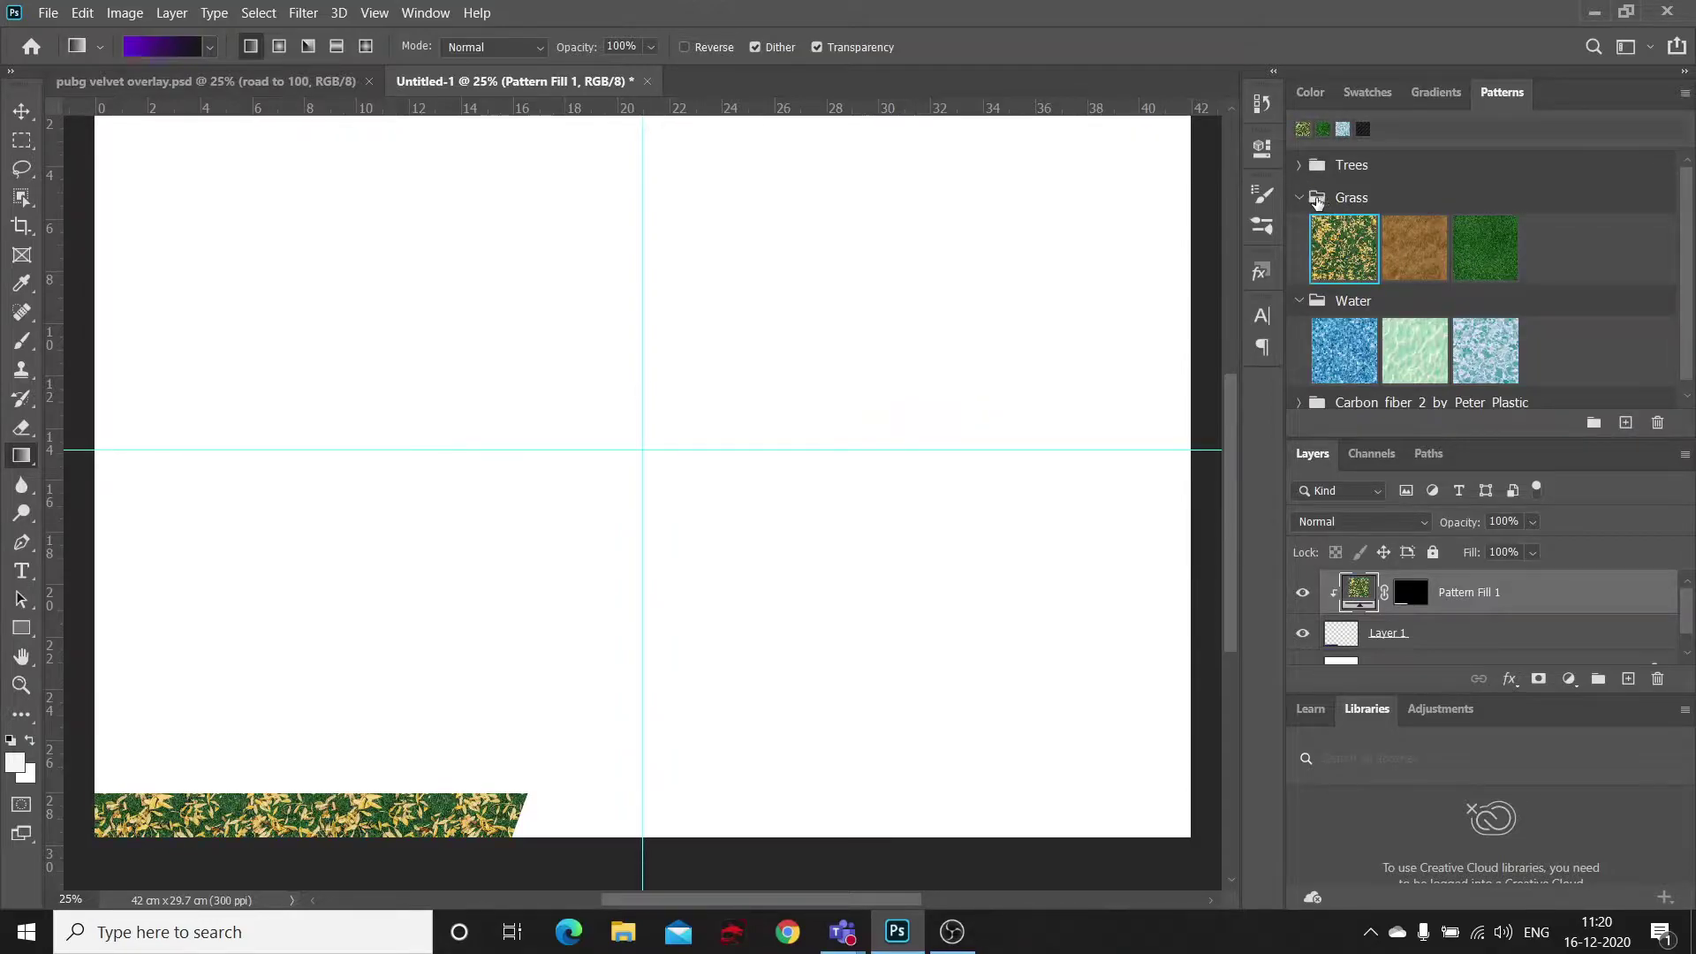
pyautogui.click(1299, 167)
pyautogui.click(1375, 221)
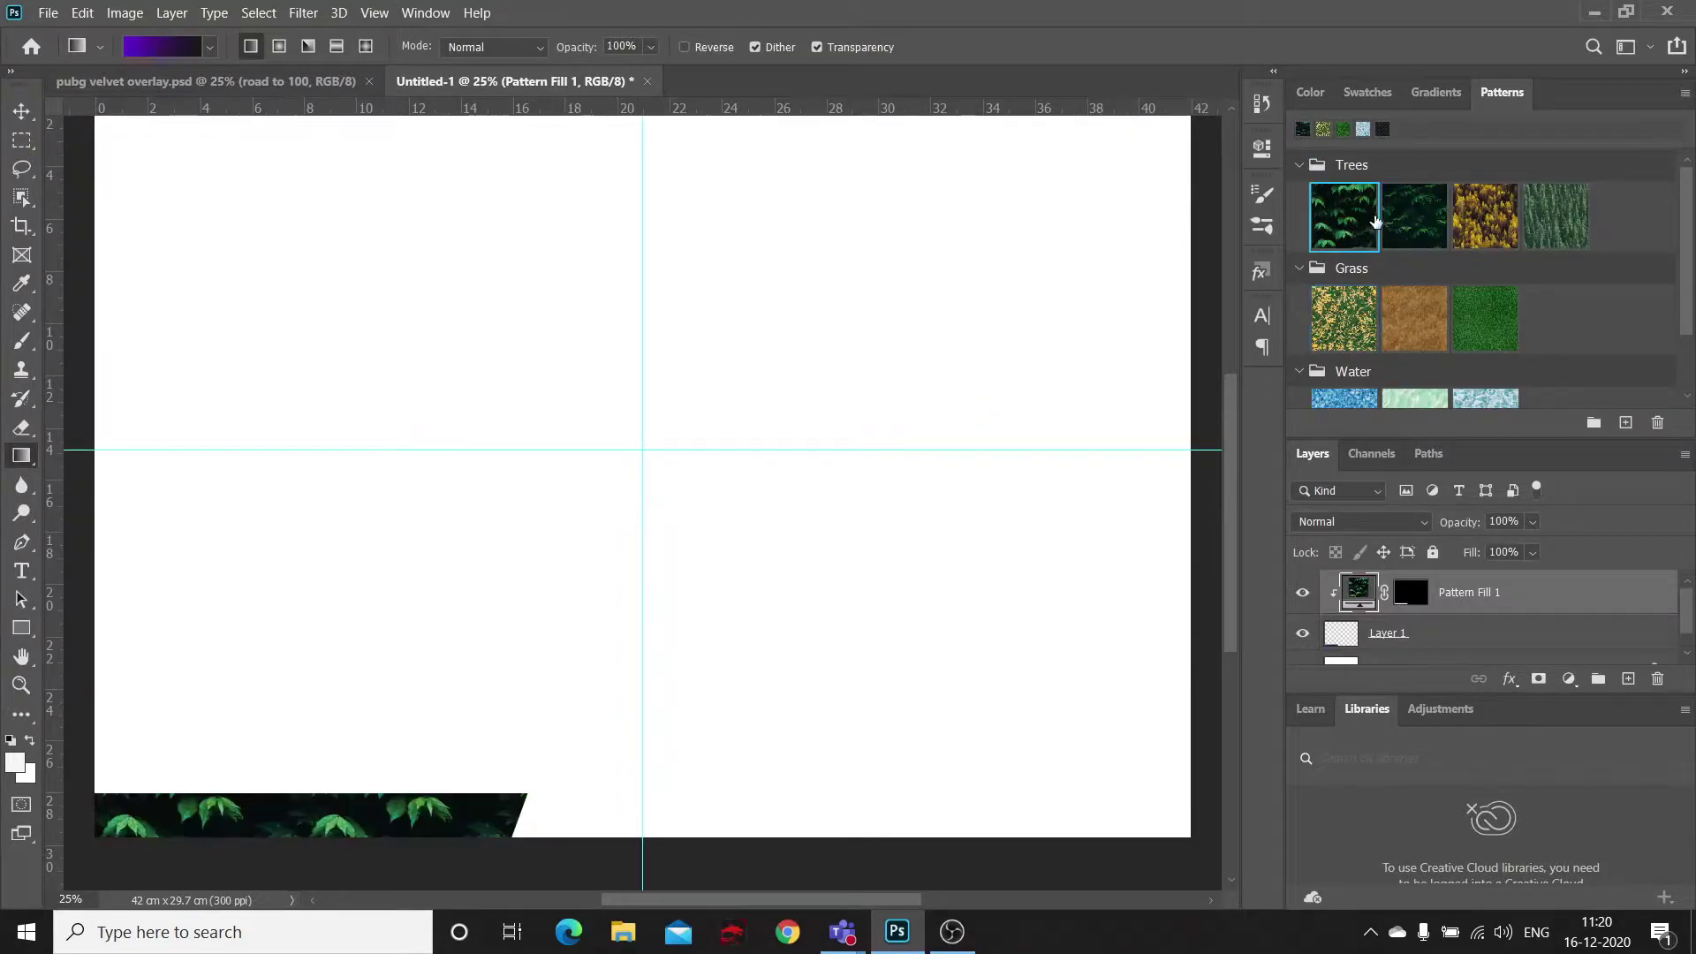
pyautogui.click(1414, 227)
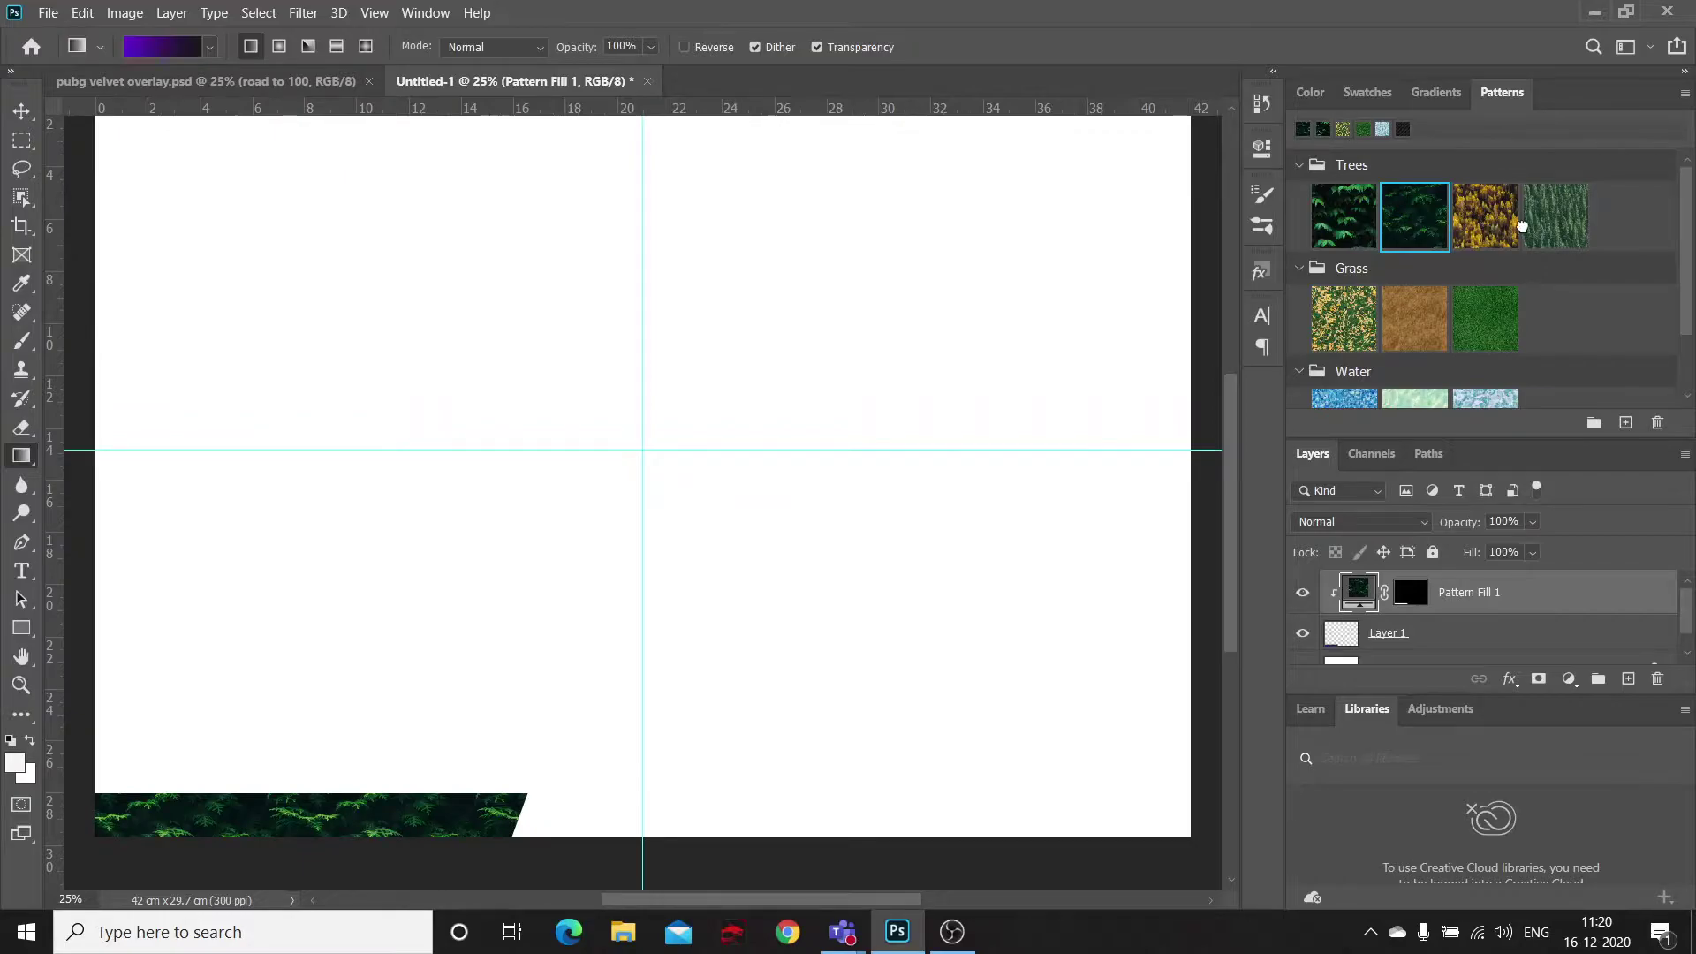
pyautogui.click(1521, 226)
# Step: Settle on the darkest weave from the Carbon_fiber_2_by_Peter_Plastic pattern folder
pyautogui.scroll(-2, 1344, 371)
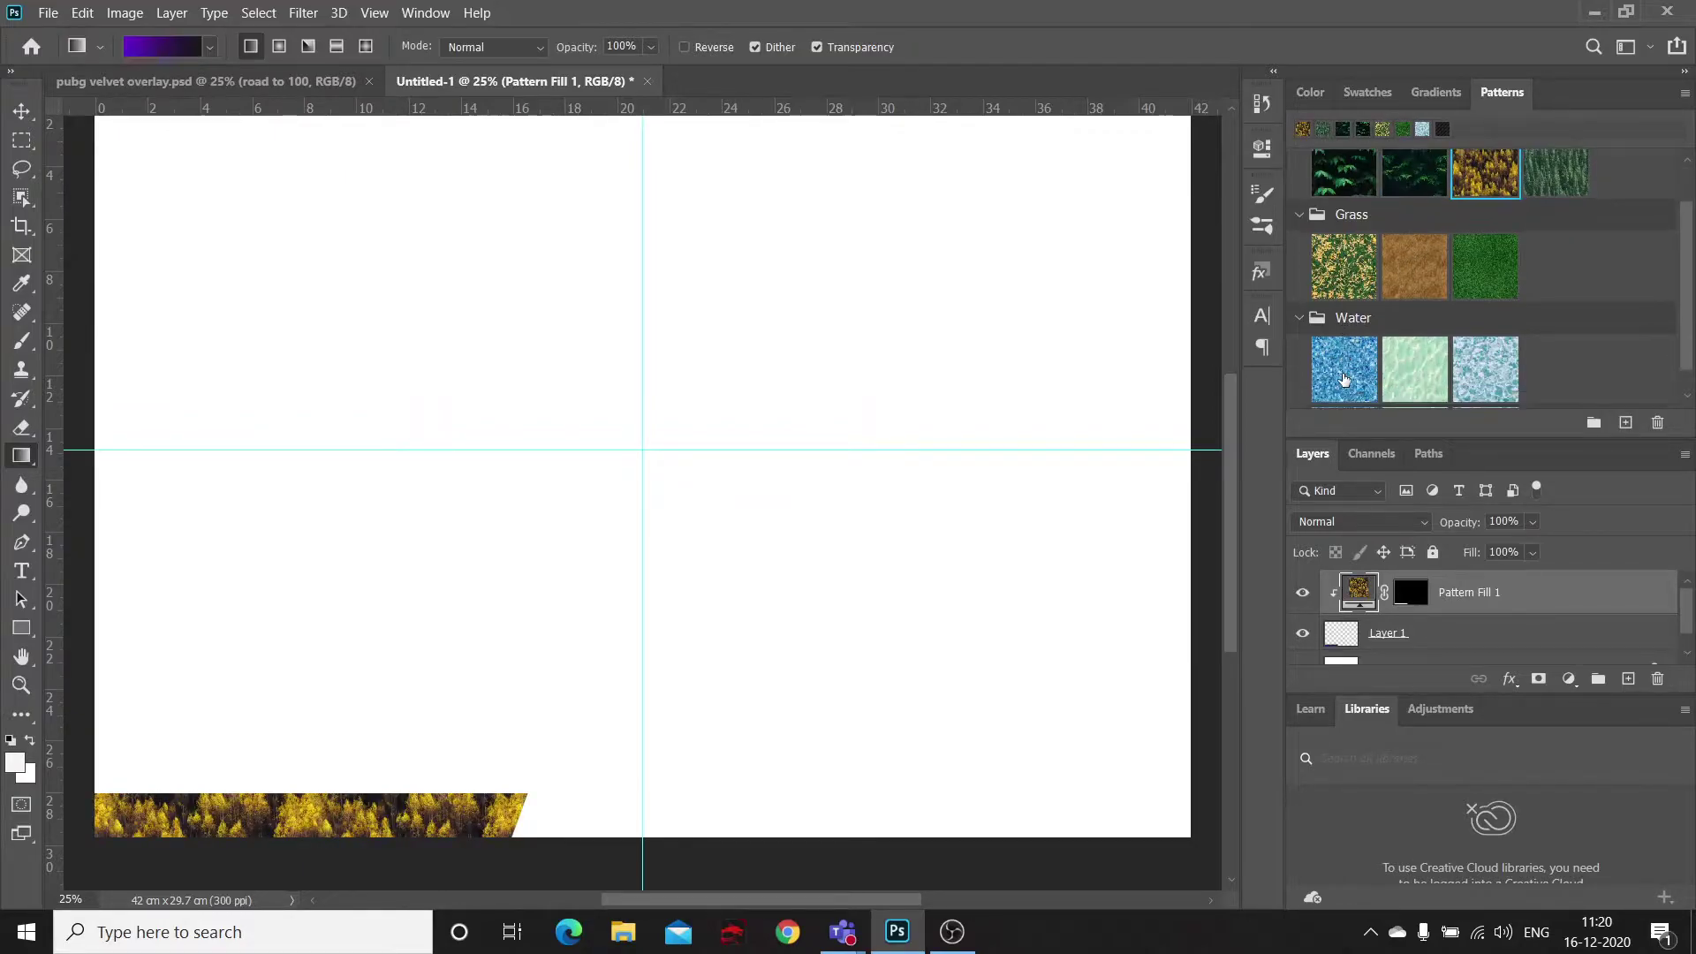
pyautogui.scroll(-1, 1344, 379)
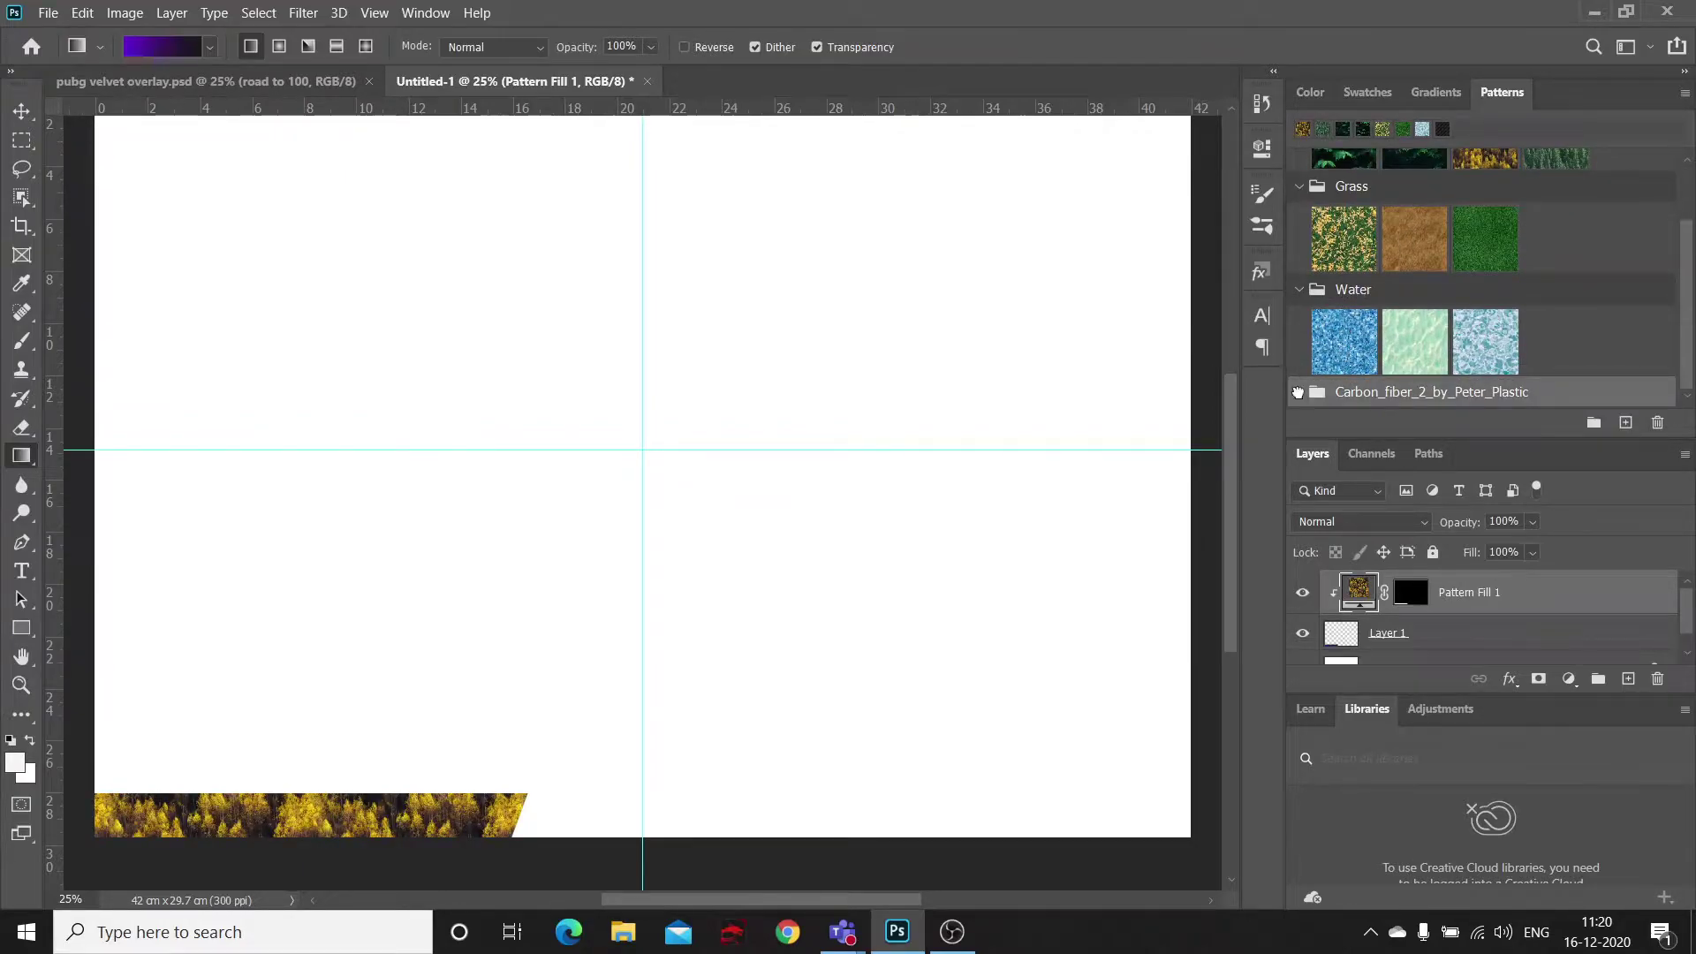
pyautogui.click(1298, 391)
pyautogui.scroll(-2, 1403, 390)
pyautogui.scroll(-1, 1403, 389)
pyautogui.click(1570, 365)
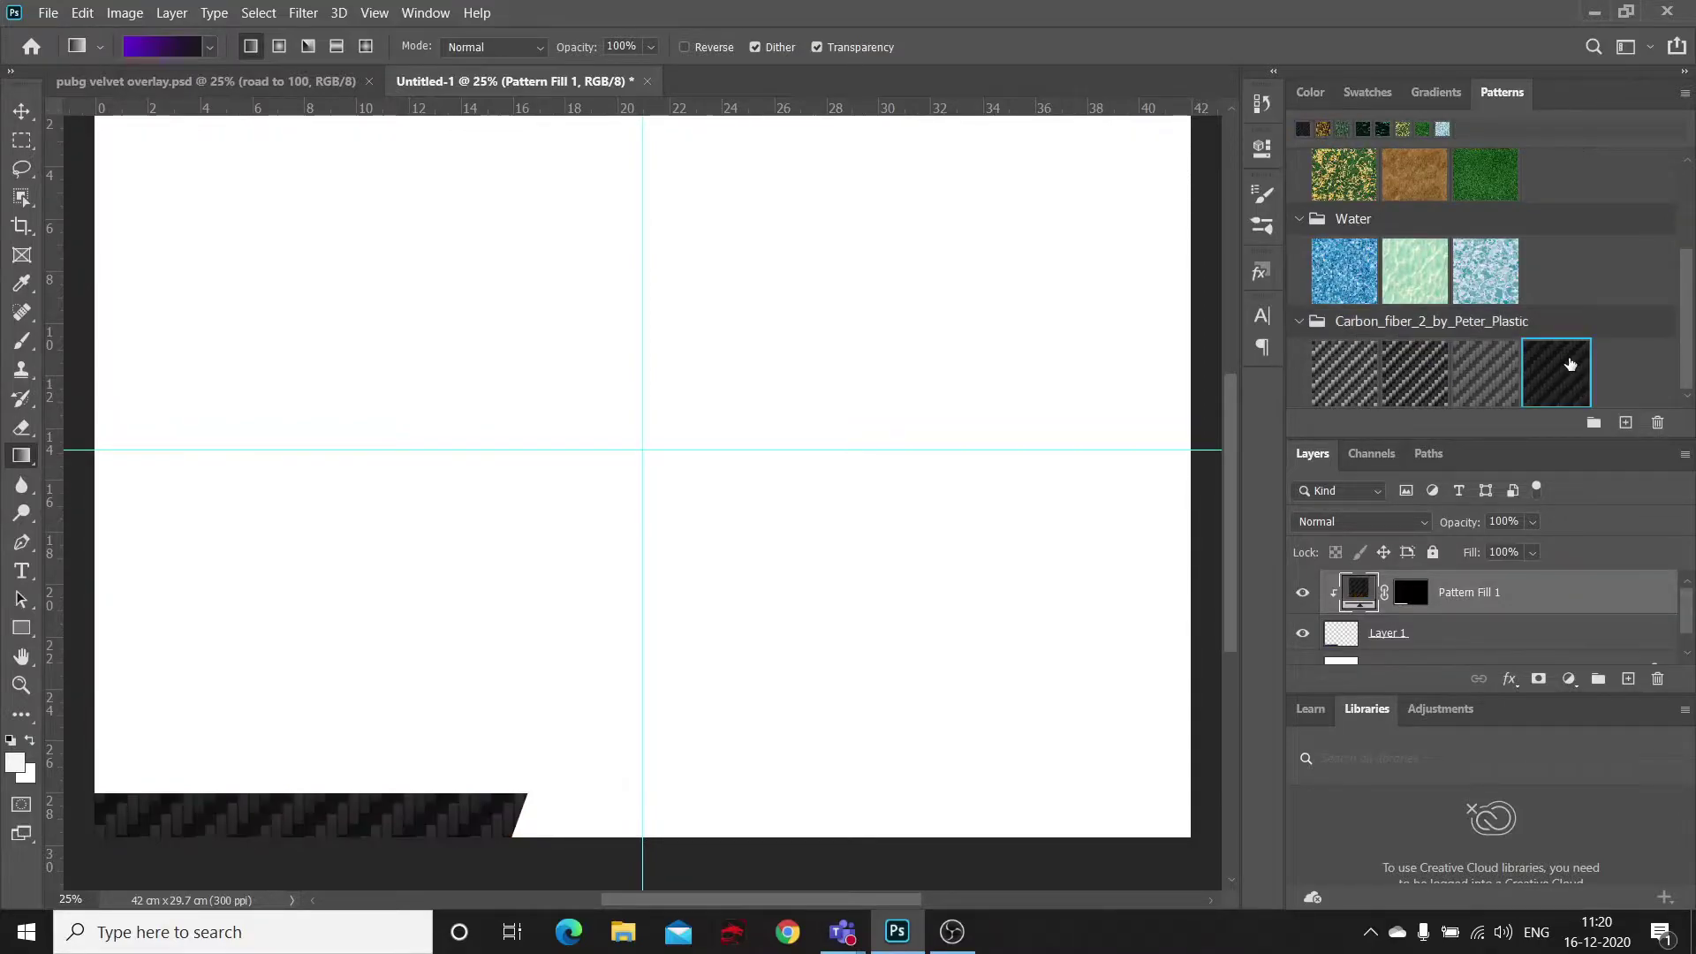
pyautogui.click(1501, 382)
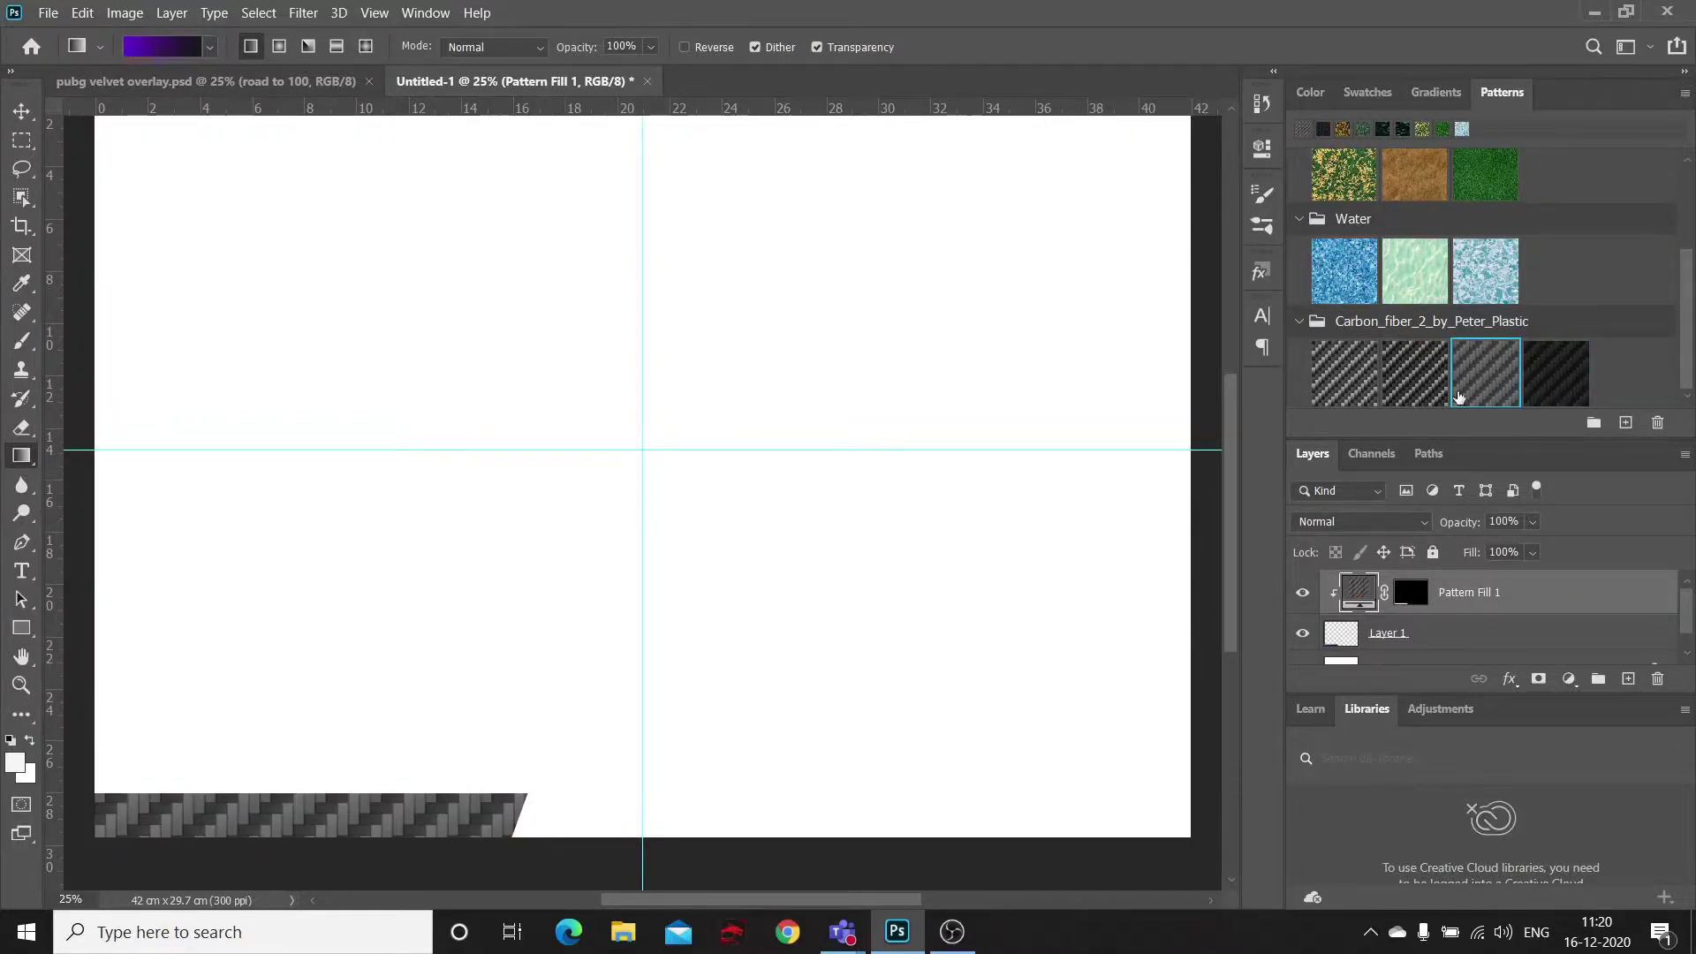
pyautogui.click(1430, 383)
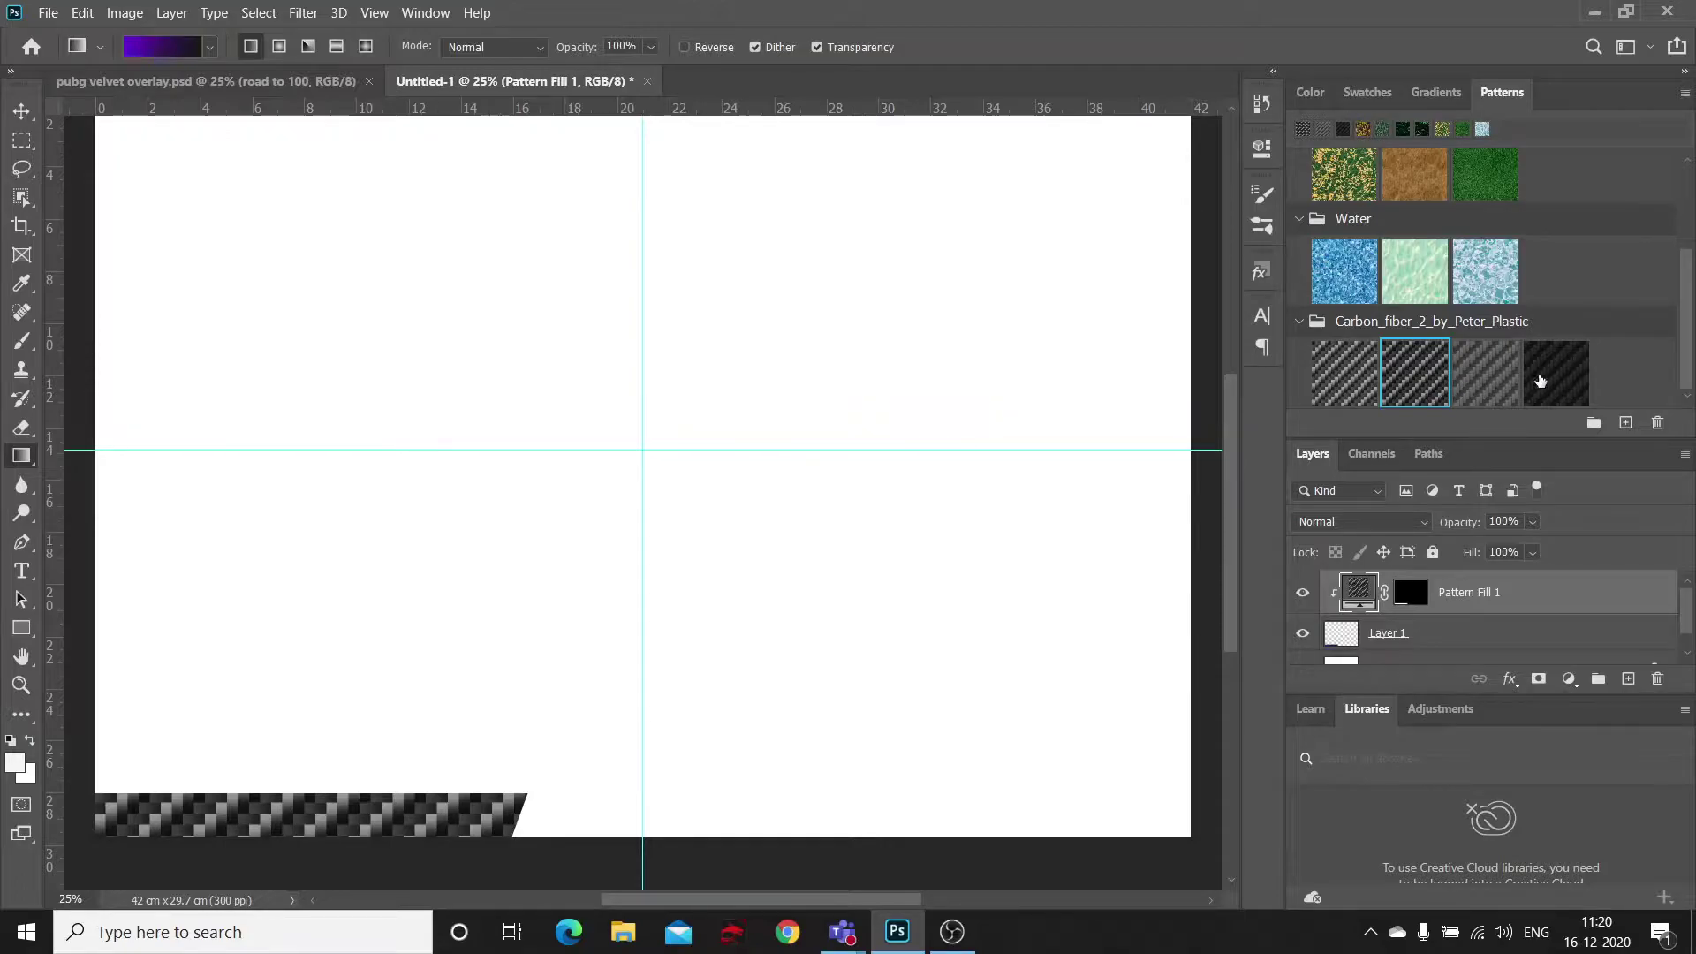
pyautogui.click(1540, 381)
pyautogui.scroll(-2, 1502, 504)
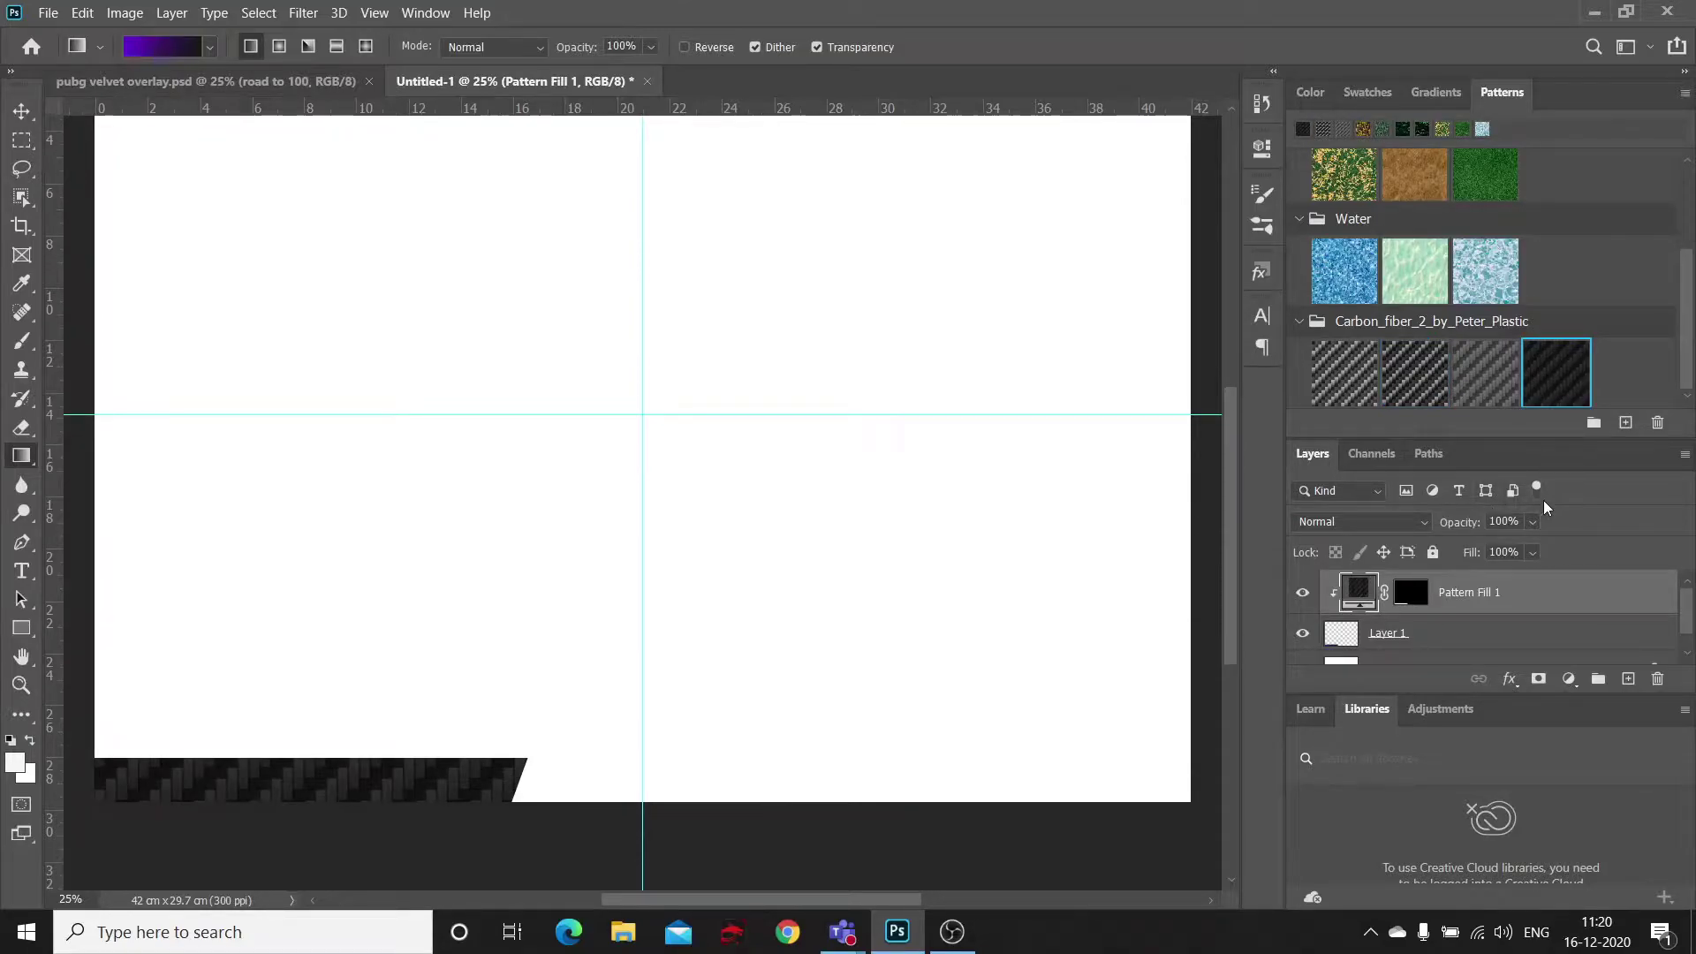
# Step: Set the Pattern Fill opacity to 46% and add an empty Layer 2 above it
pyautogui.click(1534, 522)
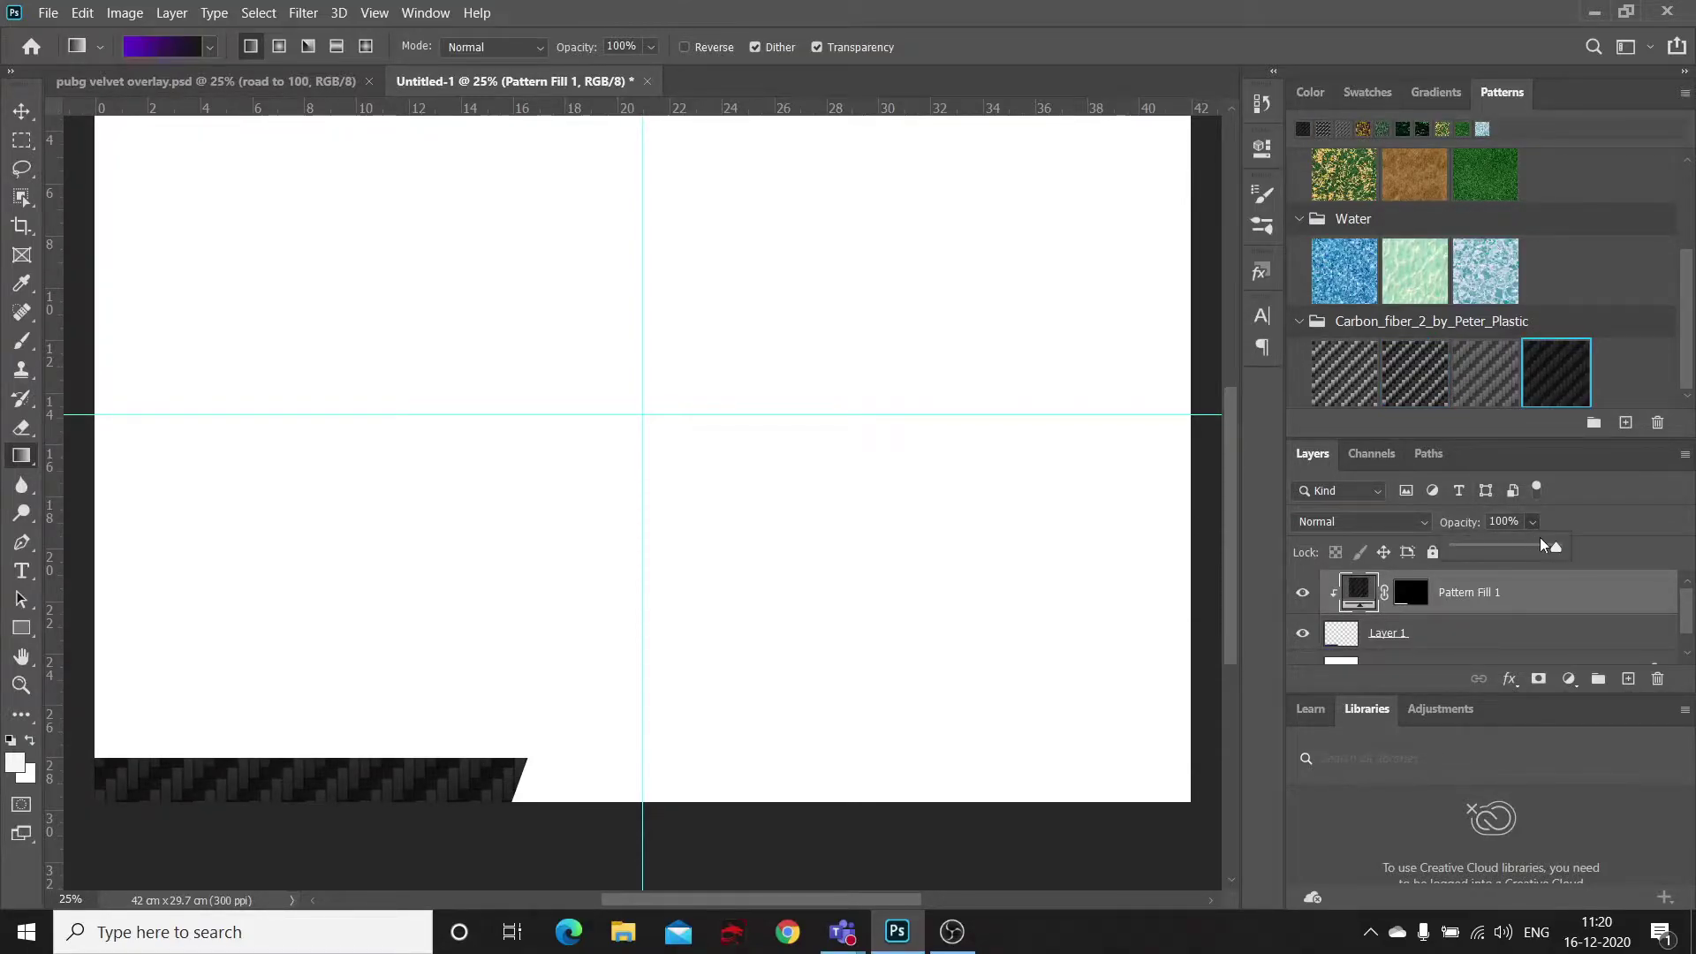
pyautogui.moveTo(1554, 549); pyautogui.dragTo(1504, 553)
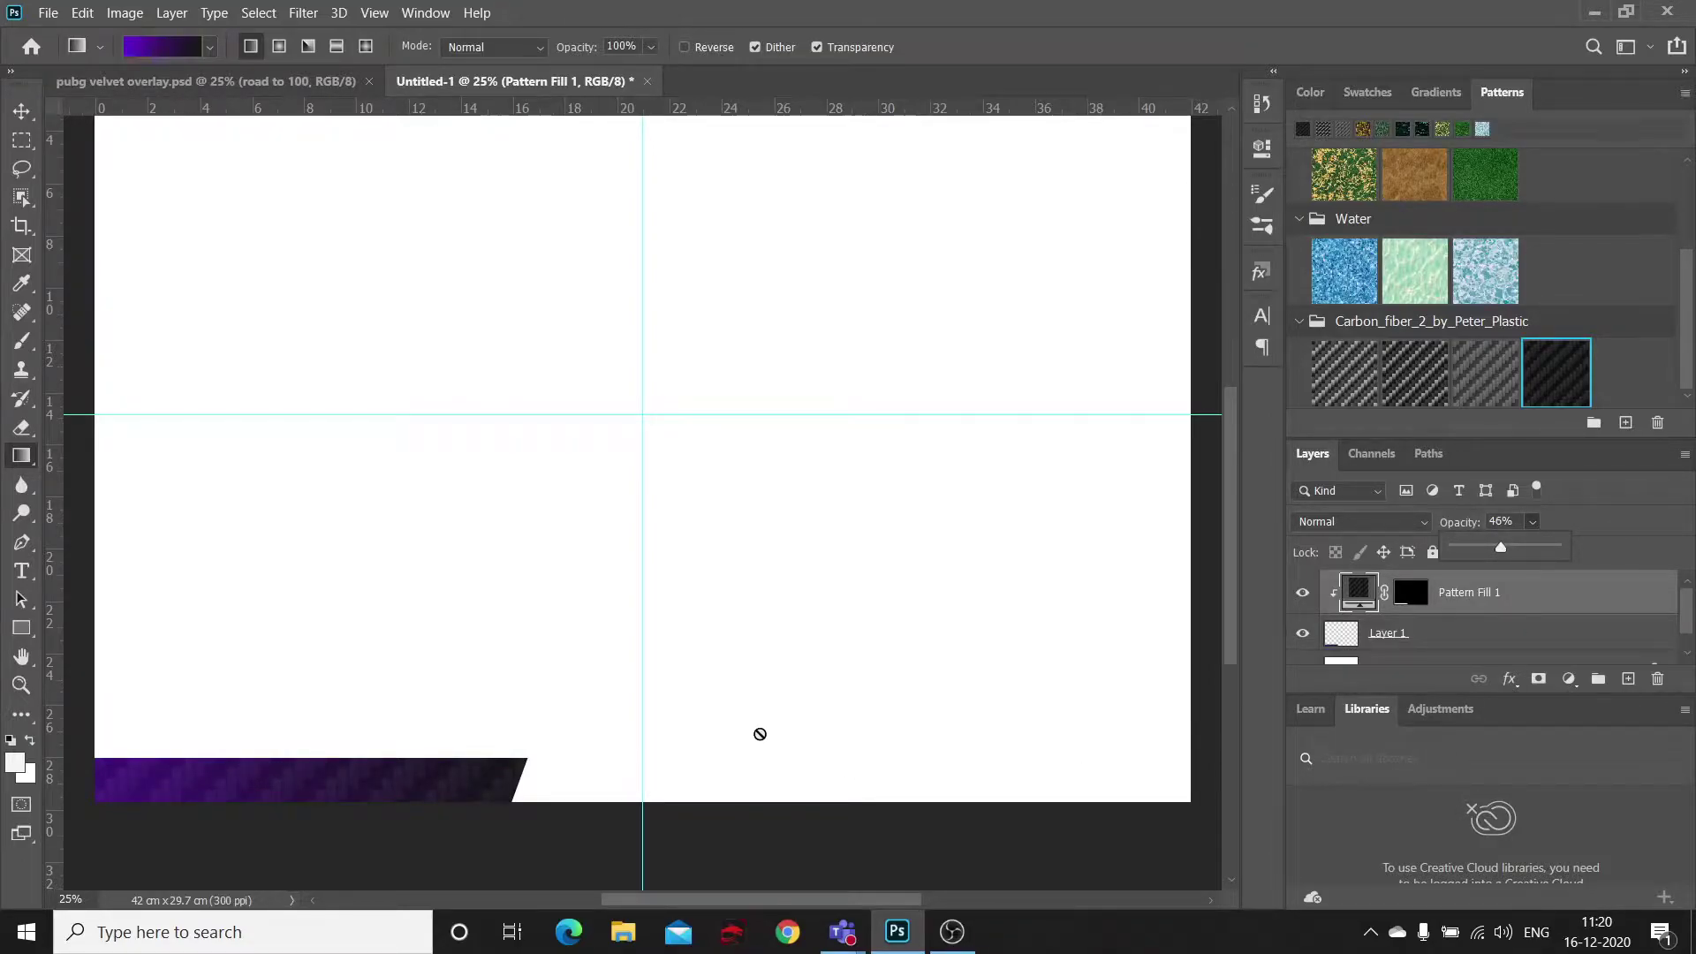
pyautogui.click(1501, 606)
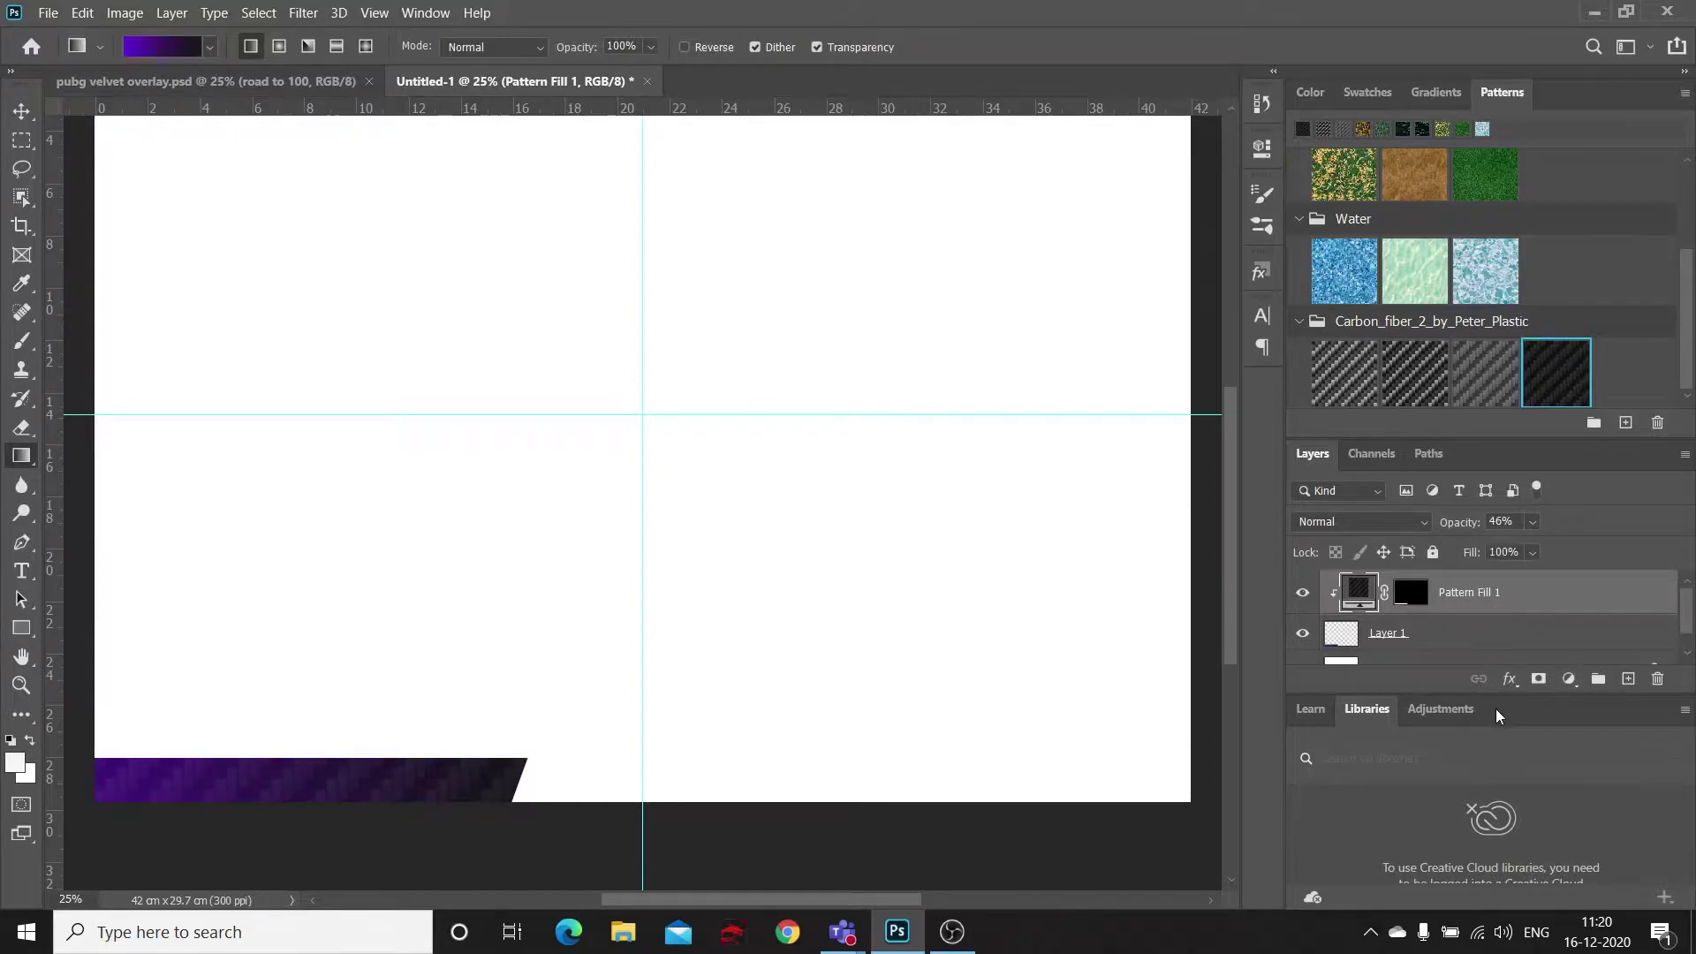
pyautogui.click(1627, 679)
pyautogui.scroll(-2, 1130, 720)
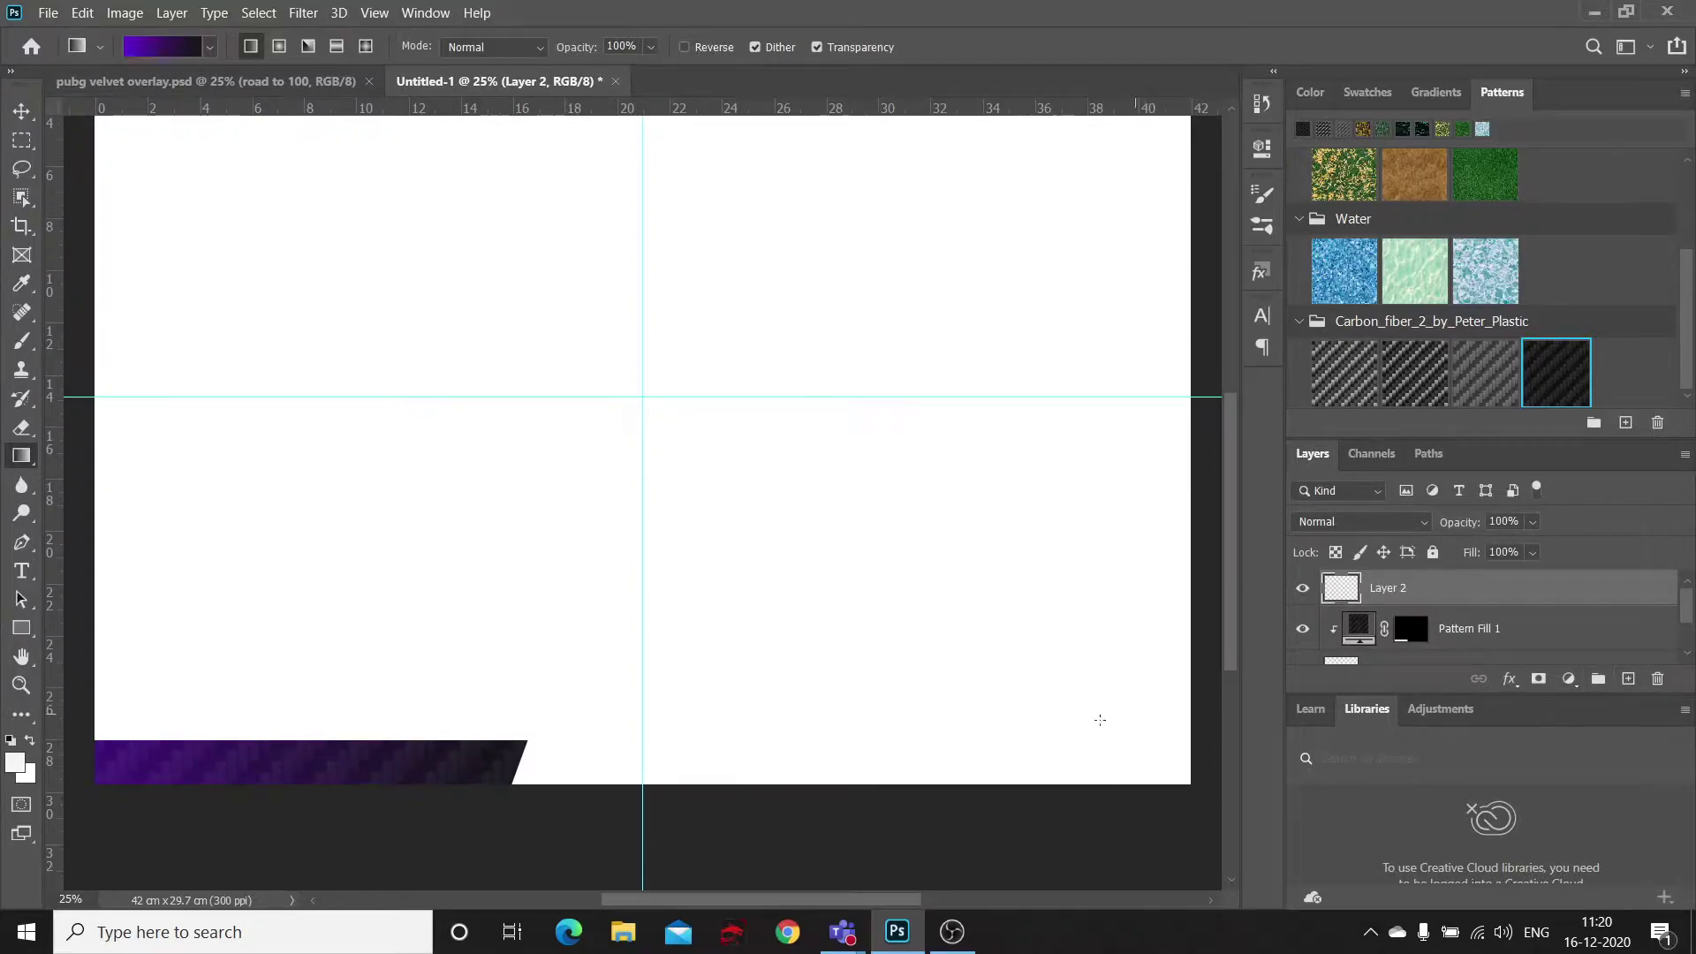
# Step: Draw a slanted bar path from the purple bar's end to the right canvas edge
pyautogui.click(22, 542)
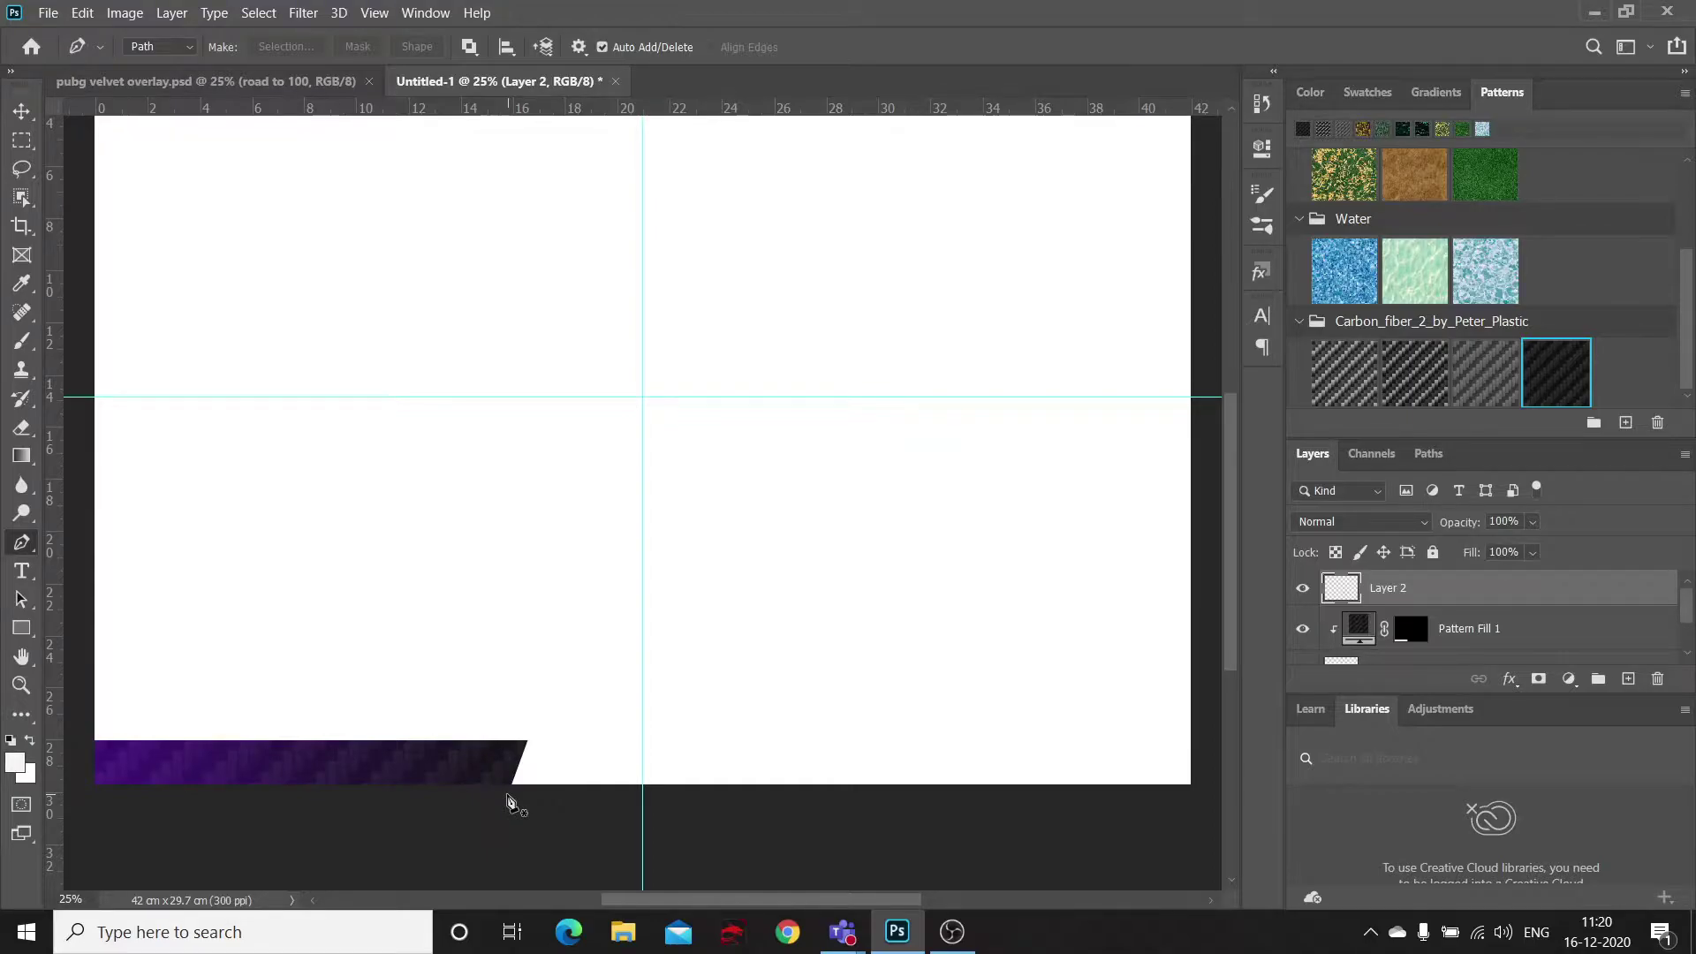
pyautogui.click(507, 794)
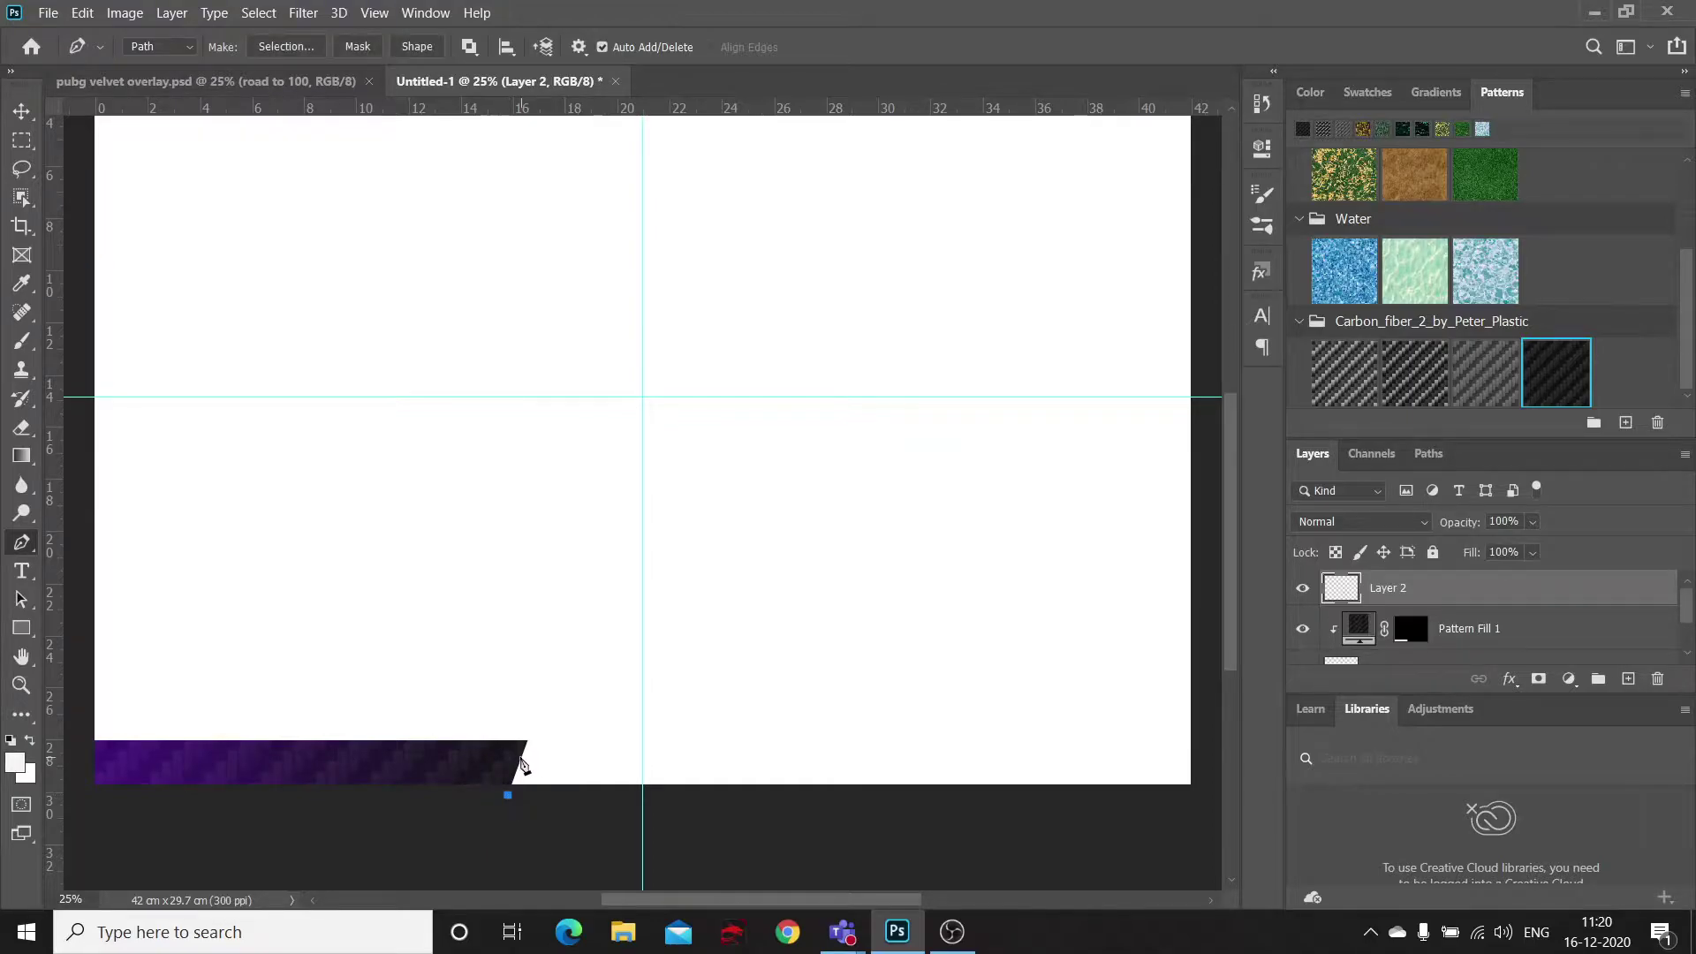
pyautogui.click(539, 713)
pyautogui.click(1205, 714)
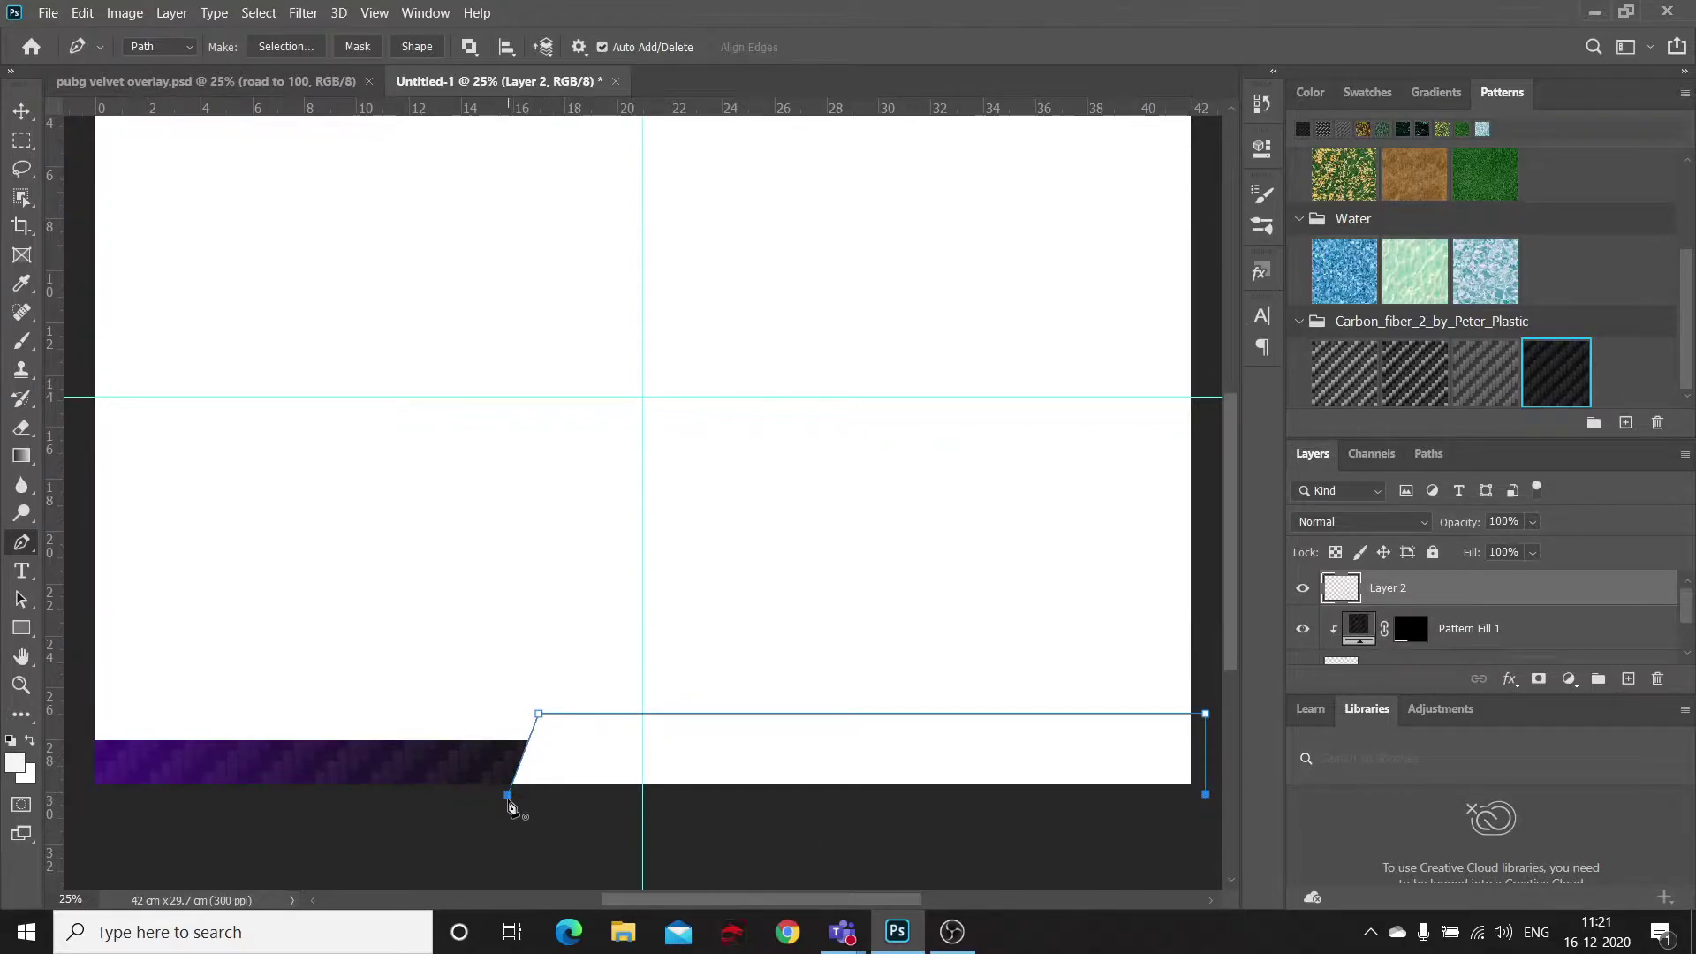
pyautogui.click(507, 796)
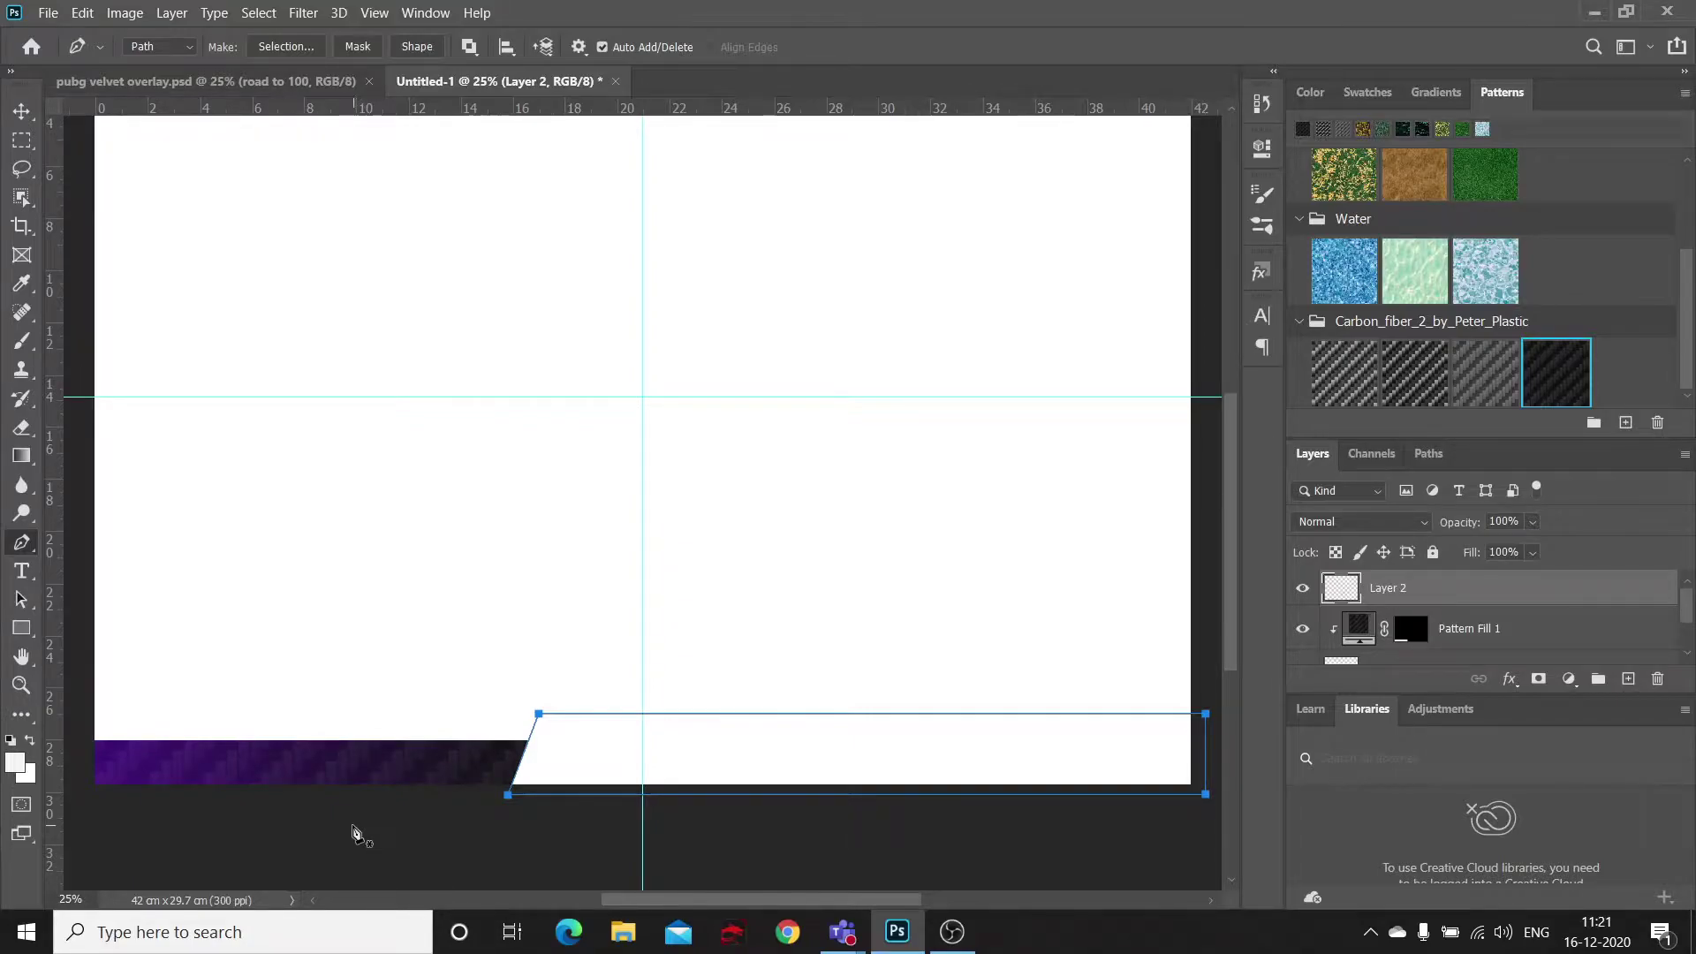
# Step: Convert the second bar path into a selection with Feather 0
pyautogui.rightClick(642, 774)
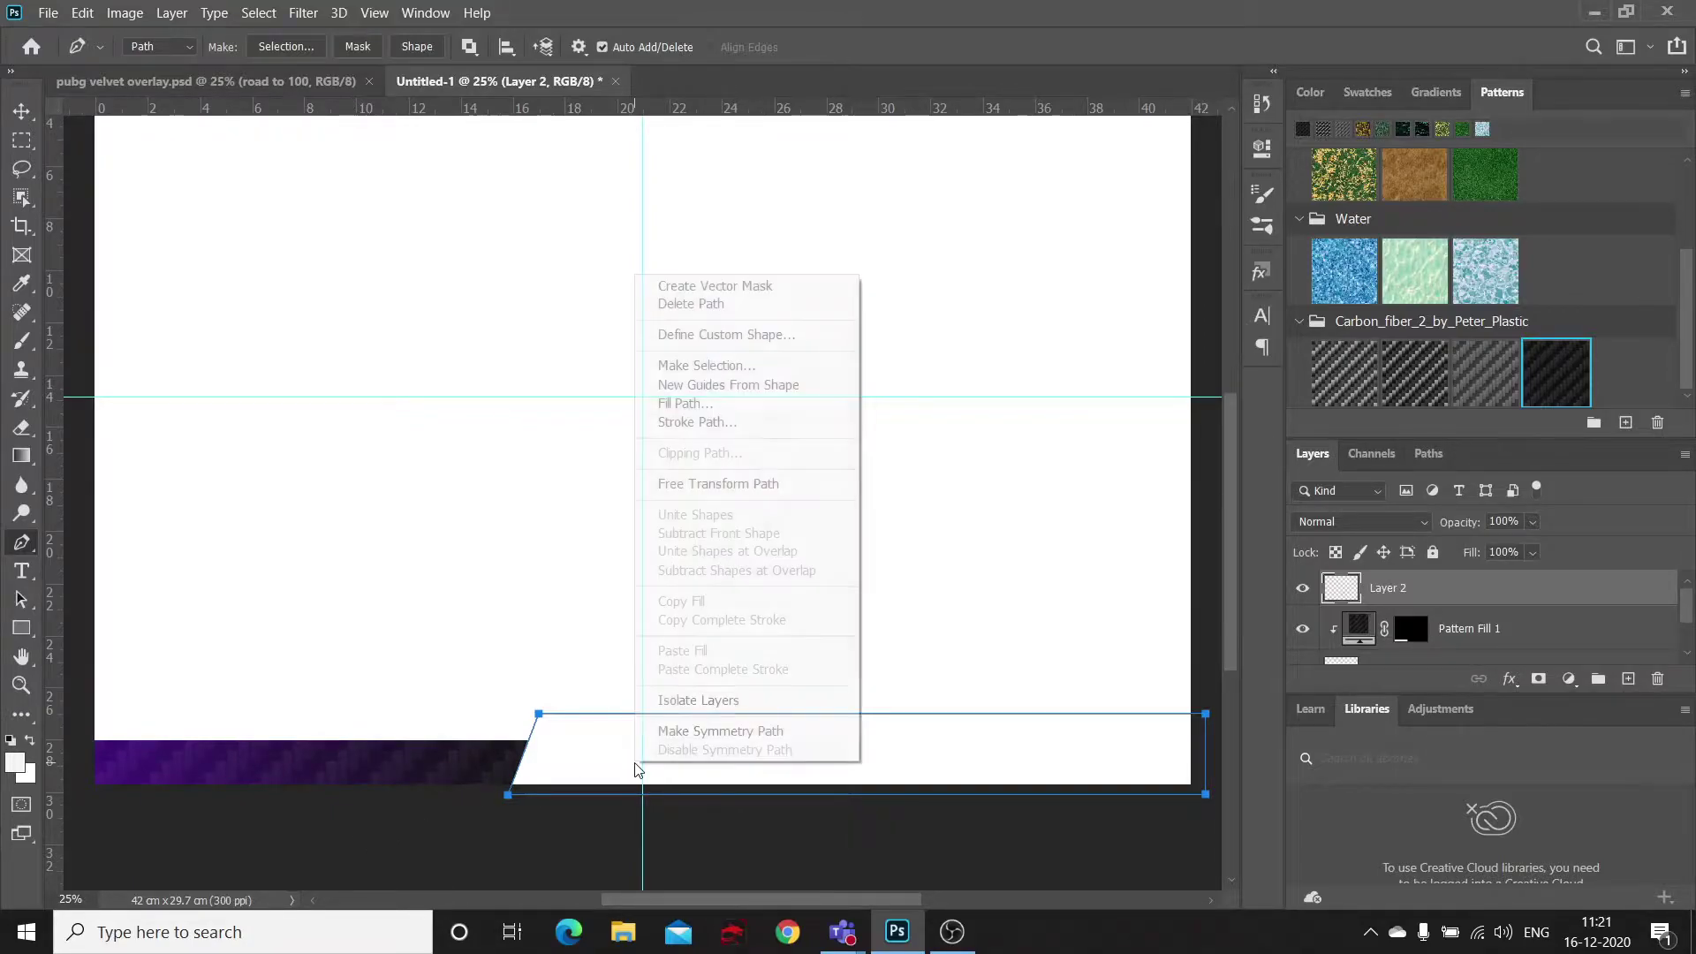
pyautogui.click(707, 366)
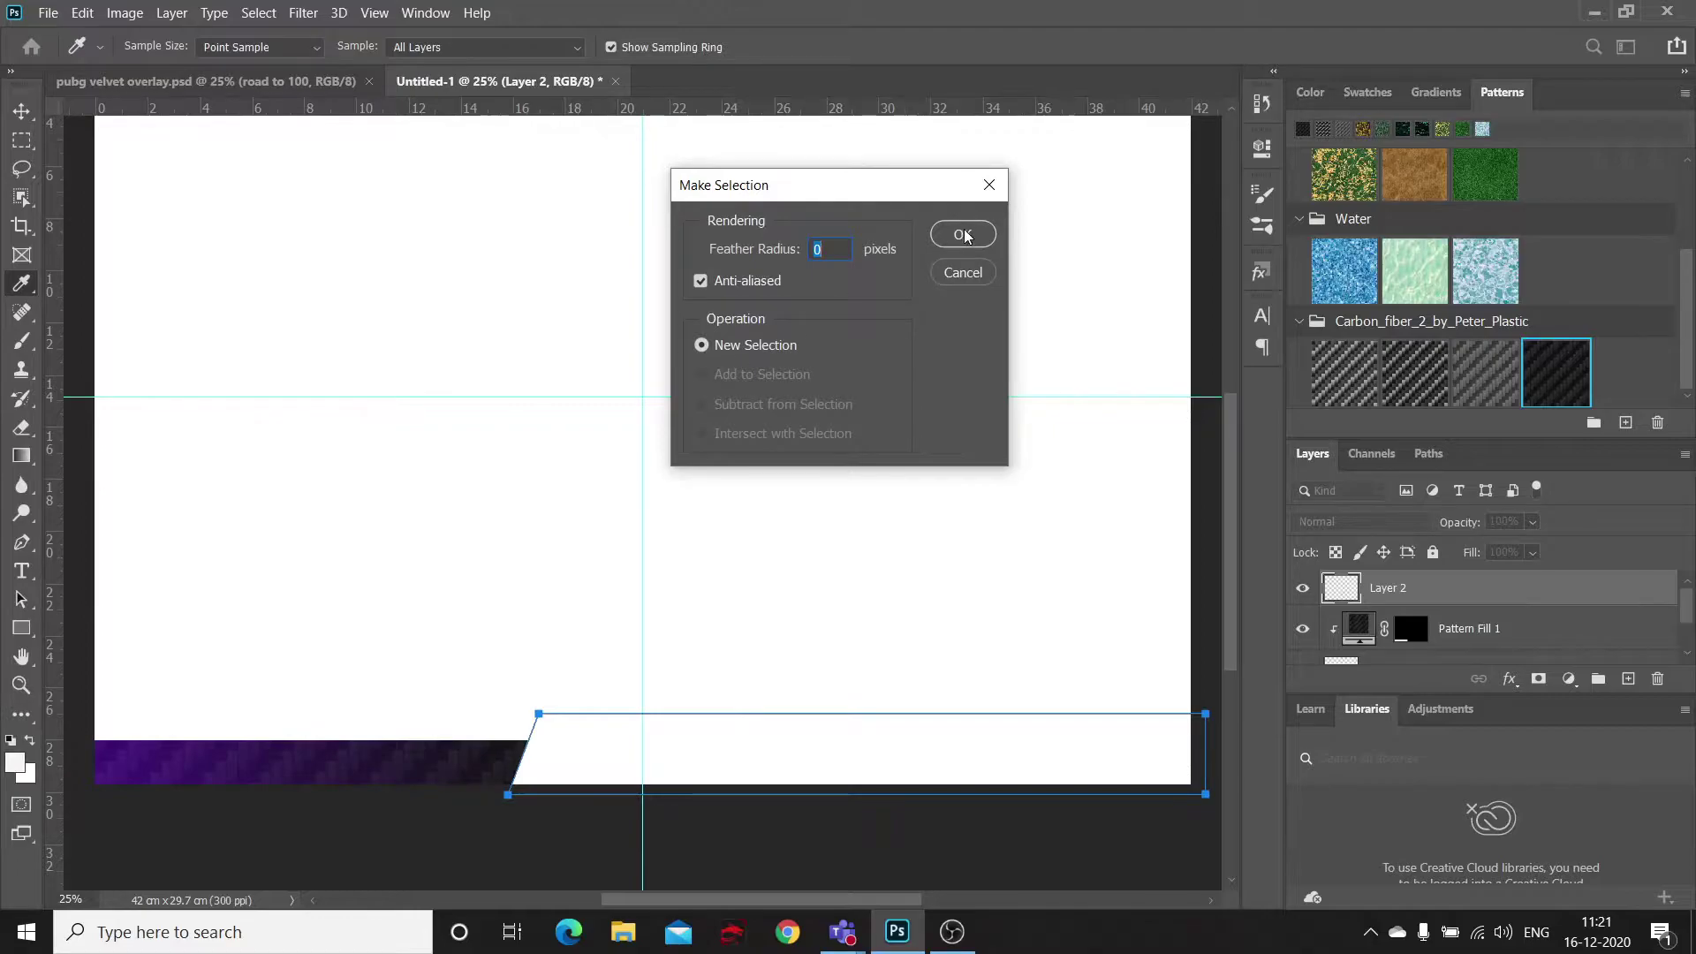
pyautogui.click(963, 235)
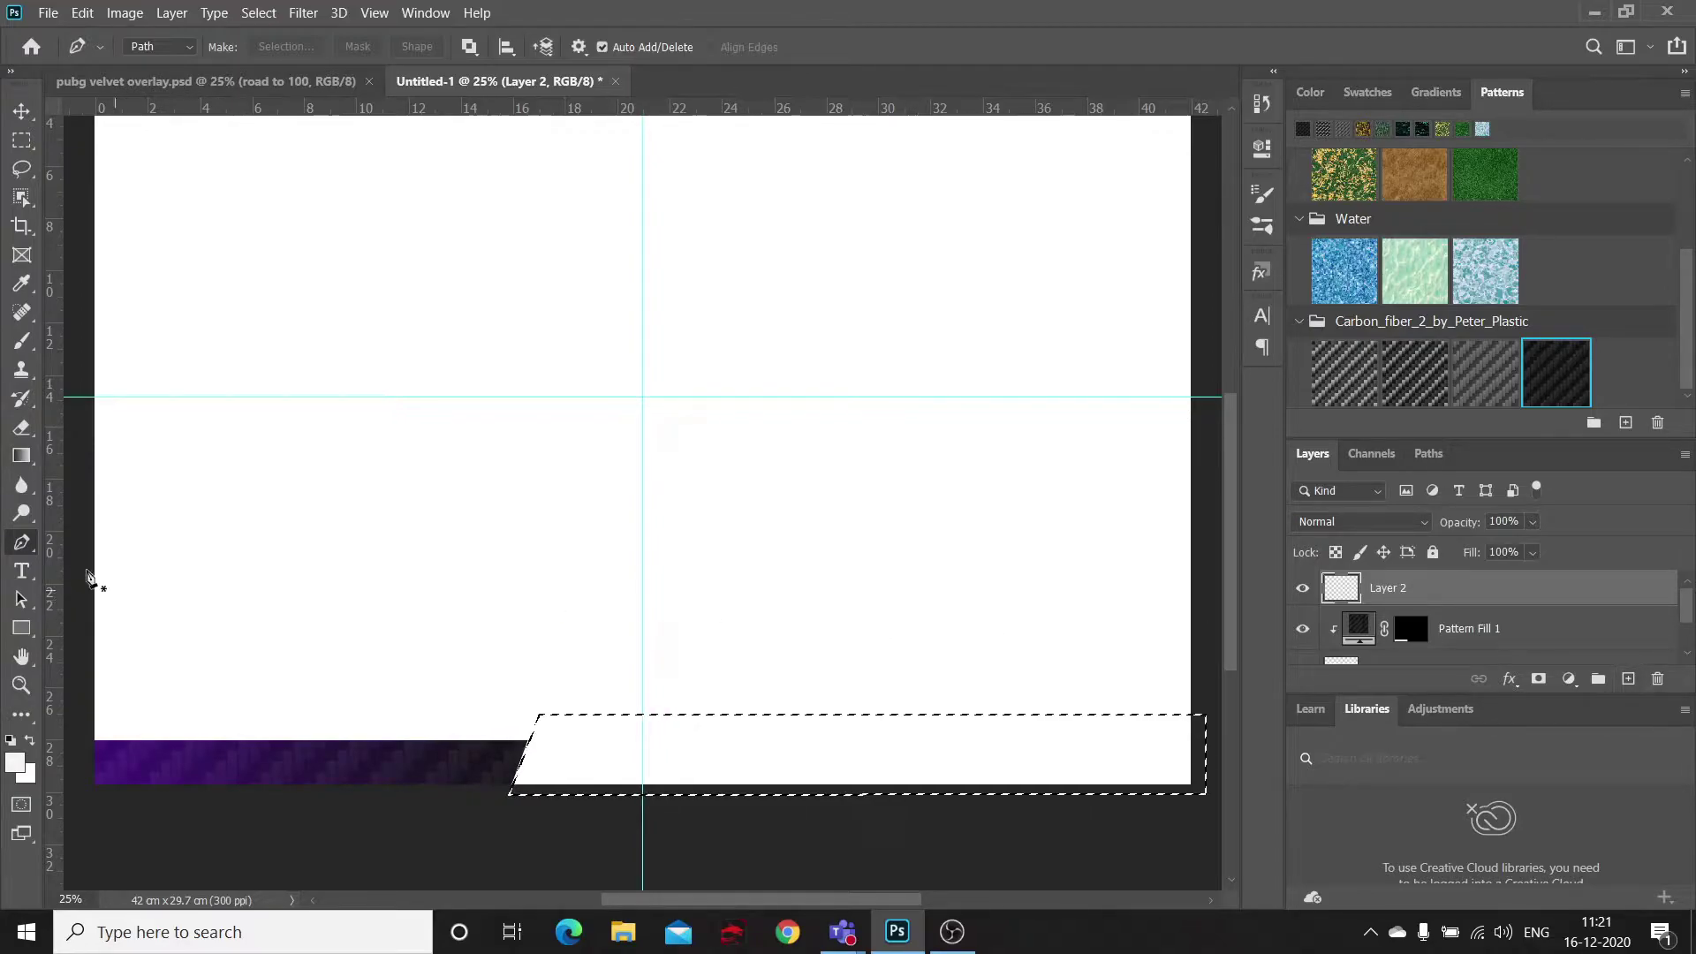
# Step: Fill the second bar selection with the purple-to-dark gradient
pyautogui.click(19, 461)
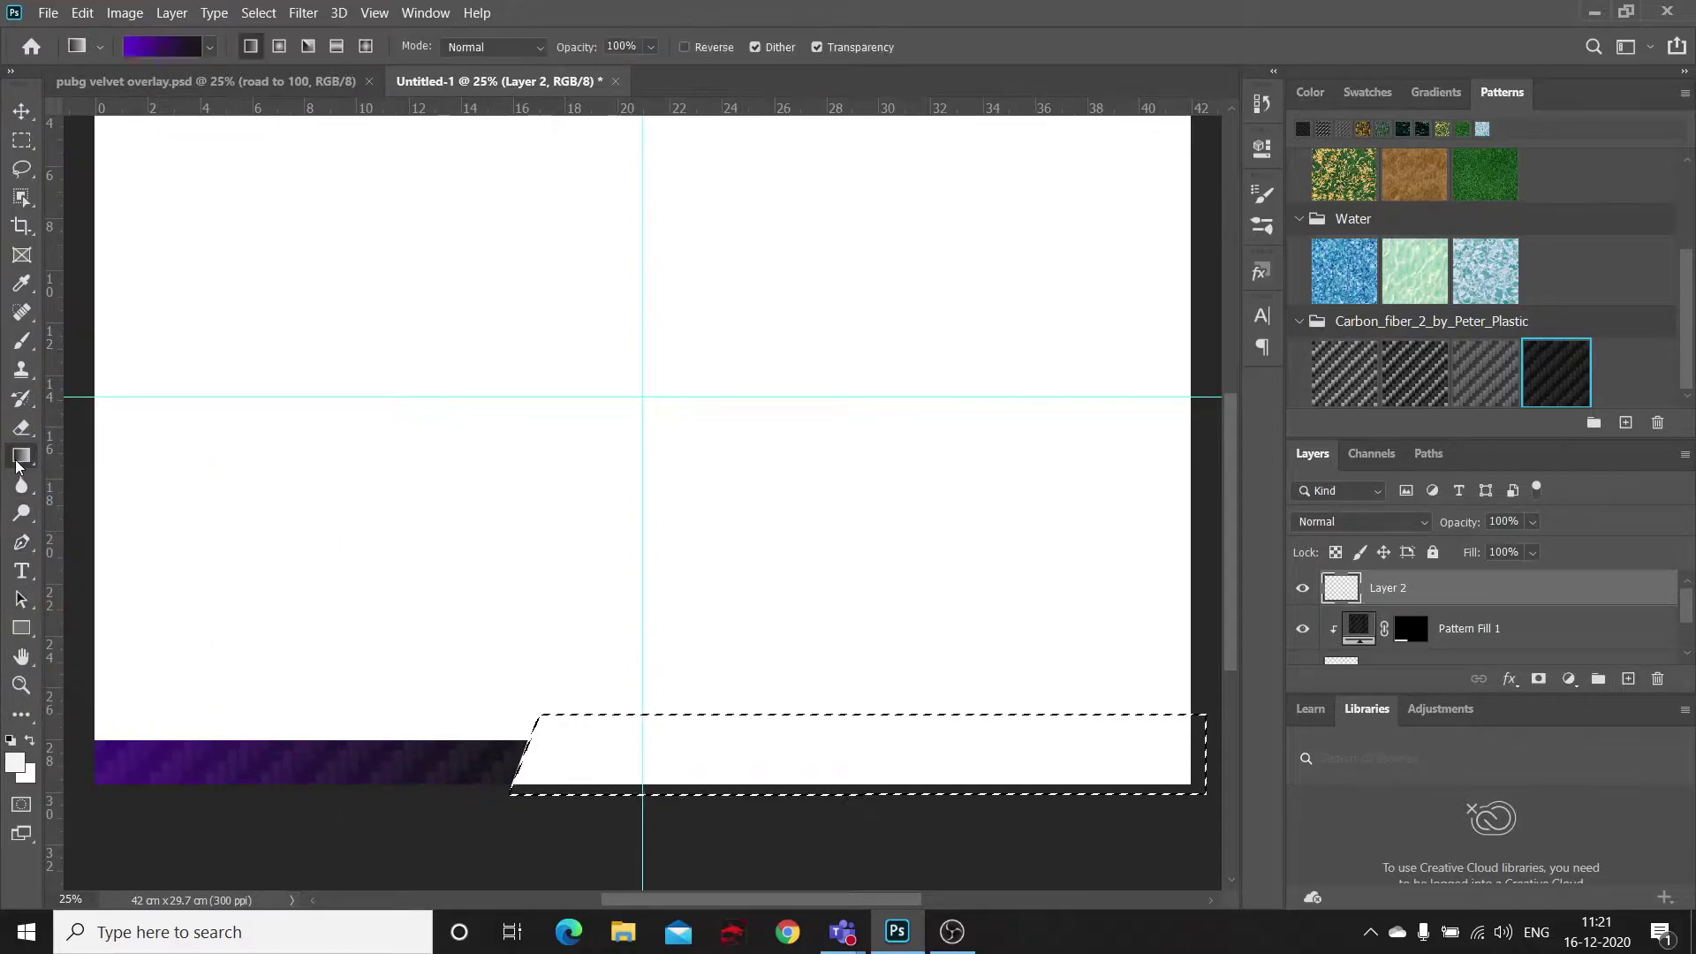
pyautogui.scroll(2, 707, 795)
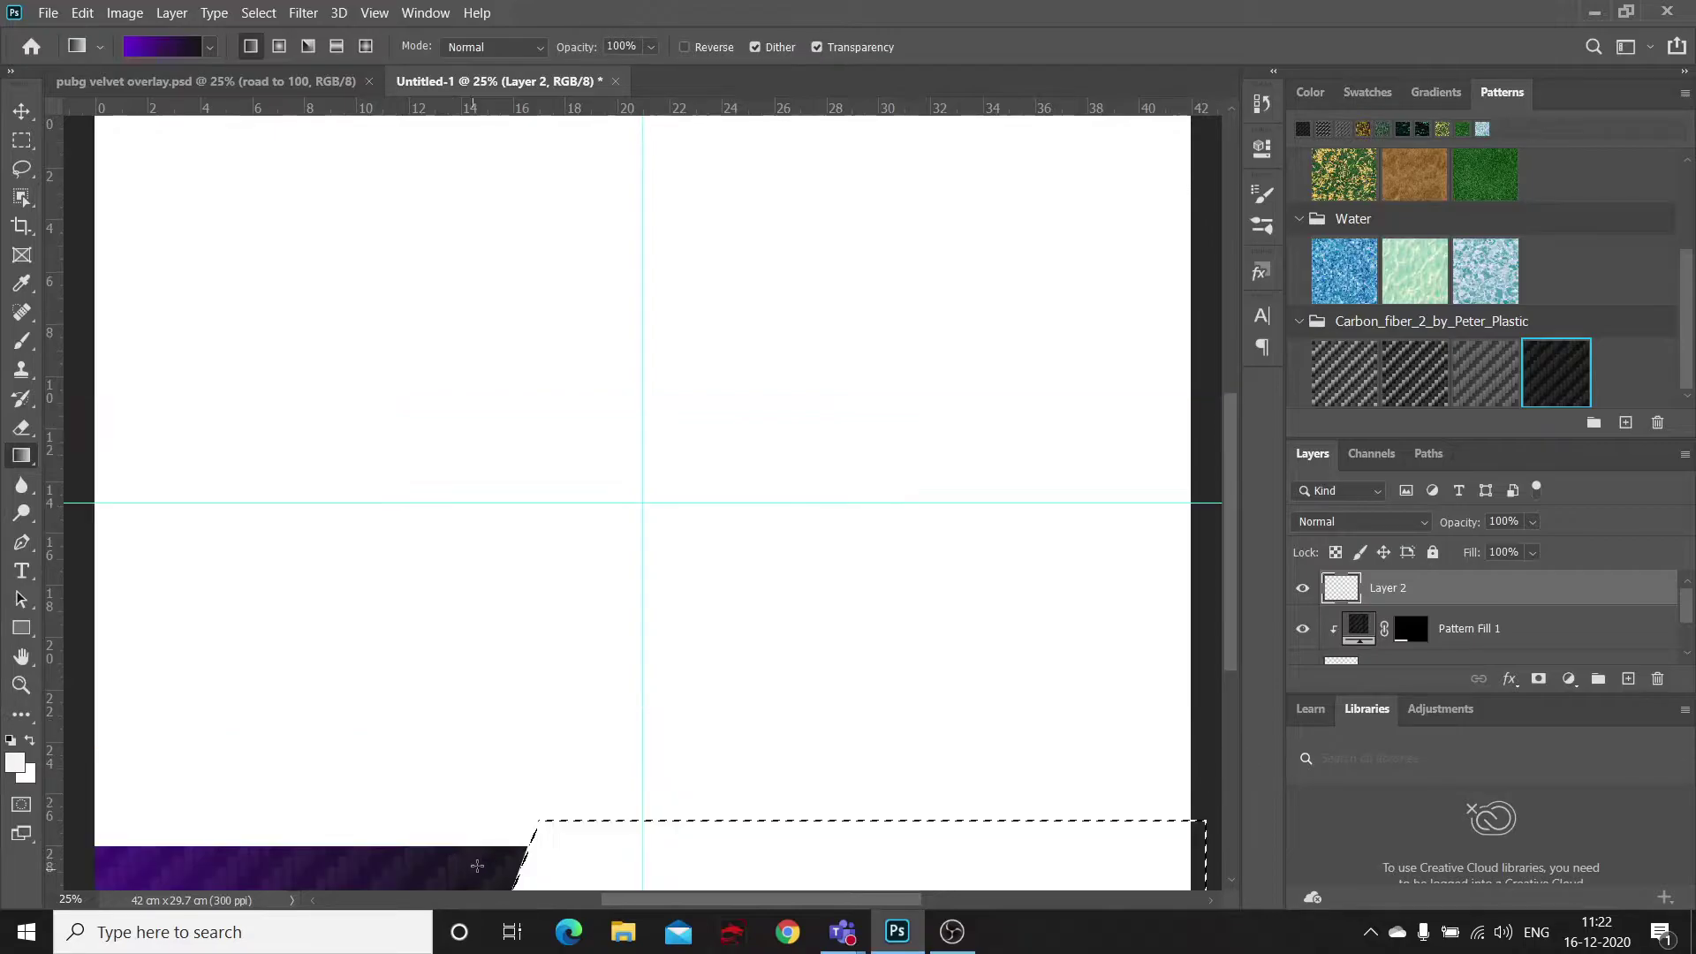
pyautogui.moveTo(496, 863); pyautogui.dragTo(1215, 854)
pyautogui.moveTo(1210, 862); pyautogui.dragTo(1212, 861)
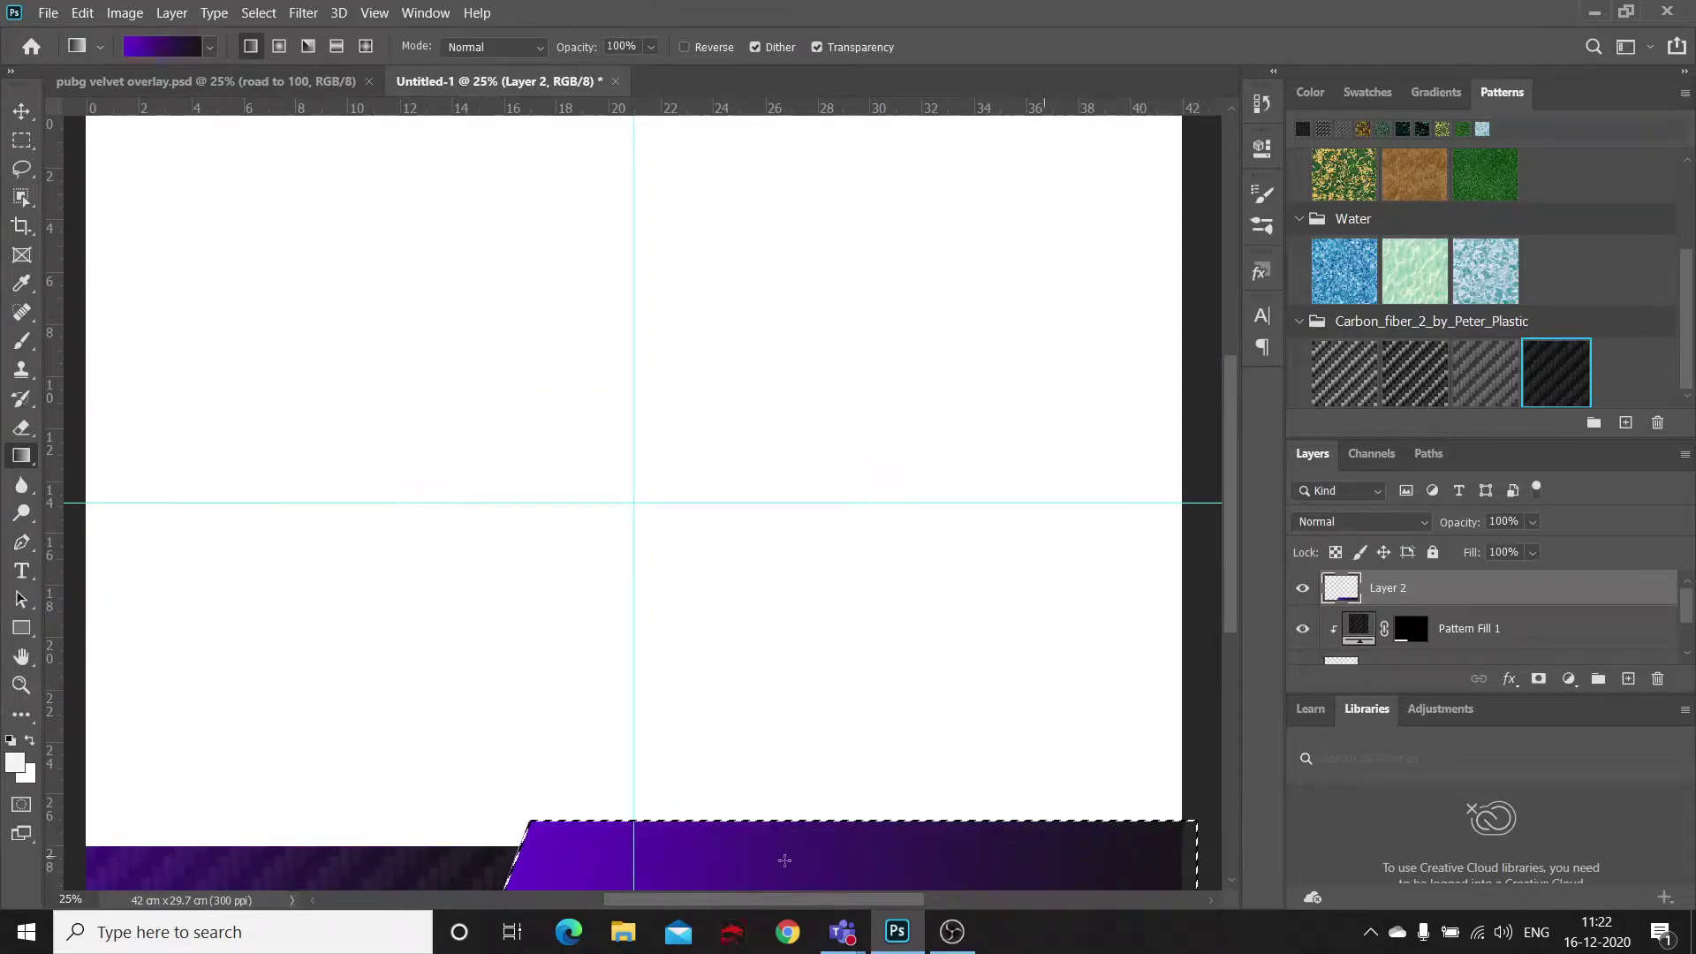
# Step: Overlay the carbon-fibre pattern fill and lower its opacity to 41%
pyautogui.click(1545, 377)
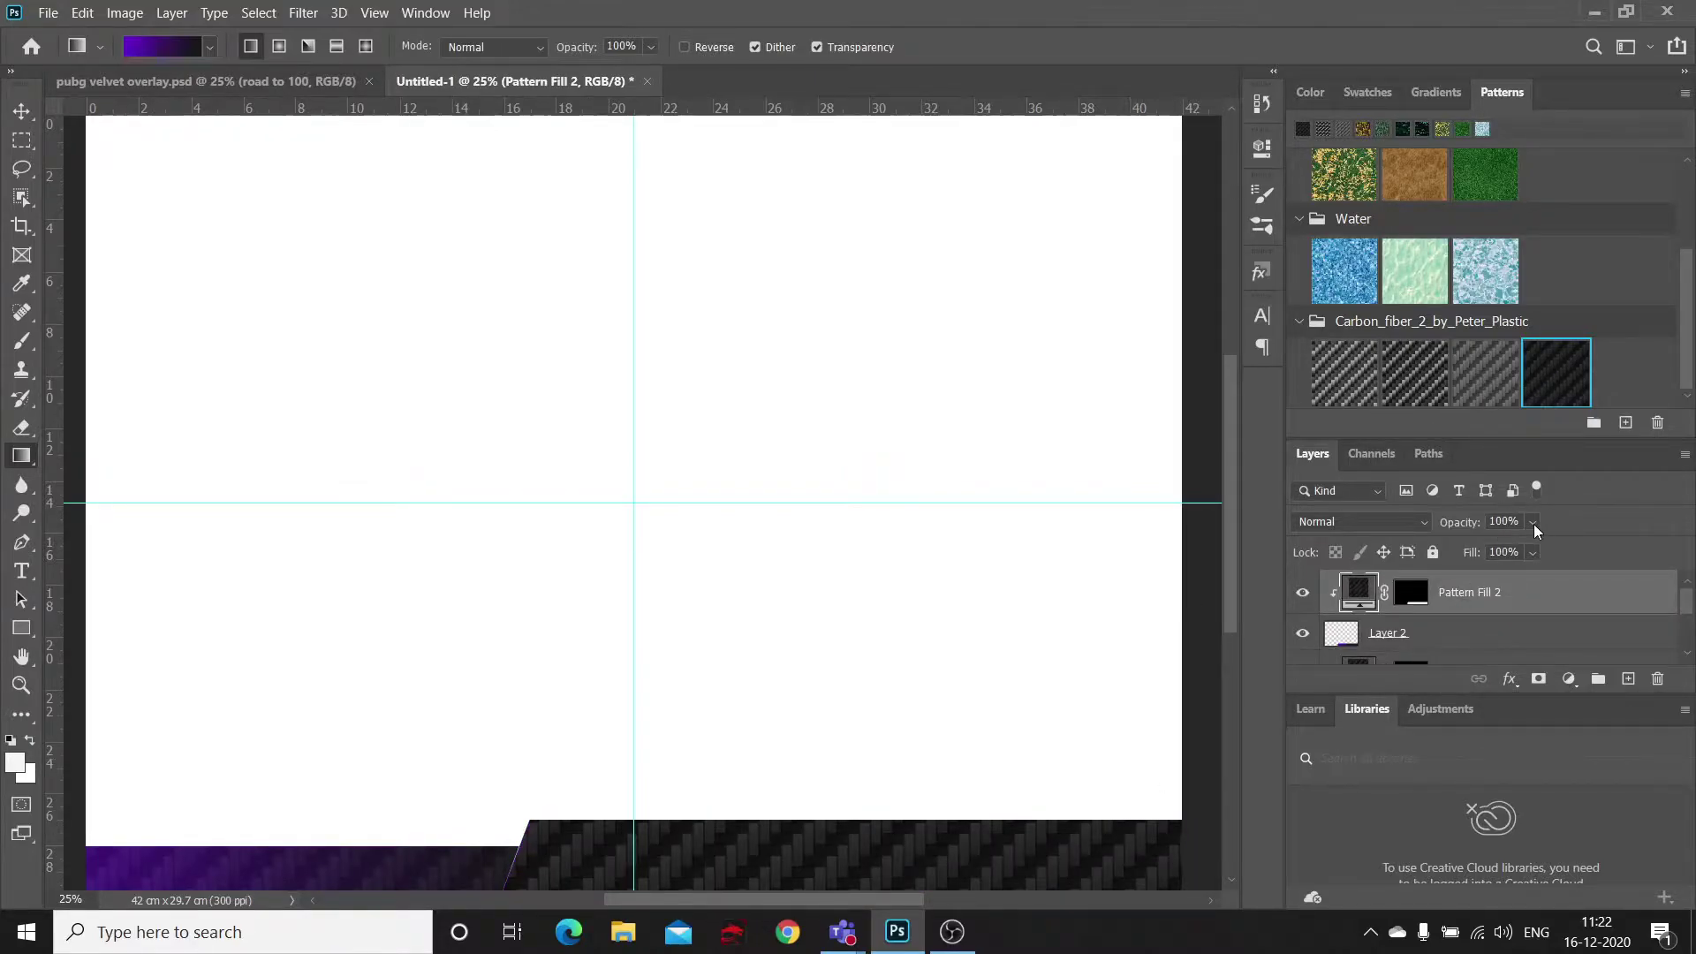
pyautogui.moveTo(1535, 550); pyautogui.dragTo(1529, 553)
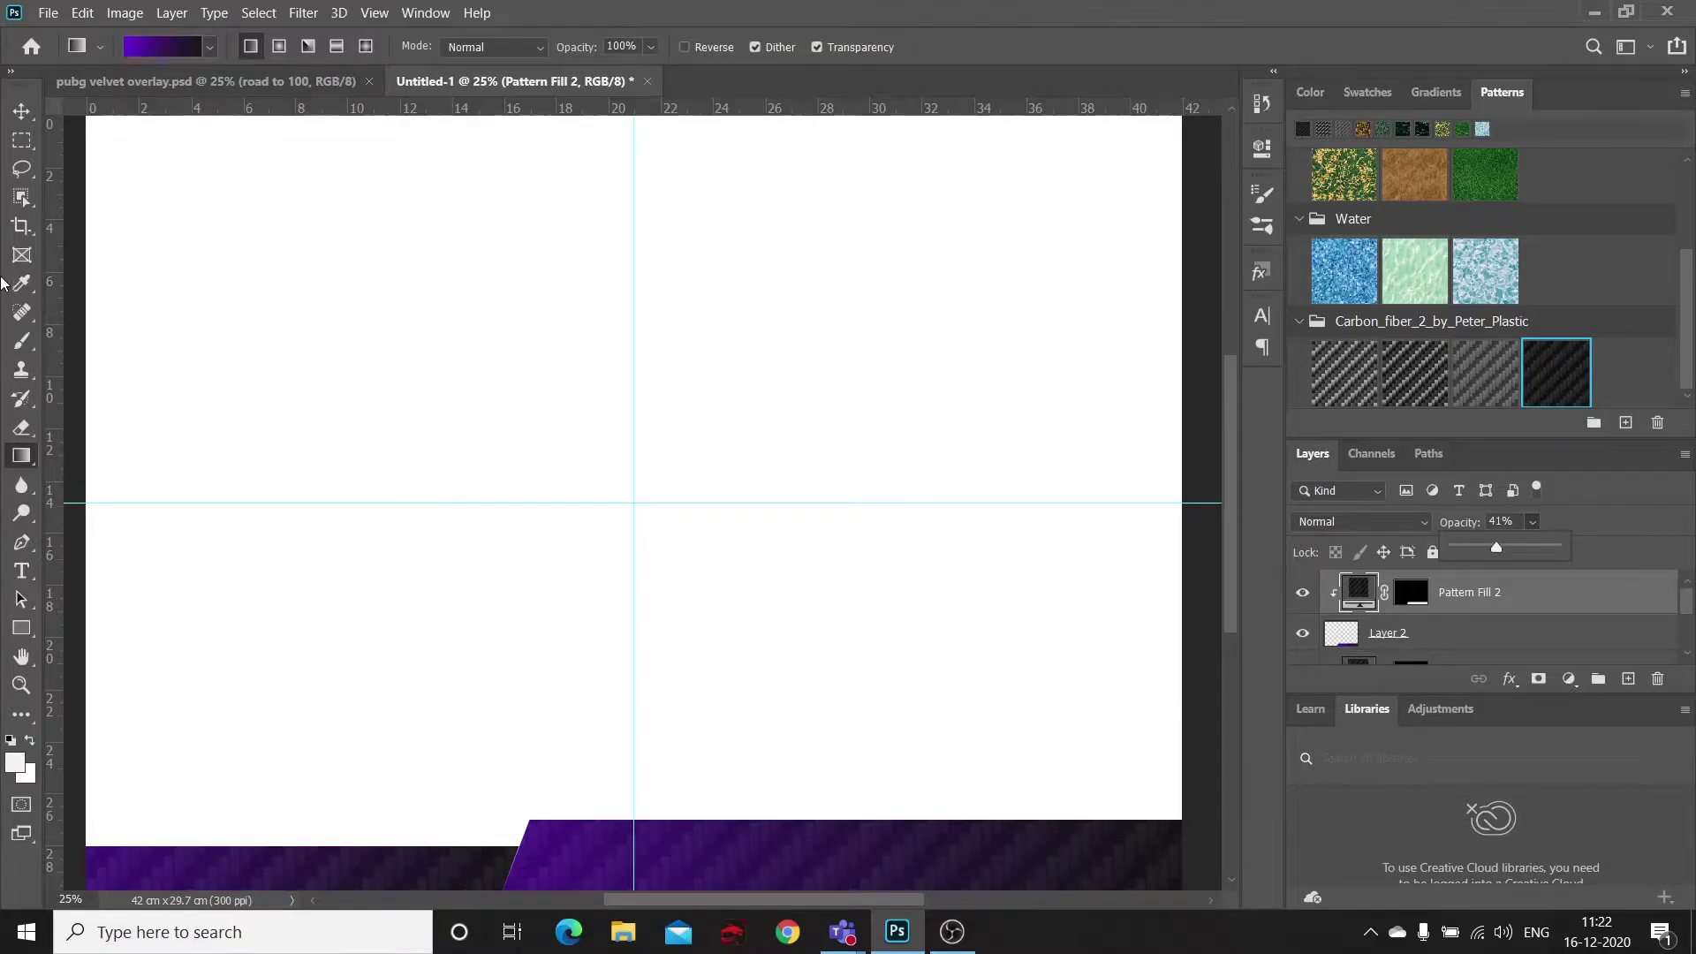
pyautogui.click(22, 120)
pyautogui.scroll(-3, 618, 733)
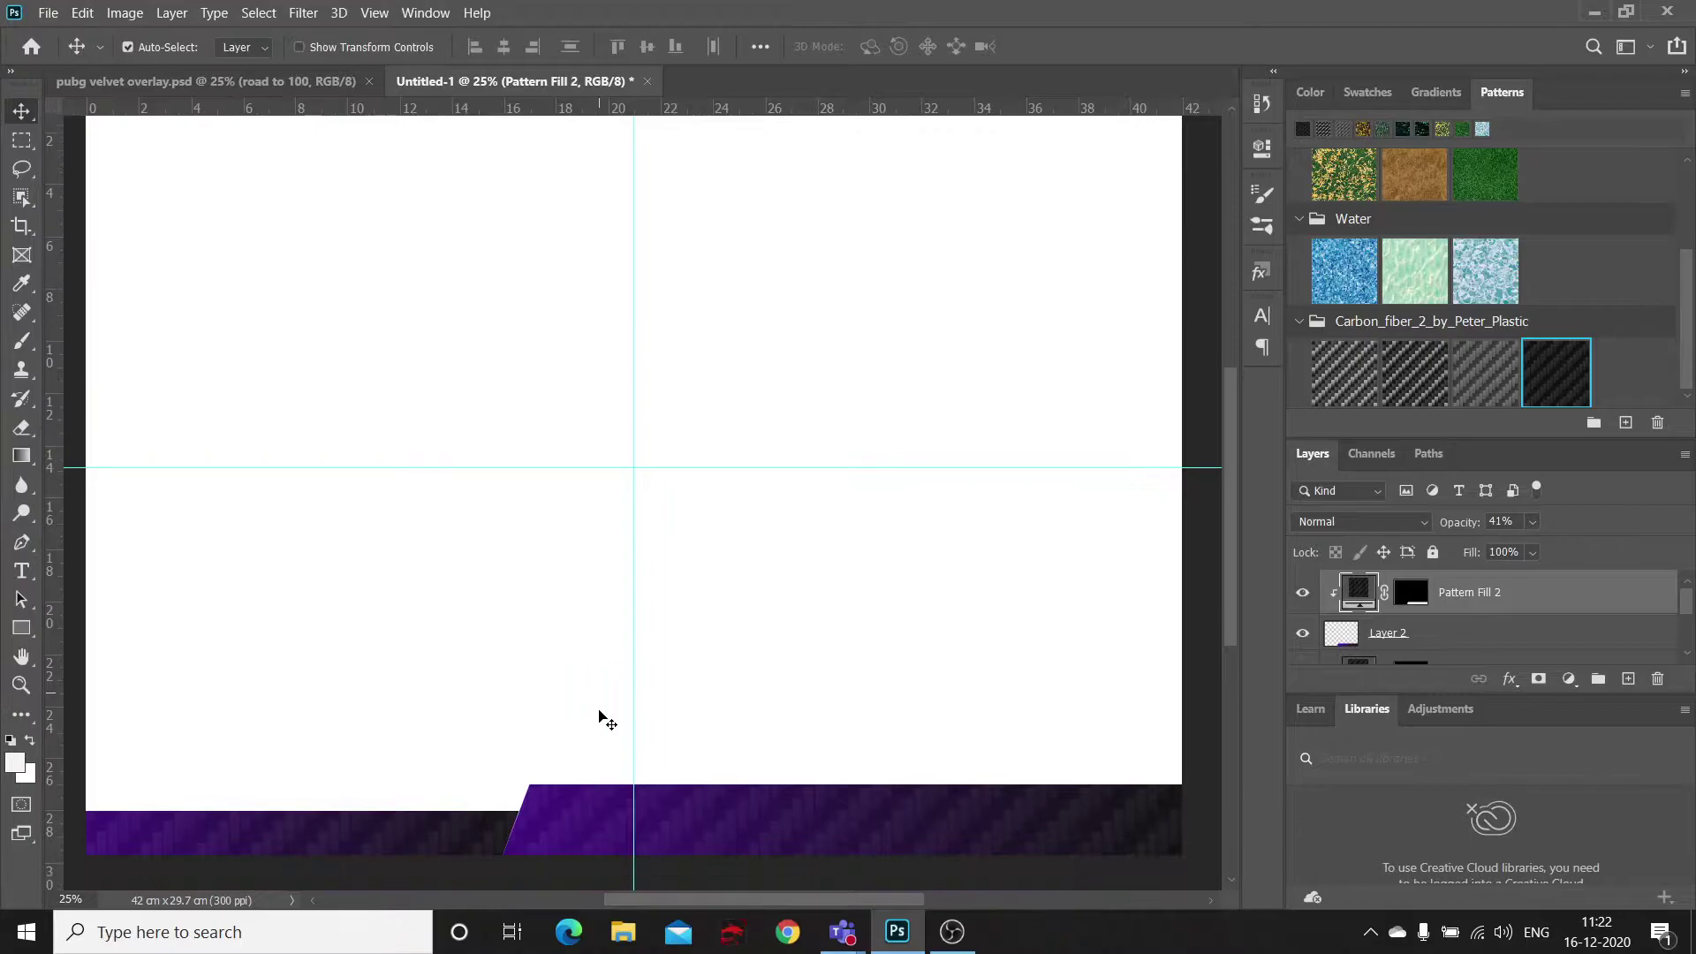
pyautogui.click(22, 542)
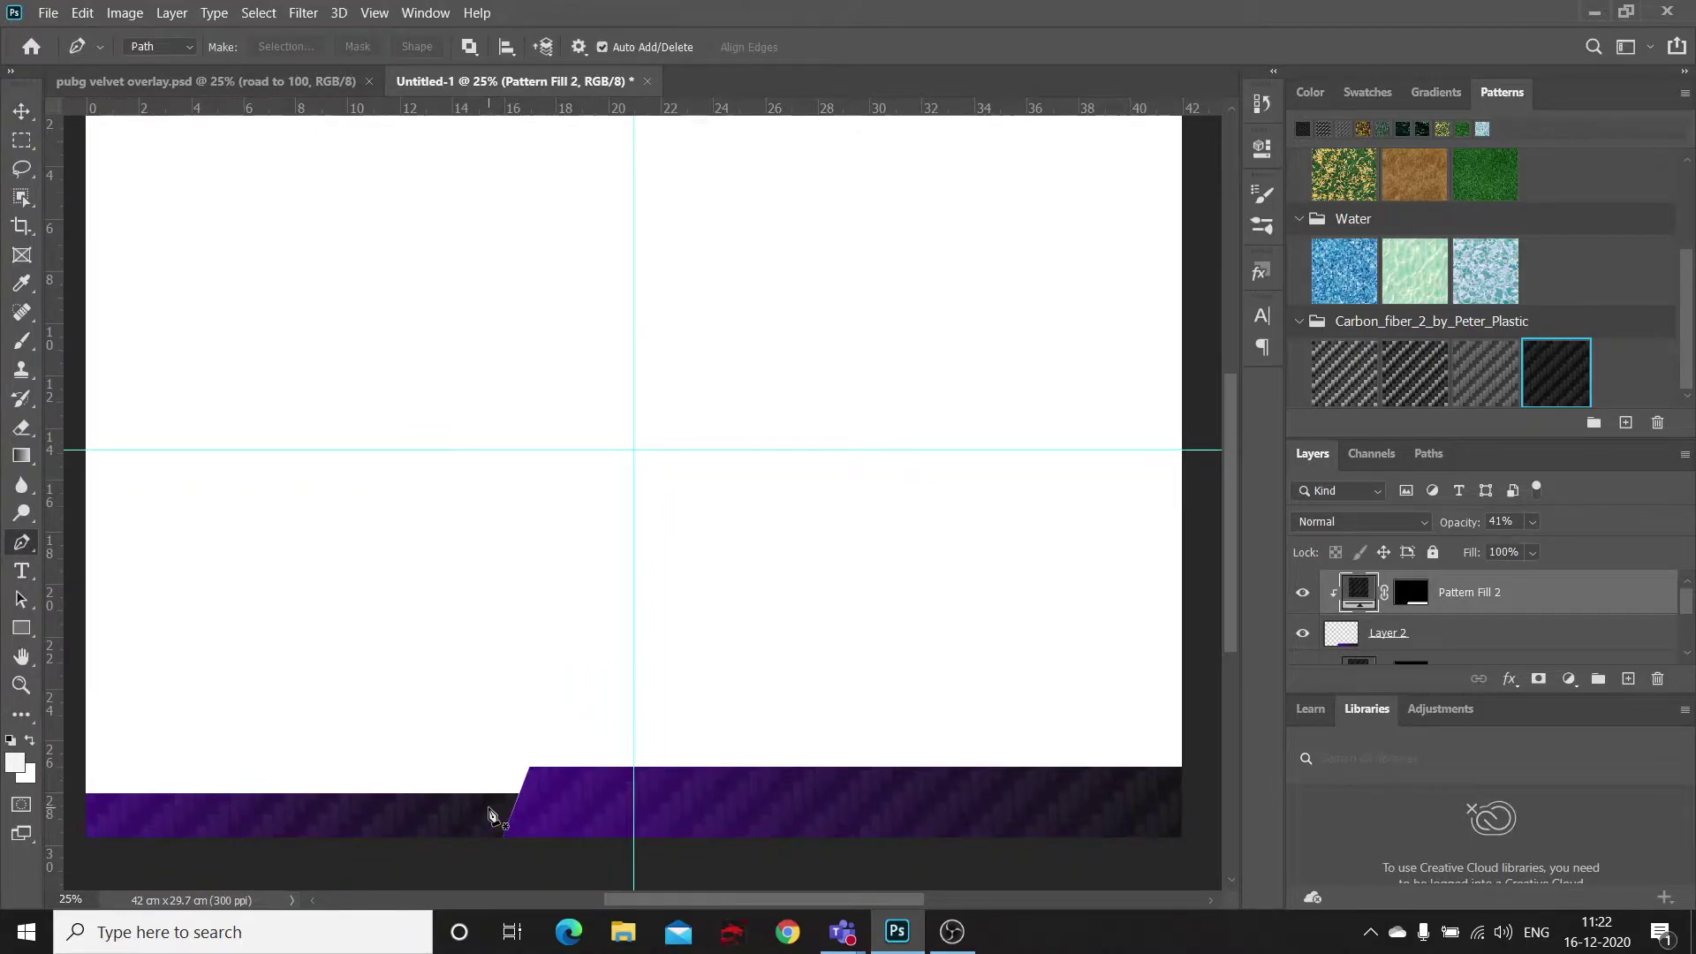
# Step: On a new Layer 3, draw a thin slanted stripe outline across the left bar
pyautogui.click(1628, 679)
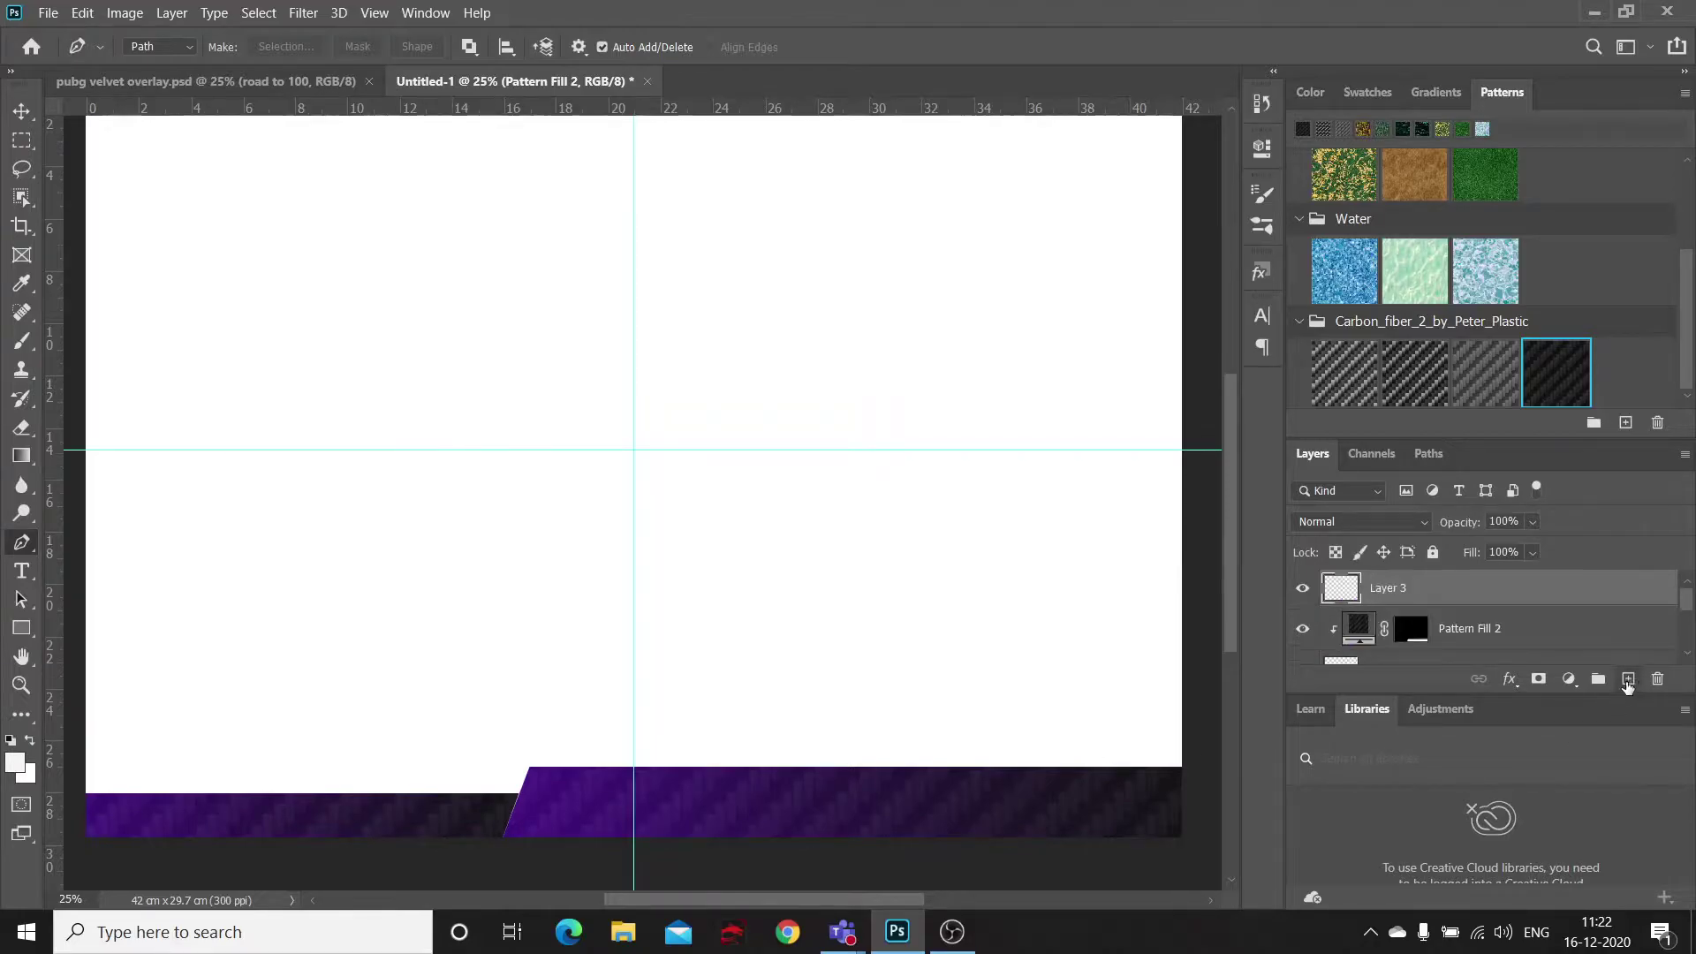
pyautogui.click(461, 808)
pyautogui.click(451, 828)
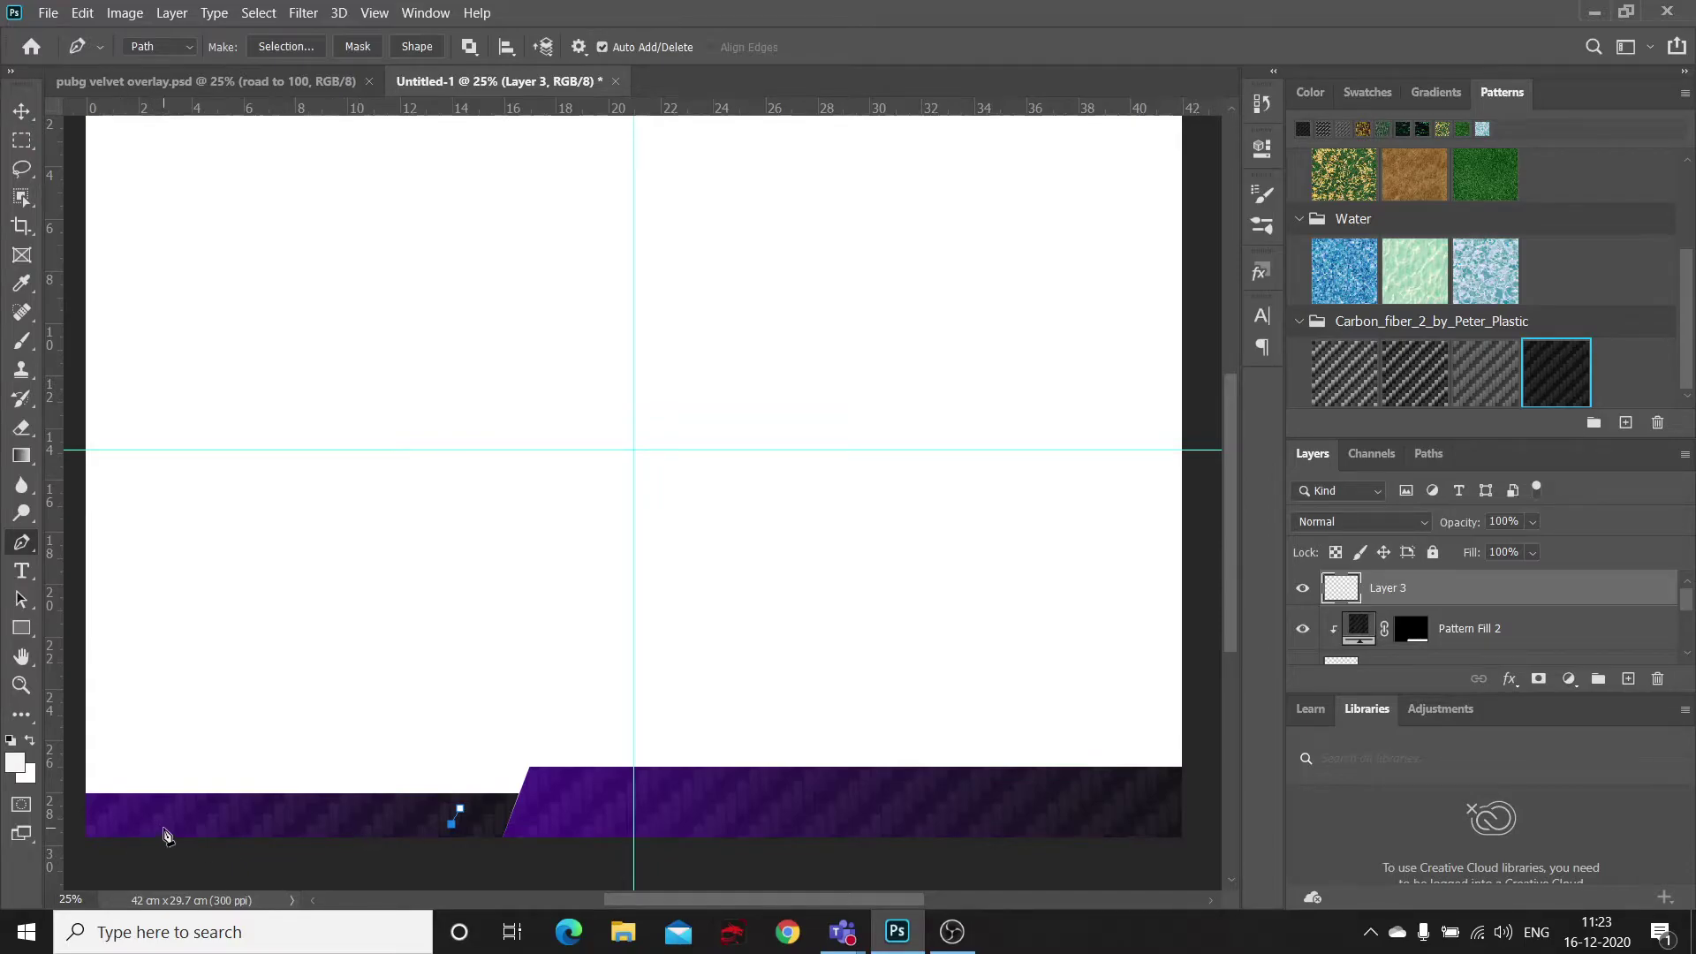
pyautogui.click(217, 823)
pyautogui.click(460, 809)
# Step: Turn the stripe outline into an active selection
pyautogui.rightClick(382, 818)
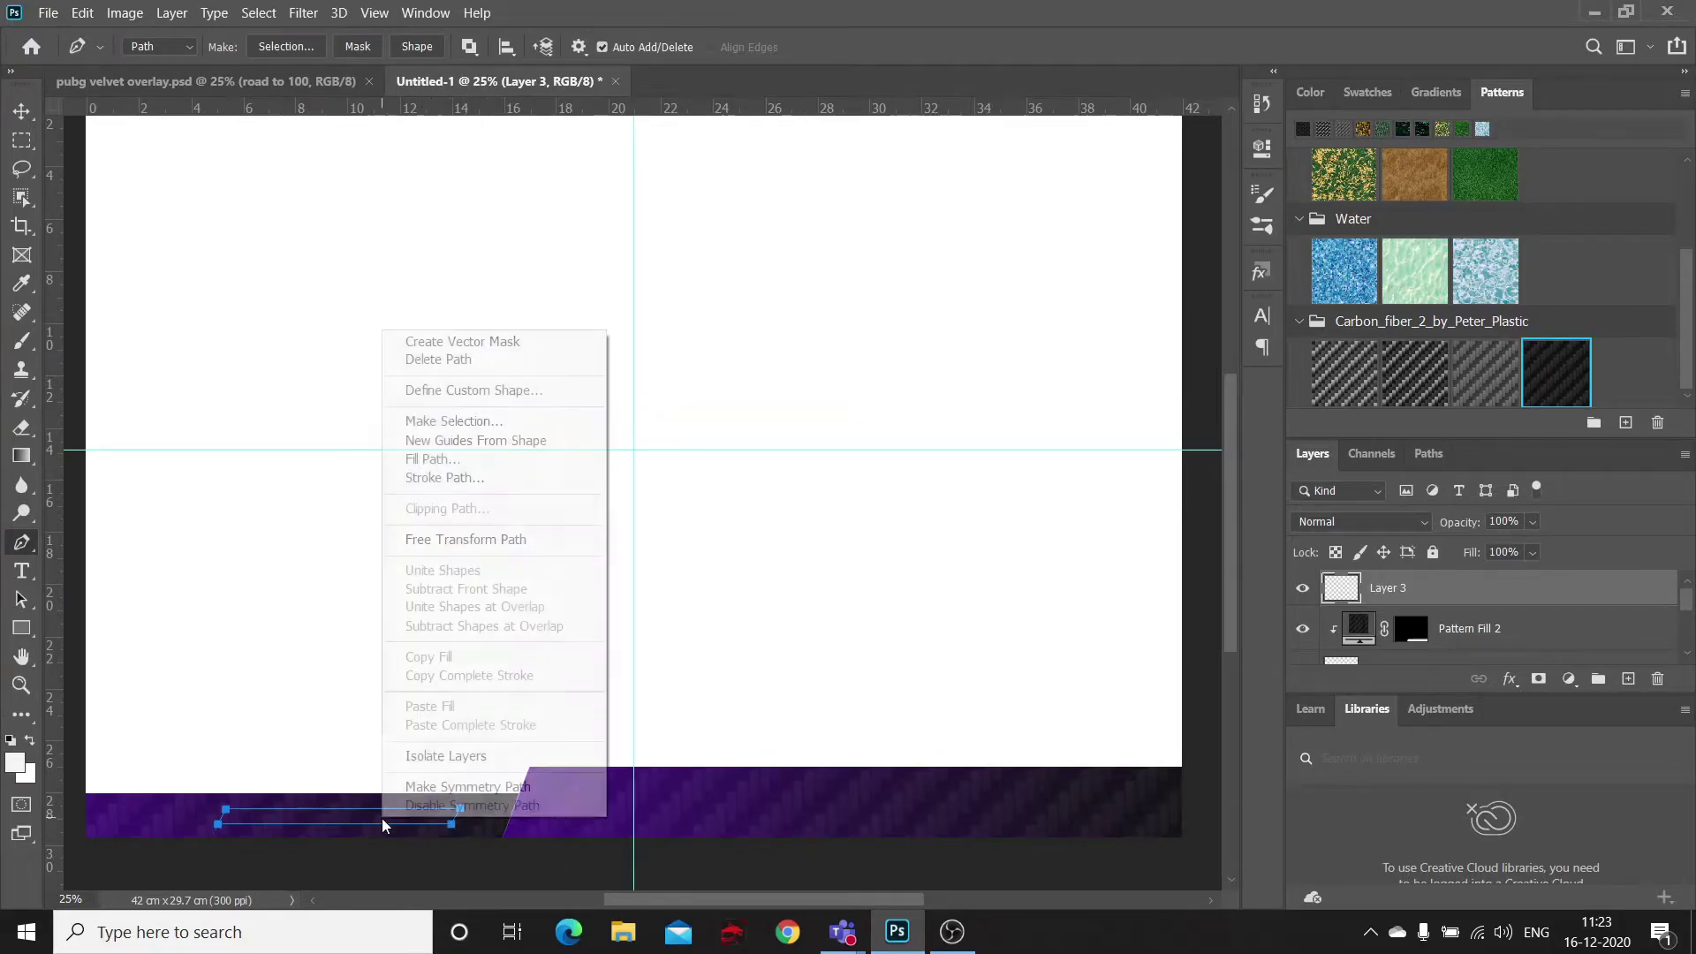
pyautogui.click(481, 427)
pyautogui.click(962, 236)
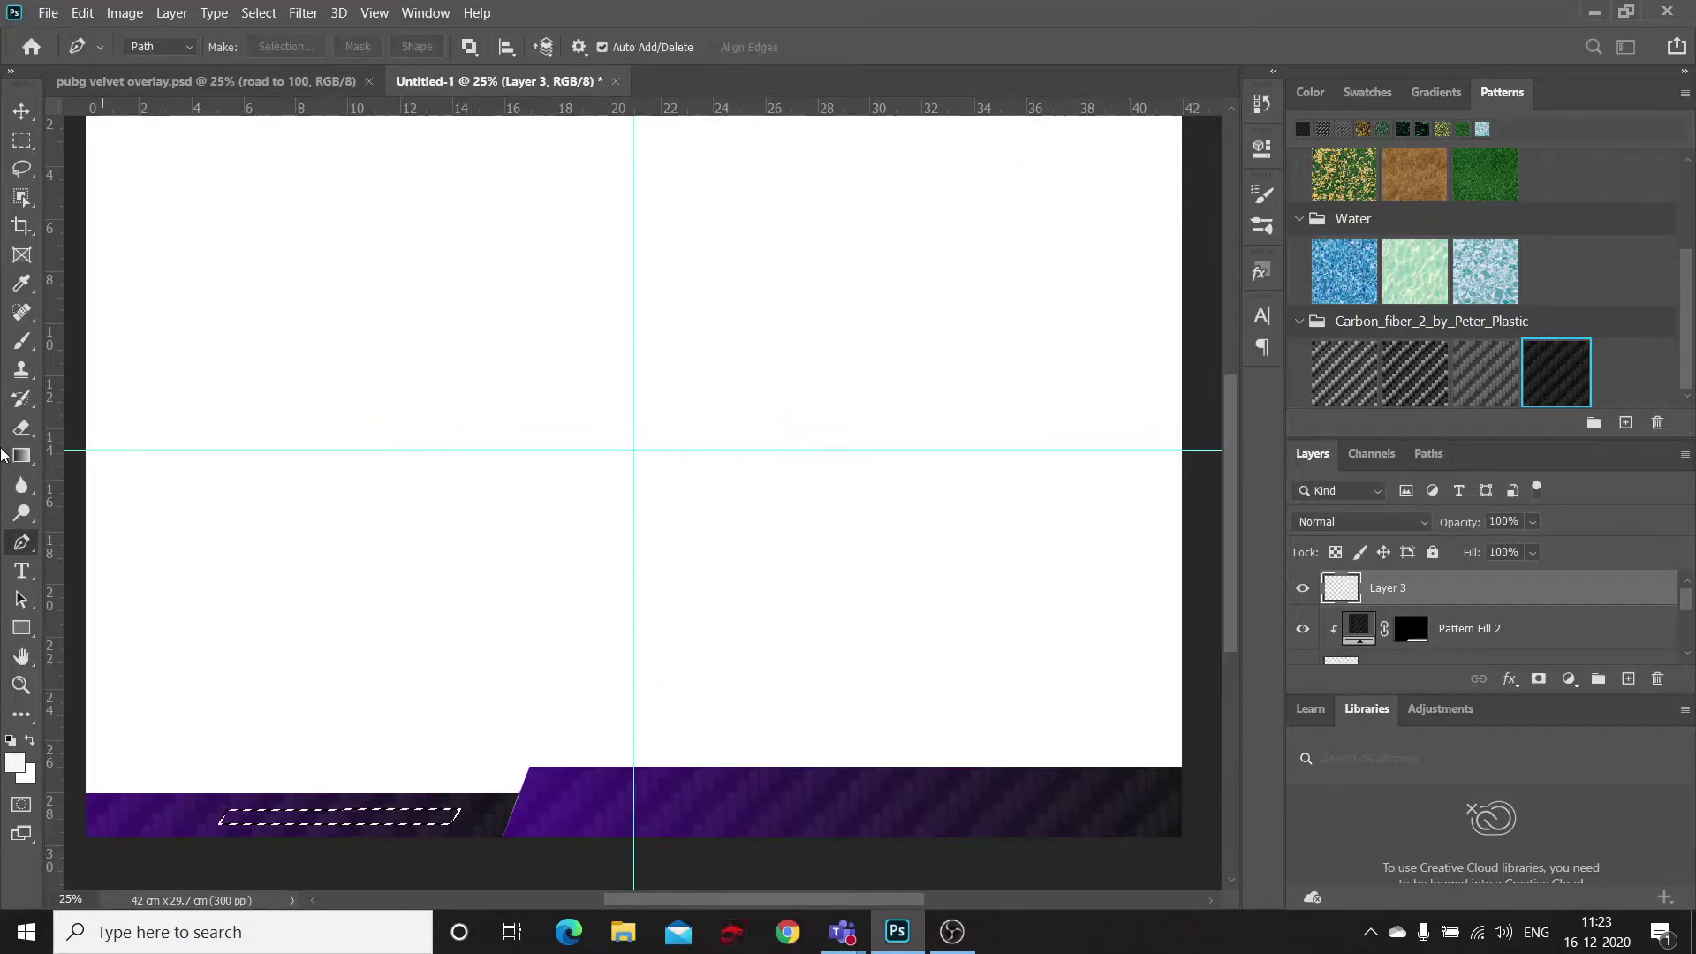
pyautogui.click(21, 455)
# Step: In the Gradient Editor, set the left colour stop to cyan
pyautogui.scroll(-1, 210, 50)
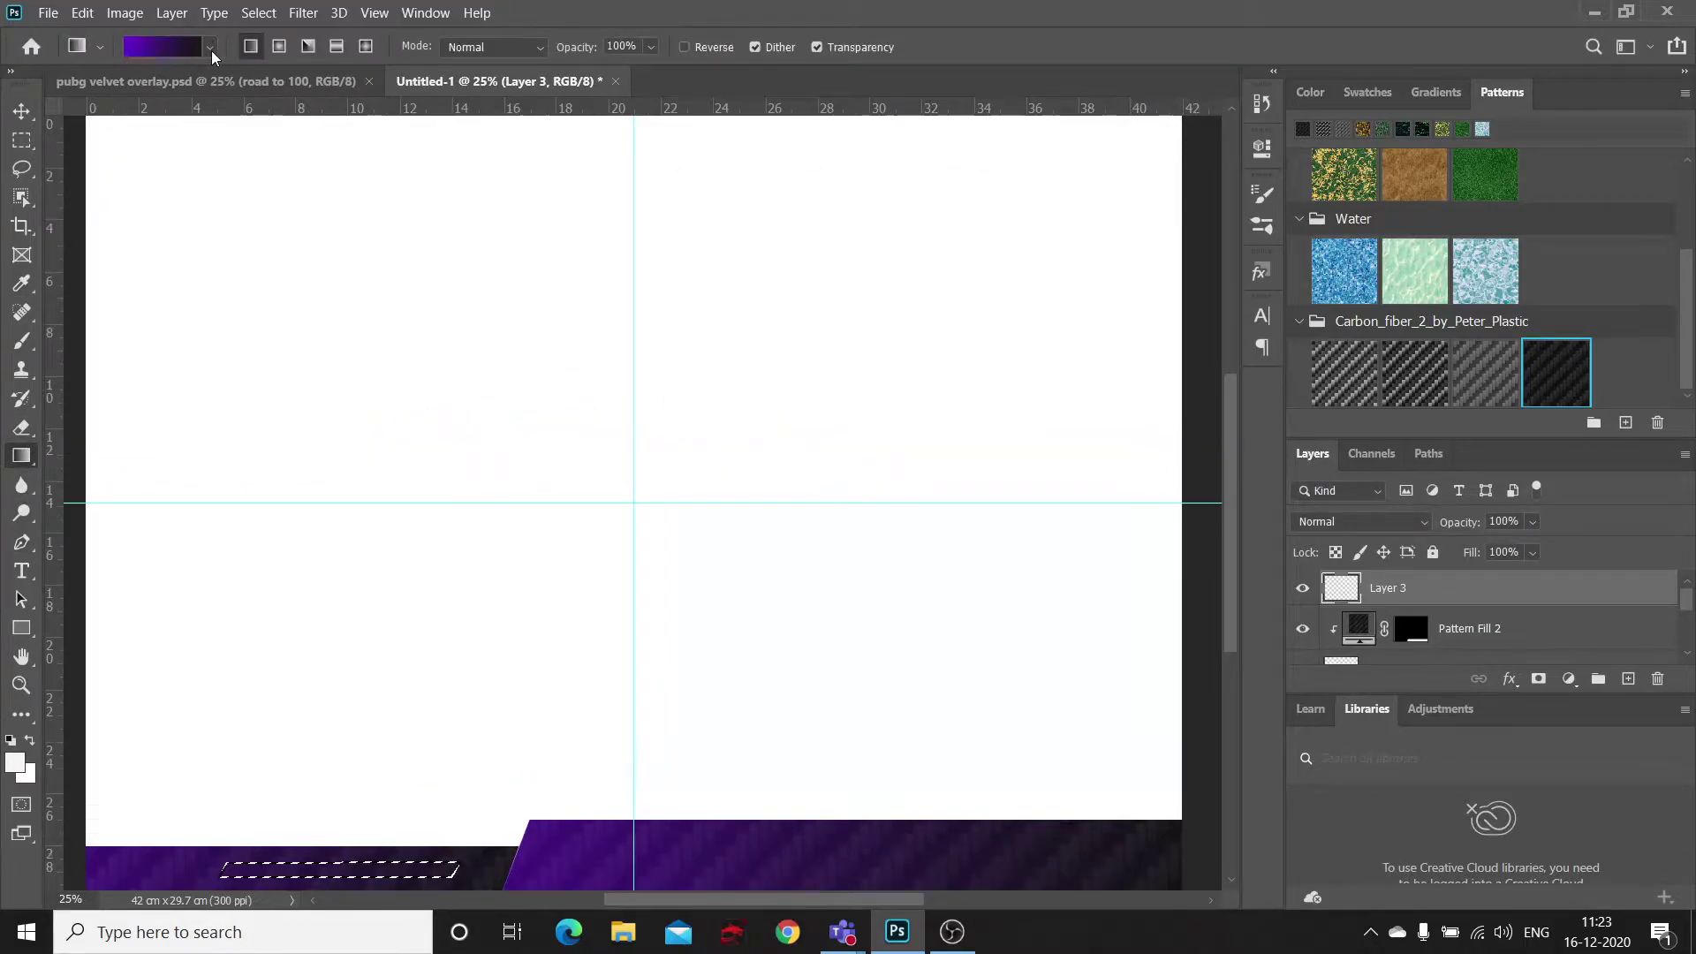
pyautogui.click(210, 51)
pyautogui.click(185, 44)
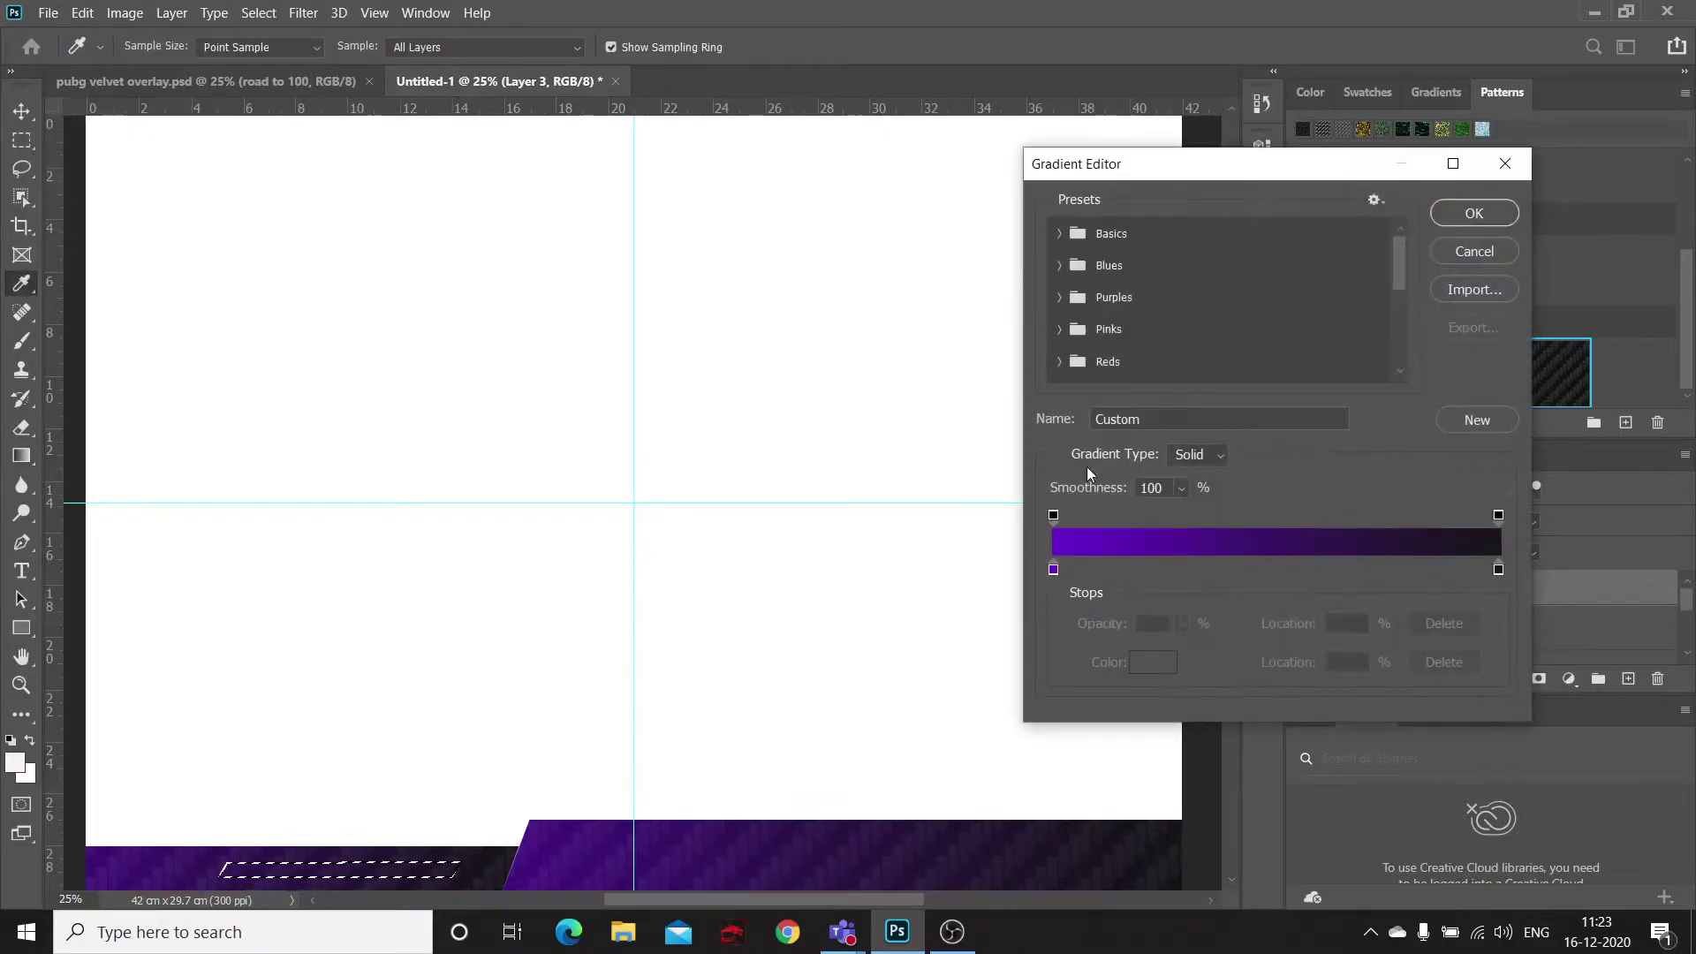
pyautogui.click(1053, 570)
pyautogui.doubleClick(1053, 571)
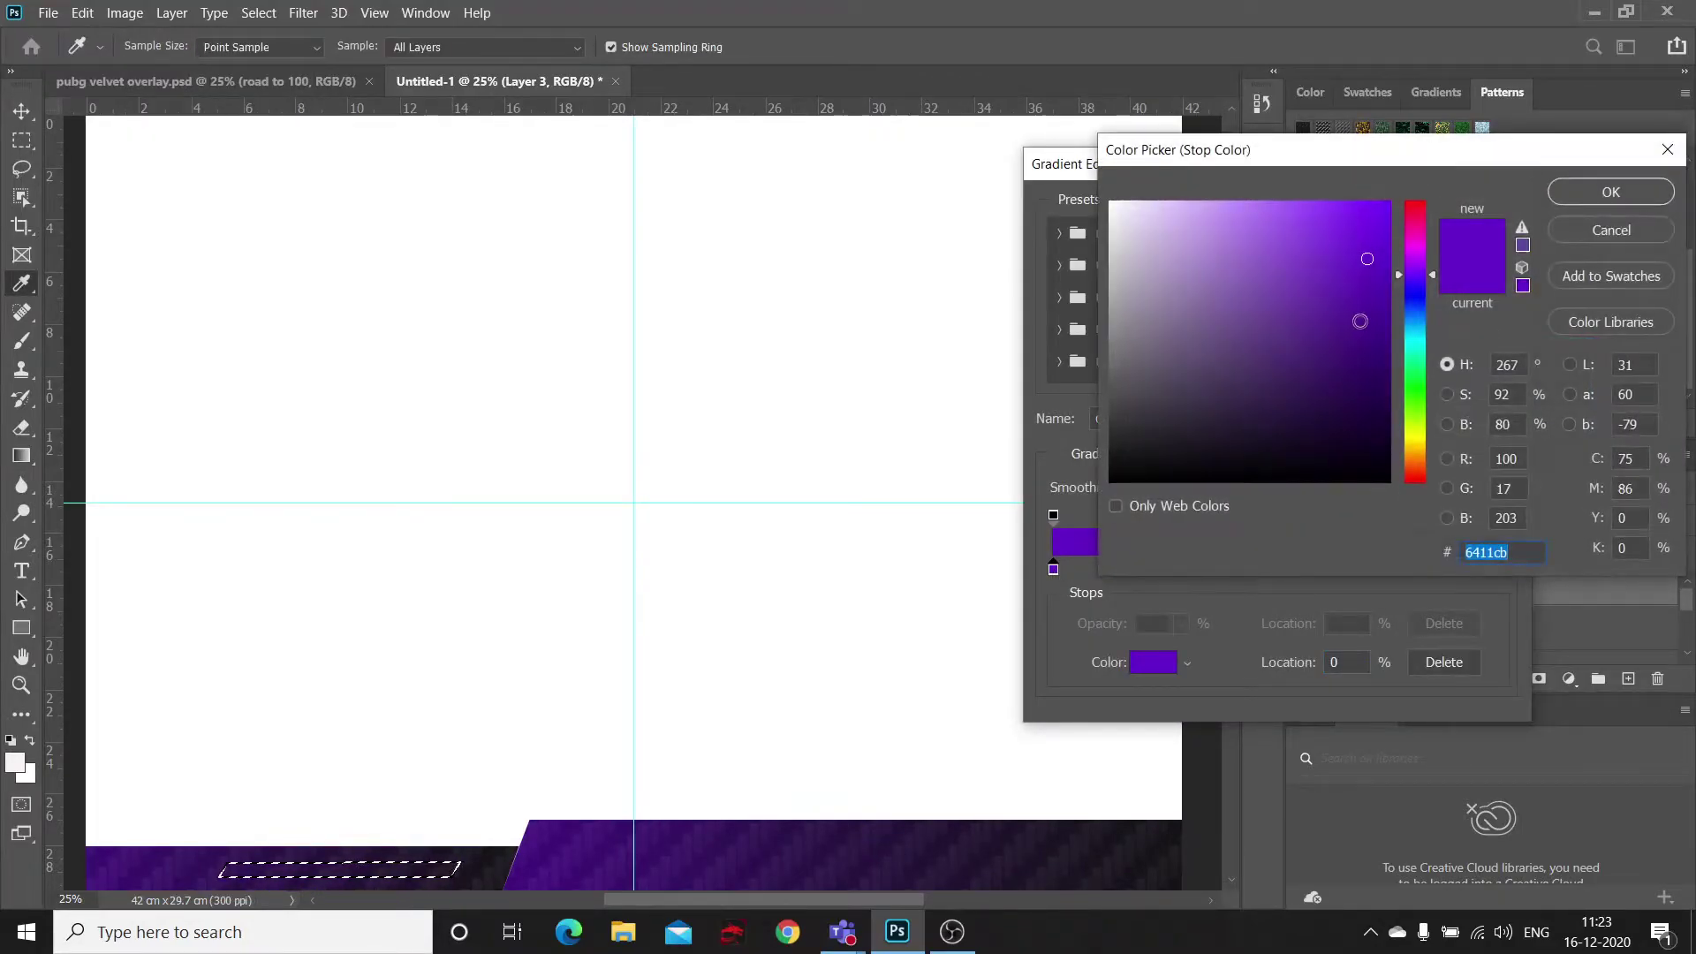
pyautogui.click(1415, 331)
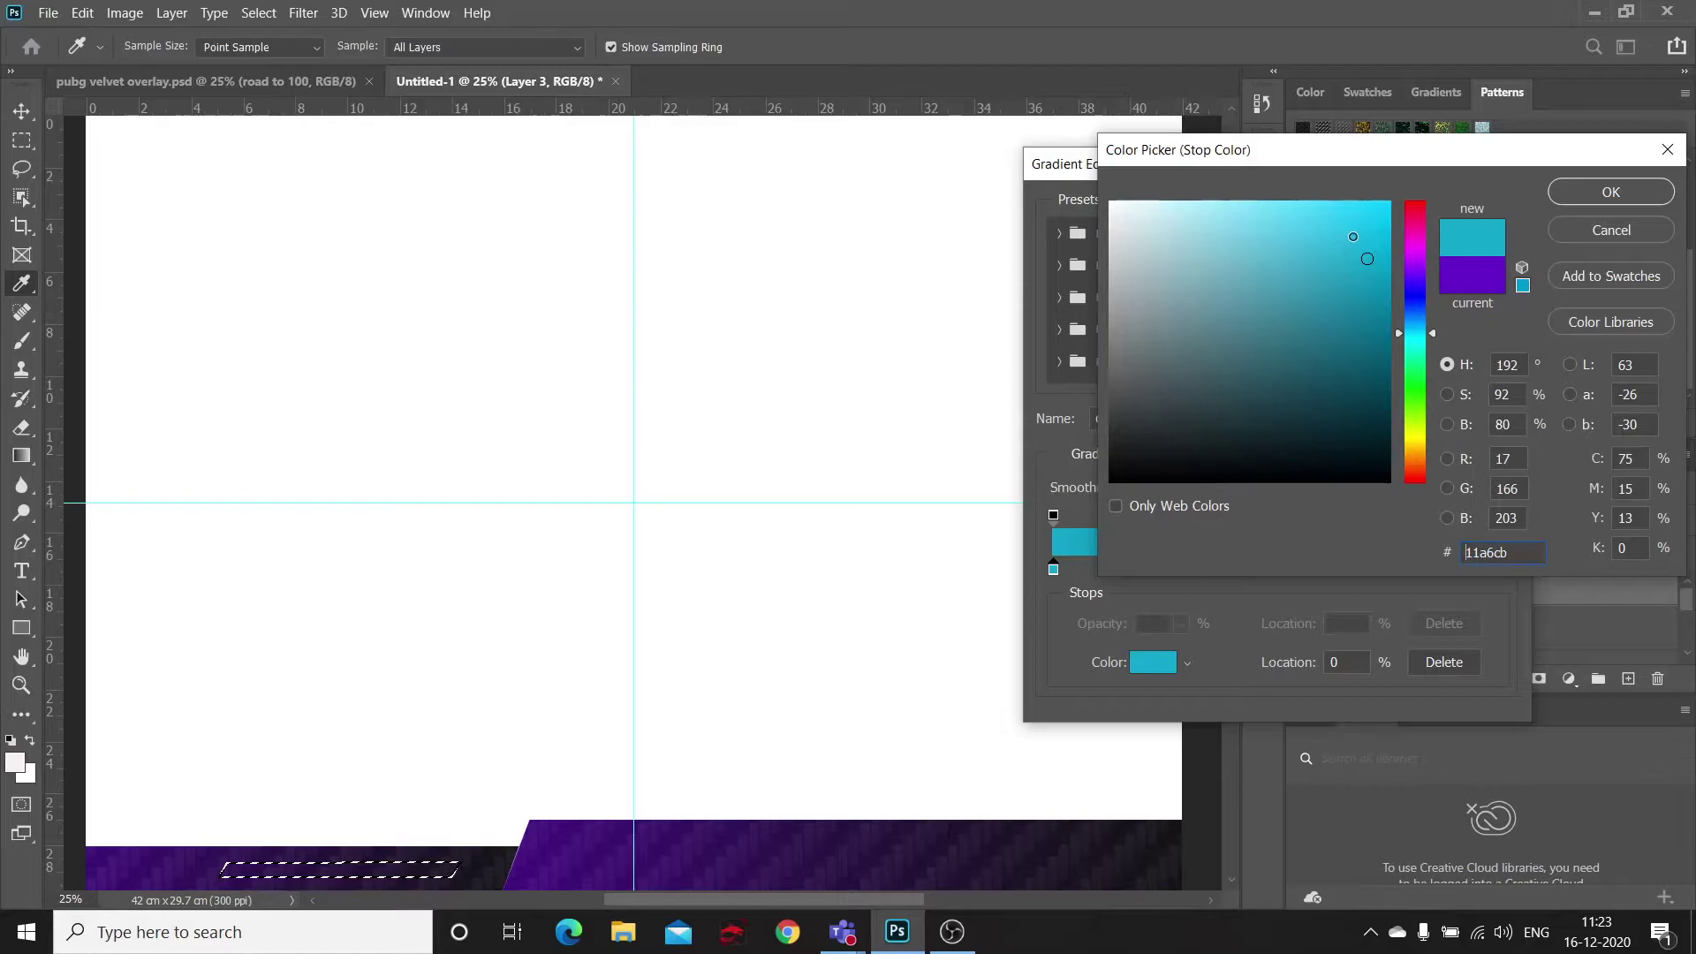
pyautogui.click(1579, 182)
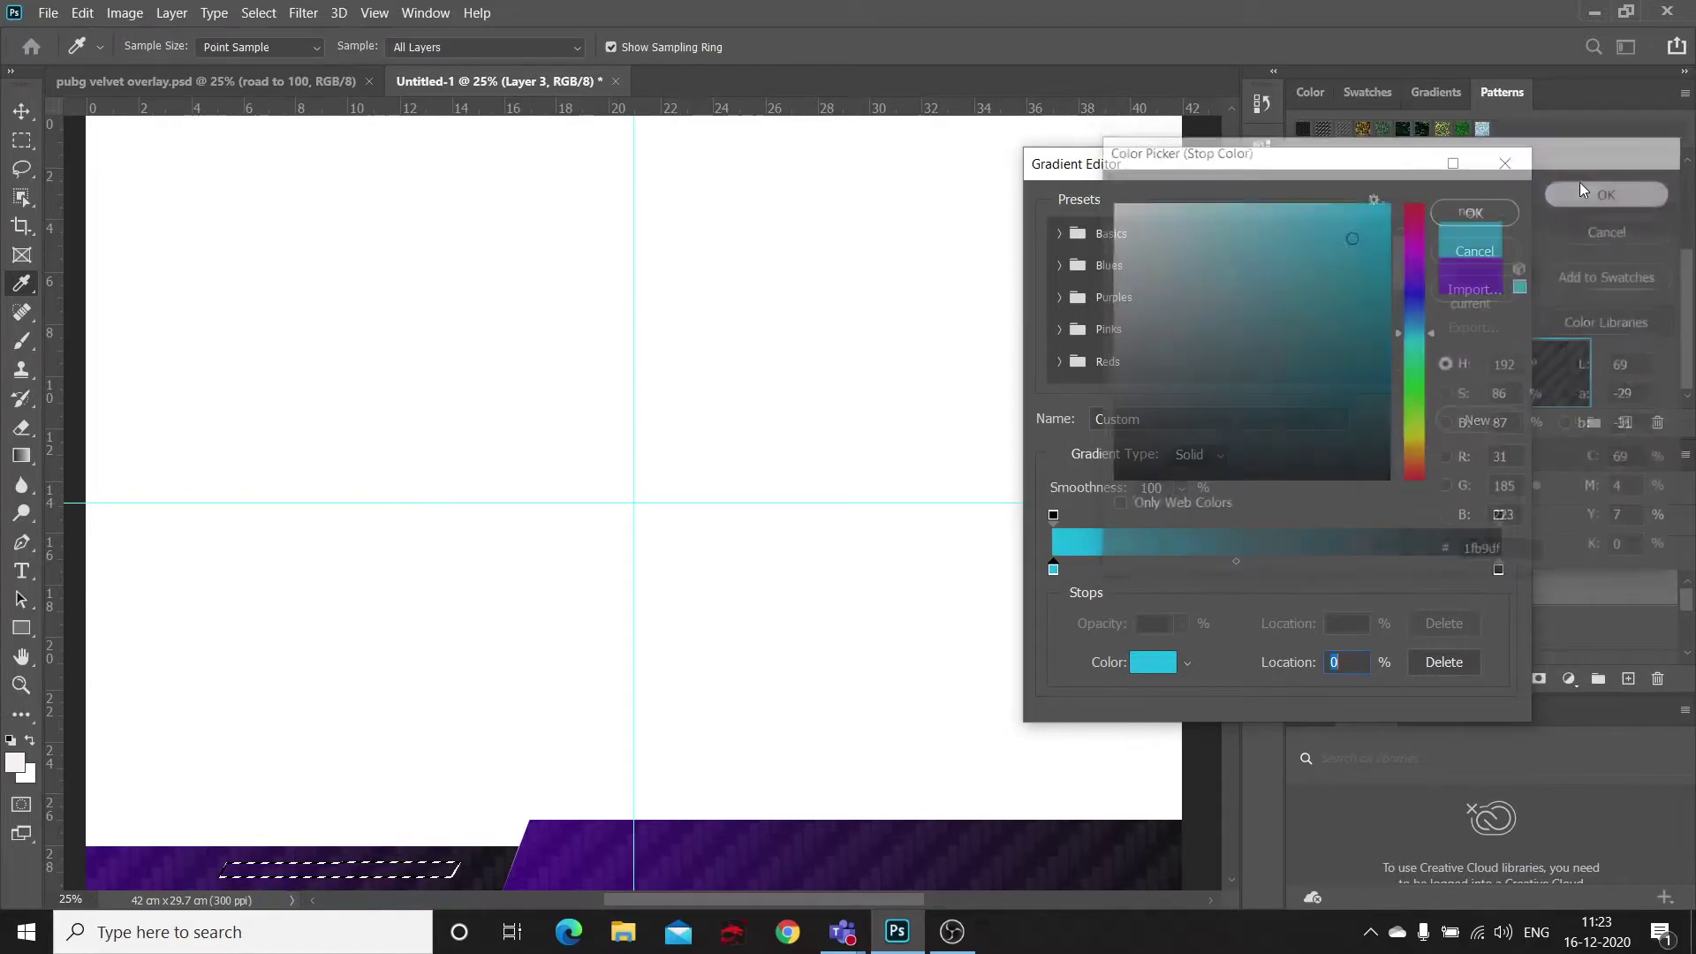
# Step: Set the right stop to magenta and the midpoint to 48%
pyautogui.click(1500, 570)
pyautogui.doubleClick(1500, 570)
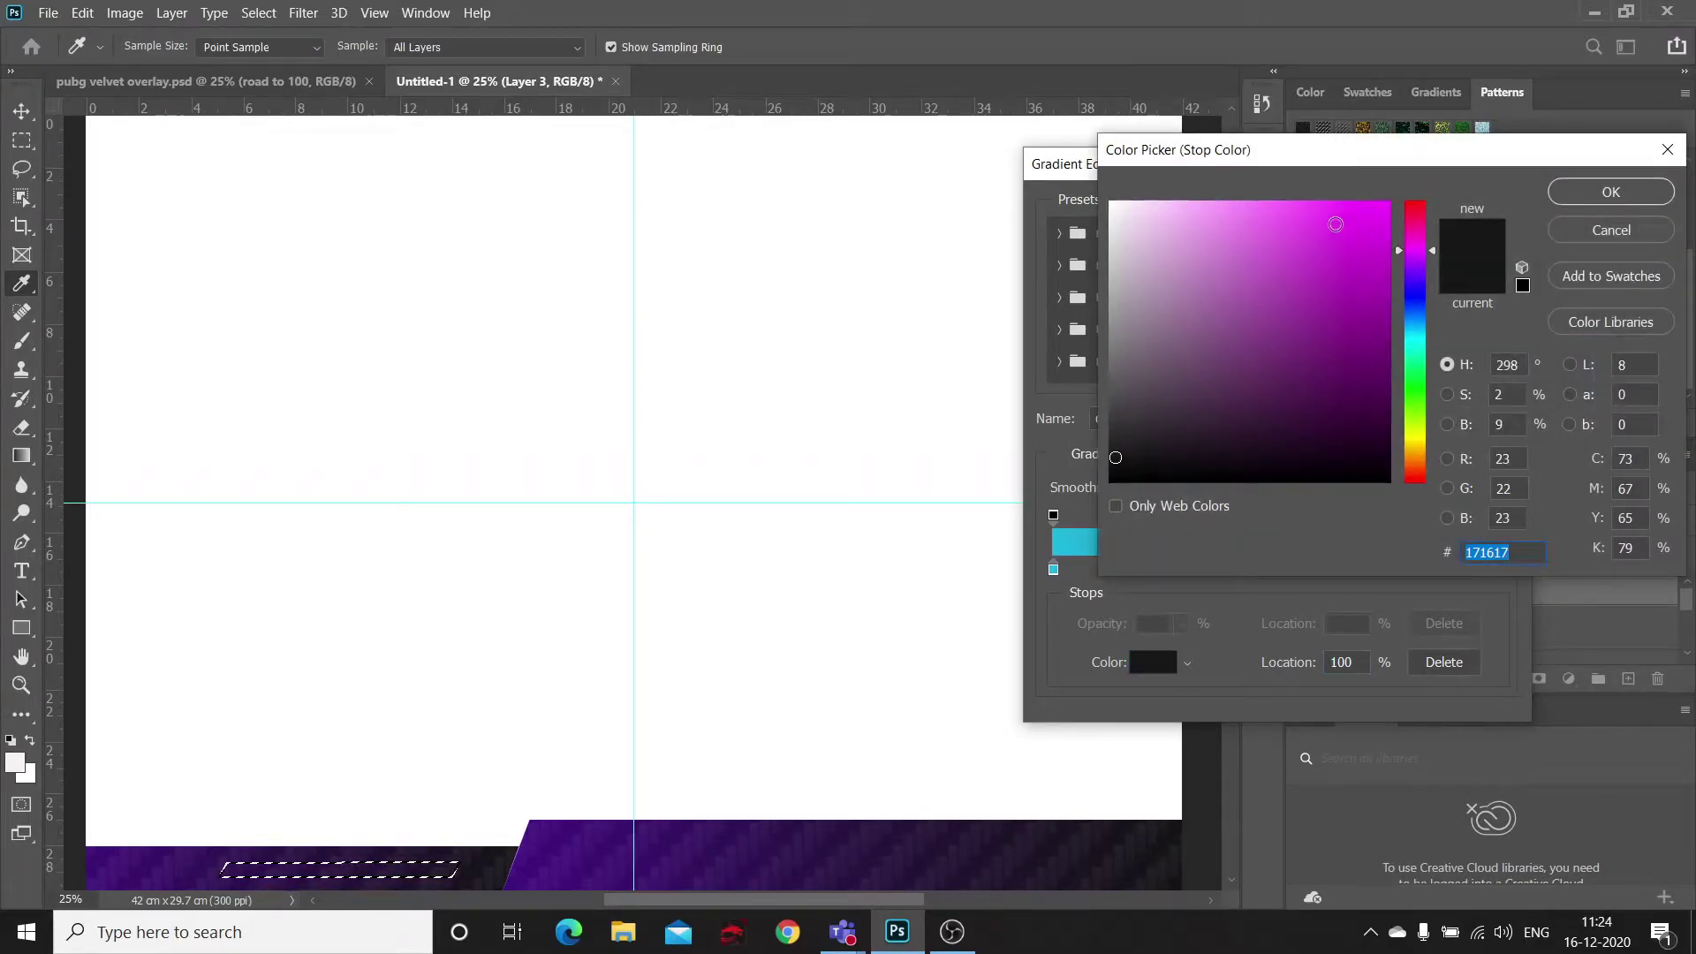
pyautogui.click(1336, 224)
pyautogui.click(1581, 194)
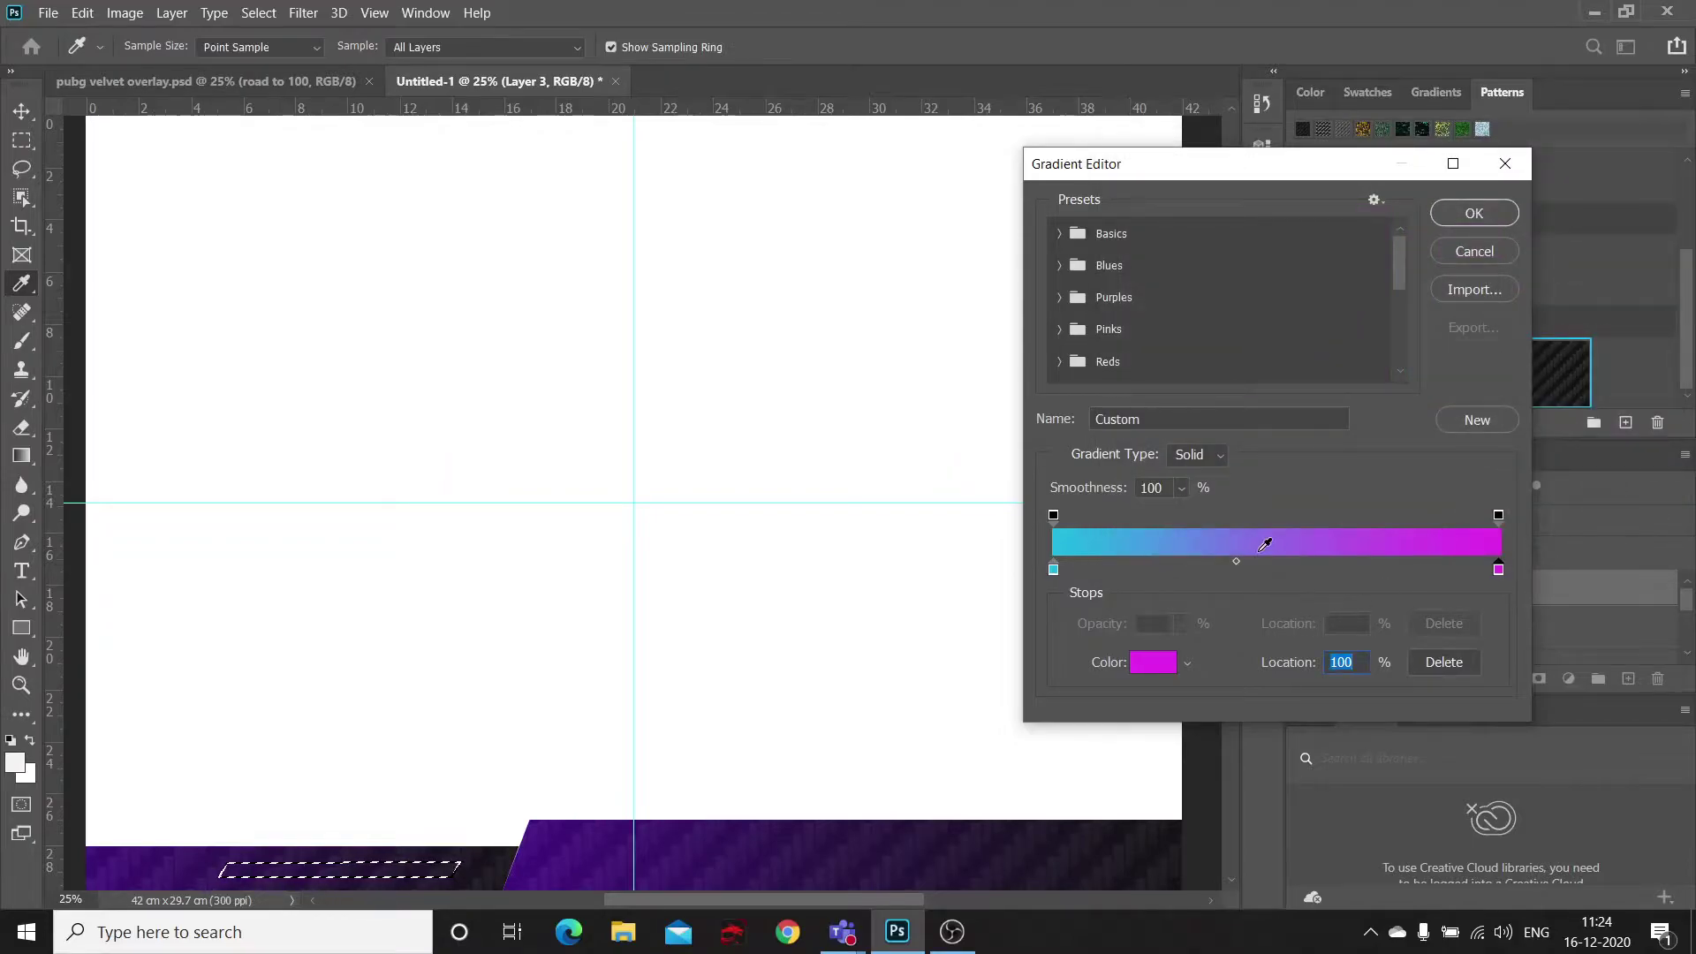
pyautogui.moveTo(1237, 560); pyautogui.dragTo(1268, 560)
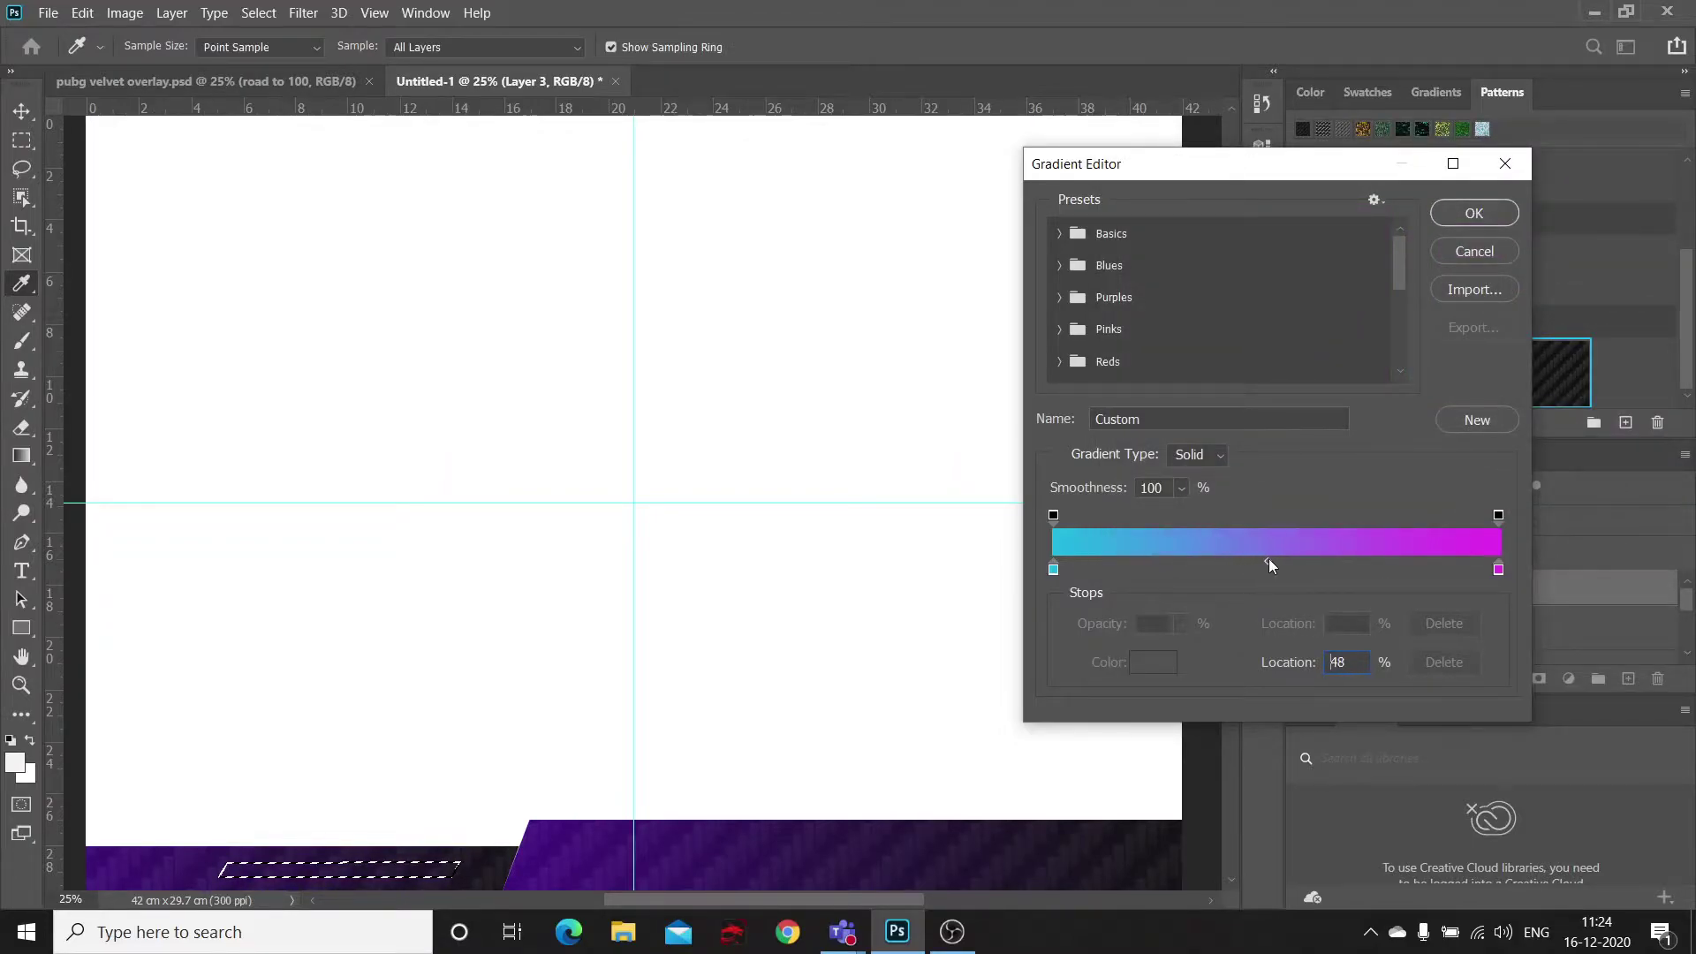
pyautogui.click(1475, 213)
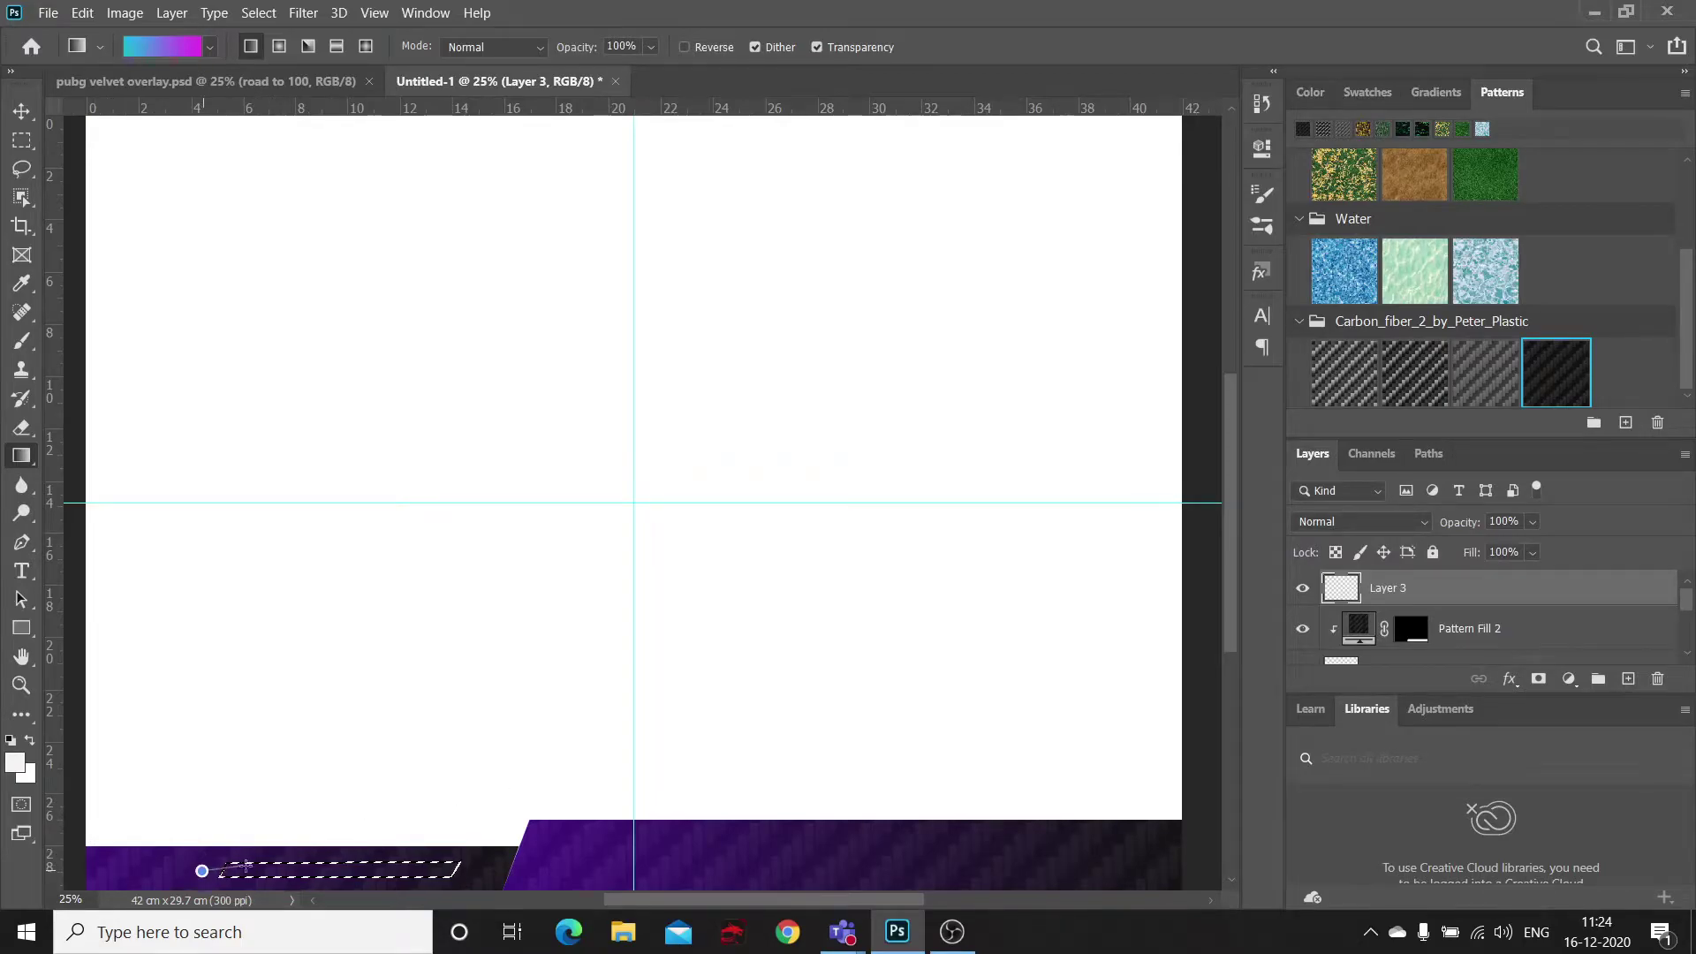
# Step: Fill the stripe with the cyan-to-magenta gradient left to right and deselect
pyautogui.moveTo(247, 865); pyautogui.dragTo(466, 871)
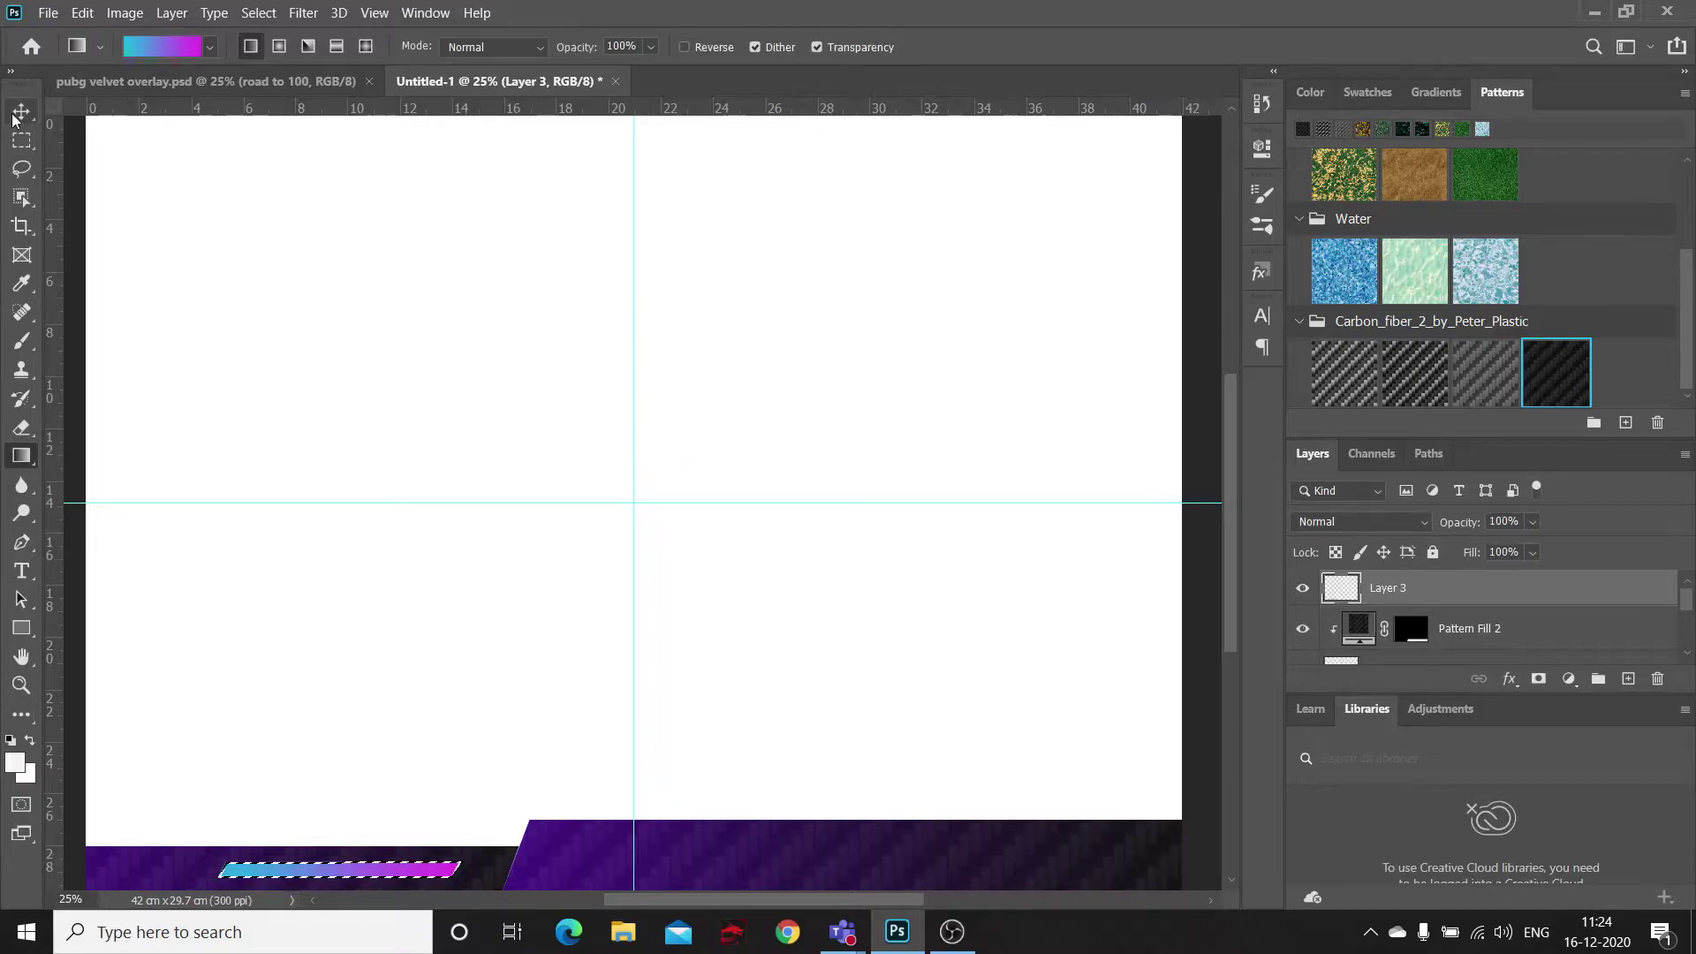
pyautogui.click(21, 111)
pyautogui.hotkey('ctrl', 'd')
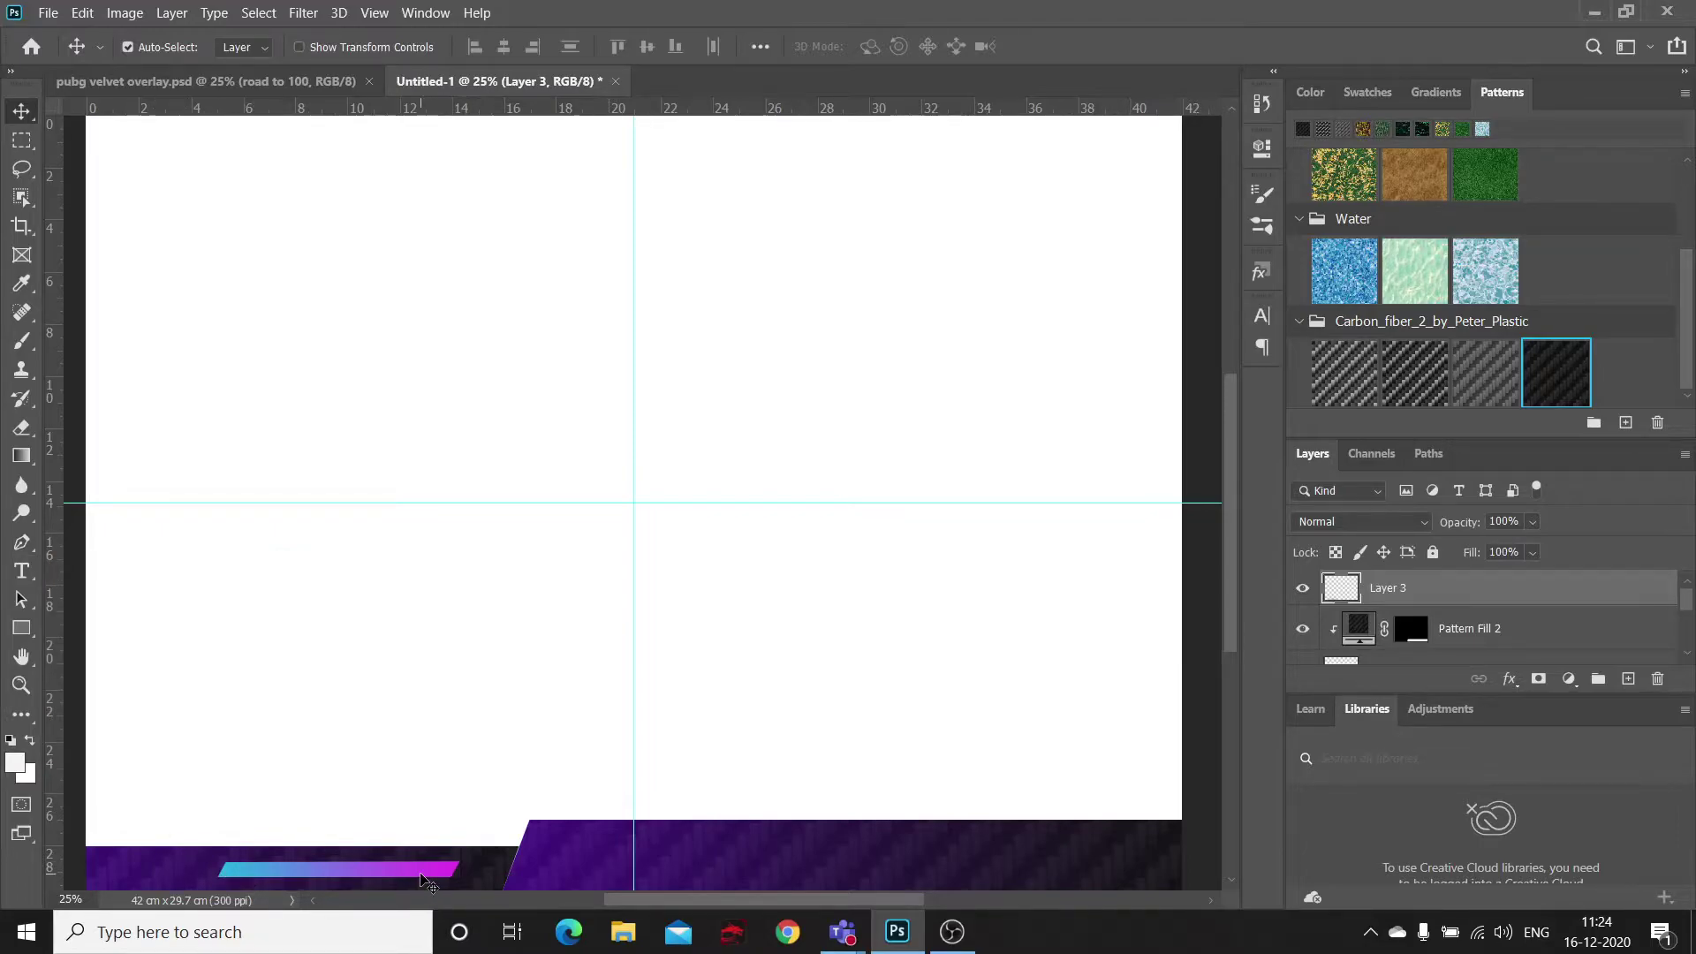
# Step: Duplicate the gradient stripe and stretch the copy wider along the right bar
pyautogui.press('ctrl')
pyautogui.hotkey('ctrl', 'j')
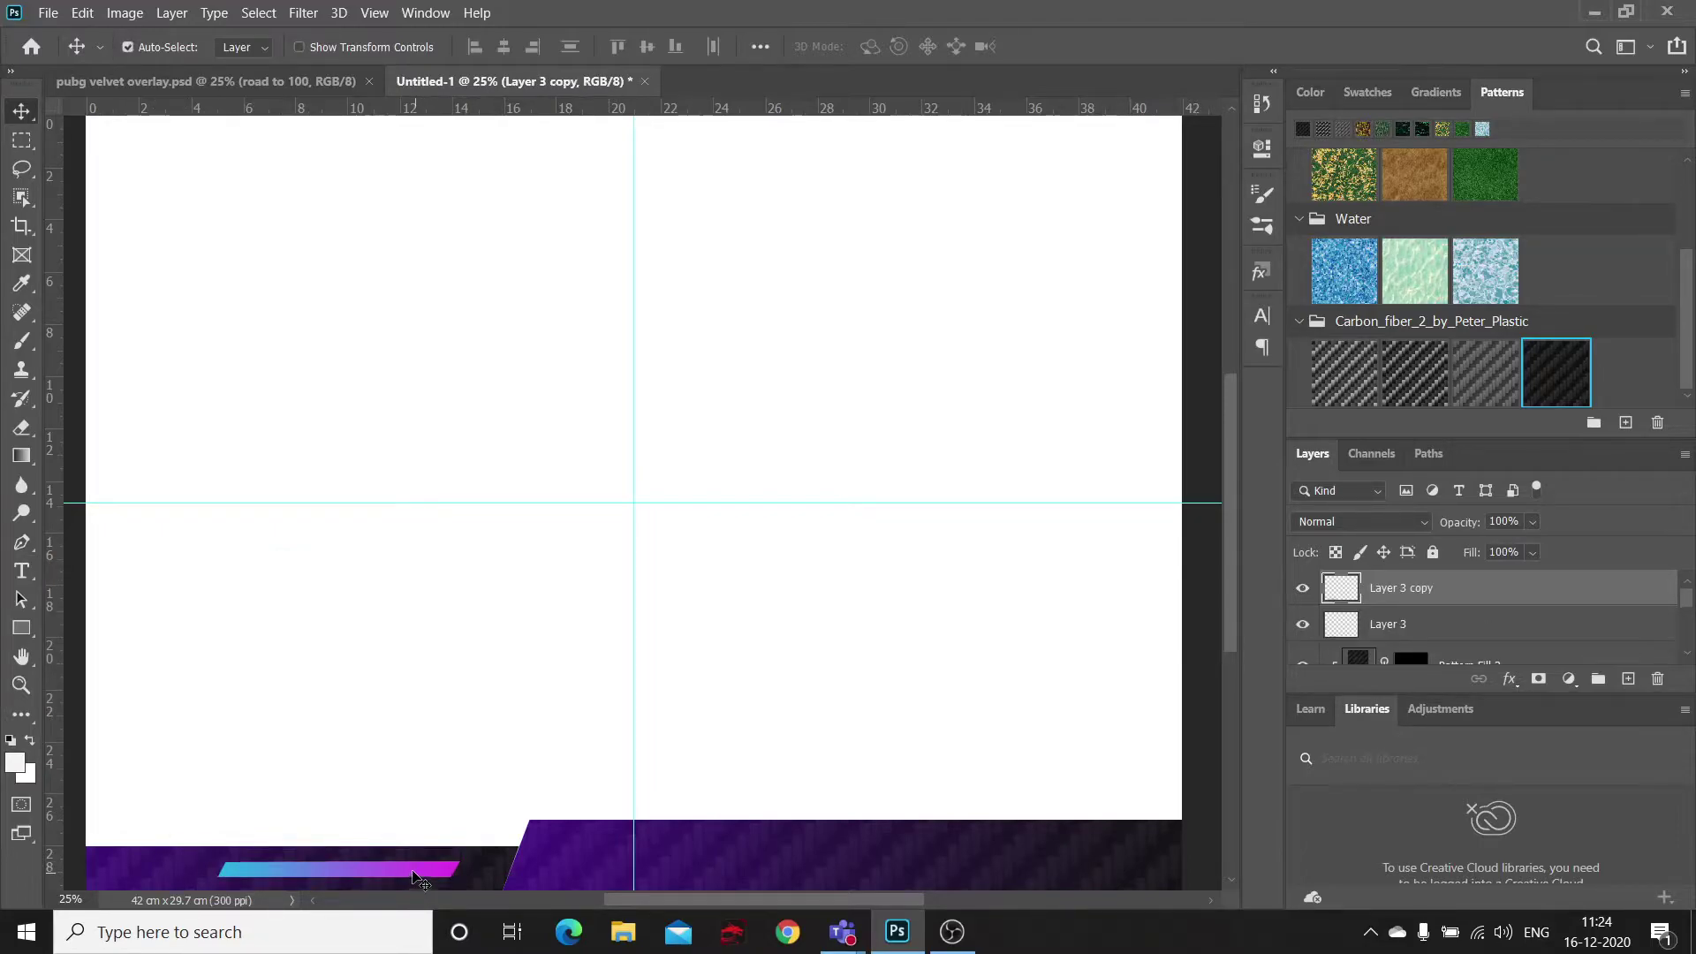
pyautogui.moveTo(362, 872); pyautogui.dragTo(703, 865)
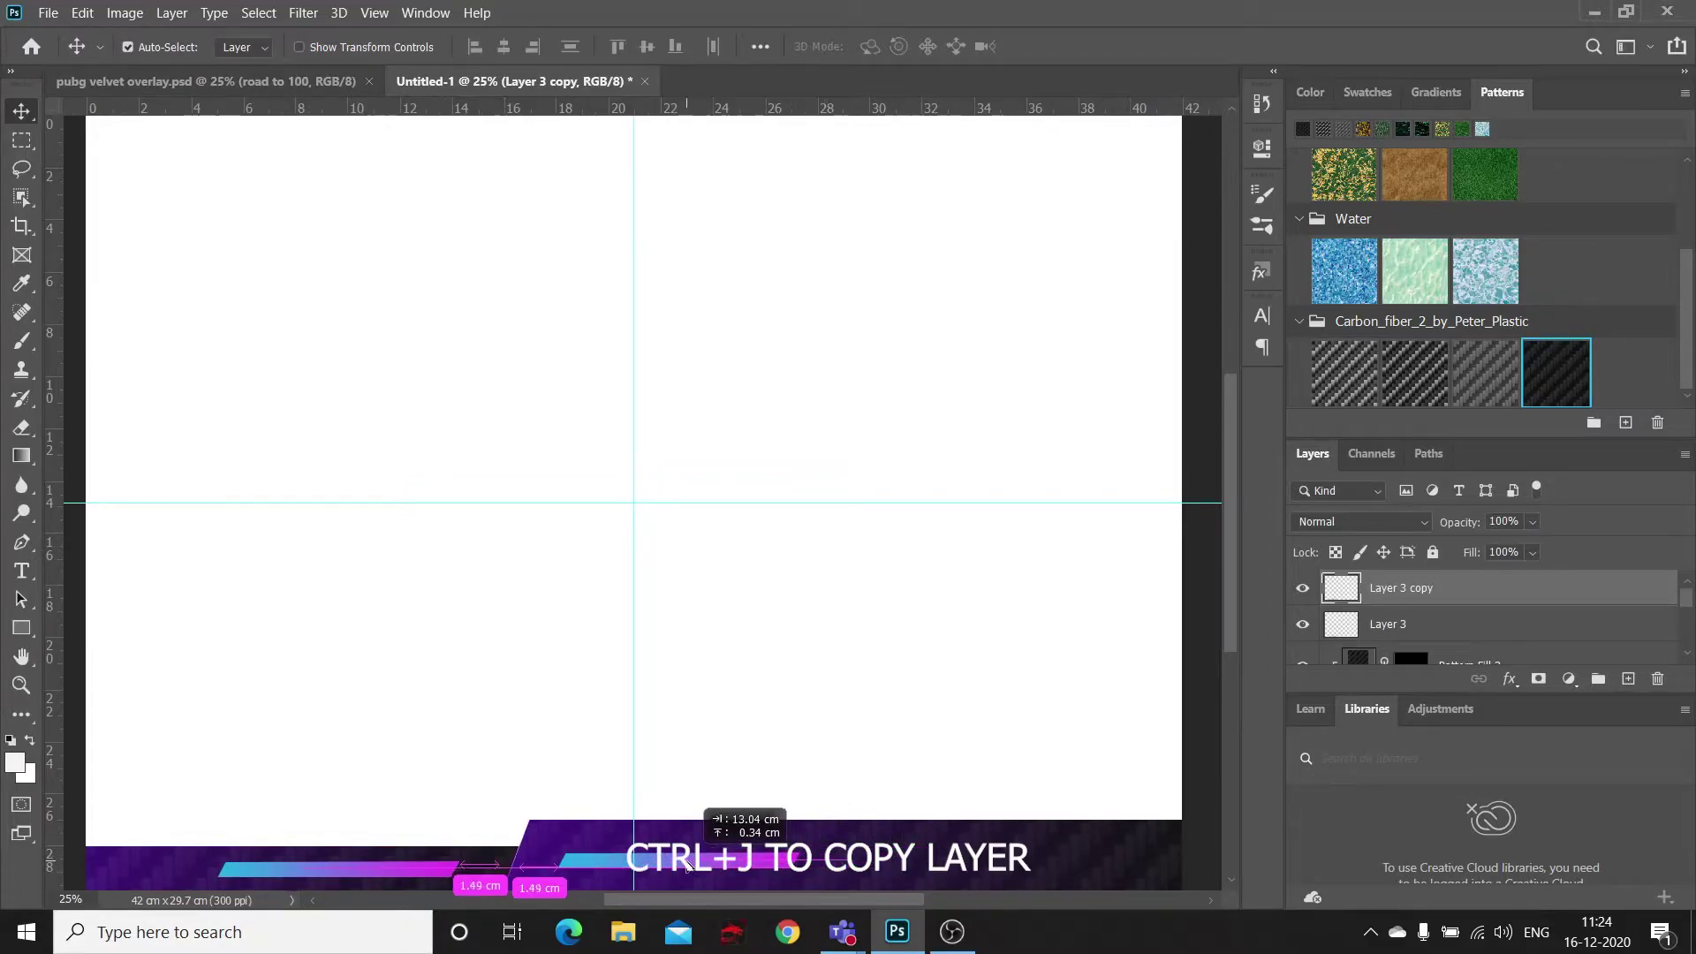
pyautogui.moveTo(696, 865); pyautogui.dragTo(716, 863)
pyautogui.hotkey('ctrl', 't')
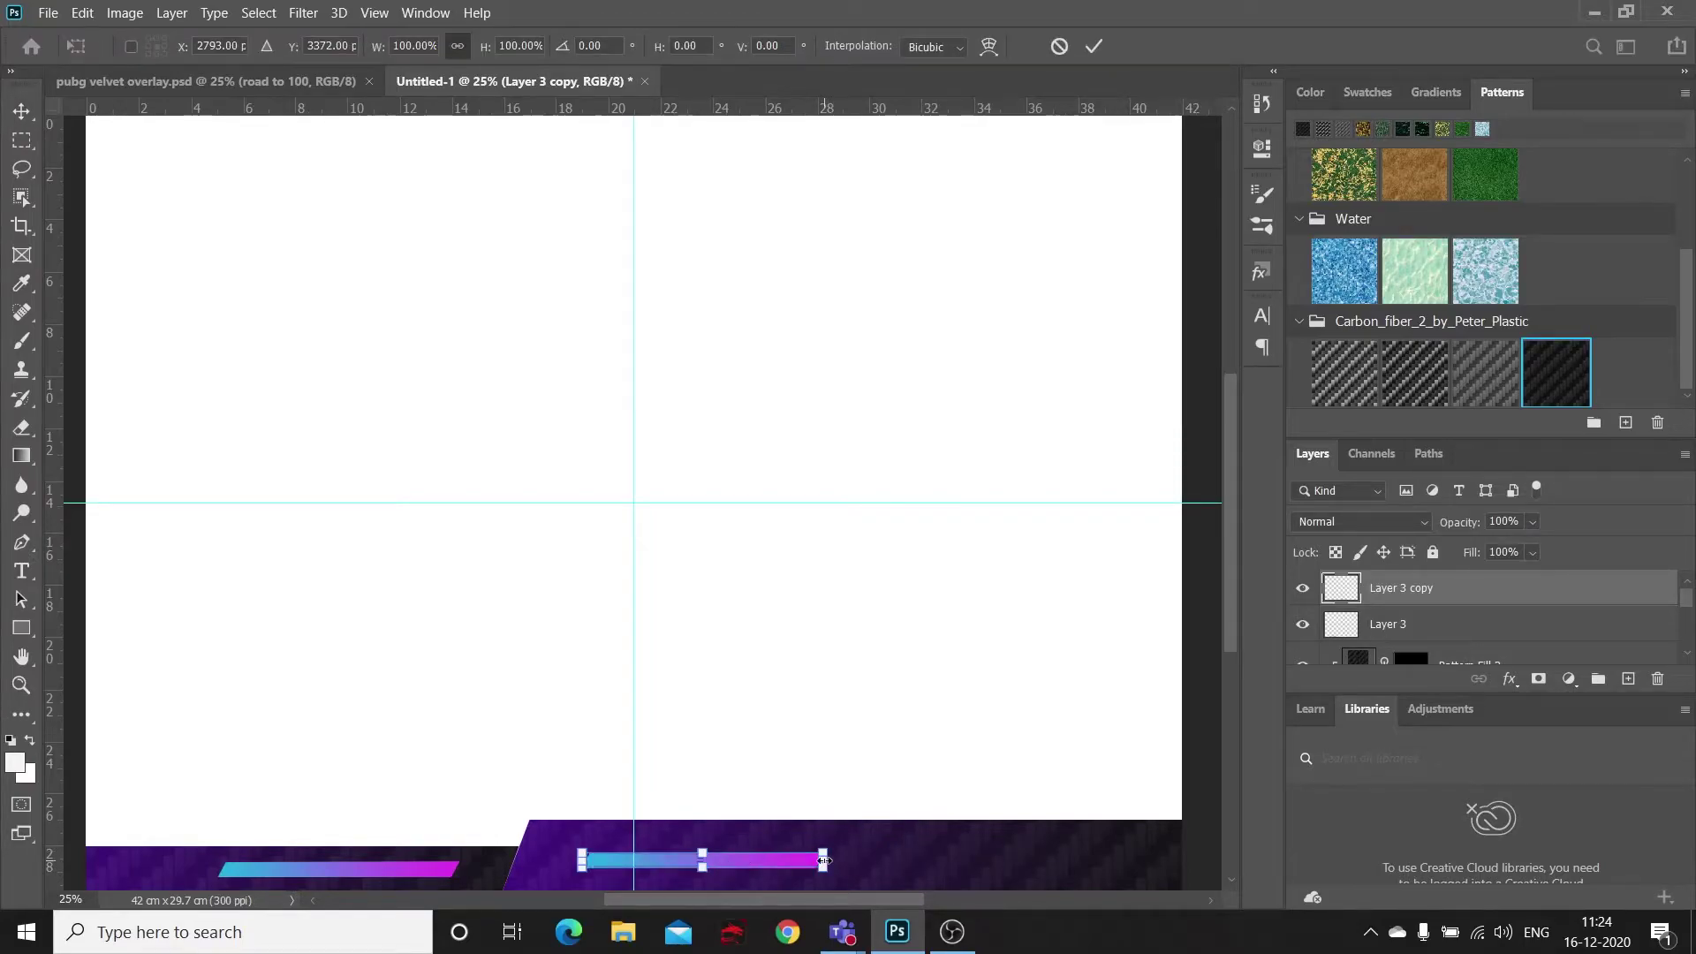
pyautogui.moveTo(823, 861)
pyautogui.mouseDown()
pyautogui.moveTo(1109, 845)
pyautogui.moveTo(1013, 857)
pyautogui.mouseUp()
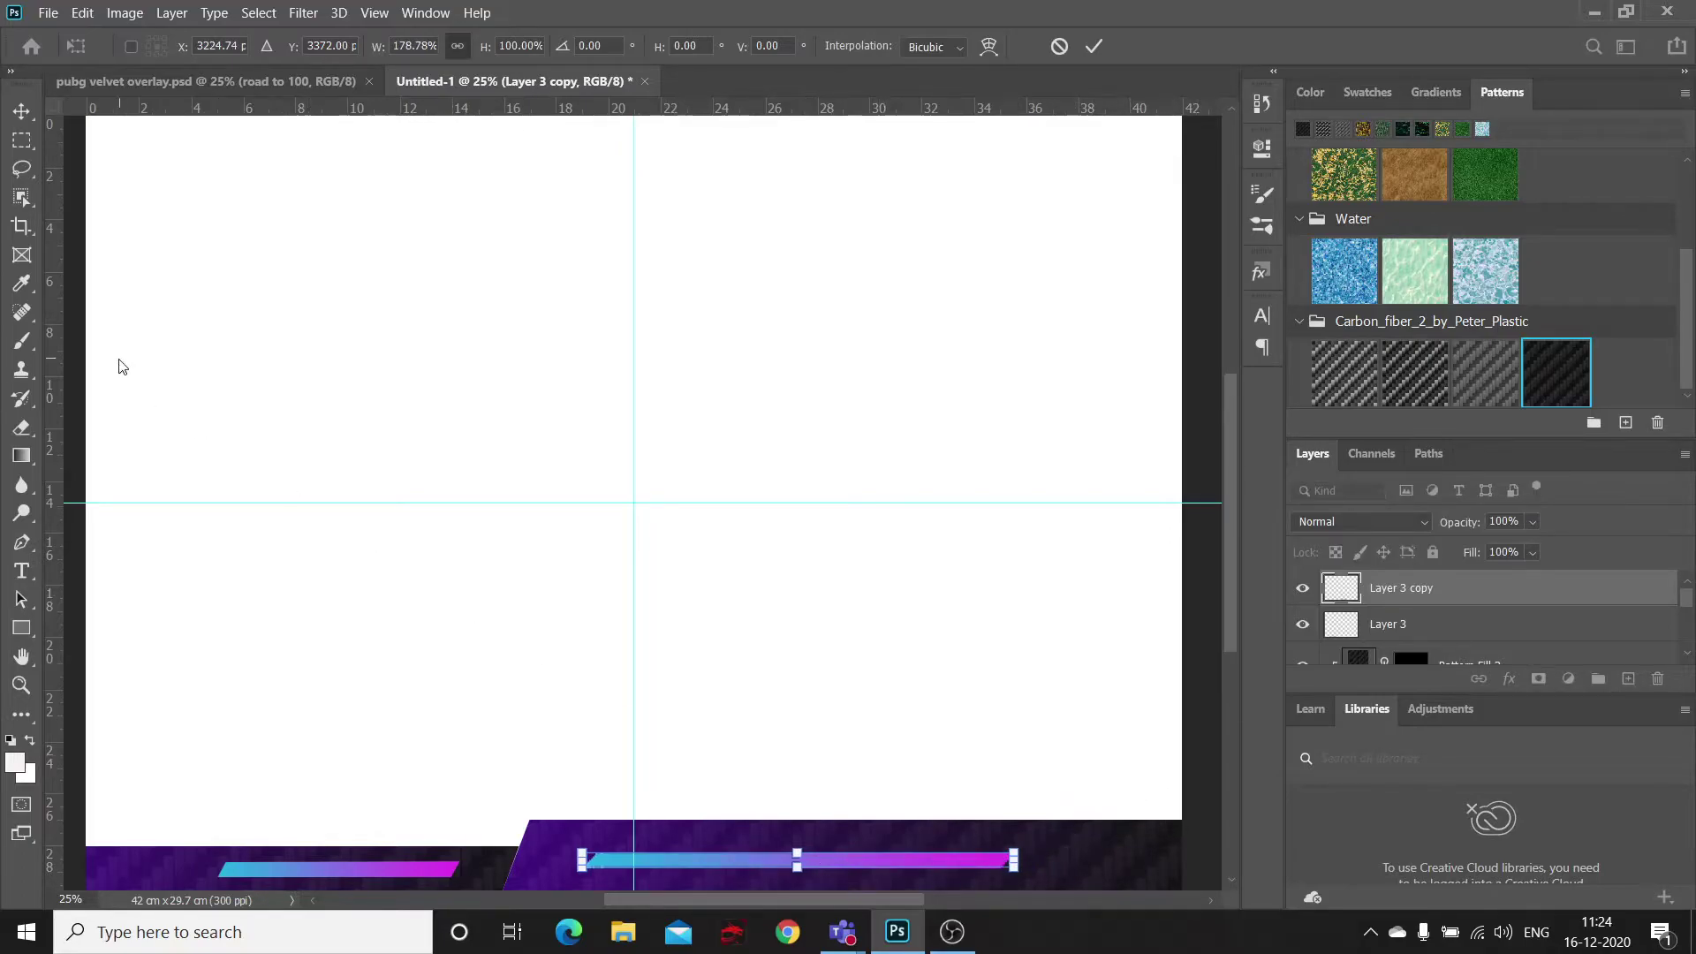
pyautogui.press('Return')
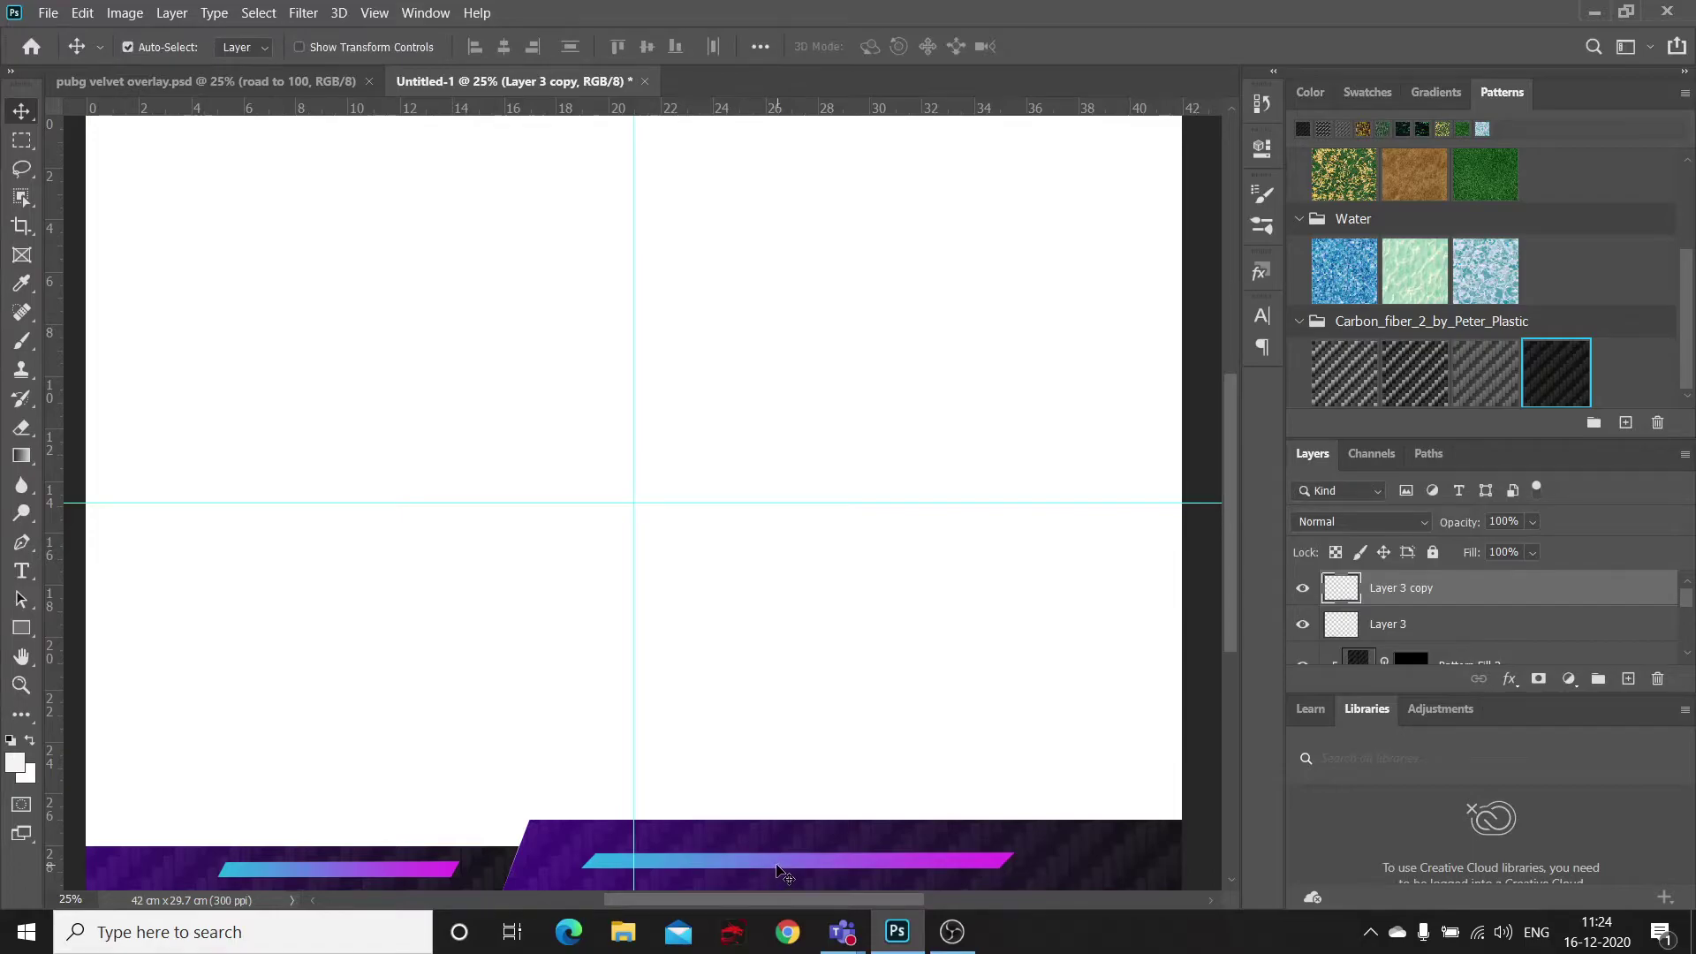
# Step: Move the stripe copy onto the raised right bar and make it thinner
pyautogui.moveTo(778, 870); pyautogui.dragTo(1005, 845)
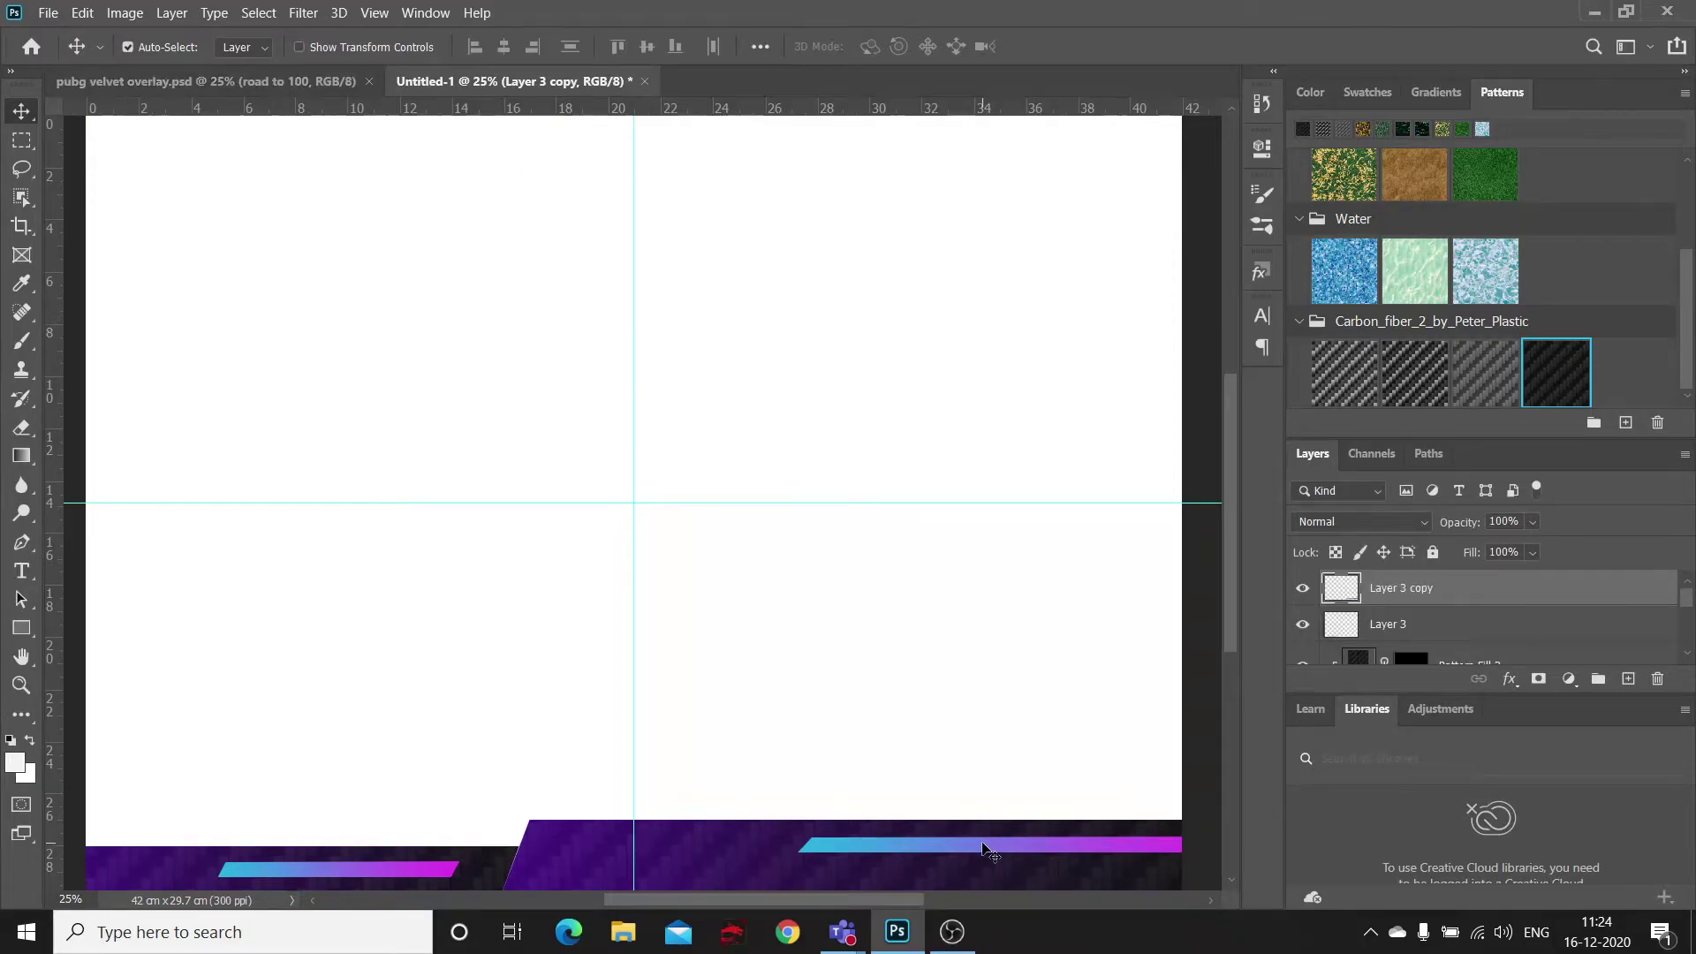
pyautogui.hotkey('ctrl', 't')
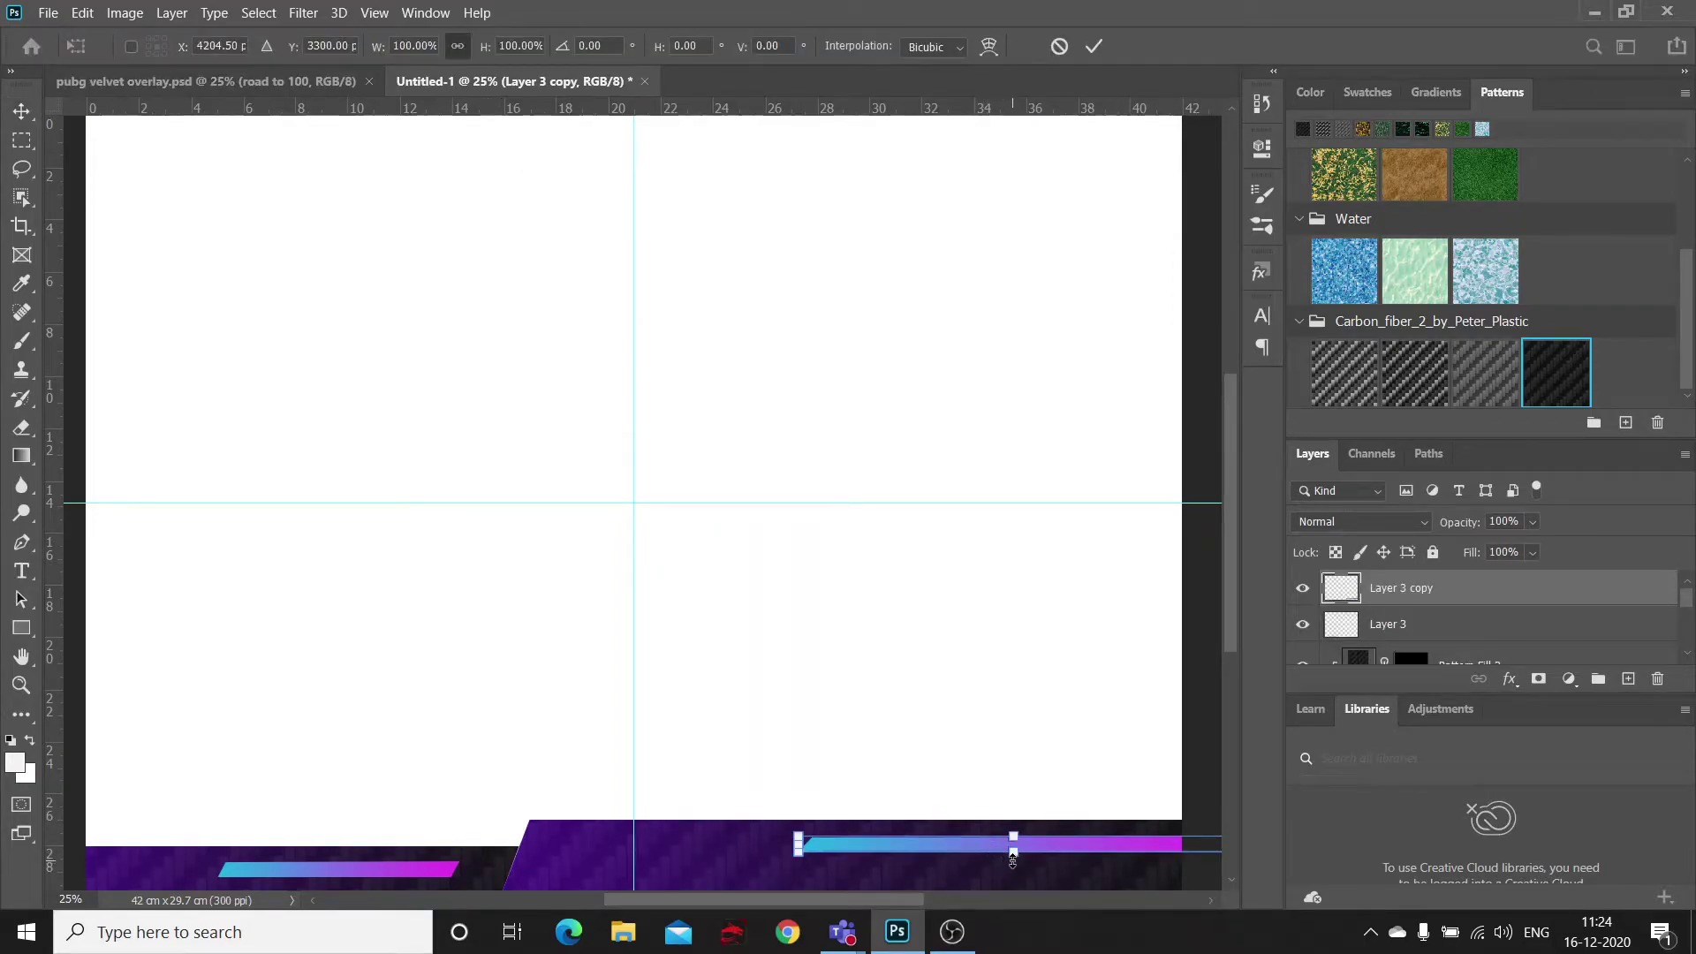
pyautogui.moveTo(1013, 853); pyautogui.dragTo(1013, 848)
pyautogui.press('Return')
# Step: Make the lower gradient stripe on the left bar thinner
pyautogui.click(399, 867)
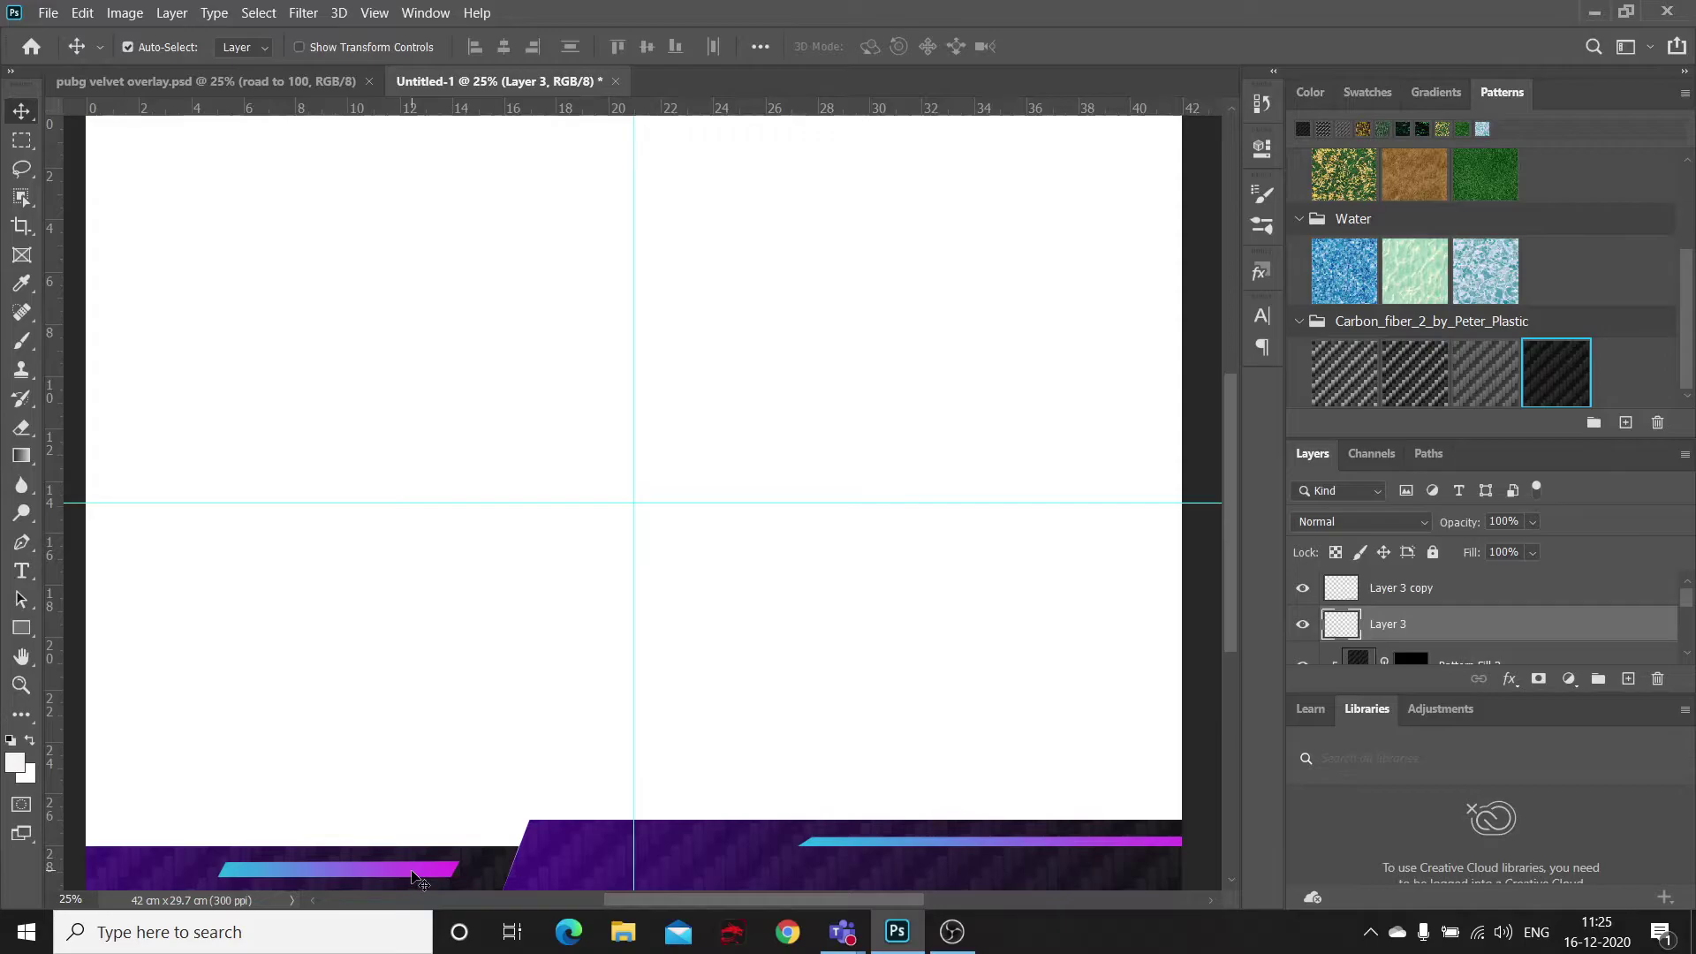
pyautogui.hotkey('ctrl', 't')
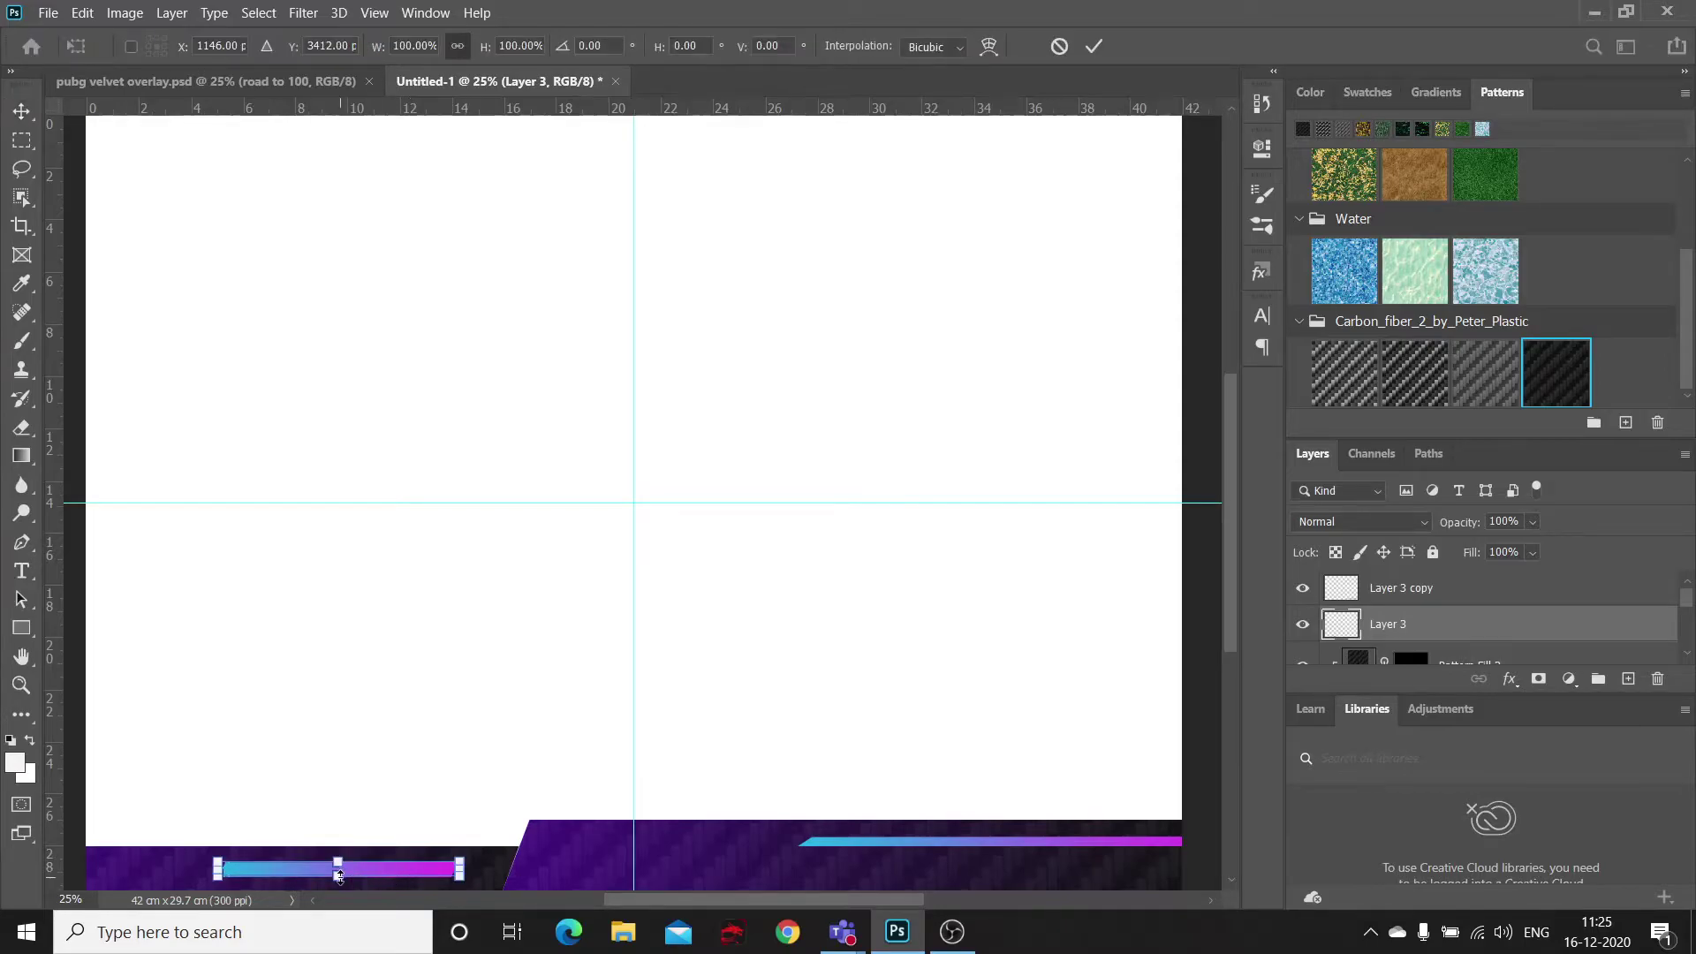
pyautogui.moveTo(338, 875); pyautogui.dragTo(351, 874)
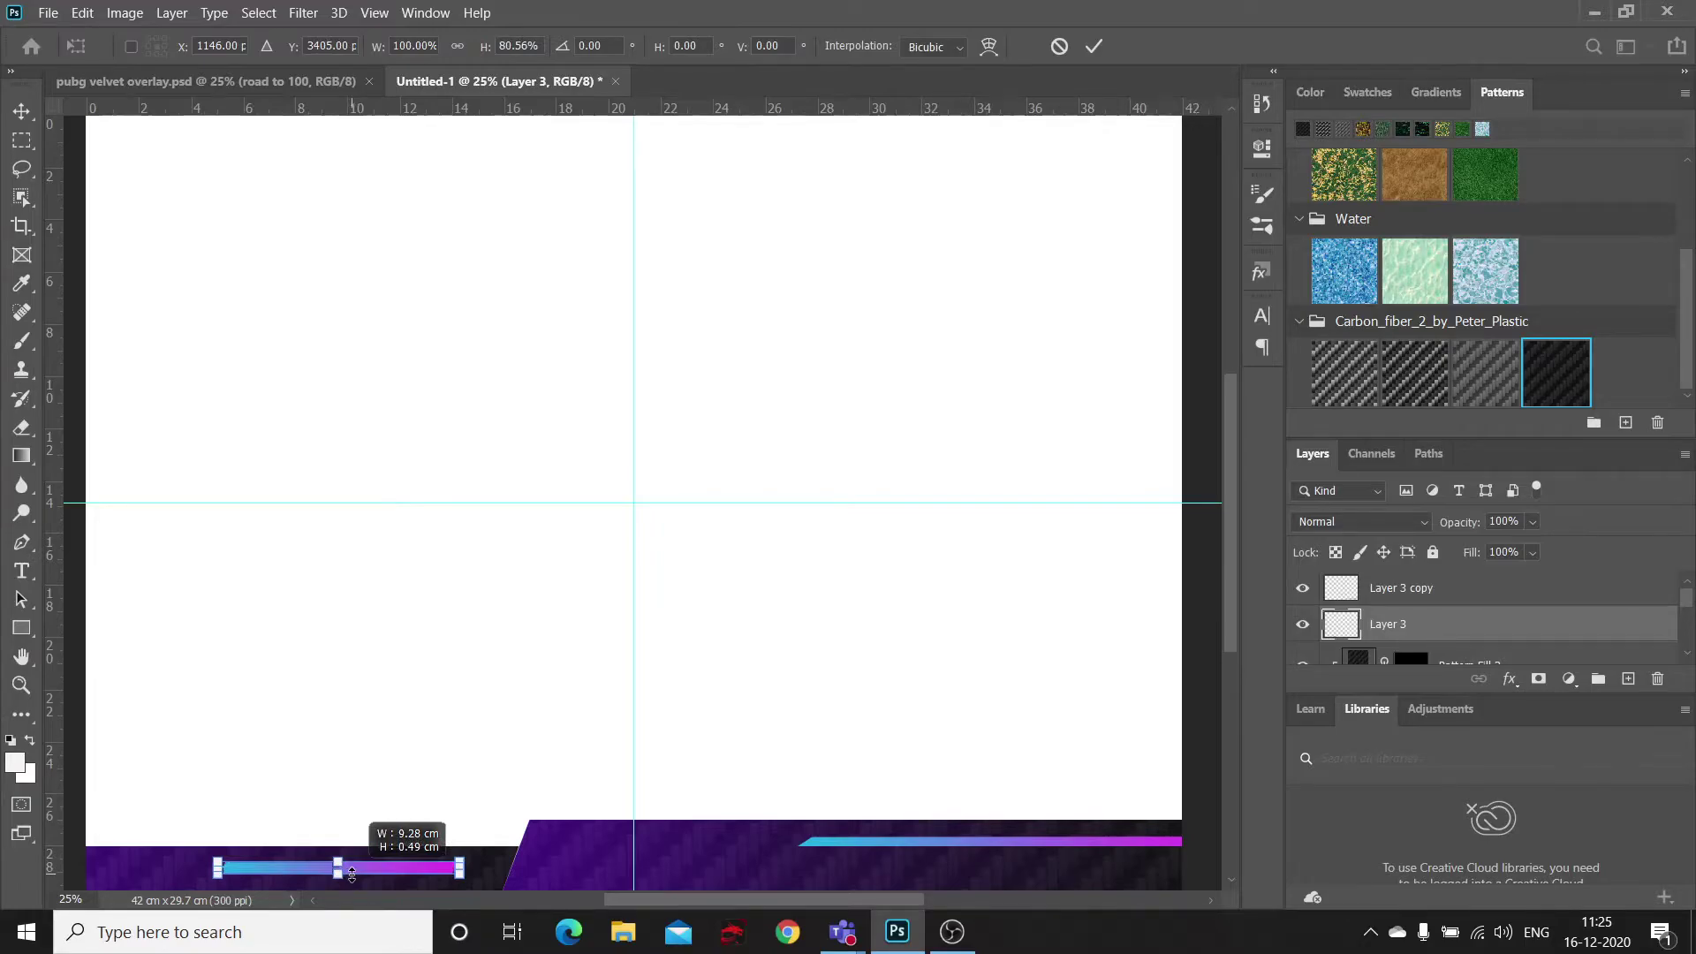
pyautogui.moveTo(352, 875); pyautogui.dragTo(364, 875)
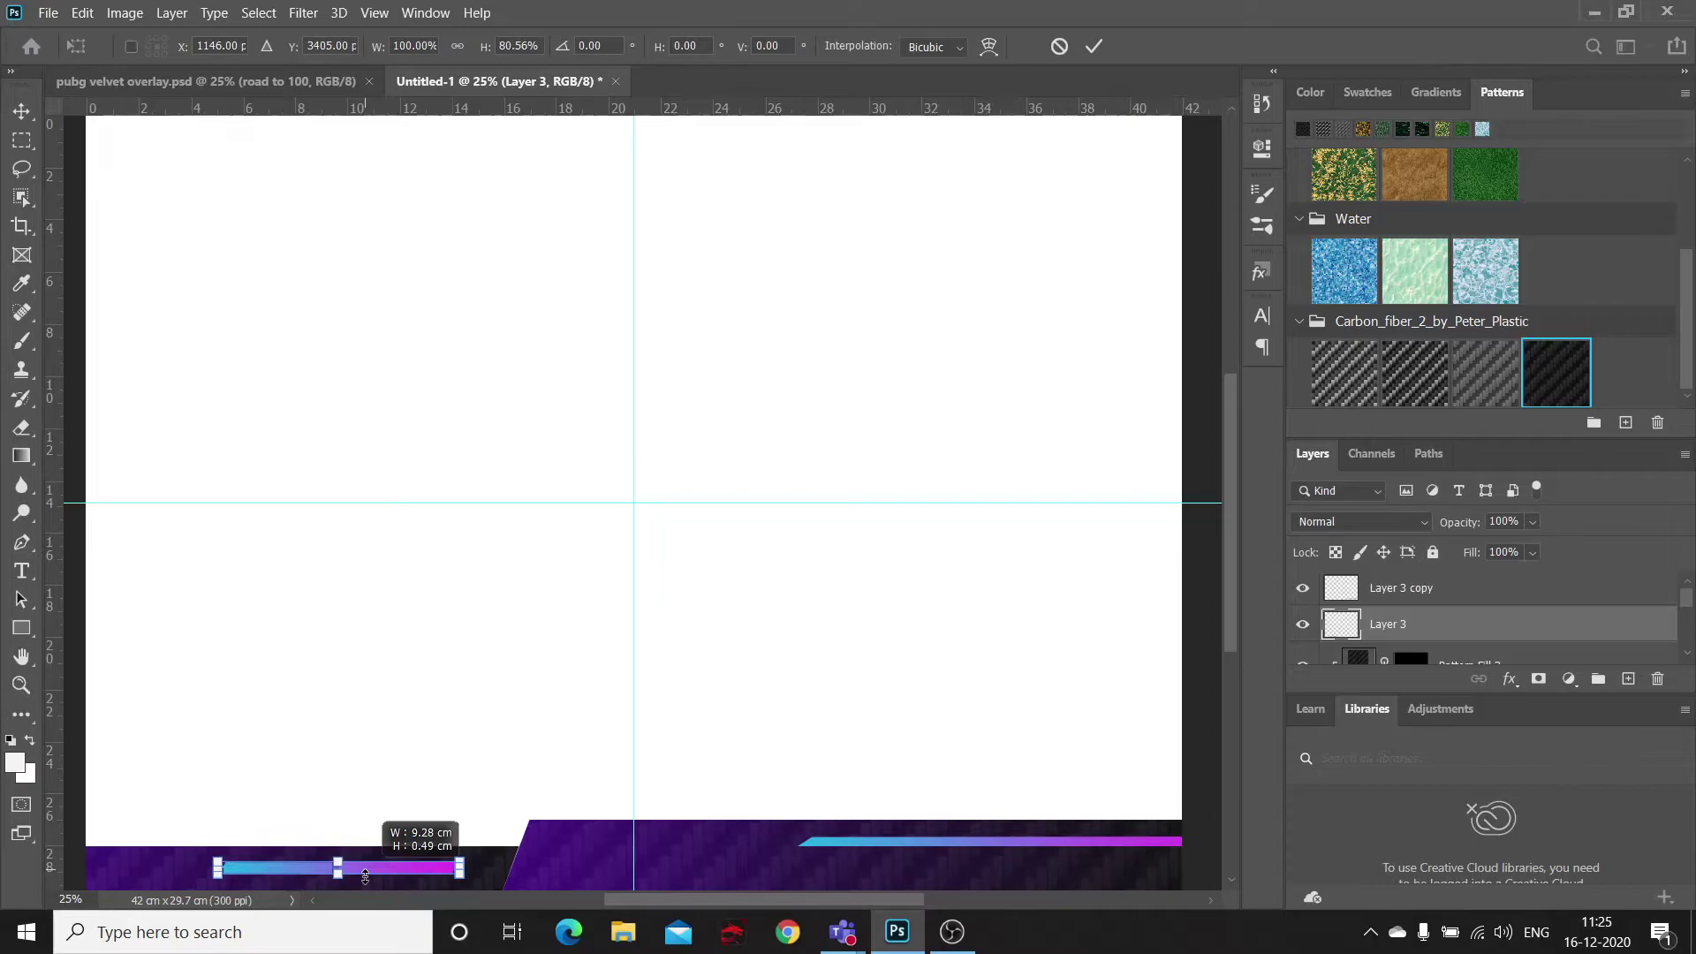
pyautogui.click(30, 99)
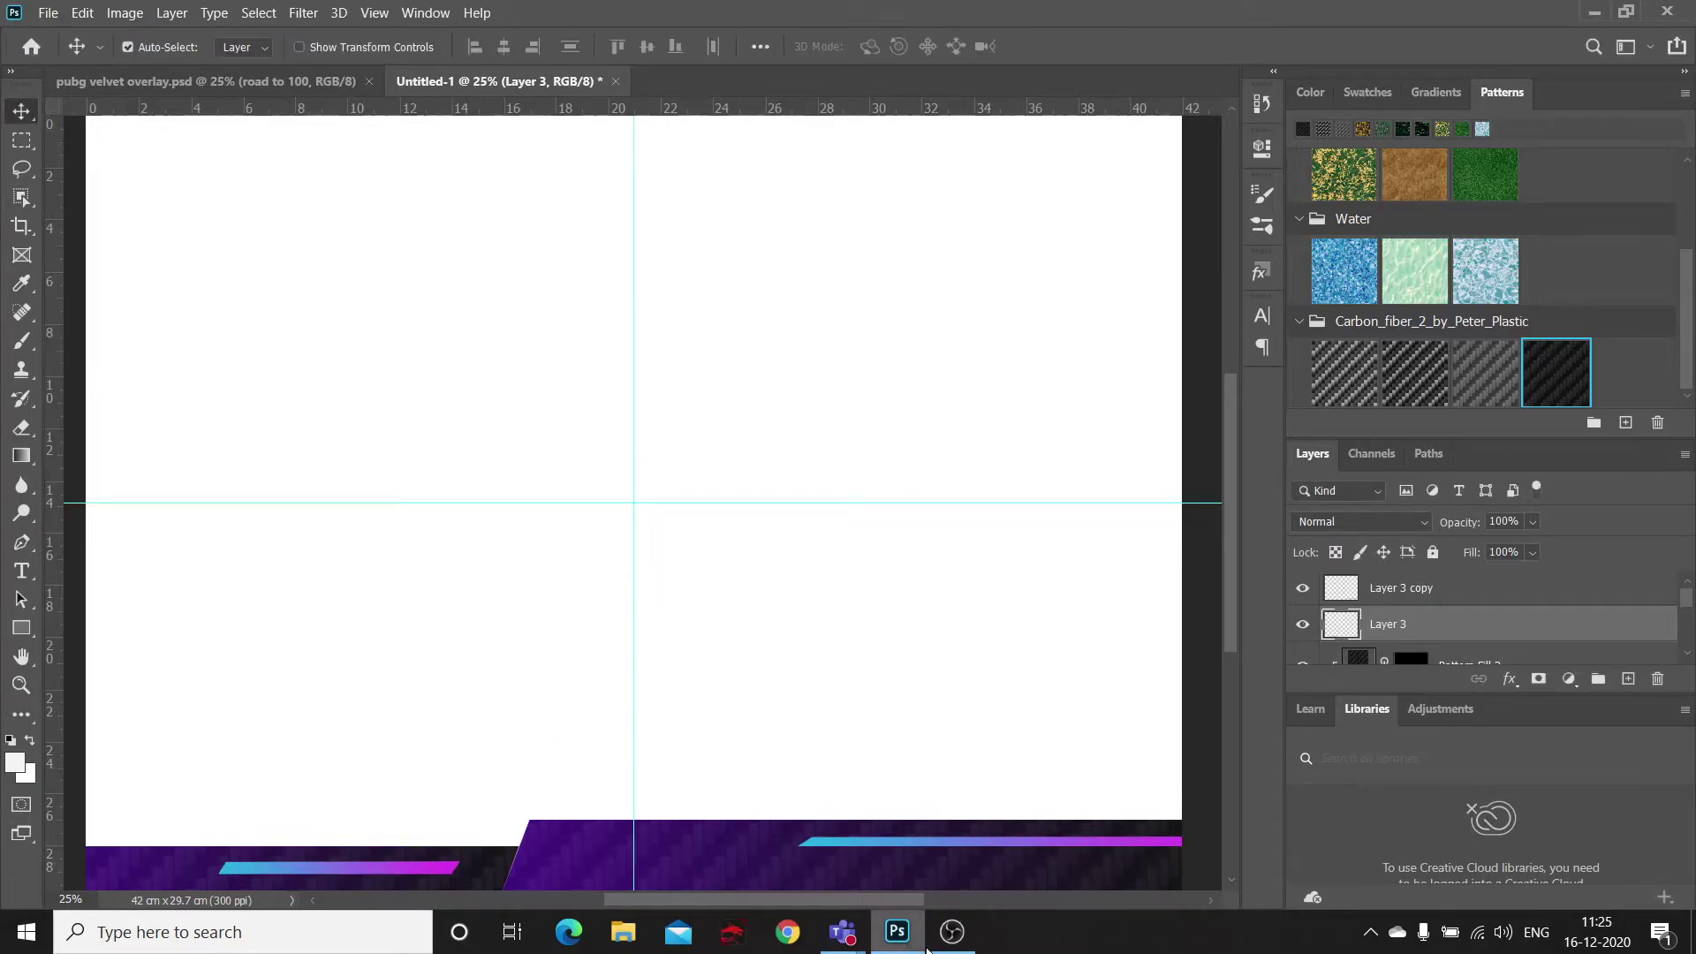
# Step: Readjust the upper gradient stripe's thickness
pyautogui.click(1000, 844)
pyautogui.hotkey('ctrl', 't')
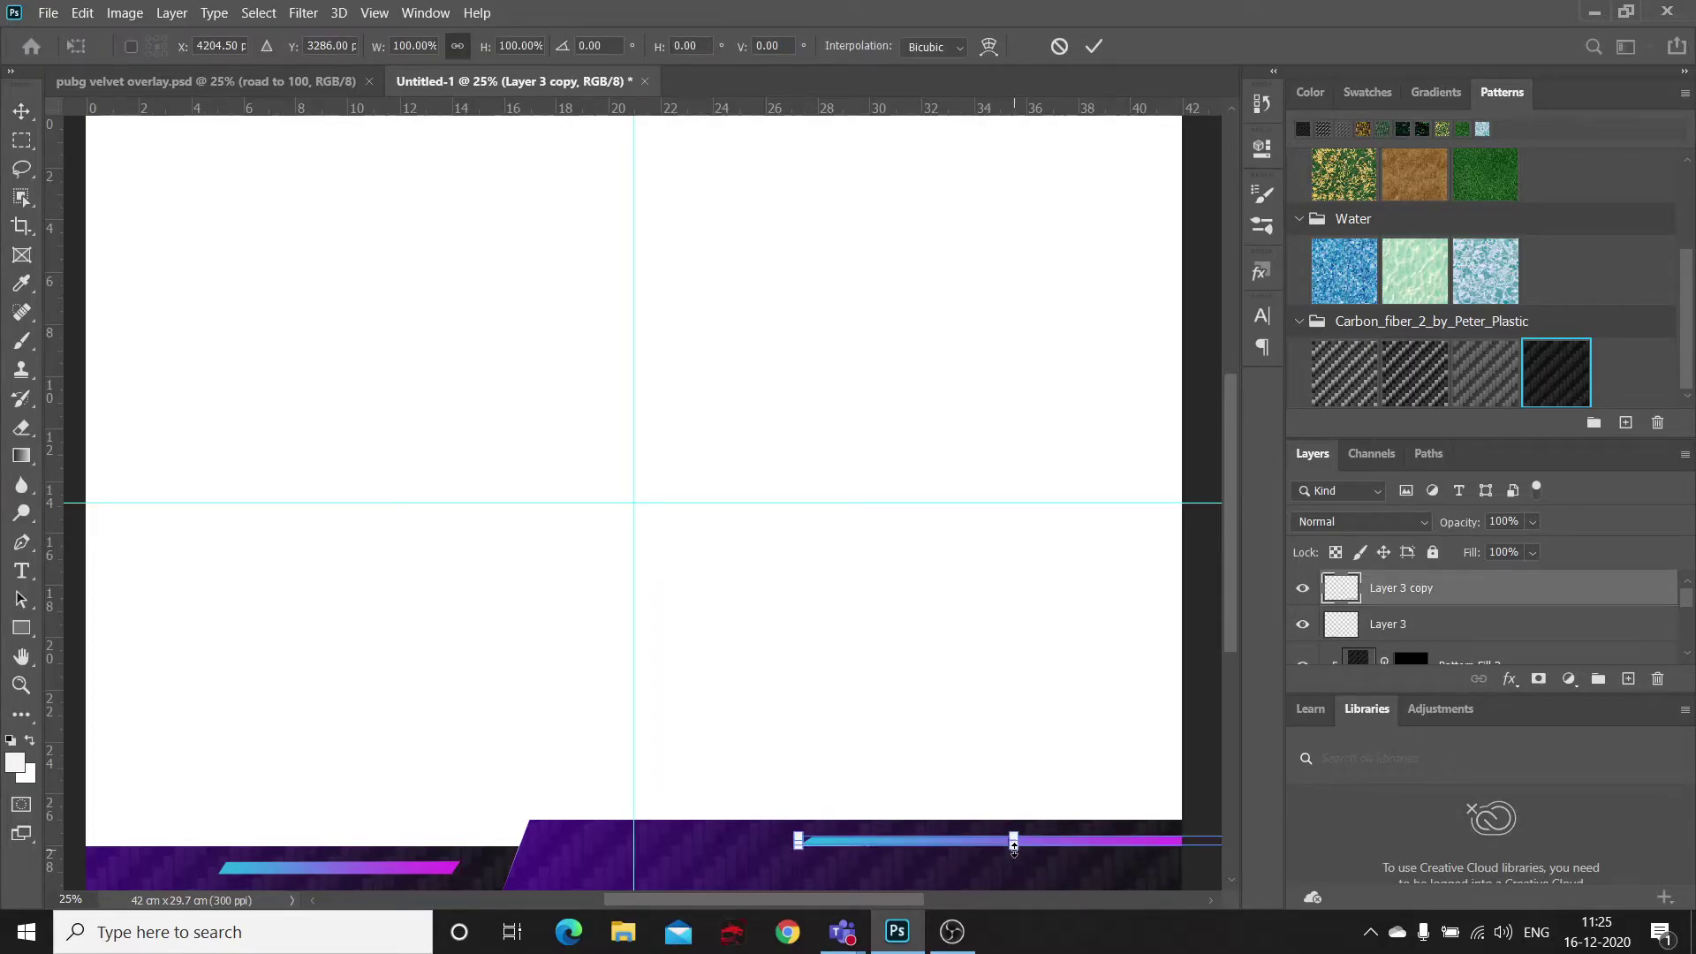
pyautogui.moveTo(1014, 846); pyautogui.dragTo(1028, 848)
pyautogui.click(21, 110)
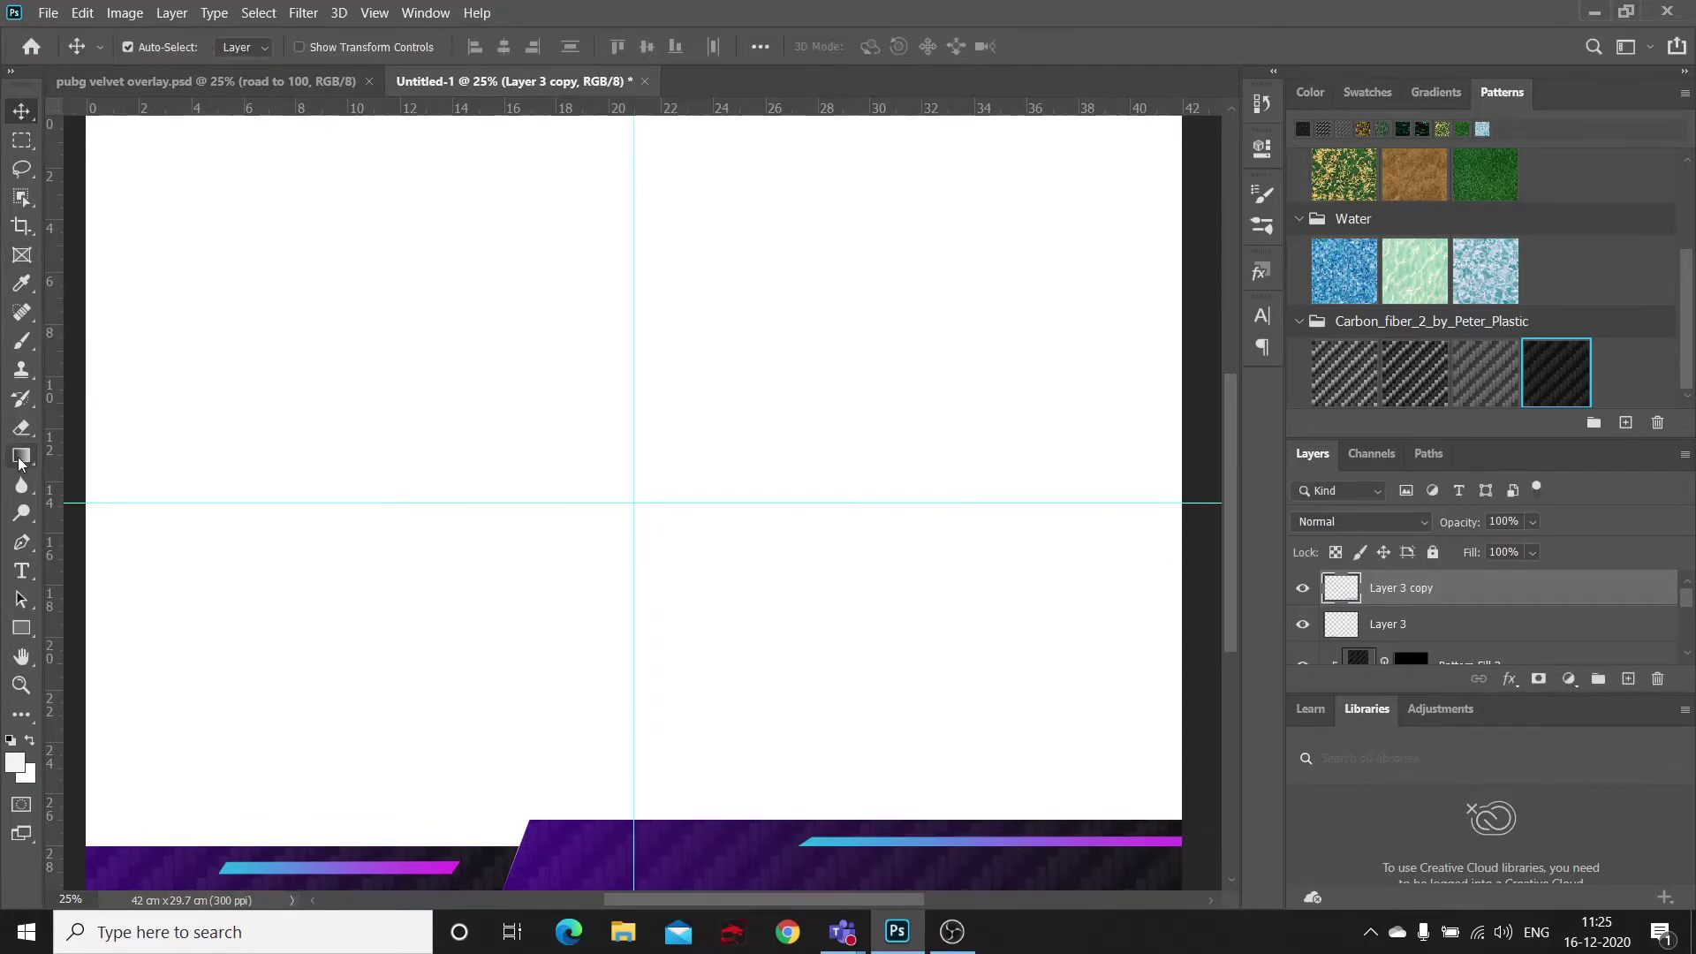
pyautogui.click(21, 572)
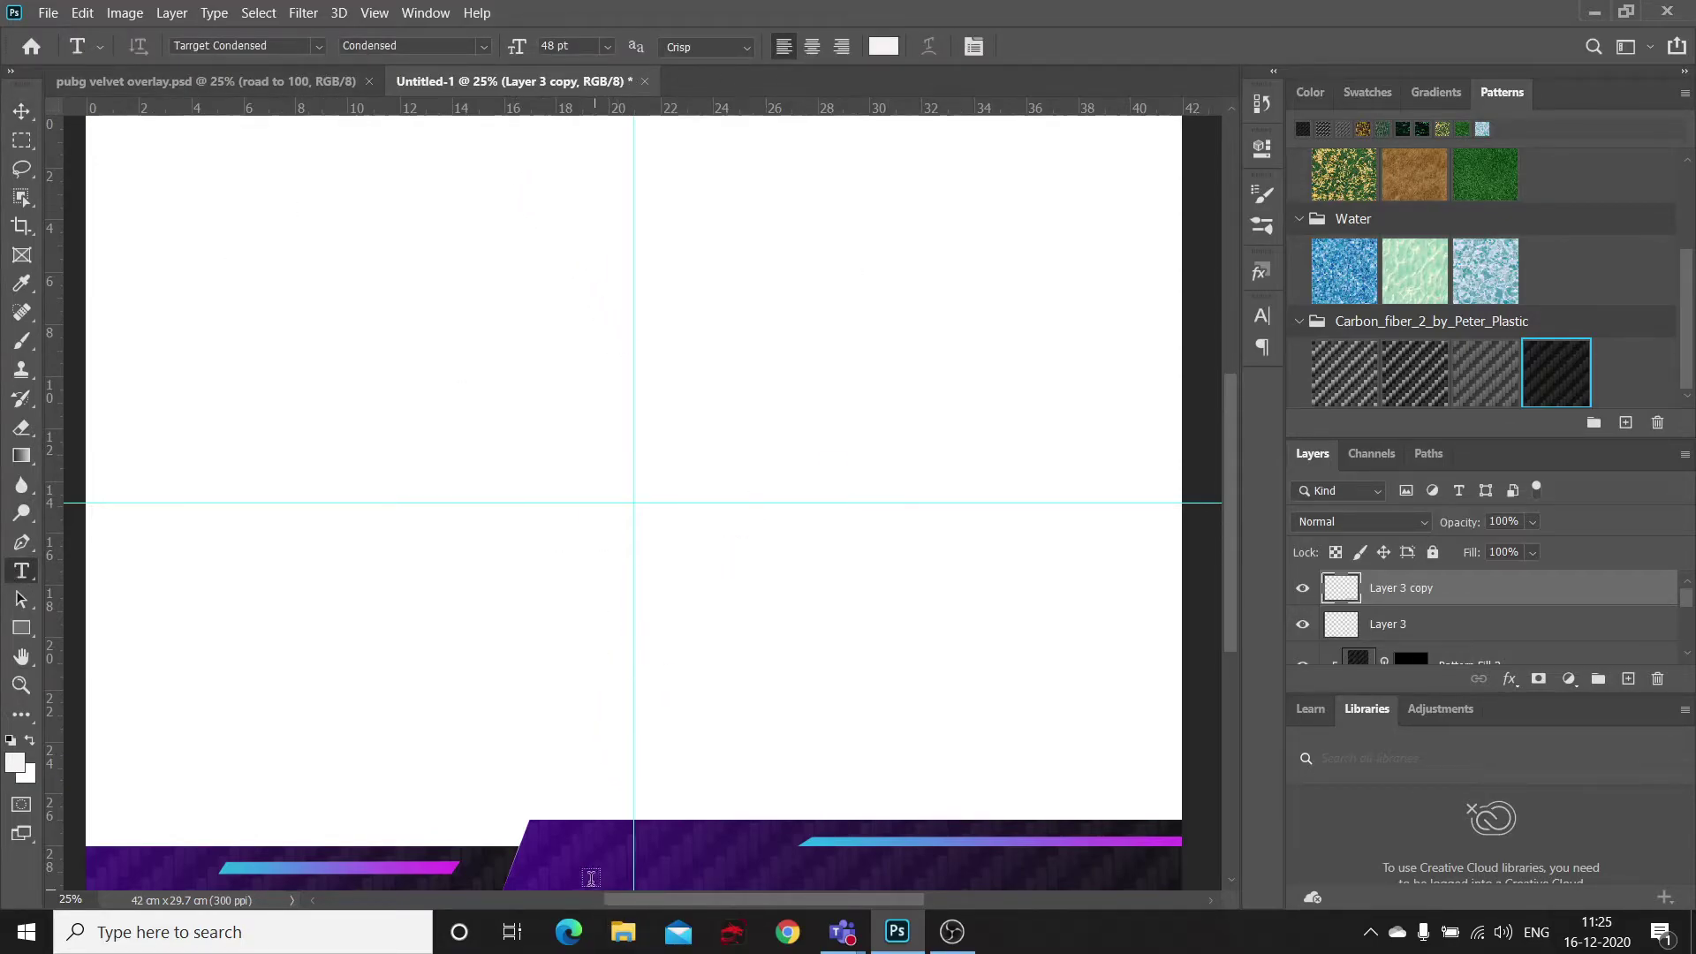
# Step: Type the white title 'YT GLACIER GAMING' on the purple bar and shift it lower-left
pyautogui.click(579, 851)
pyautogui.press('BackSpace')
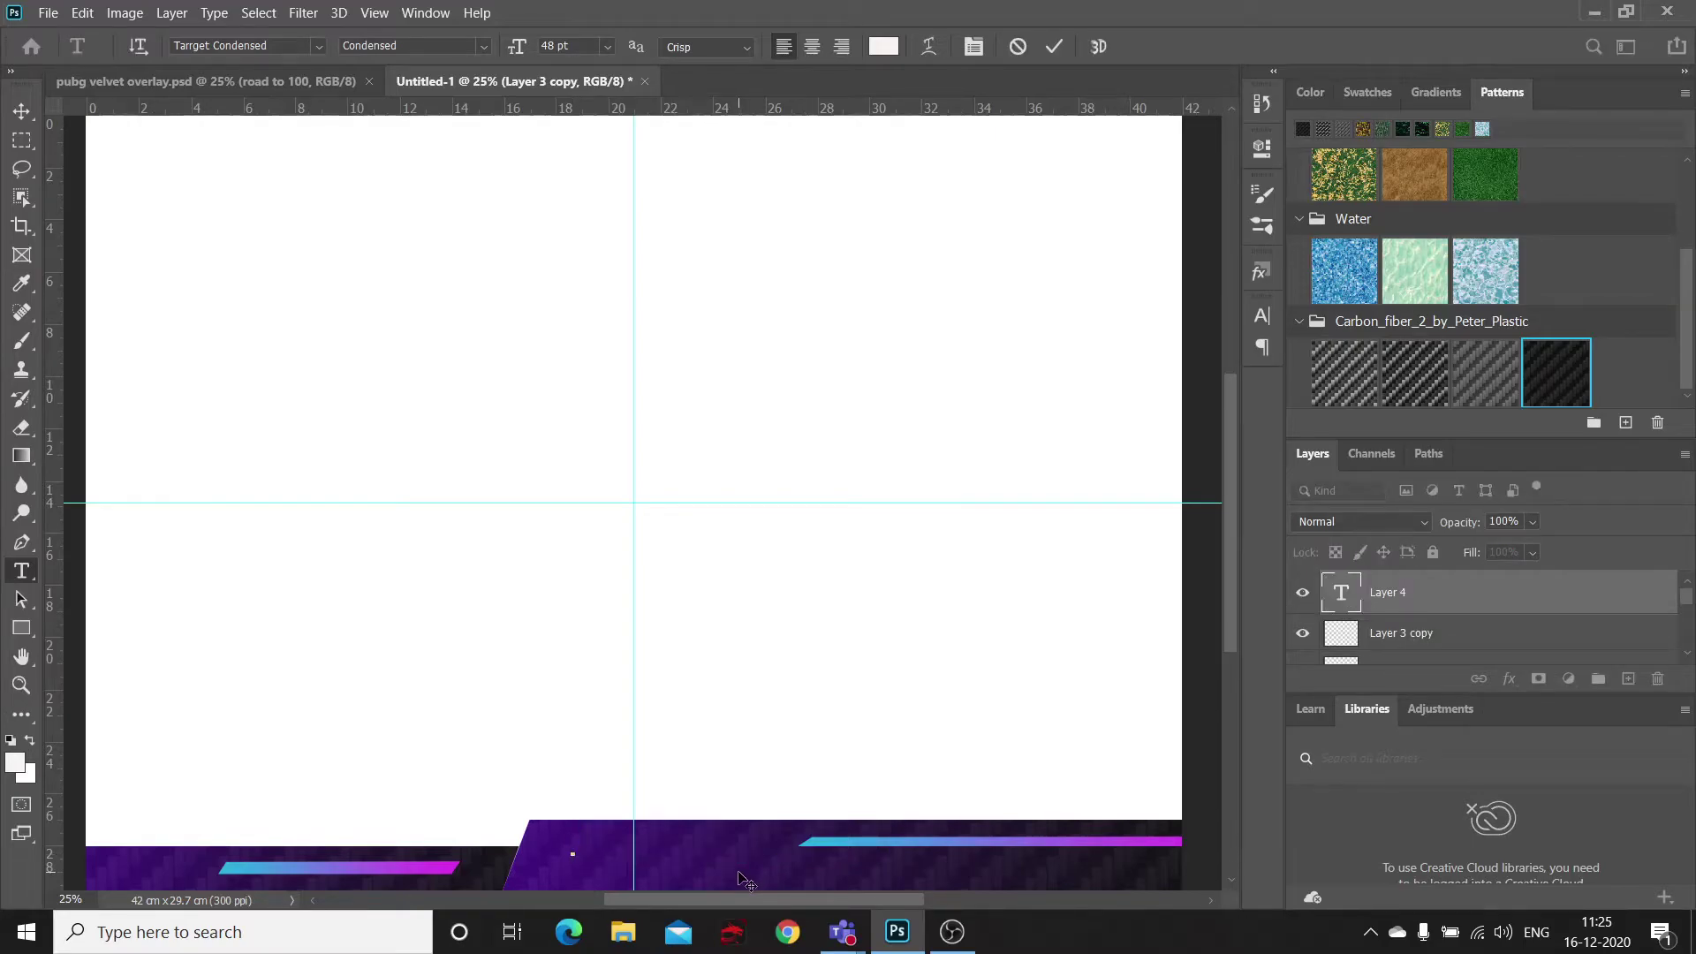
pyautogui.write('Y')
pyautogui.write('T GL')
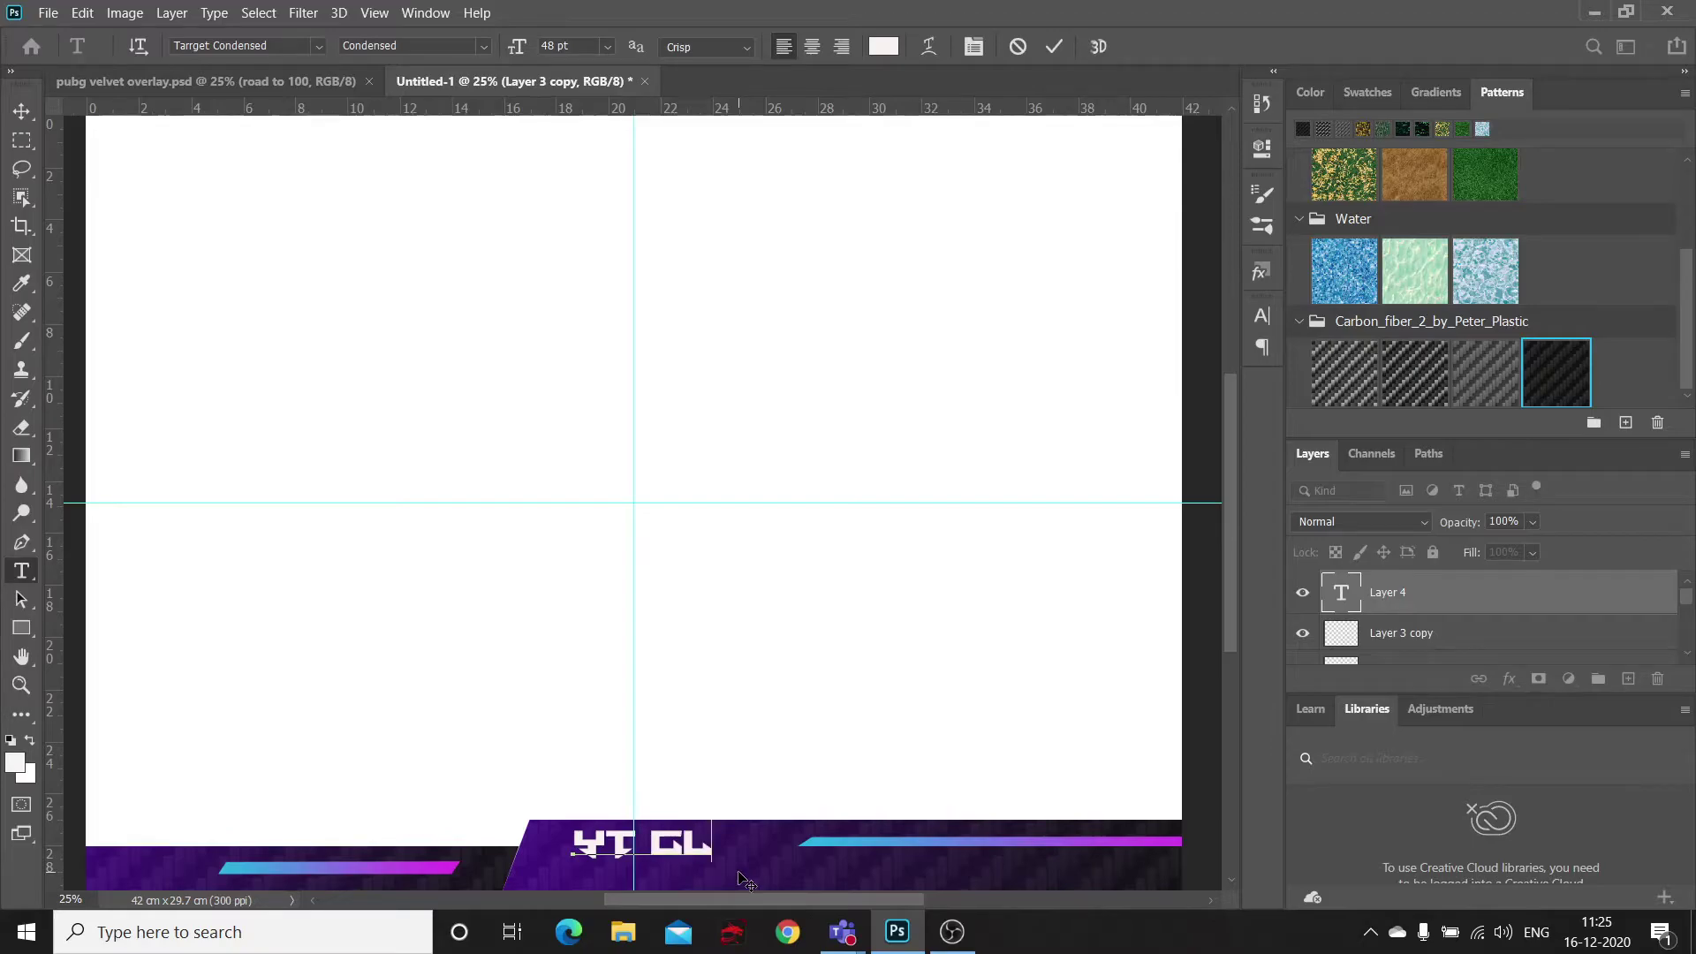
pyautogui.write('ACIER')
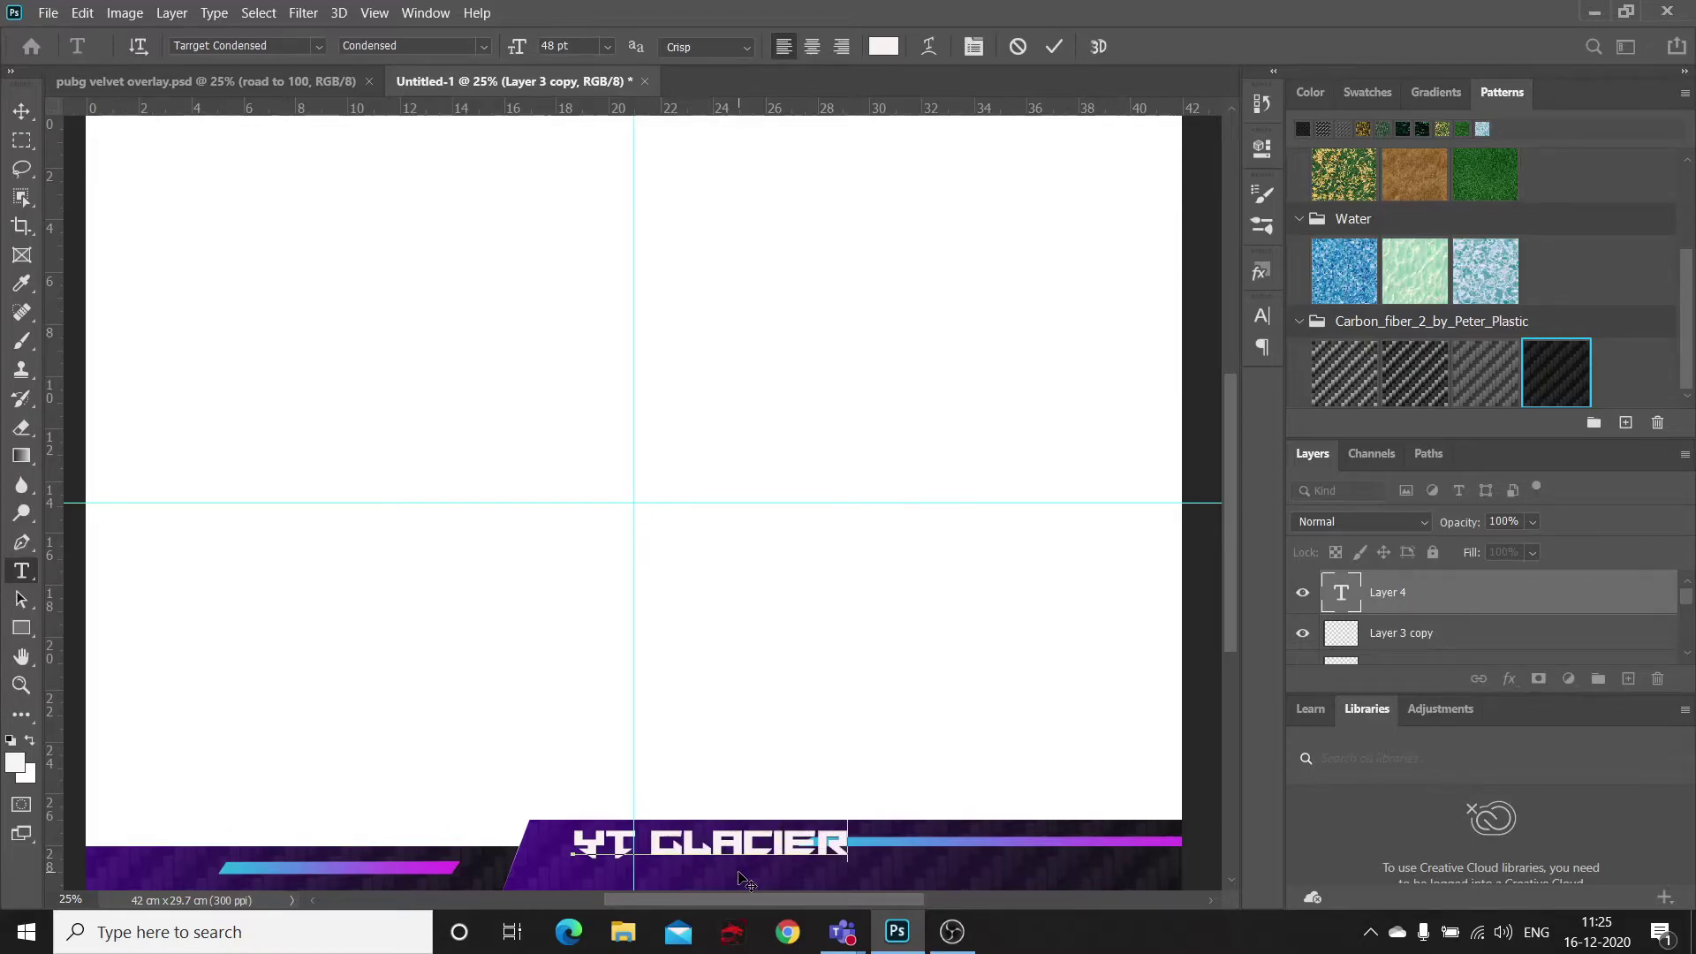
pyautogui.write(' GAMI')
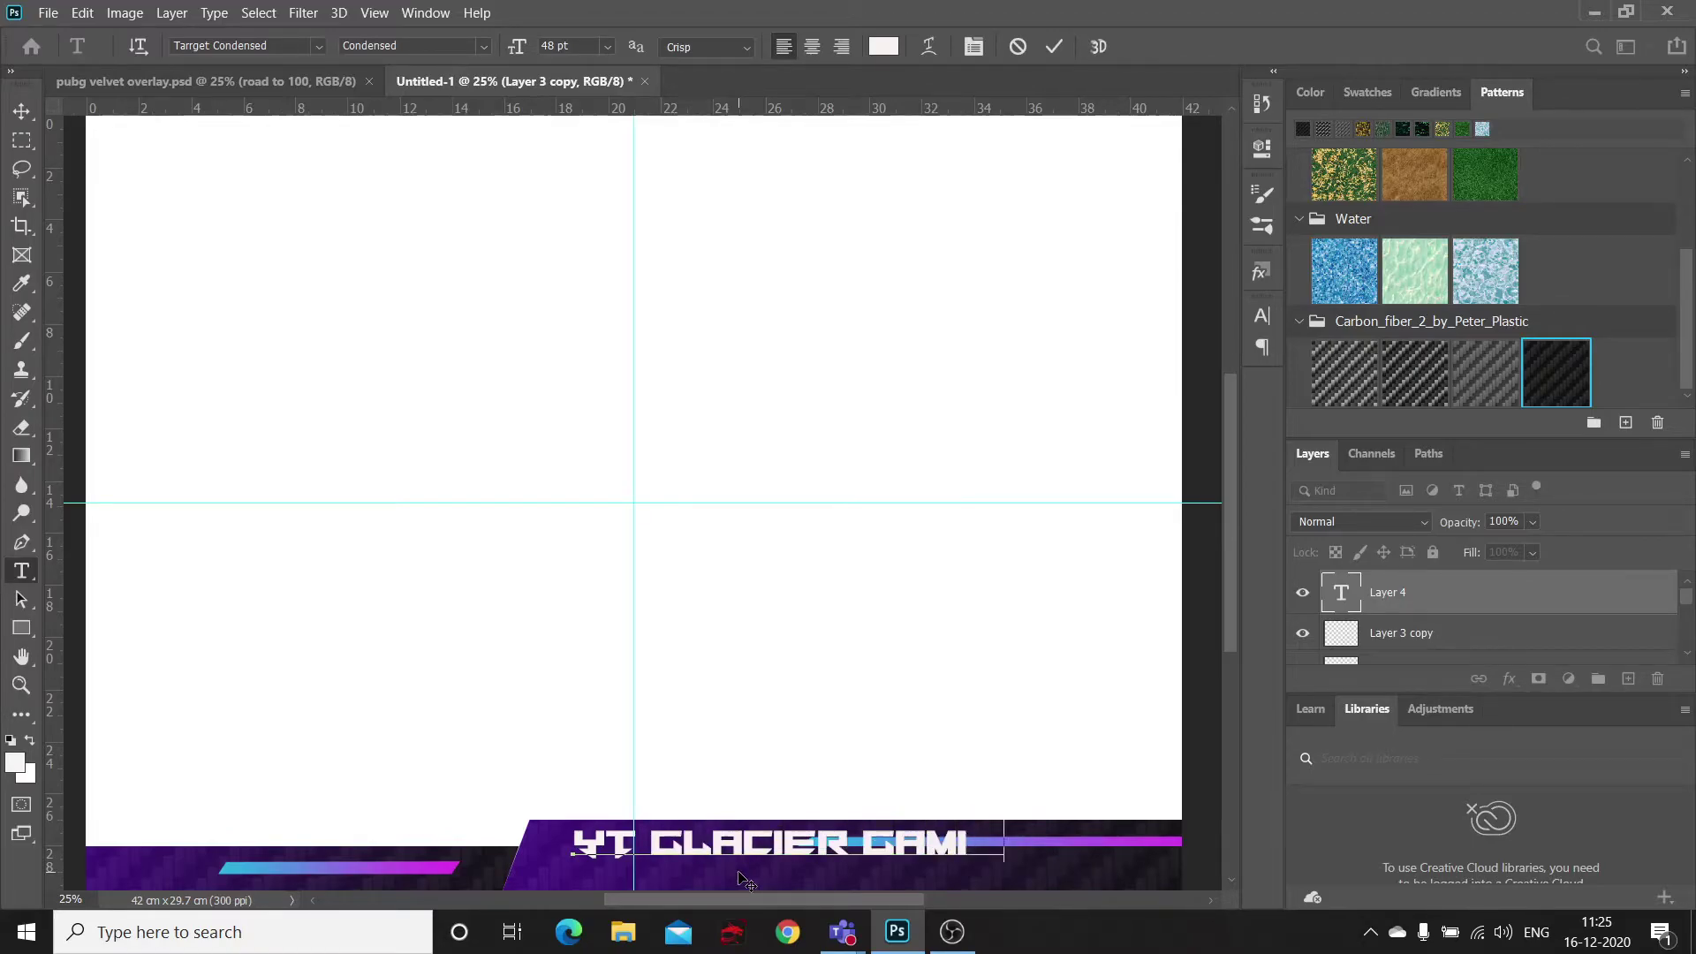
pyautogui.write('NG')
pyautogui.click(21, 110)
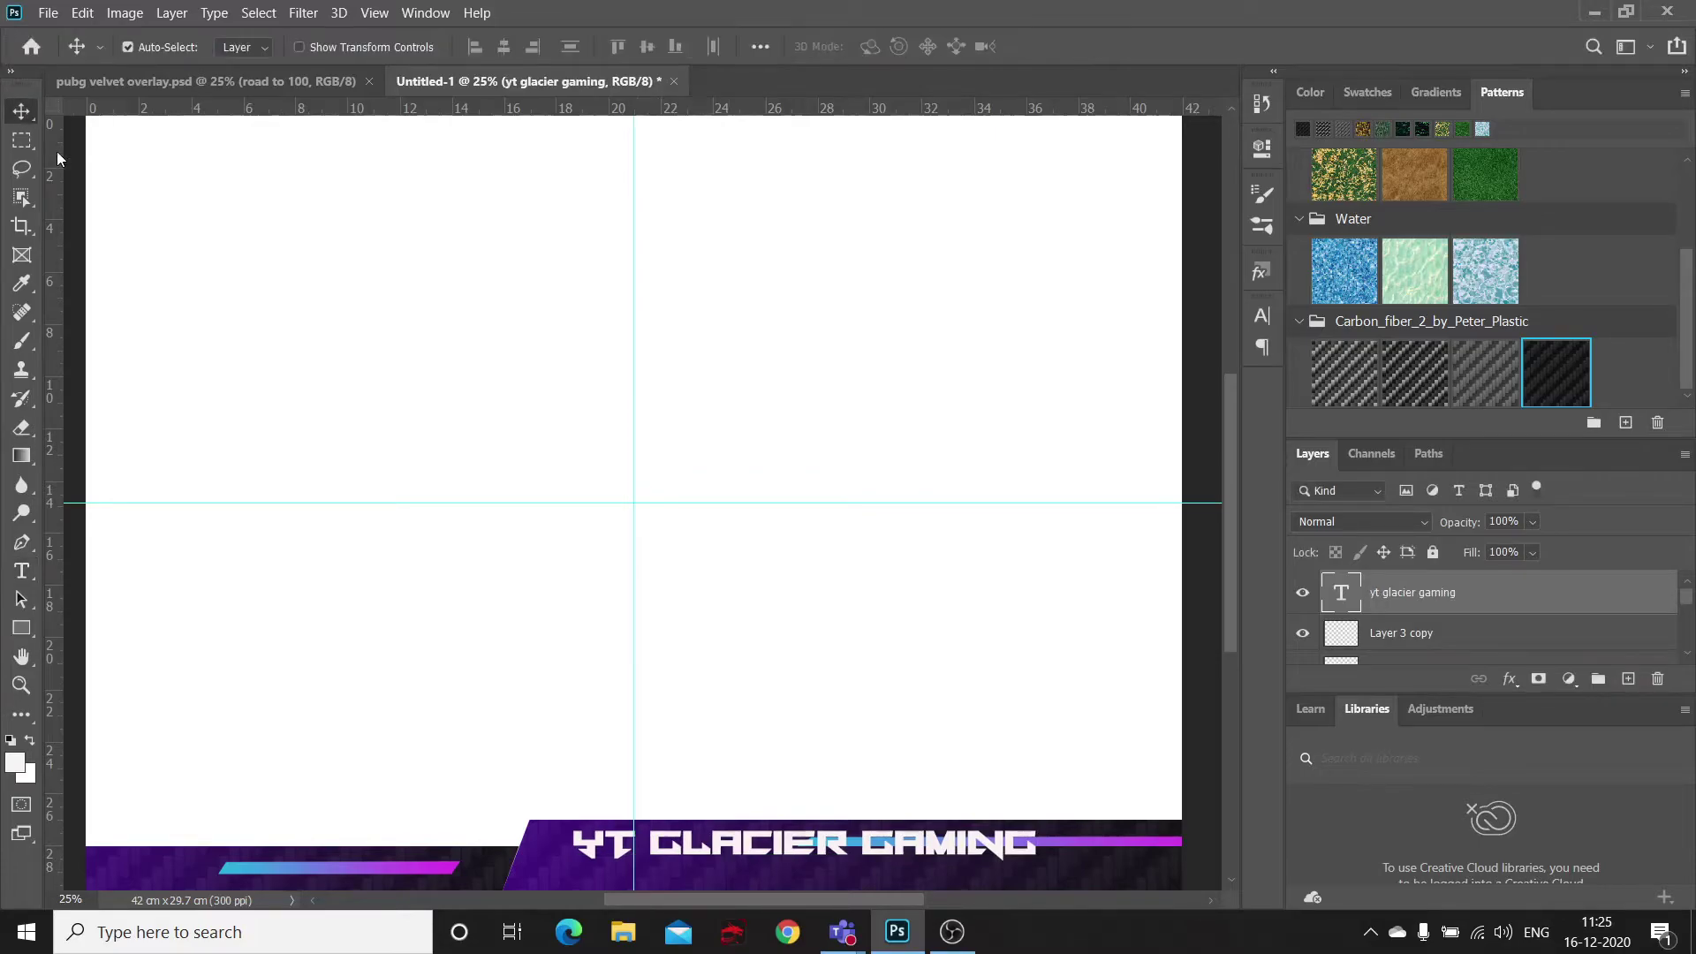
pyautogui.moveTo(825, 850); pyautogui.dragTo(787, 869)
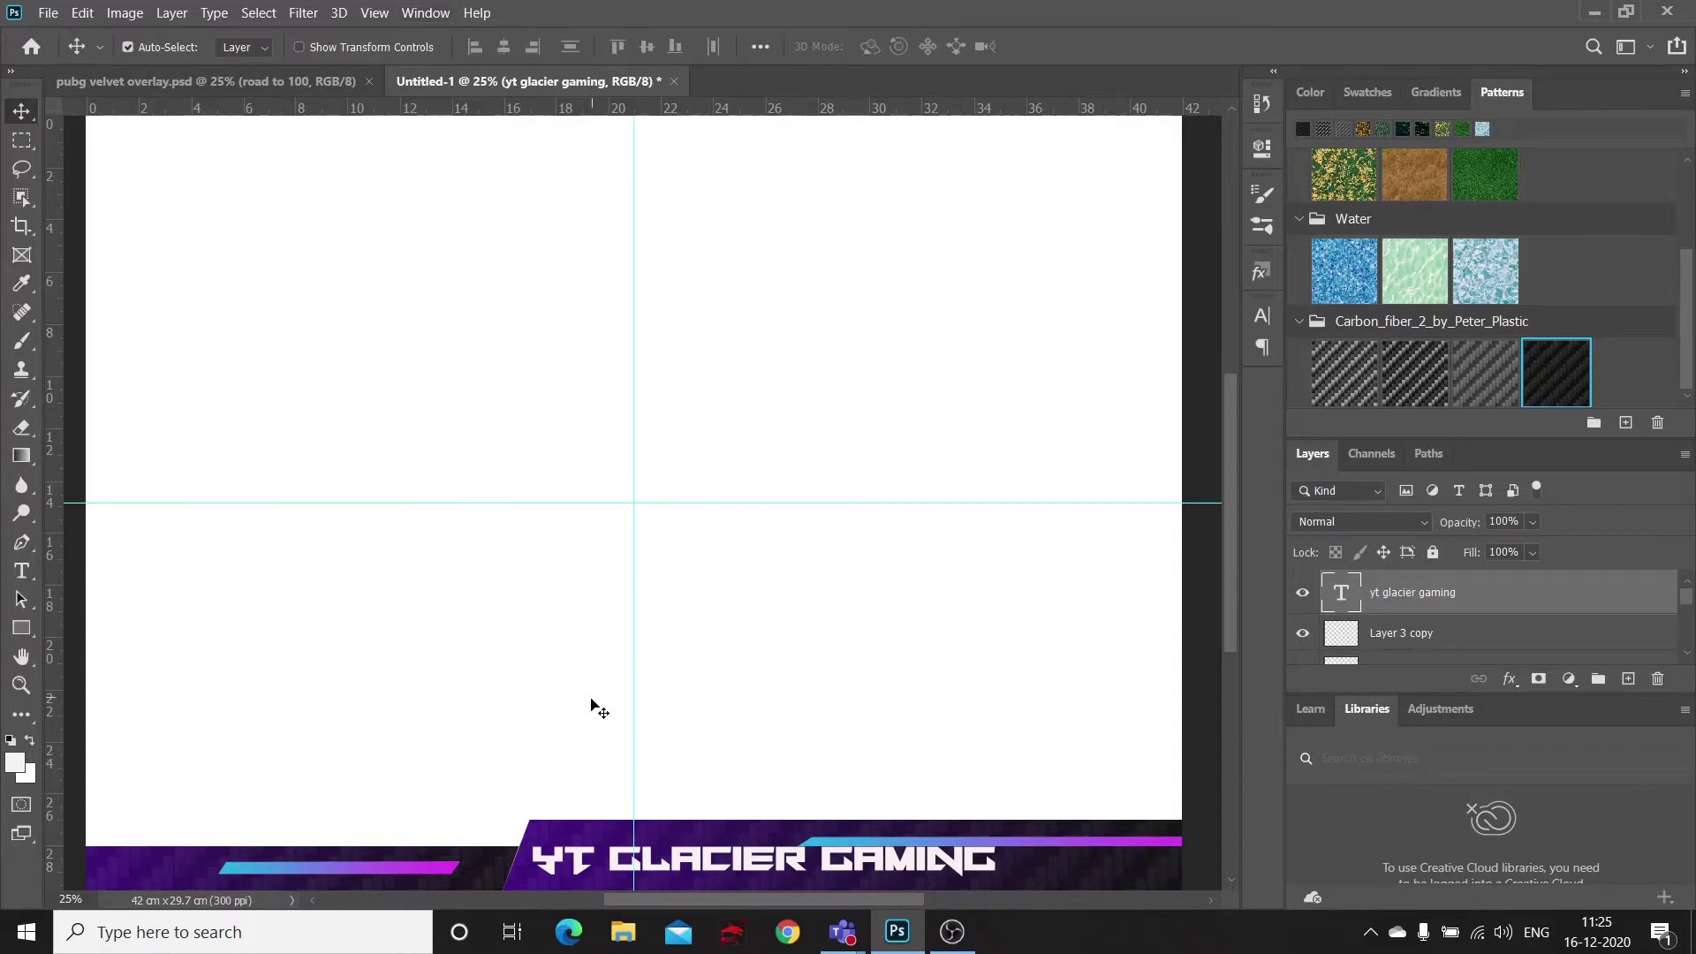
# Step: Set the 'YT GLACIER GAMING' title's font size to 60 pt
pyautogui.click(21, 571)
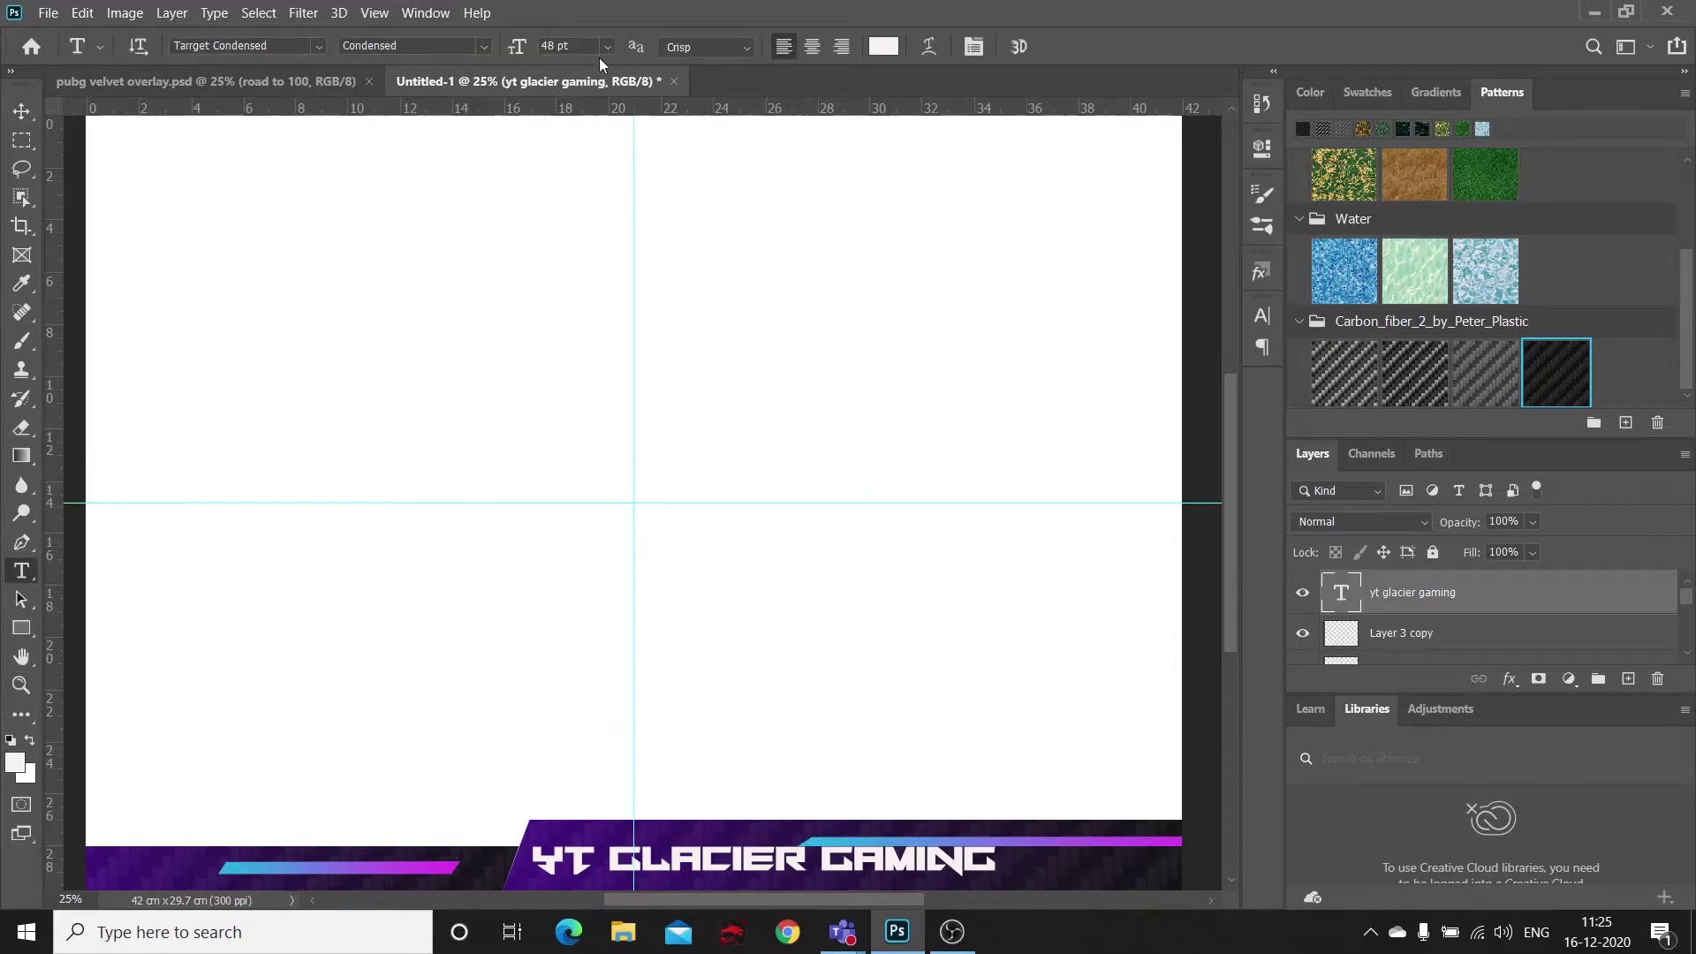
pyautogui.click(605, 46)
pyautogui.click(583, 314)
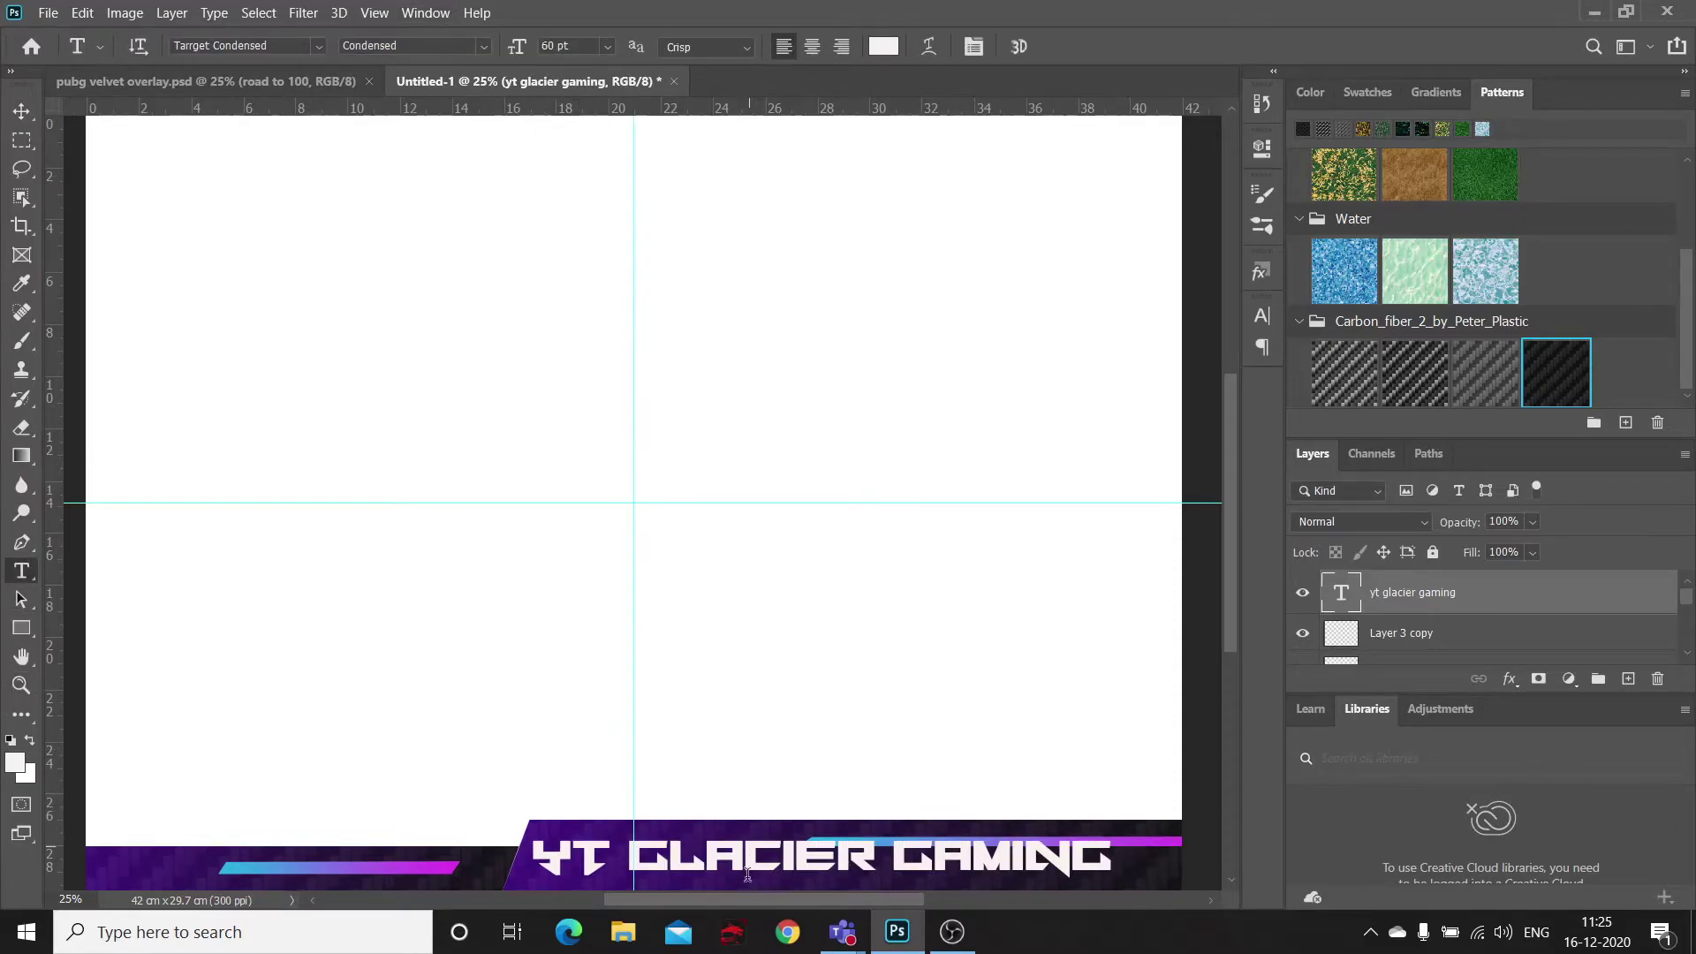
pyautogui.moveTo(747, 875); pyautogui.dragTo(781, 873)
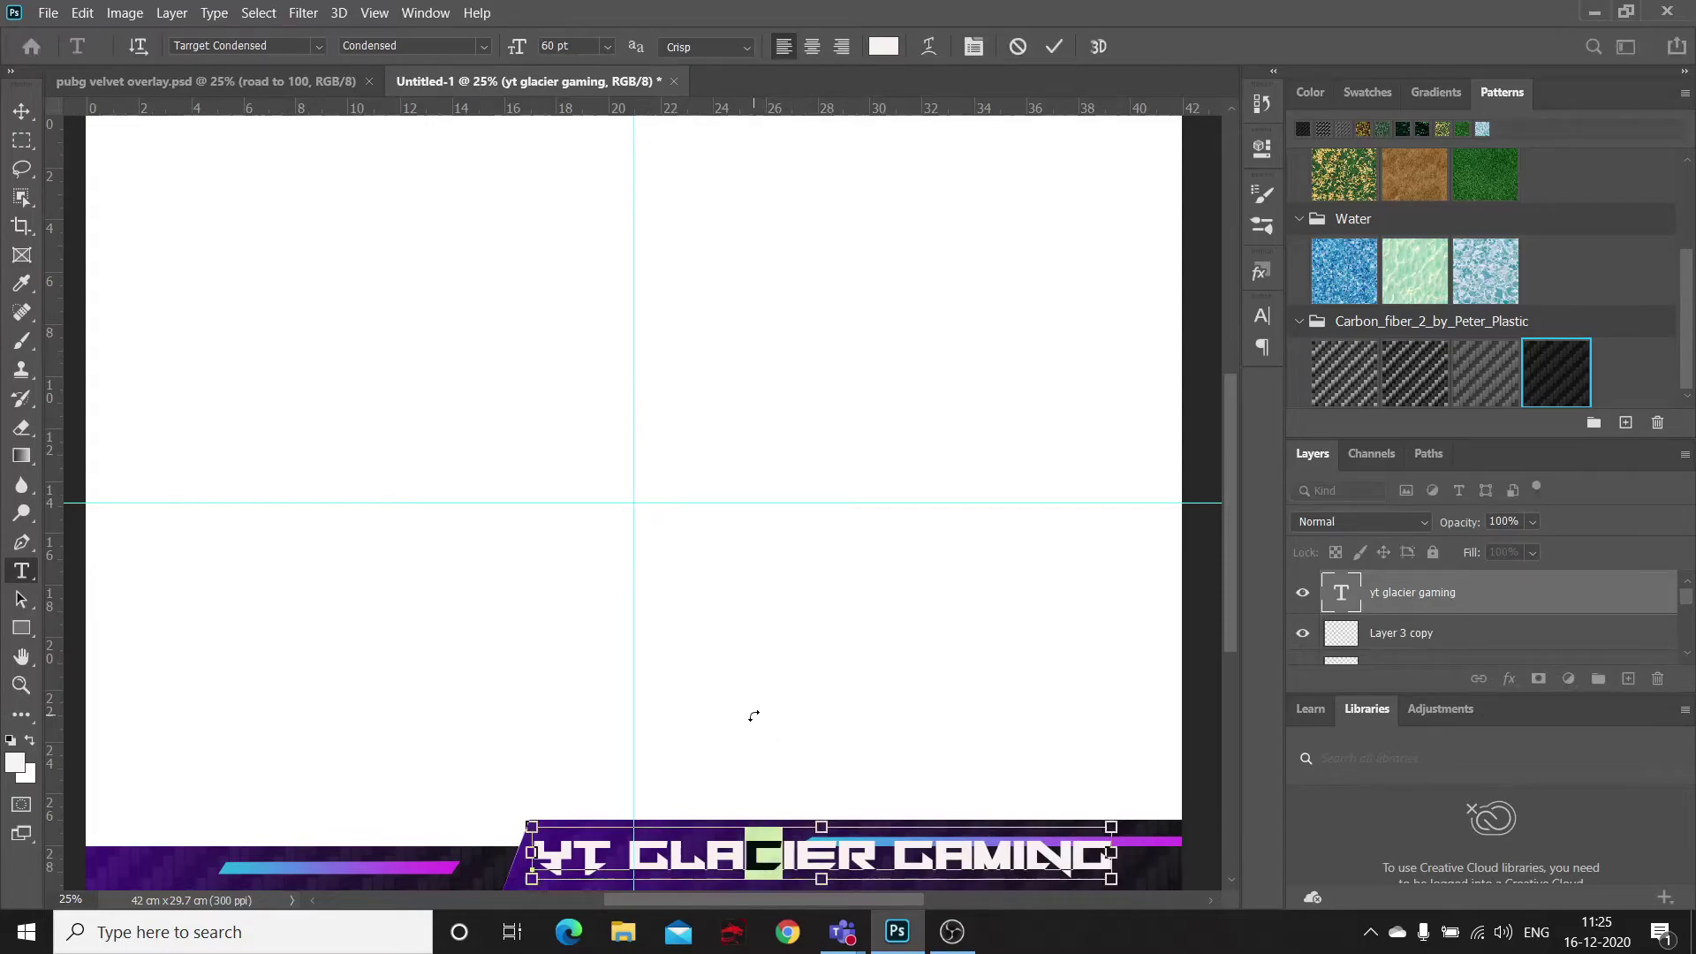
pyautogui.click(21, 111)
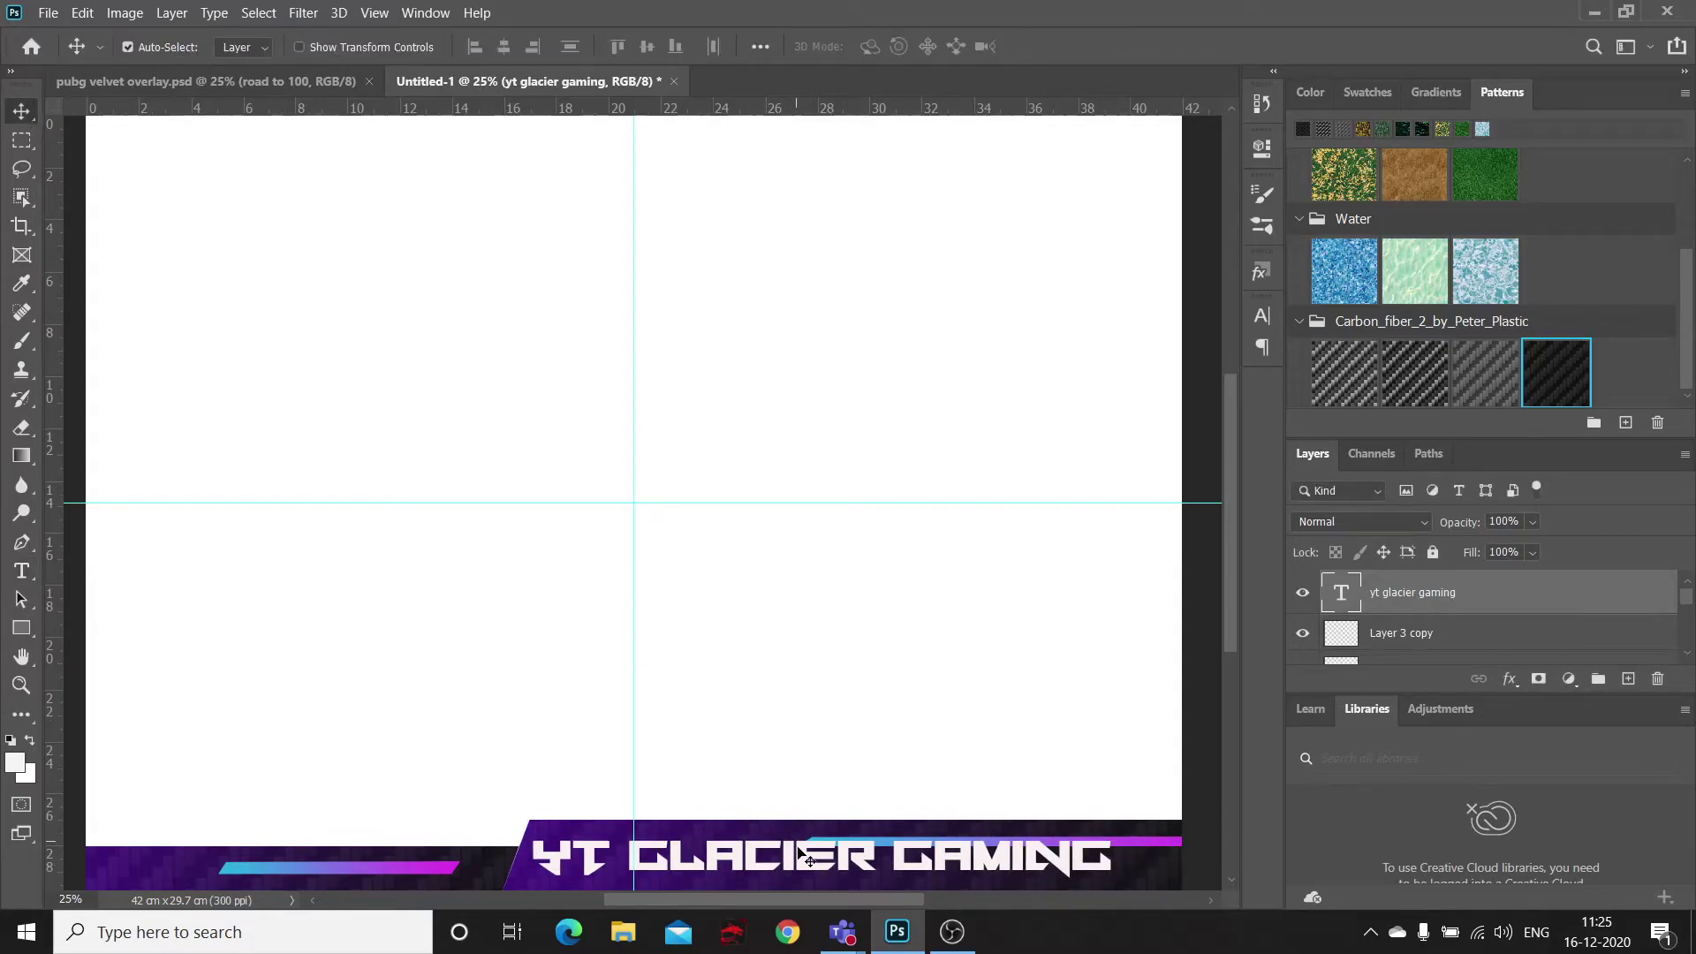
# Step: Scale the title down to about 85% and nudge it slightly left onto the bar
pyautogui.hotkey('ctrl', 't')
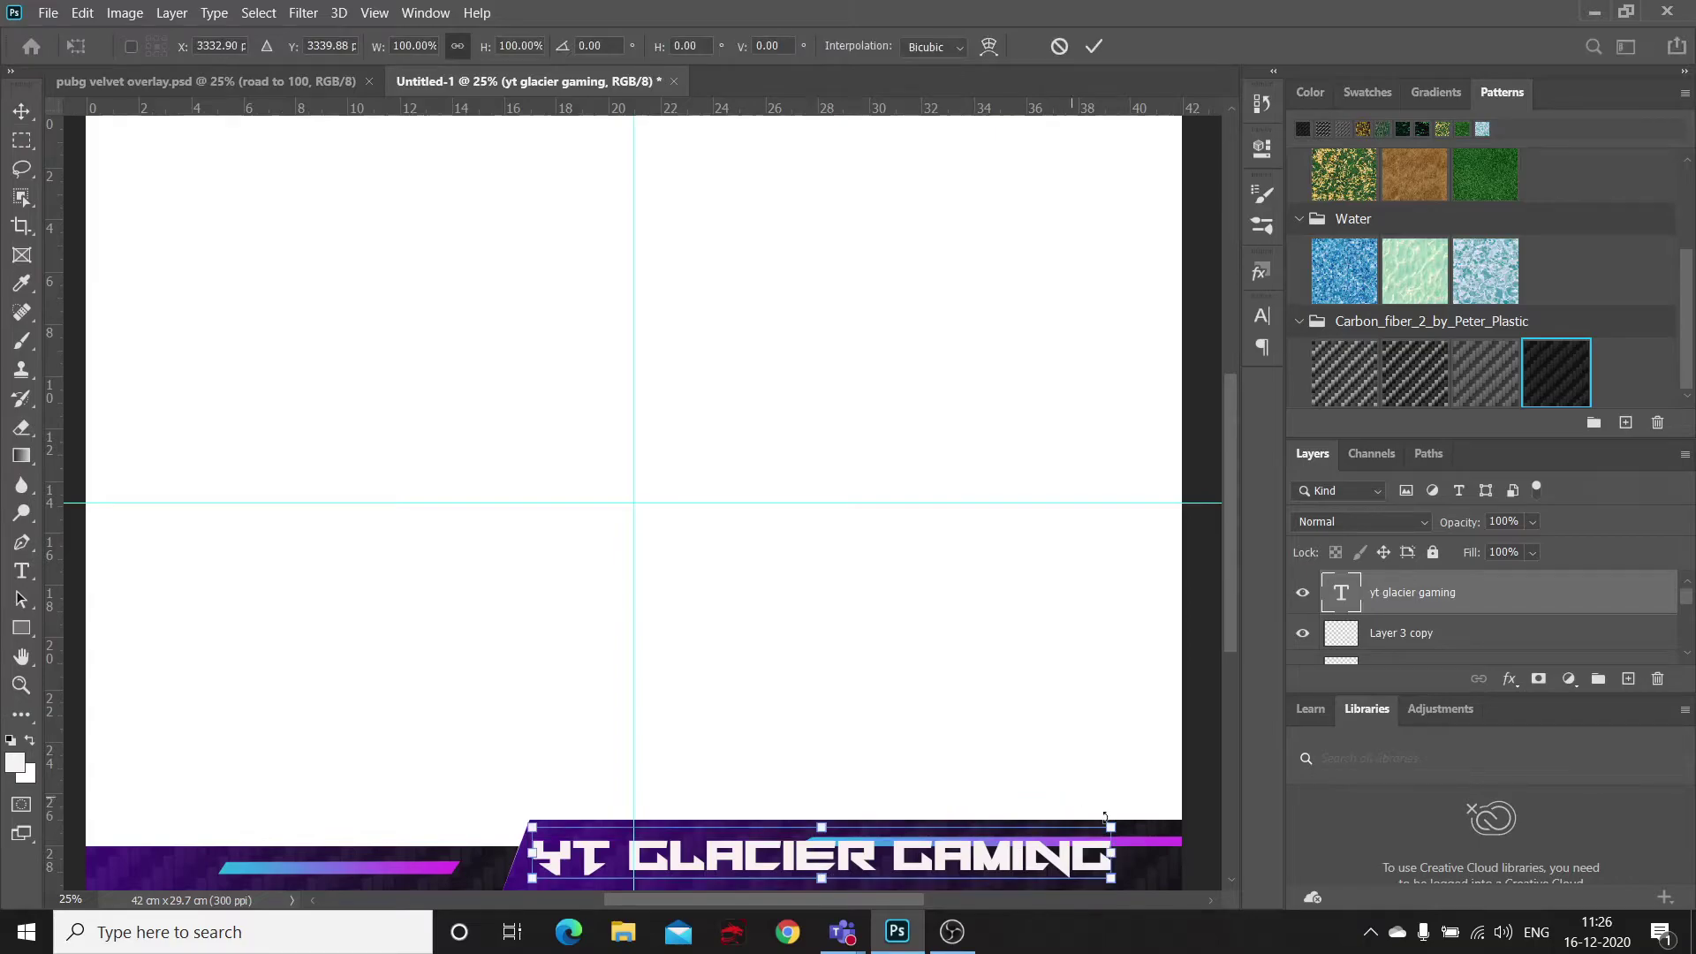
pyautogui.moveTo(1110, 825); pyautogui.dragTo(1063, 847)
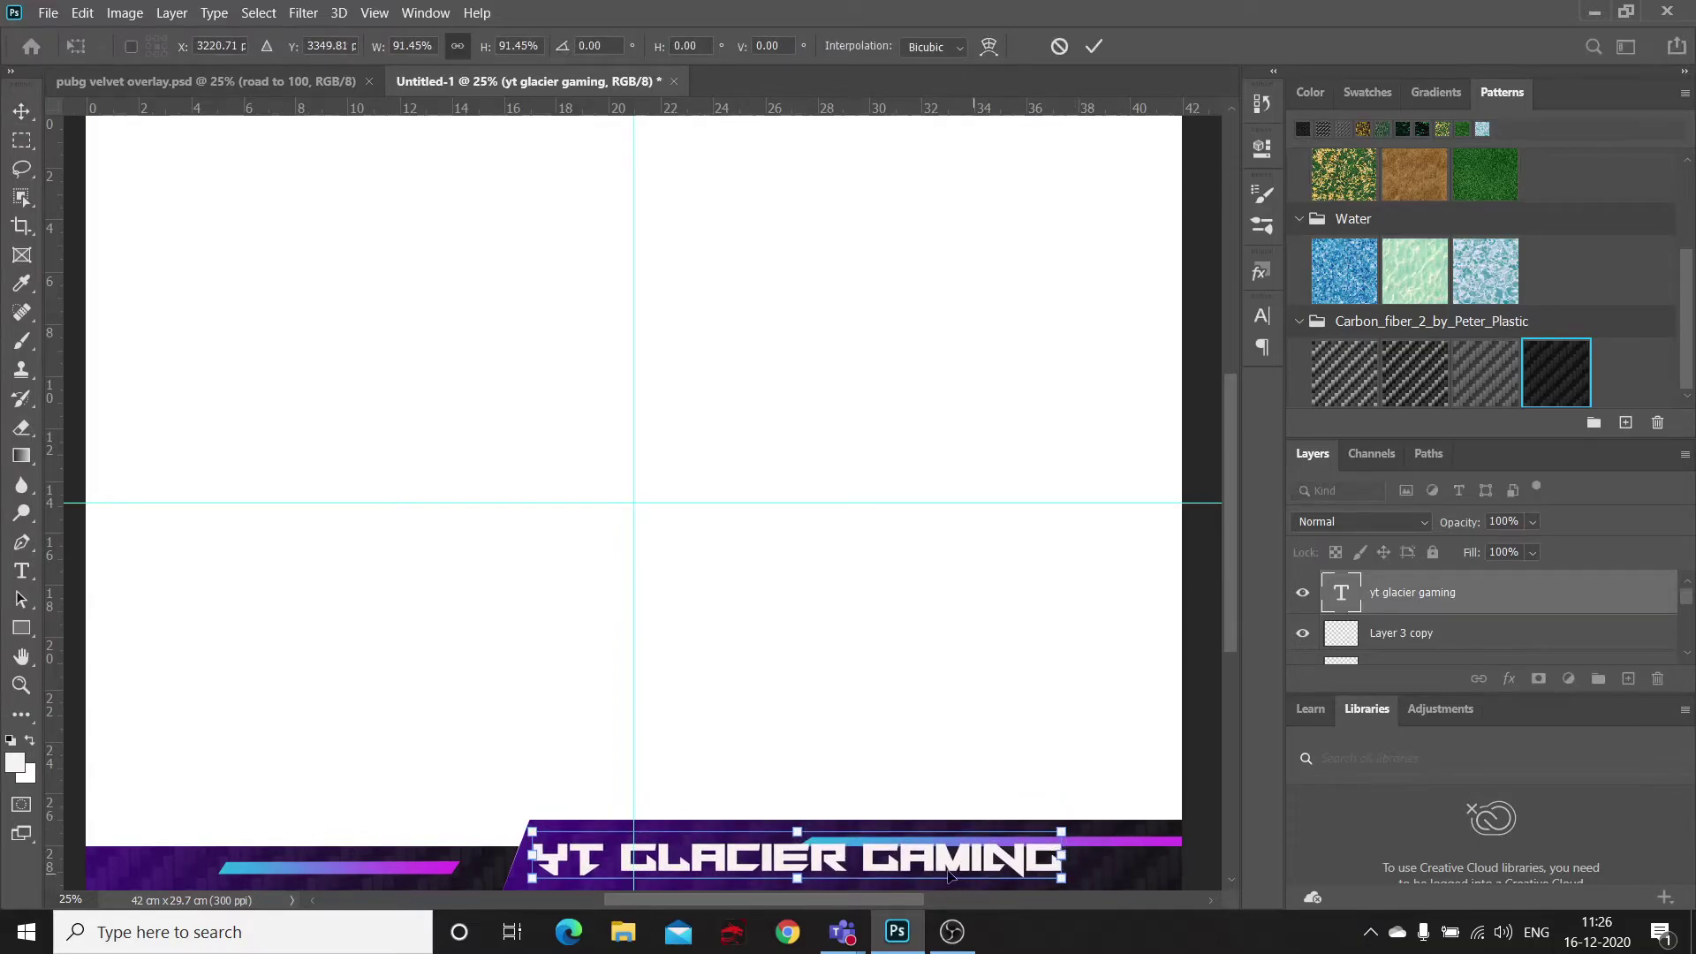
pyautogui.press('Escape')
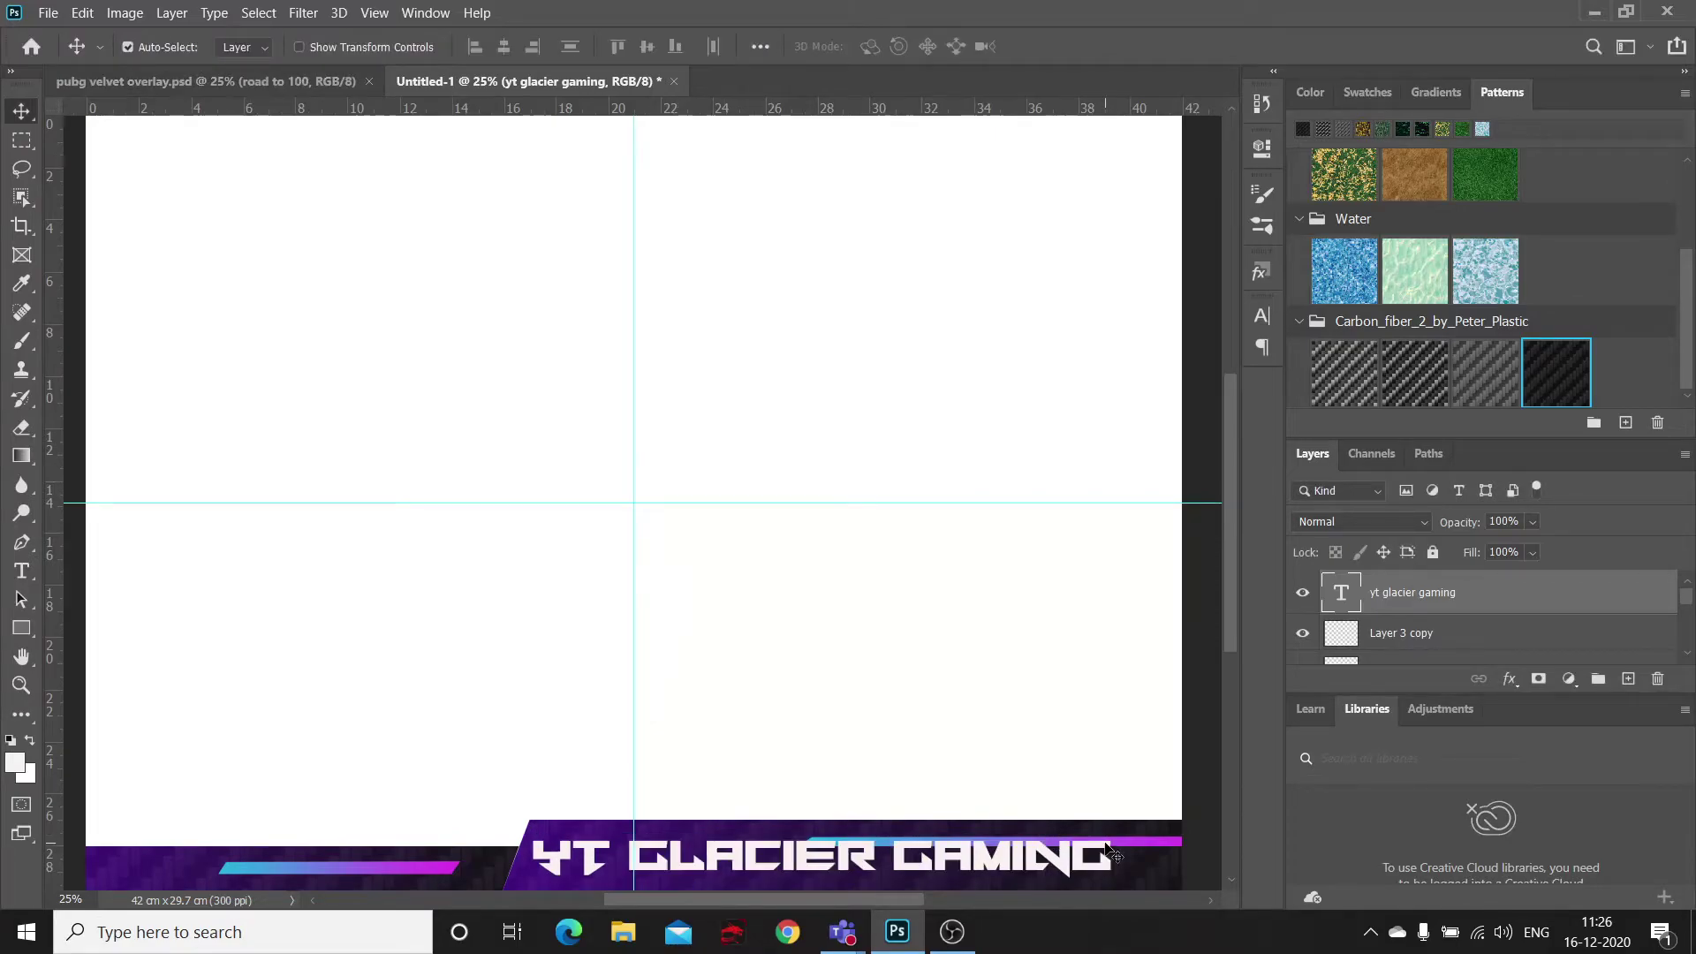
pyautogui.hotkey('ctrl', 't')
pyautogui.moveTo(1102, 835); pyautogui.dragTo(1077, 853)
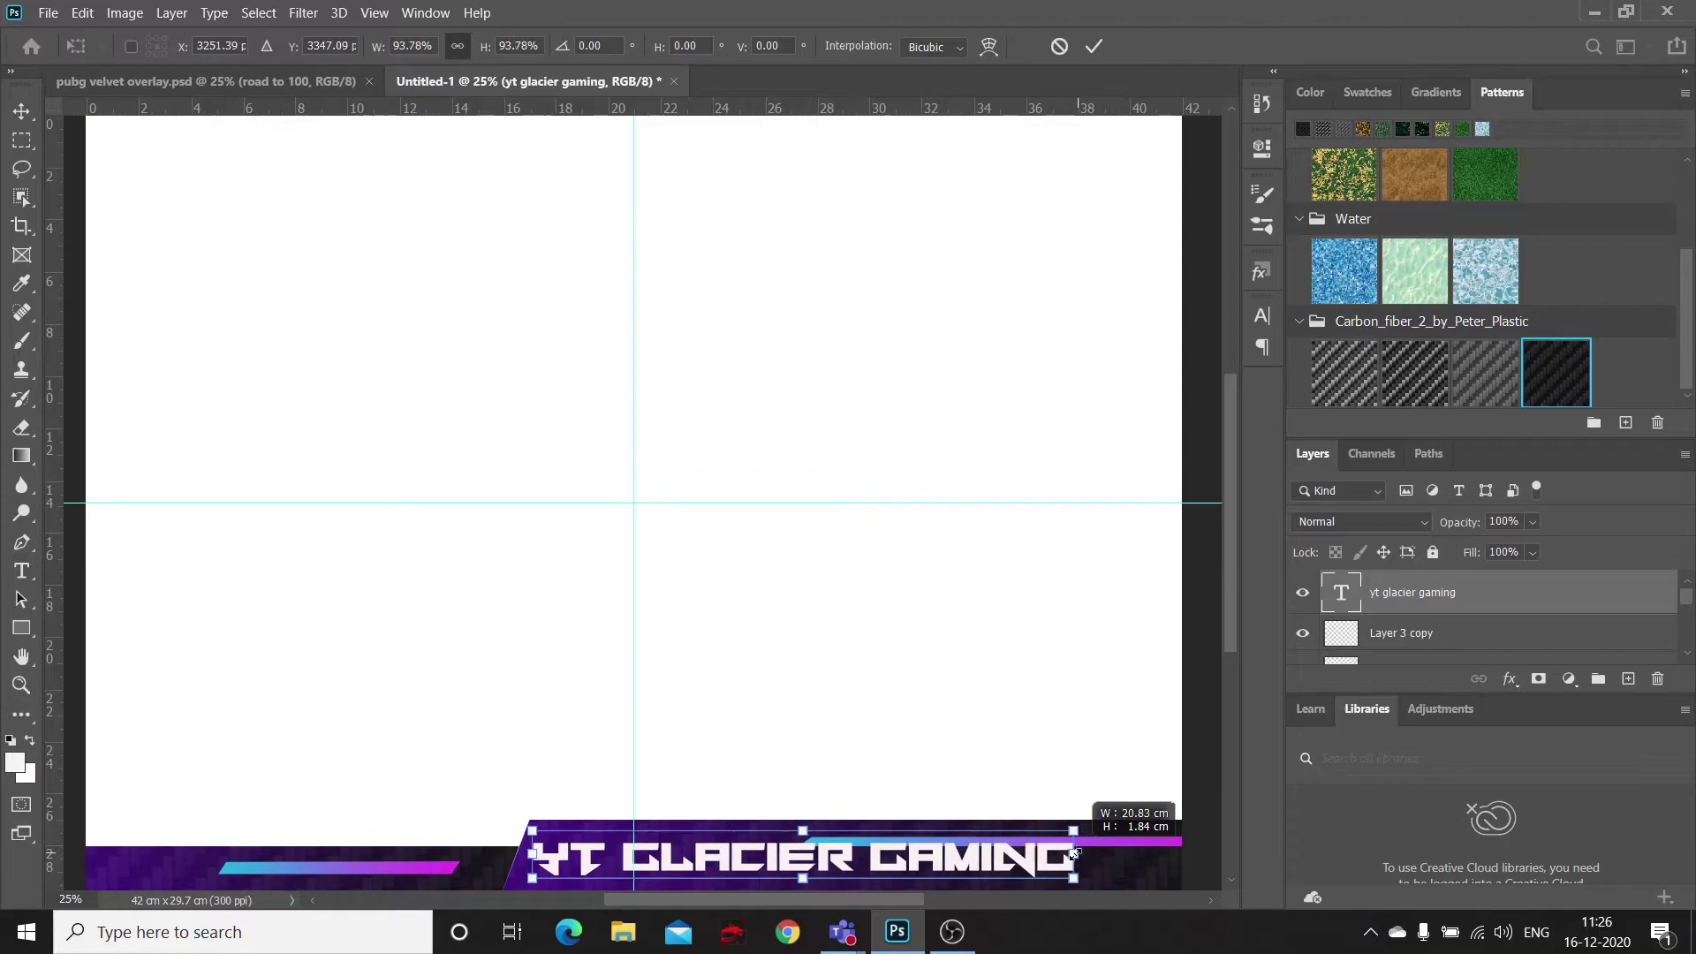
pyautogui.moveTo(1076, 853); pyautogui.dragTo(1069, 855)
pyautogui.moveTo(934, 871); pyautogui.dragTo(942, 871)
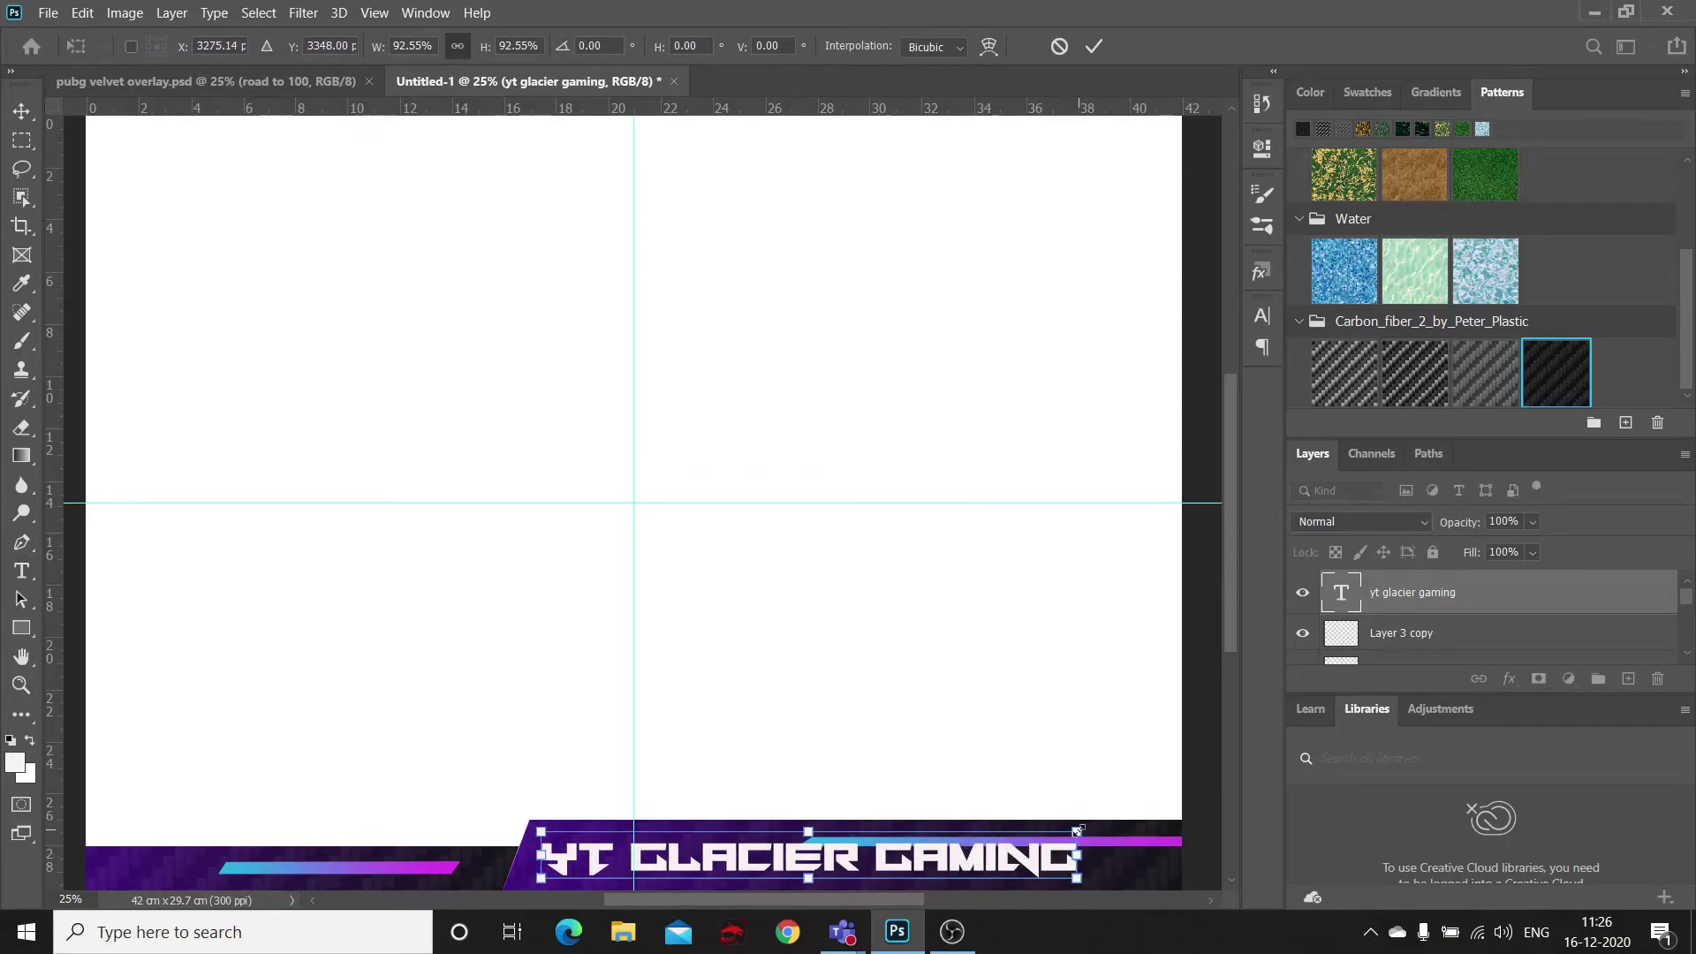
pyautogui.moveTo(1078, 831); pyautogui.dragTo(952, 870)
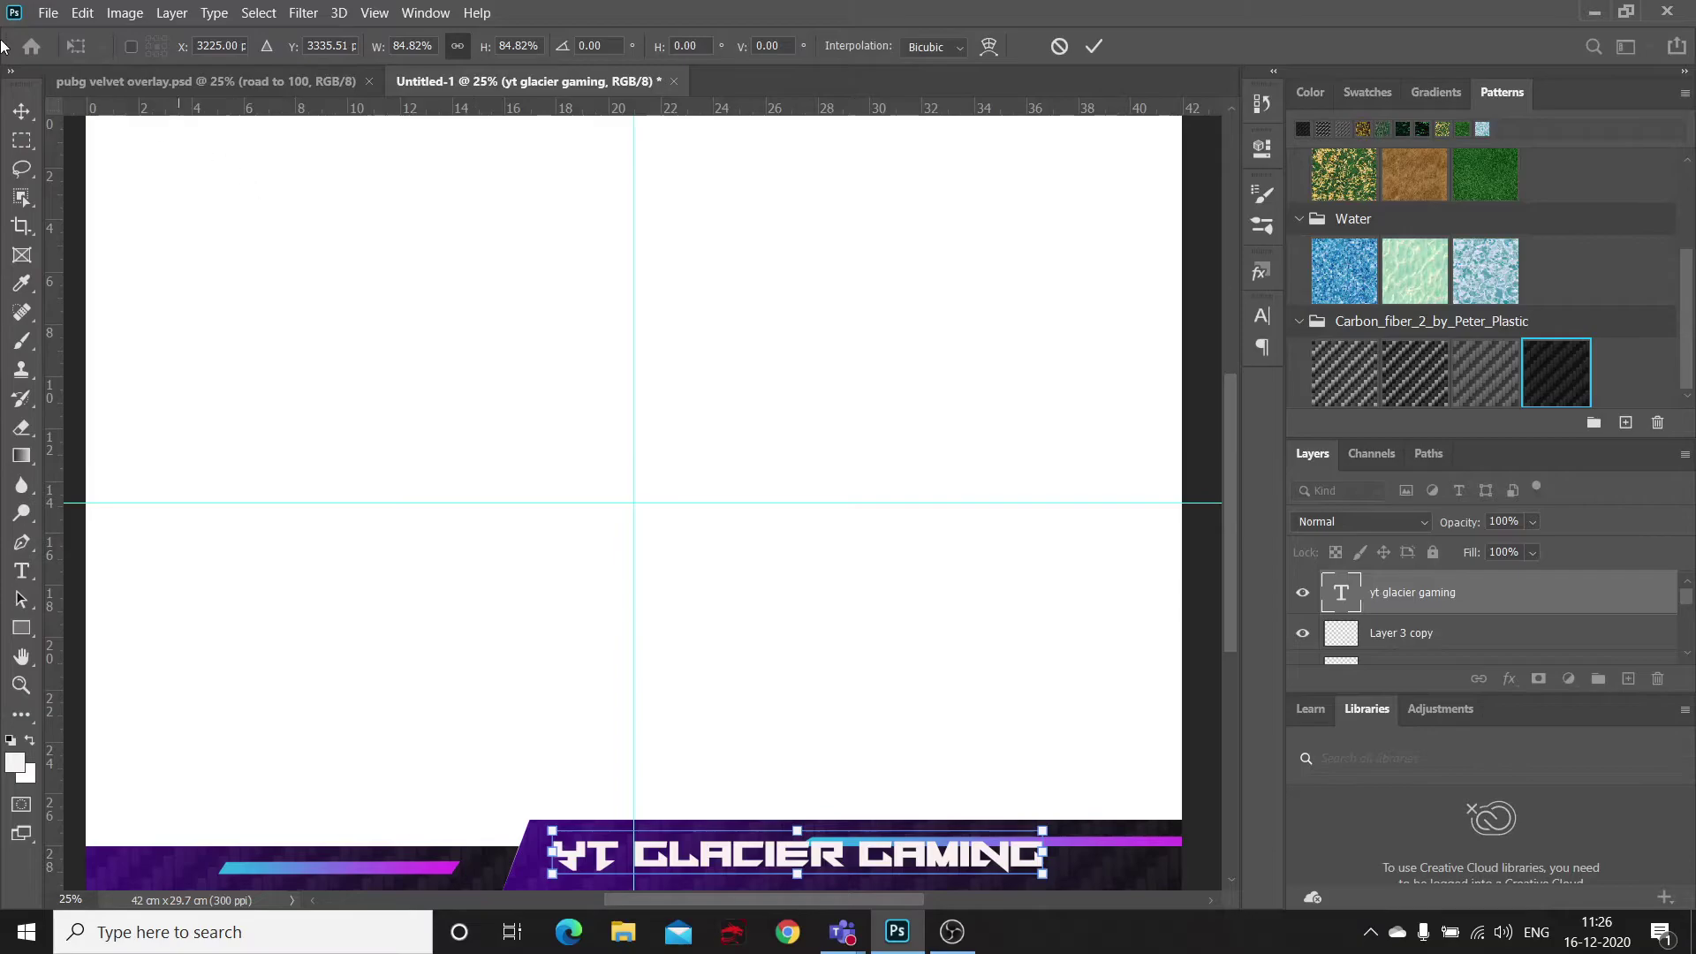
pyautogui.click(21, 111)
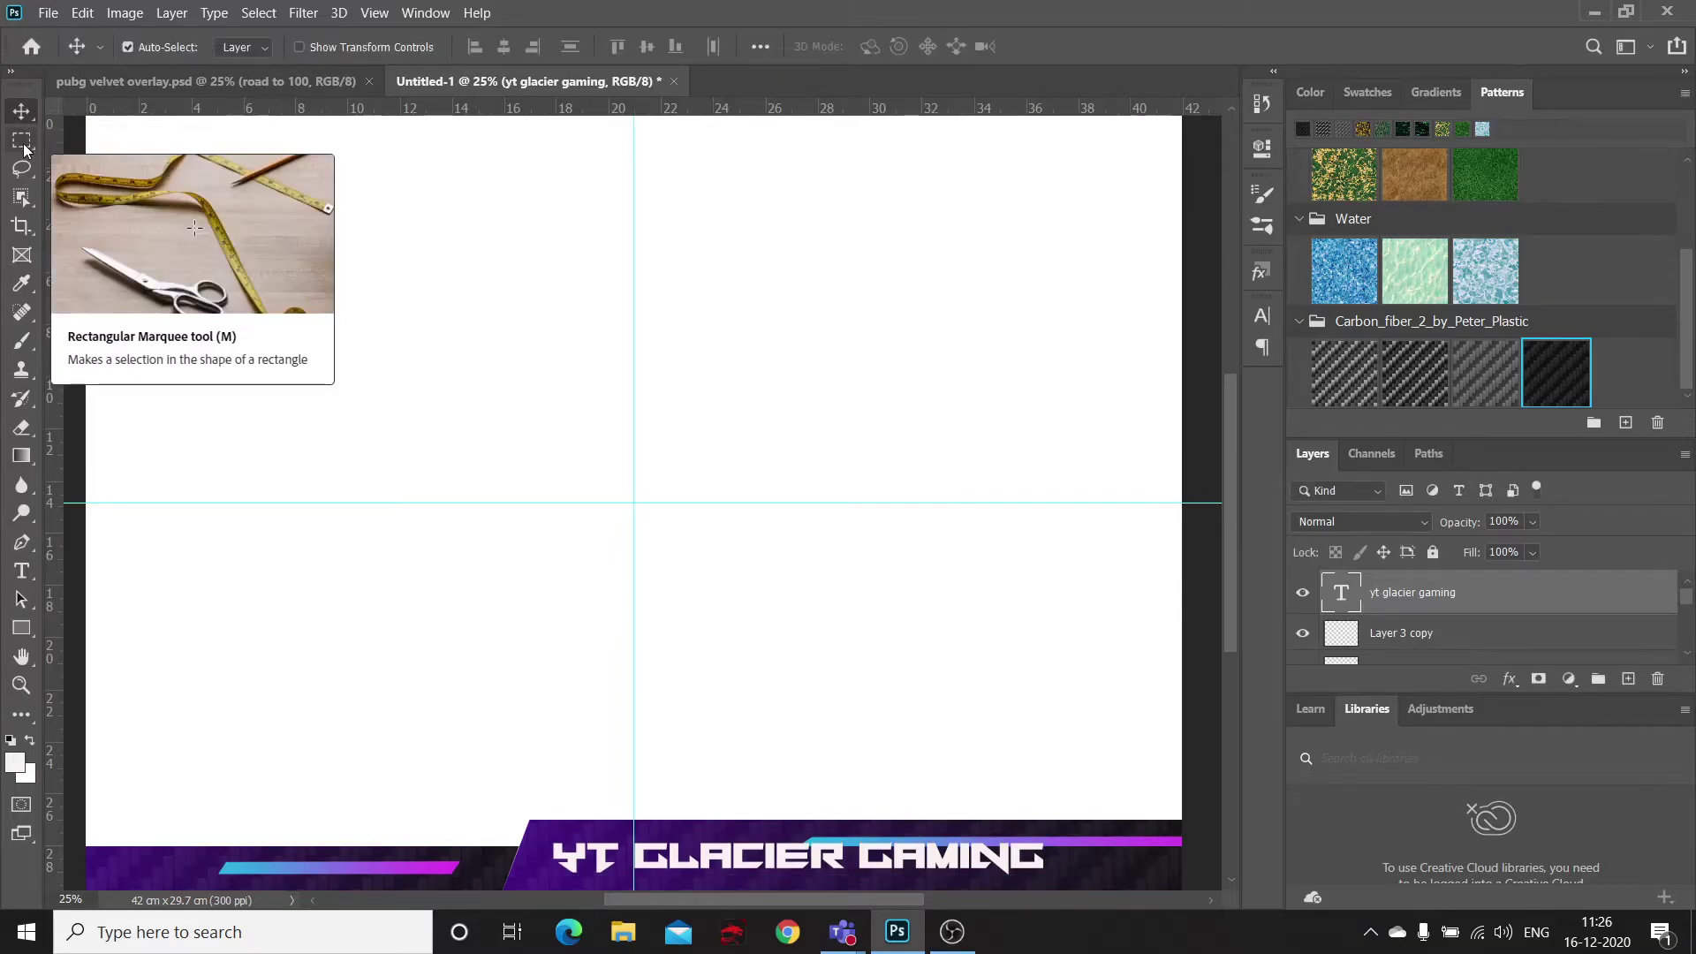
pyautogui.press('Left')
pyautogui.press('Left')
pyautogui.press('Left')
pyautogui.press('Left')
pyautogui.press('Left')
pyautogui.press('Left')
pyautogui.press('Left')
pyautogui.press('Left')
pyautogui.press('Left')
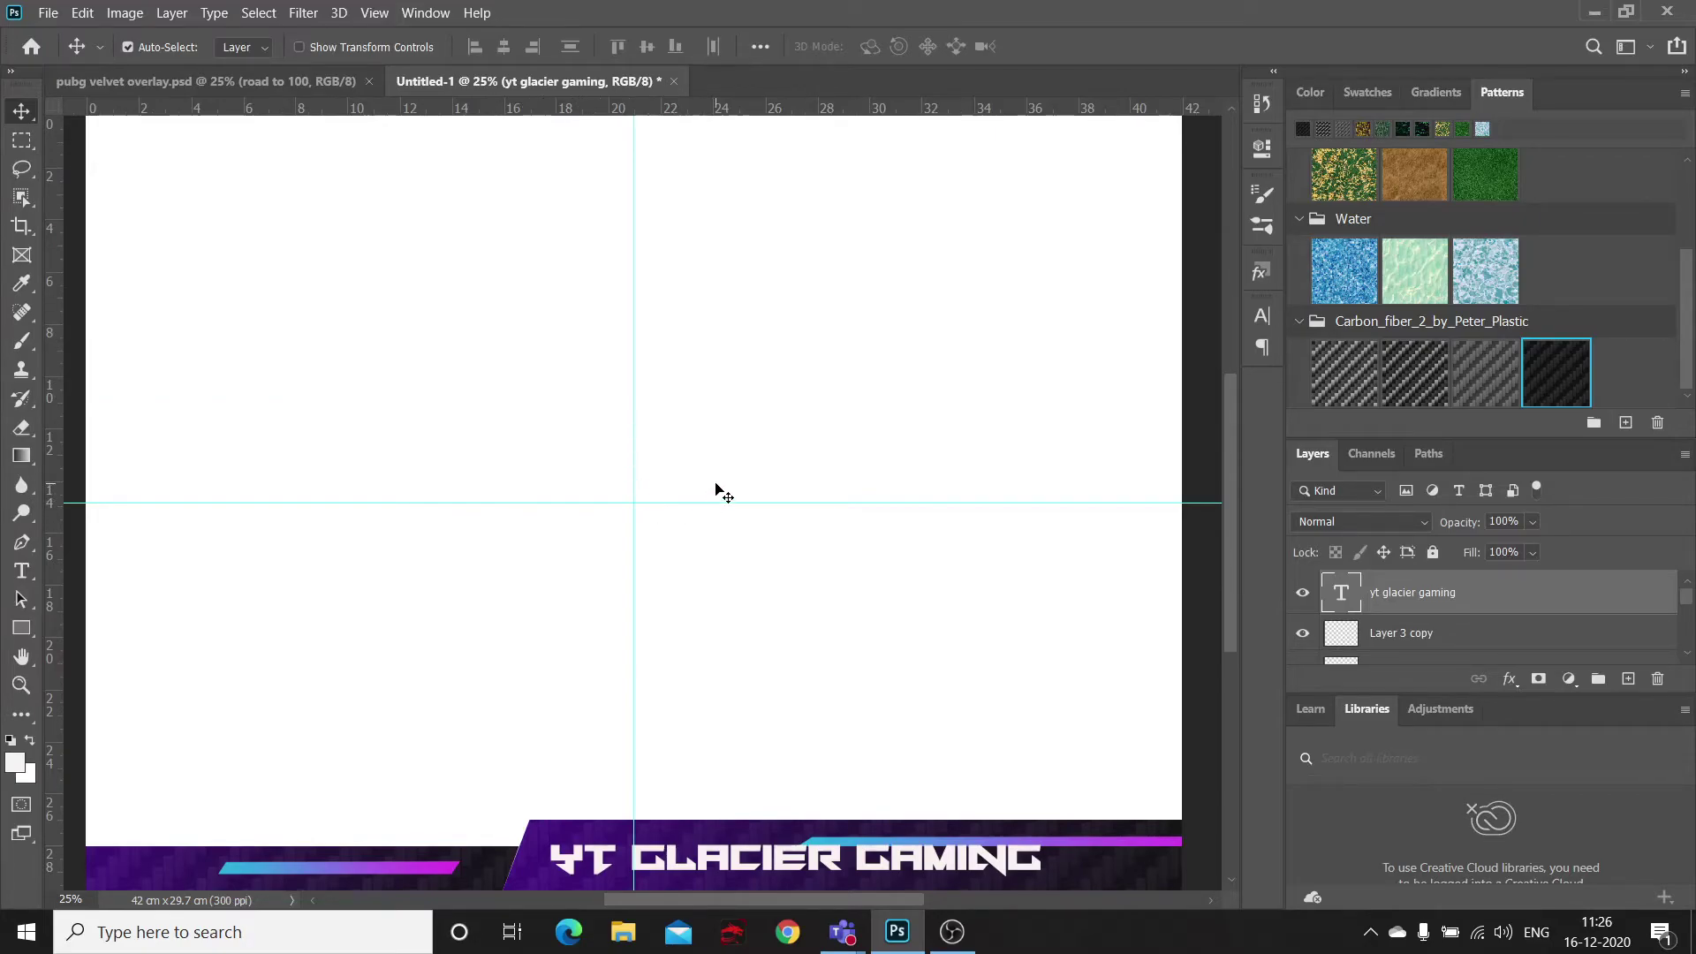
# Step: Open notifi-bell-youtube.png and drag it into the Untitled-1 overlay document
pyautogui.click(49, 13)
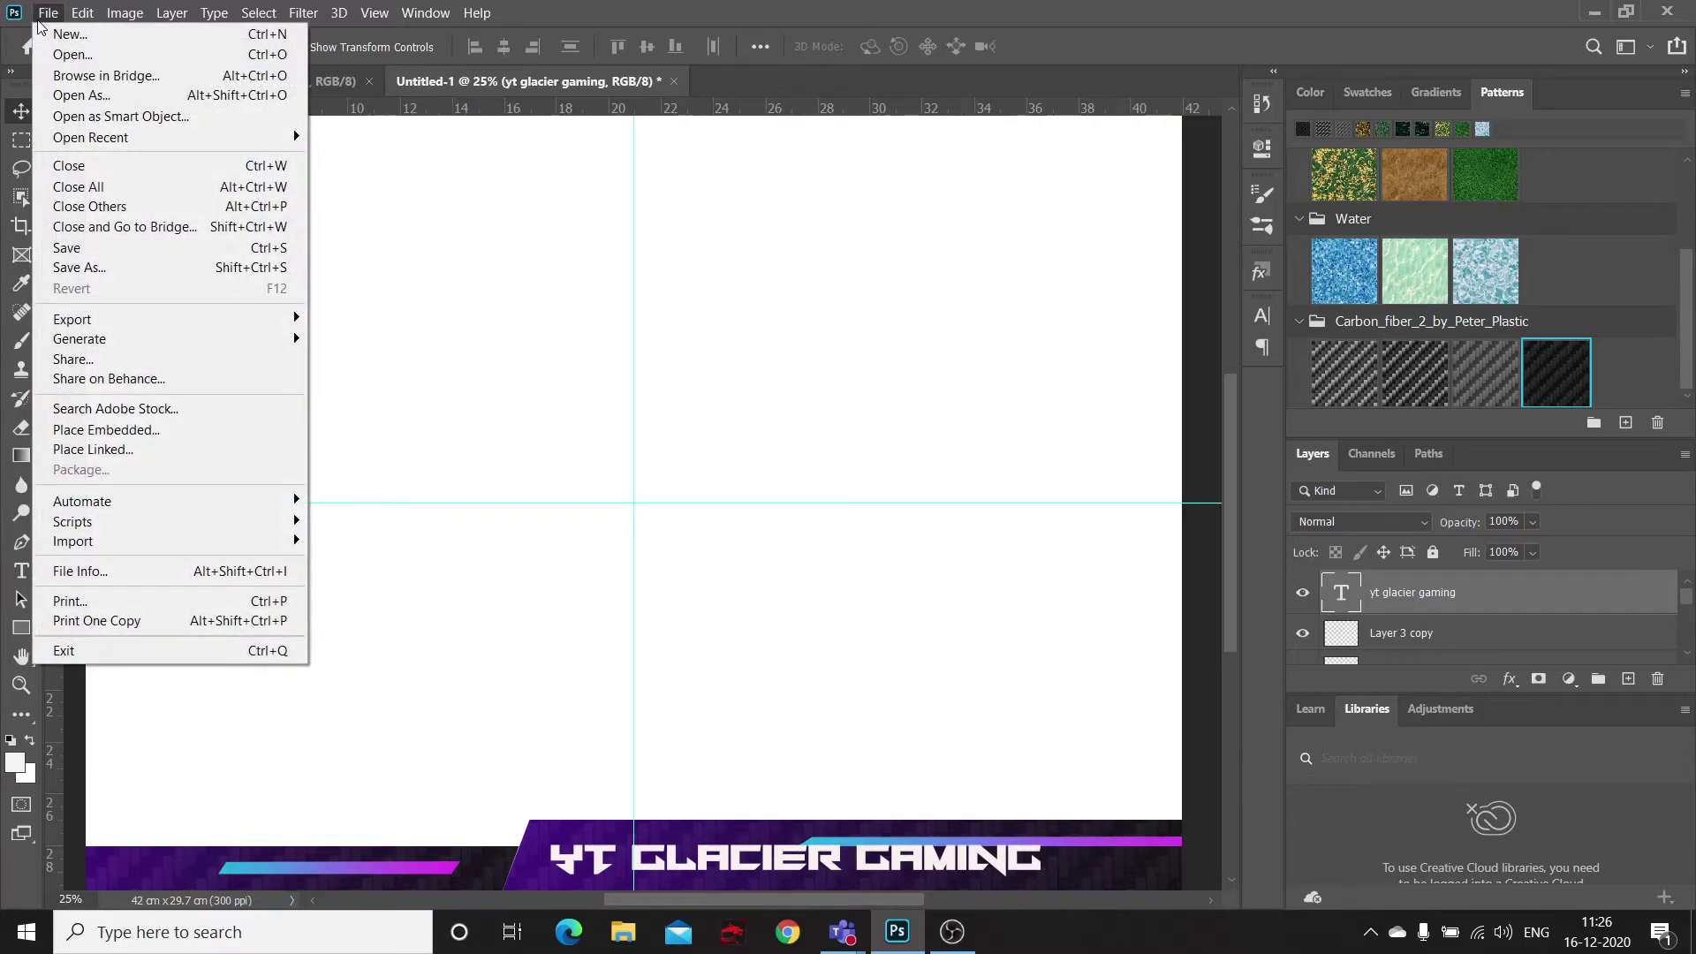
pyautogui.click(71, 55)
pyautogui.scroll(-1, 315, 289)
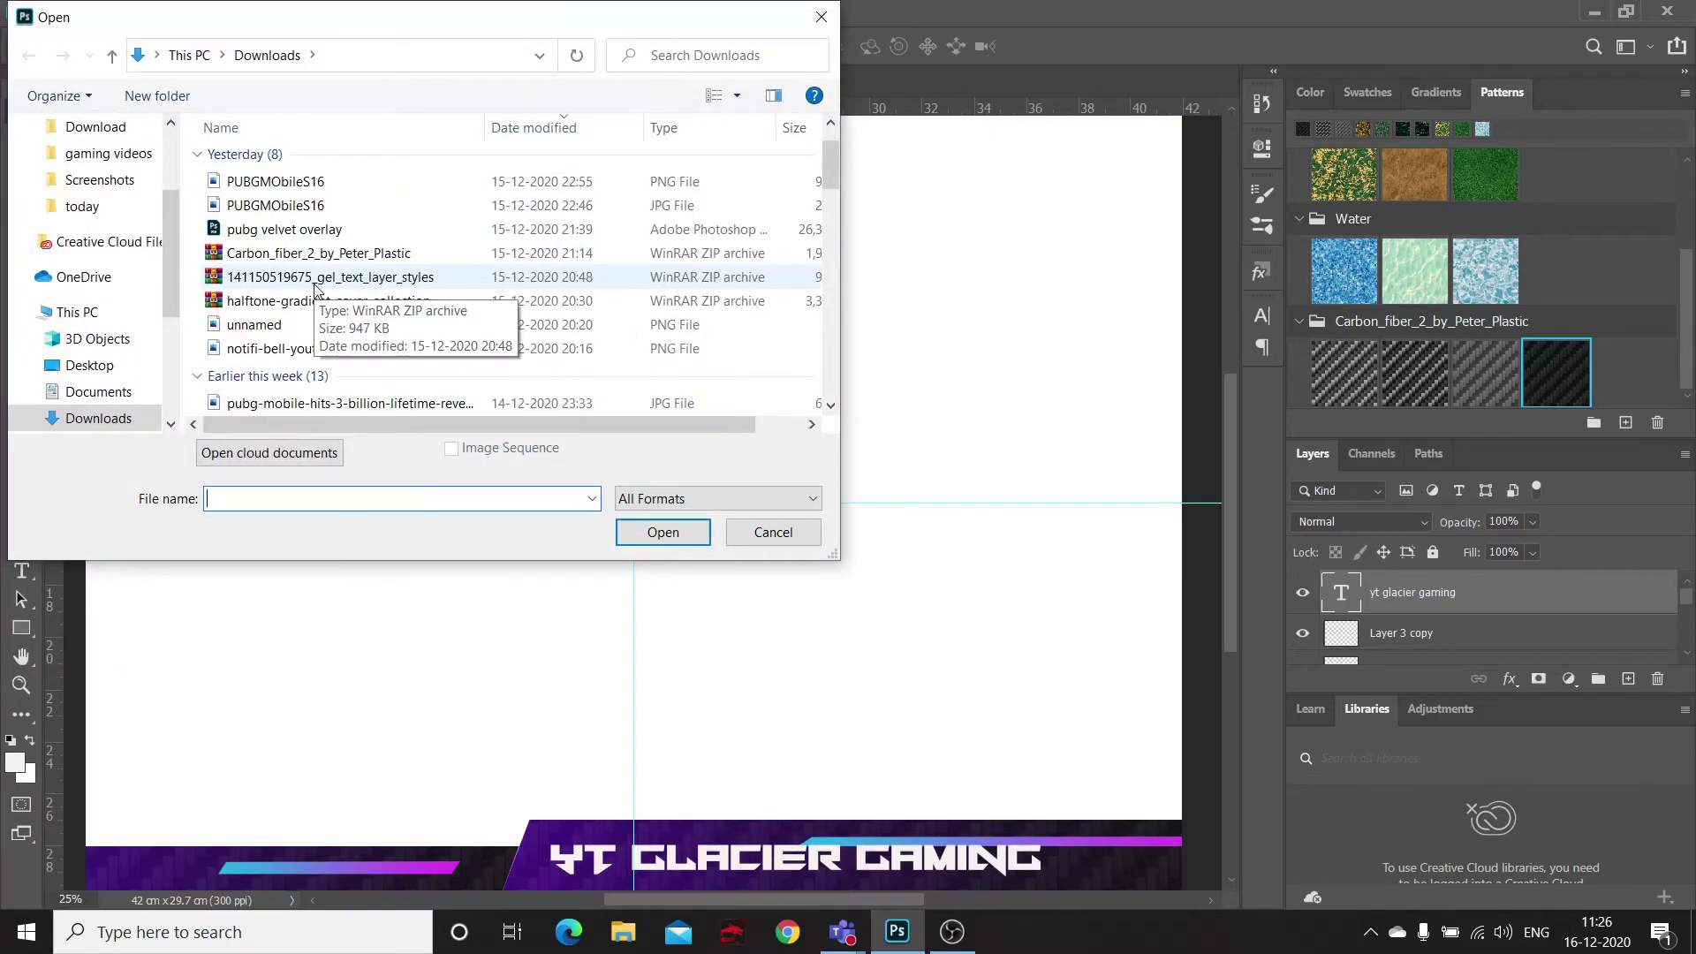
pyautogui.click(334, 351)
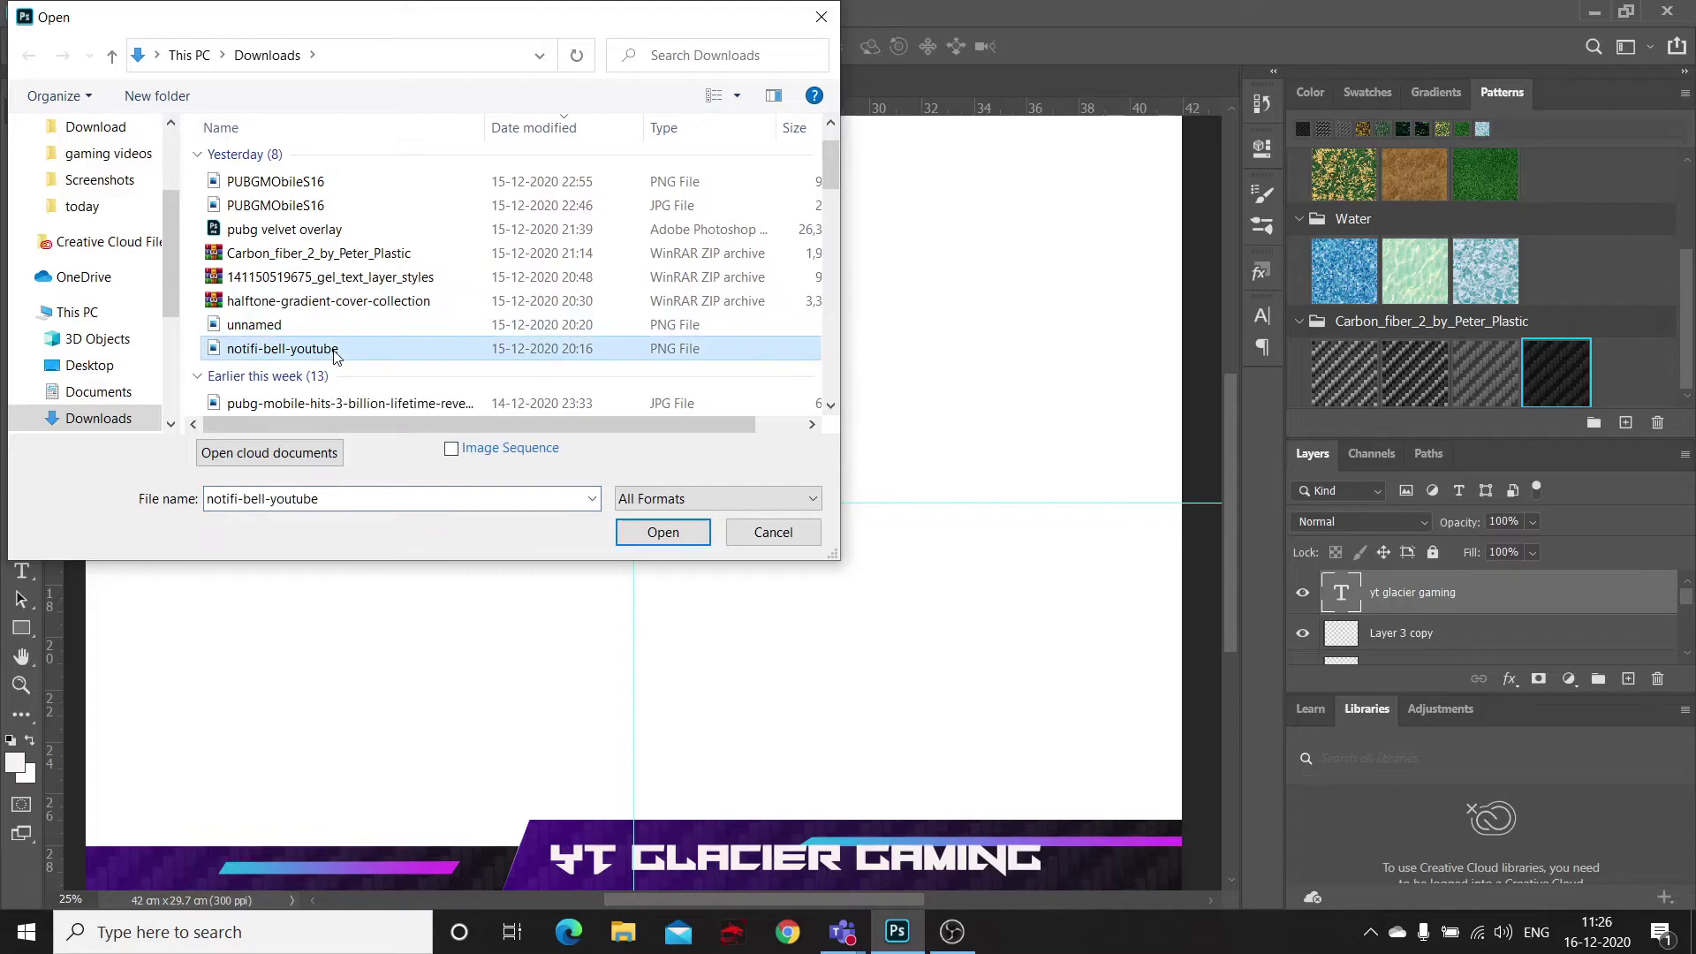
pyautogui.click(664, 533)
pyautogui.moveTo(624, 460)
pyautogui.mouseDown()
pyautogui.moveTo(477, 305)
pyautogui.moveTo(262, 818)
pyautogui.mouseUp()
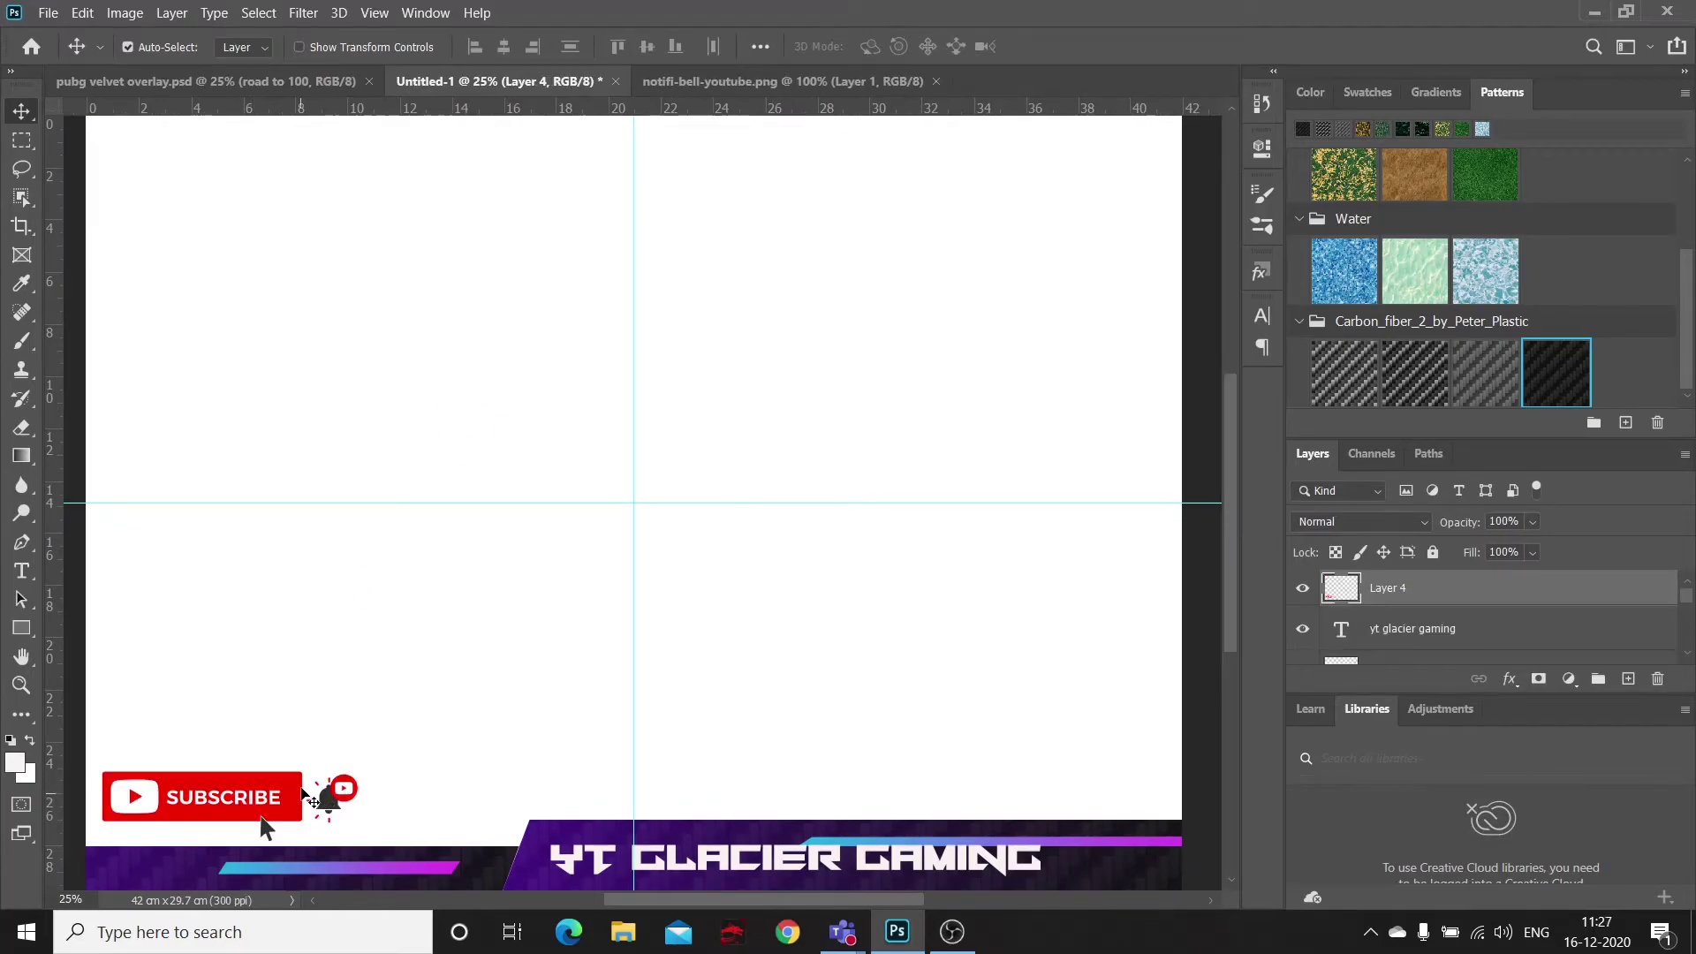
# Step: Scale the subscribe-and-bell graphic to about 70% in the bottom-left, then zoom out
pyautogui.hotkey('ctrl', 't')
pyautogui.moveTo(262, 817); pyautogui.dragTo(261, 823)
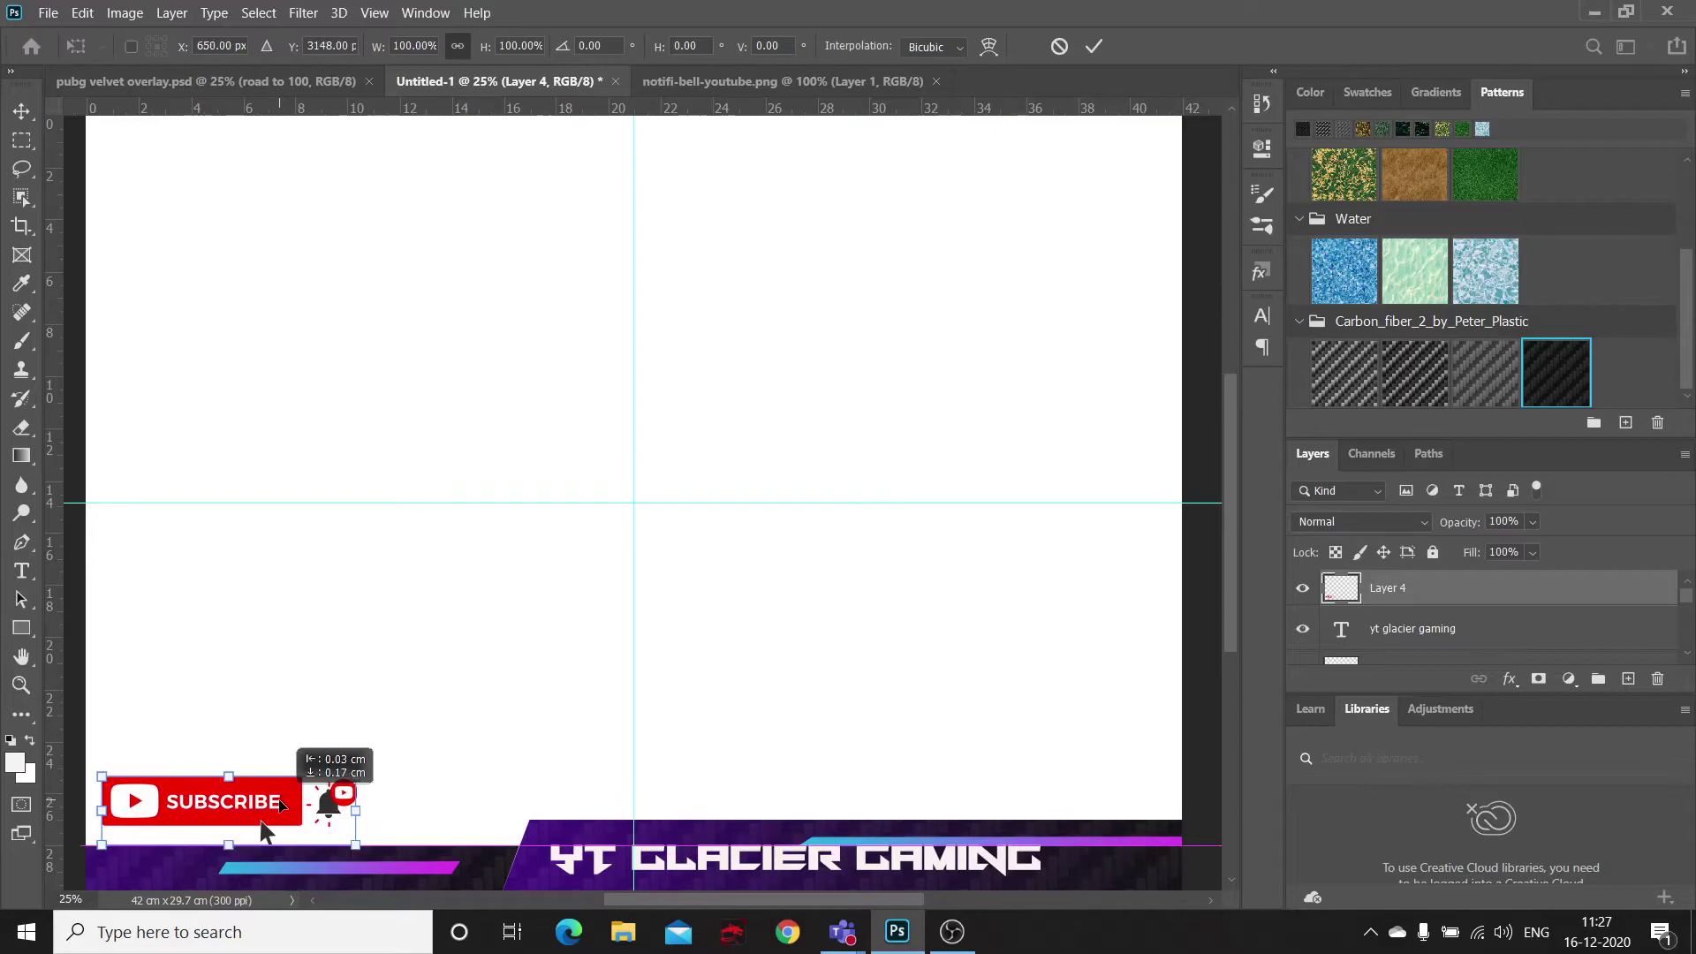
pyautogui.moveTo(355, 776); pyautogui.dragTo(210, 844)
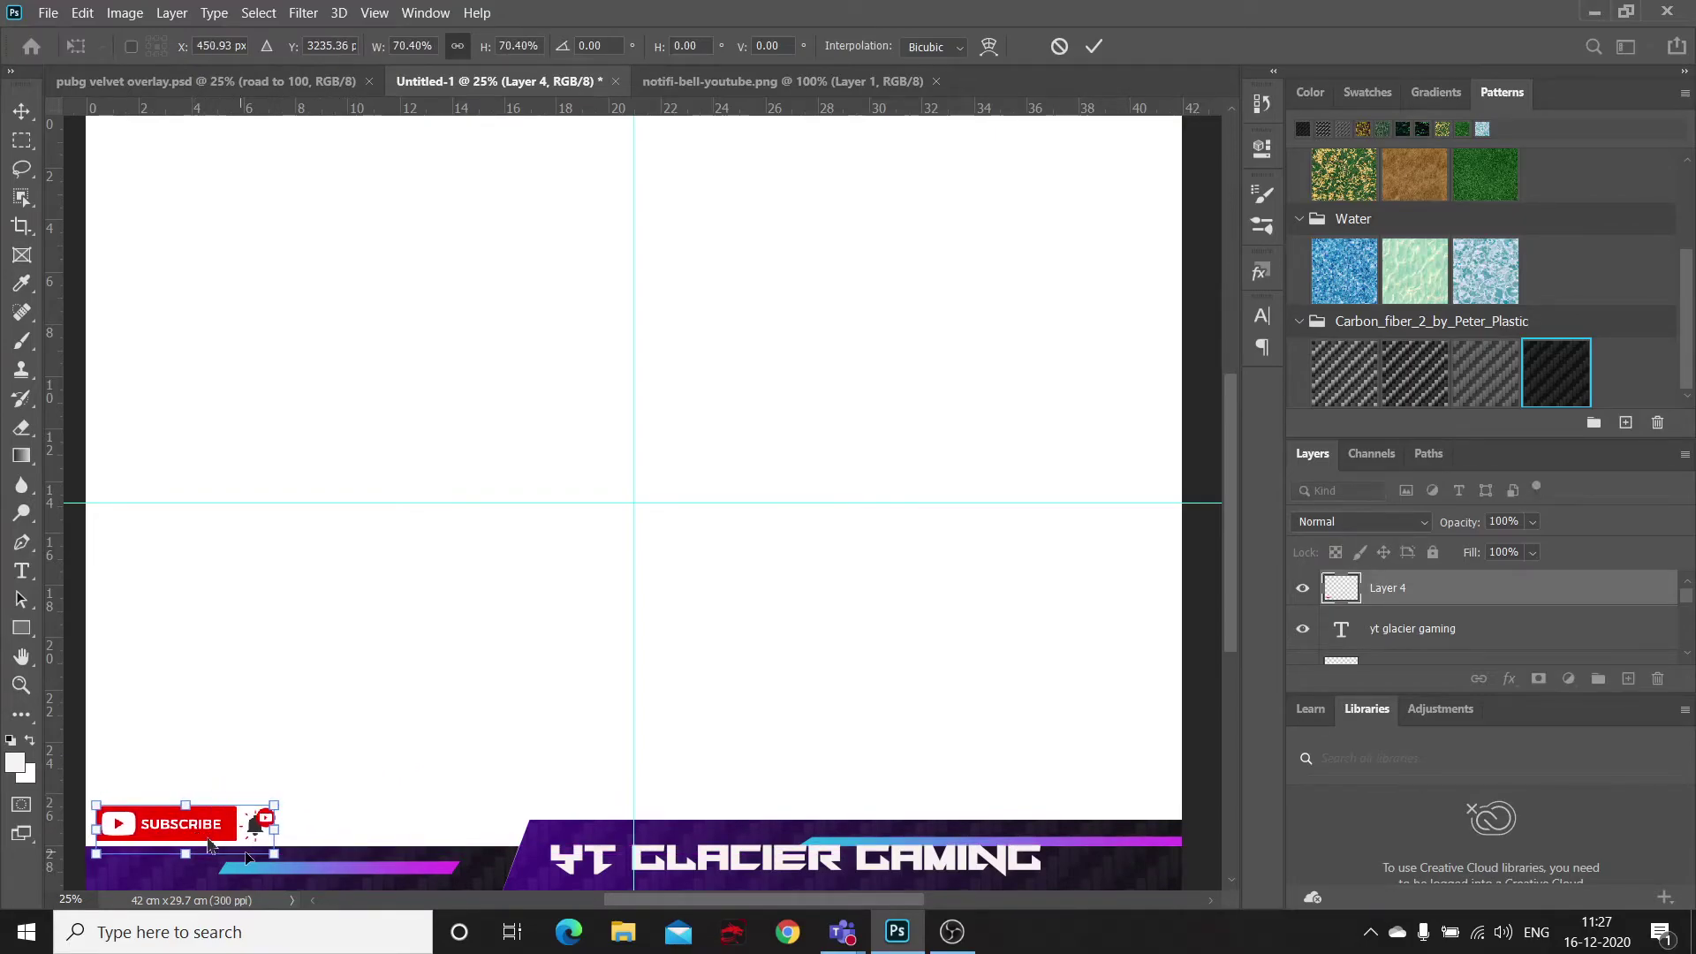
pyautogui.press('Return')
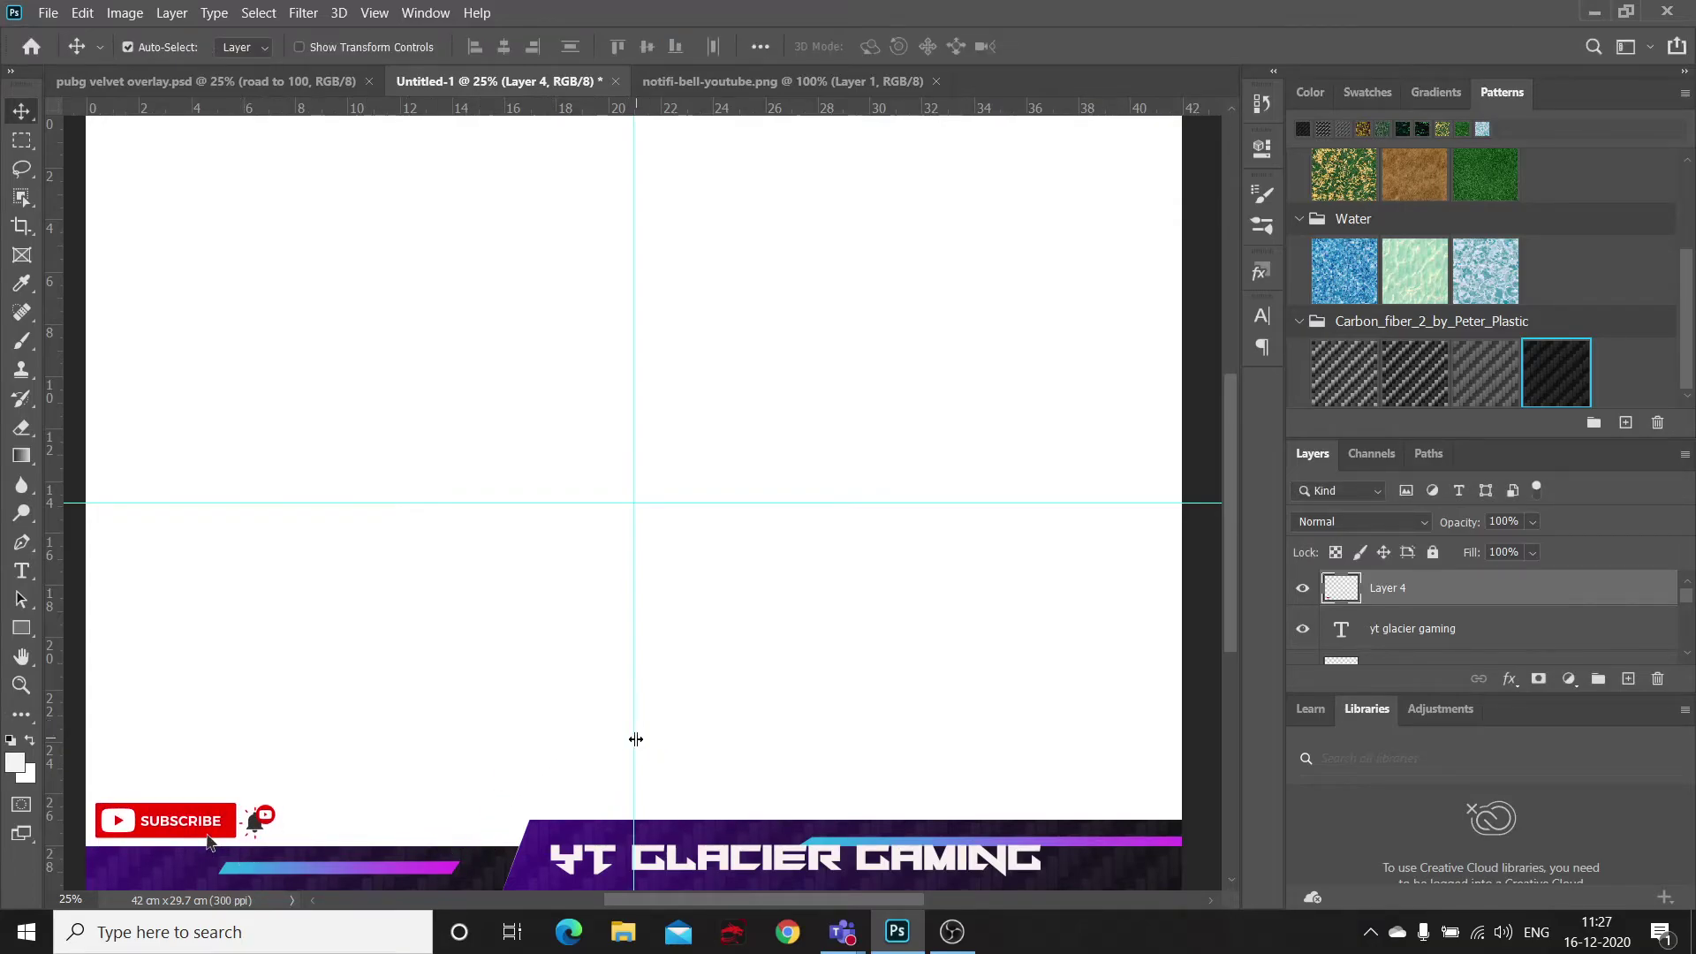
pyautogui.hotkey('ctrl', '-')
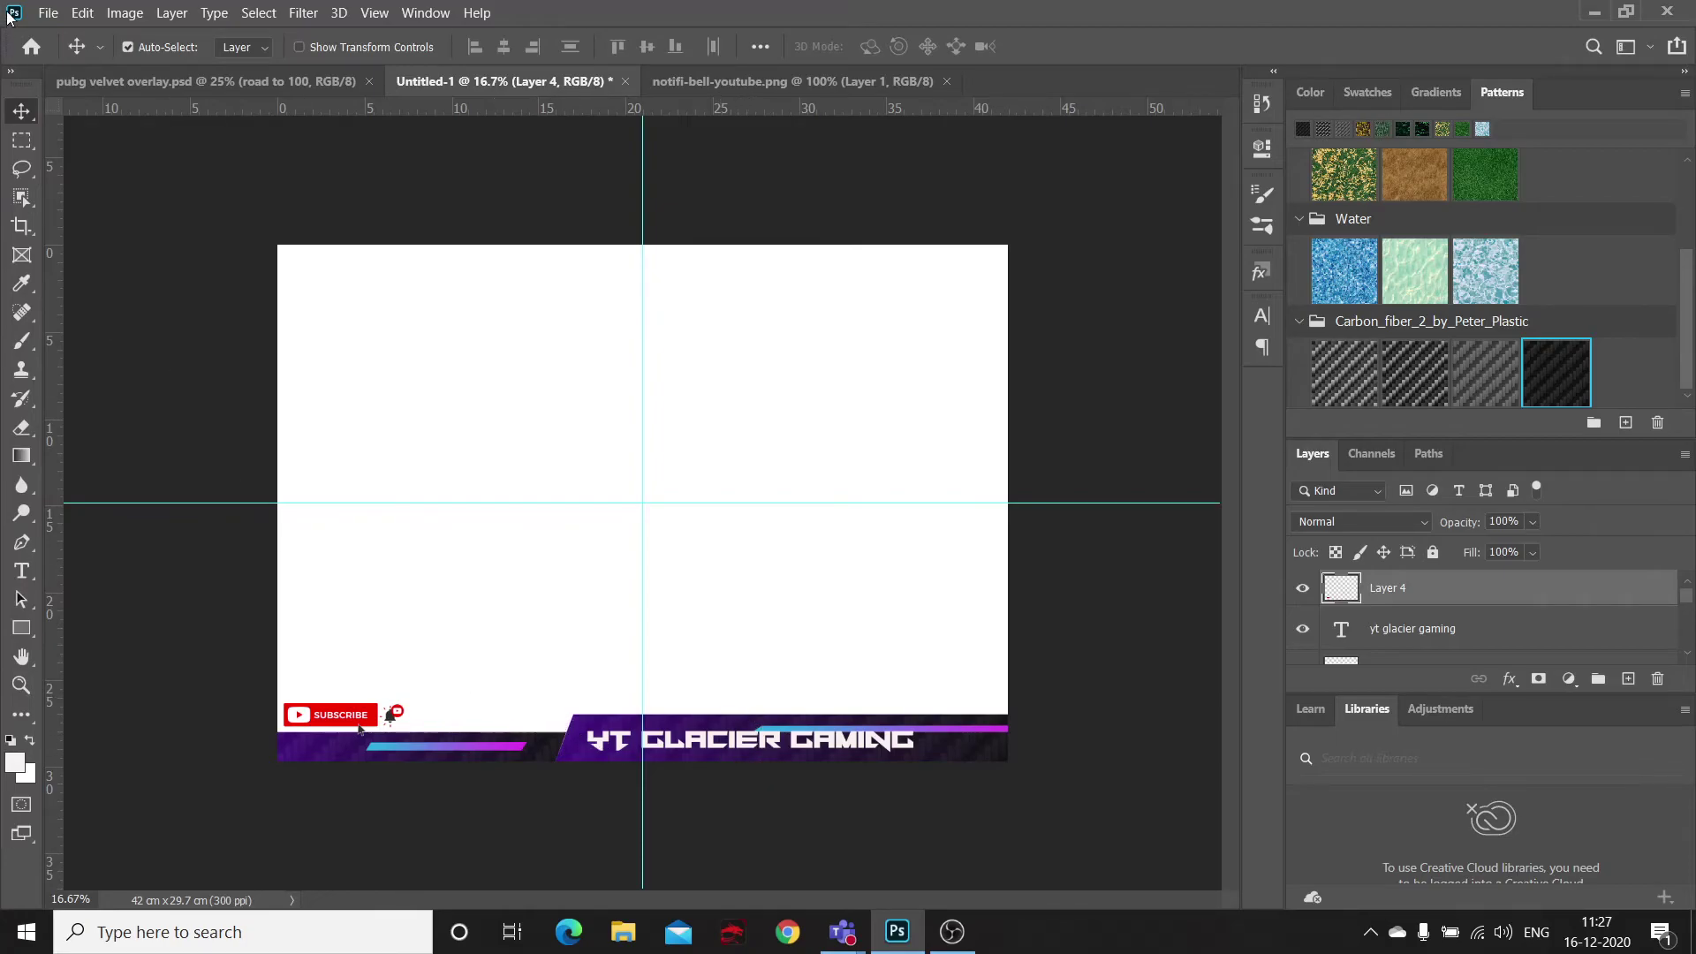
# Step: Delete the Background layer via its right-click menu and confirm with Yes
pyautogui.scroll(-3, 1509, 649)
pyautogui.scroll(-3, 1510, 650)
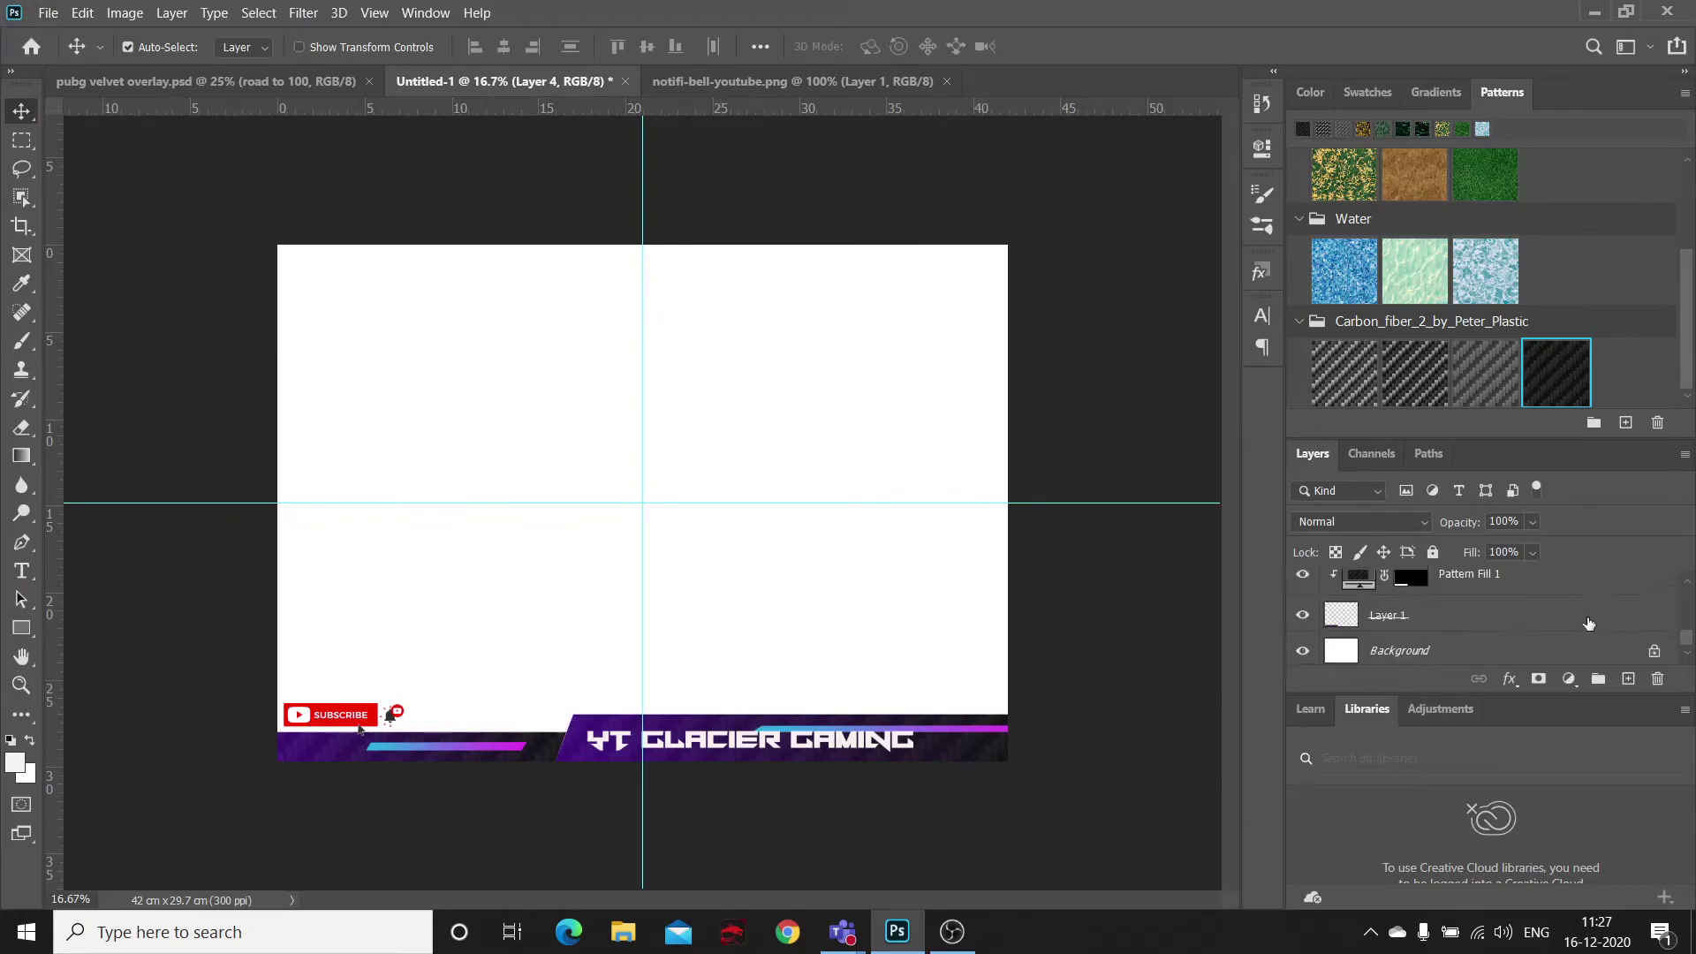
pyautogui.click(1570, 649)
pyautogui.rightClick(1567, 641)
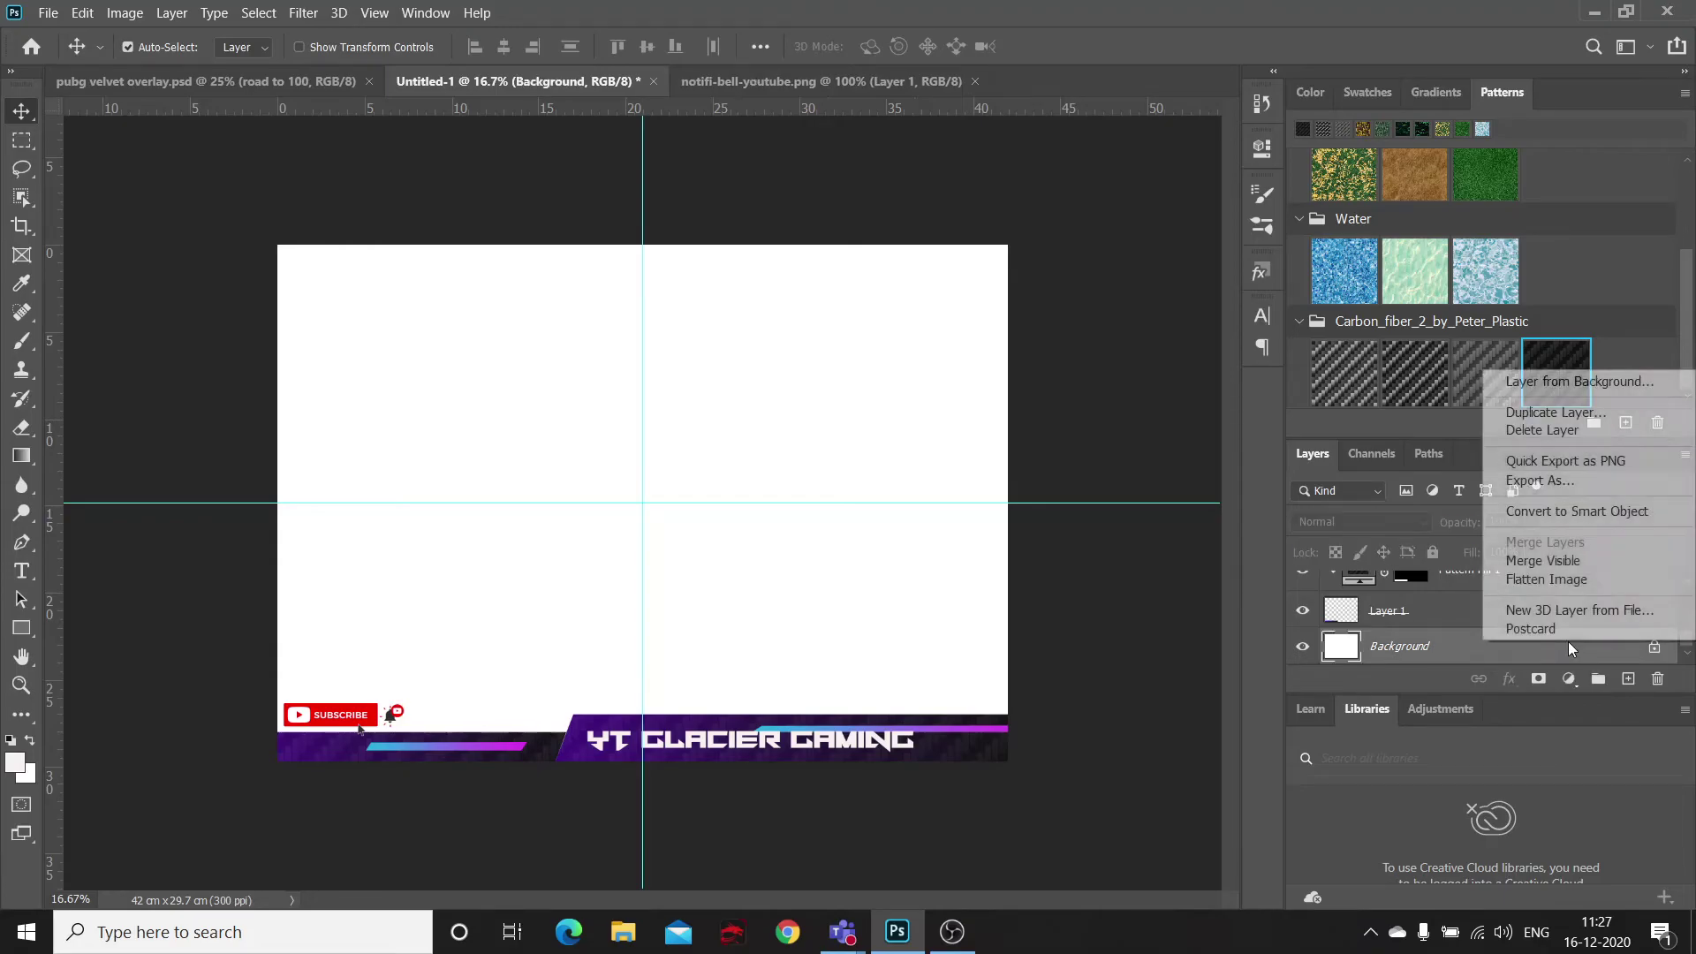
pyautogui.click(1554, 432)
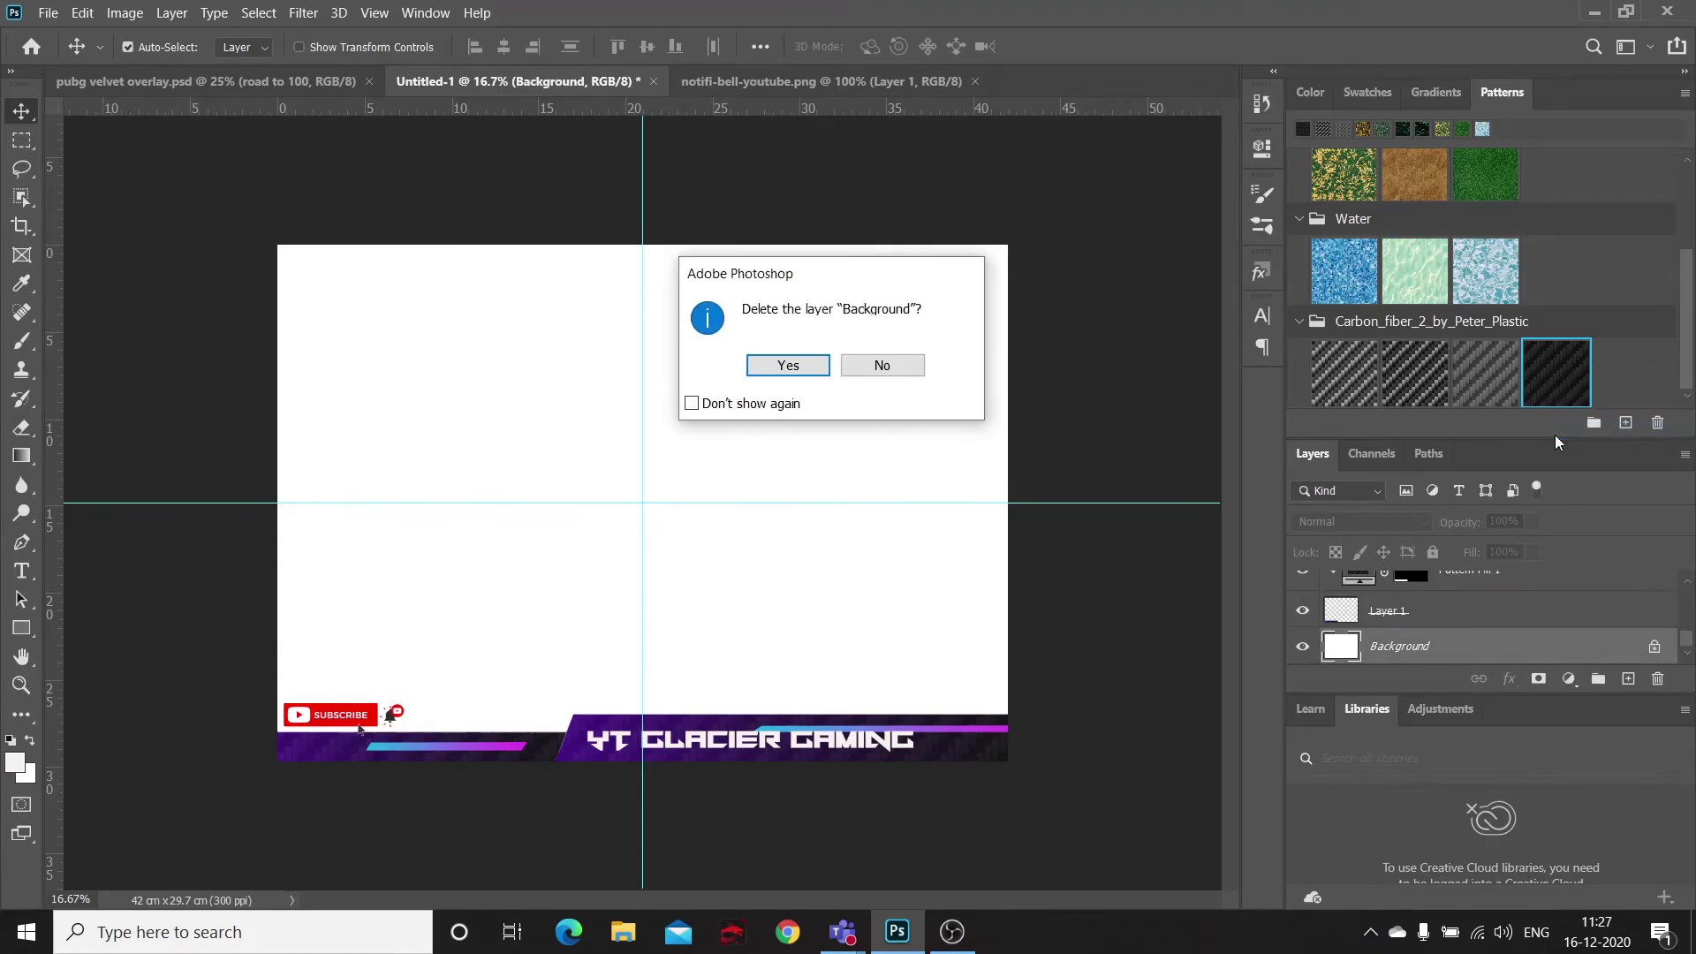
pyautogui.click(818, 368)
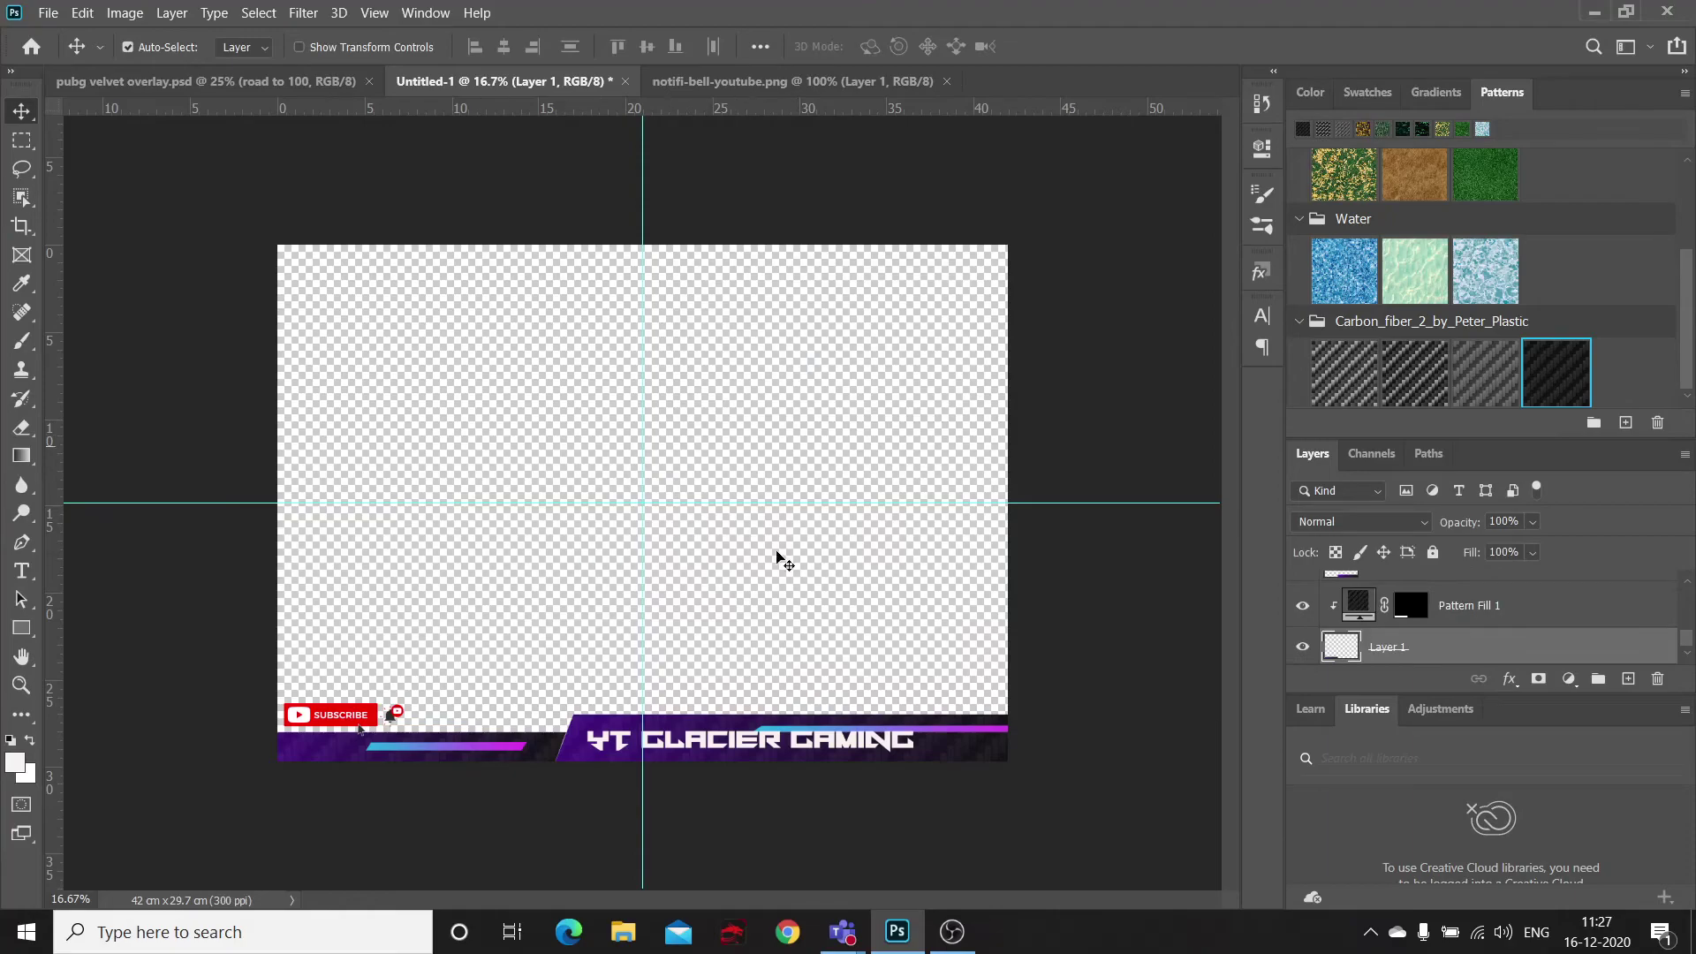
pyautogui.click(48, 13)
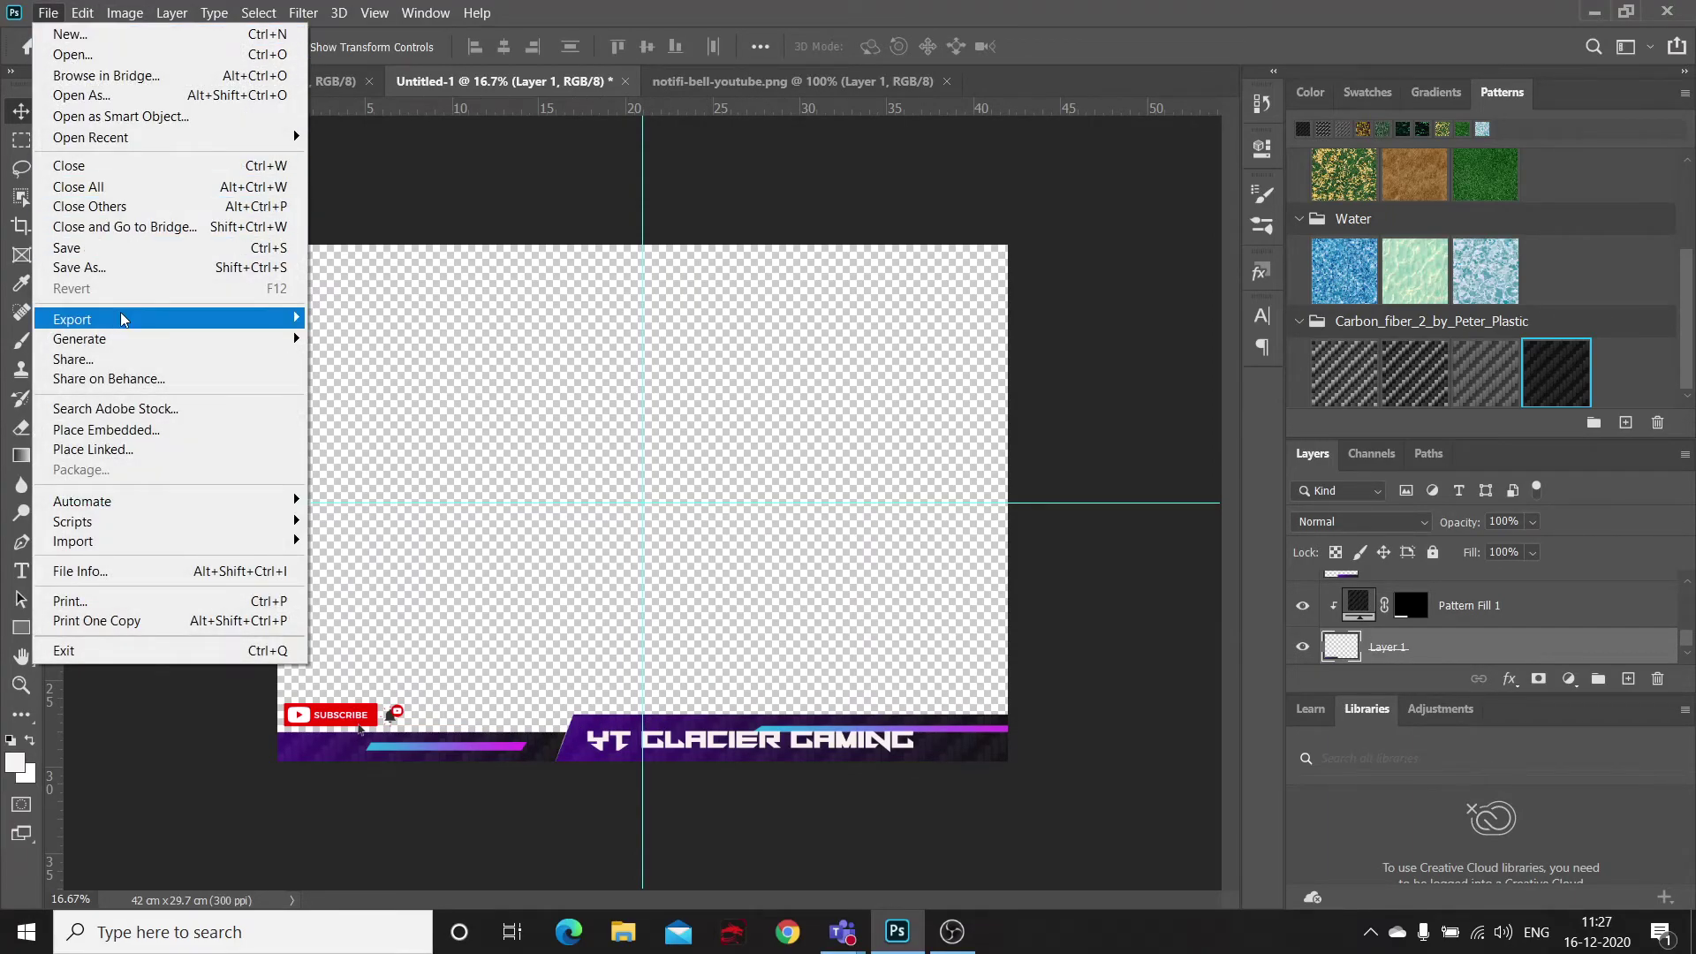
# Step: Export the overlay as a transparent PNG named 'pubg overlay trail' on the Desktop
pyautogui.click(332, 338)
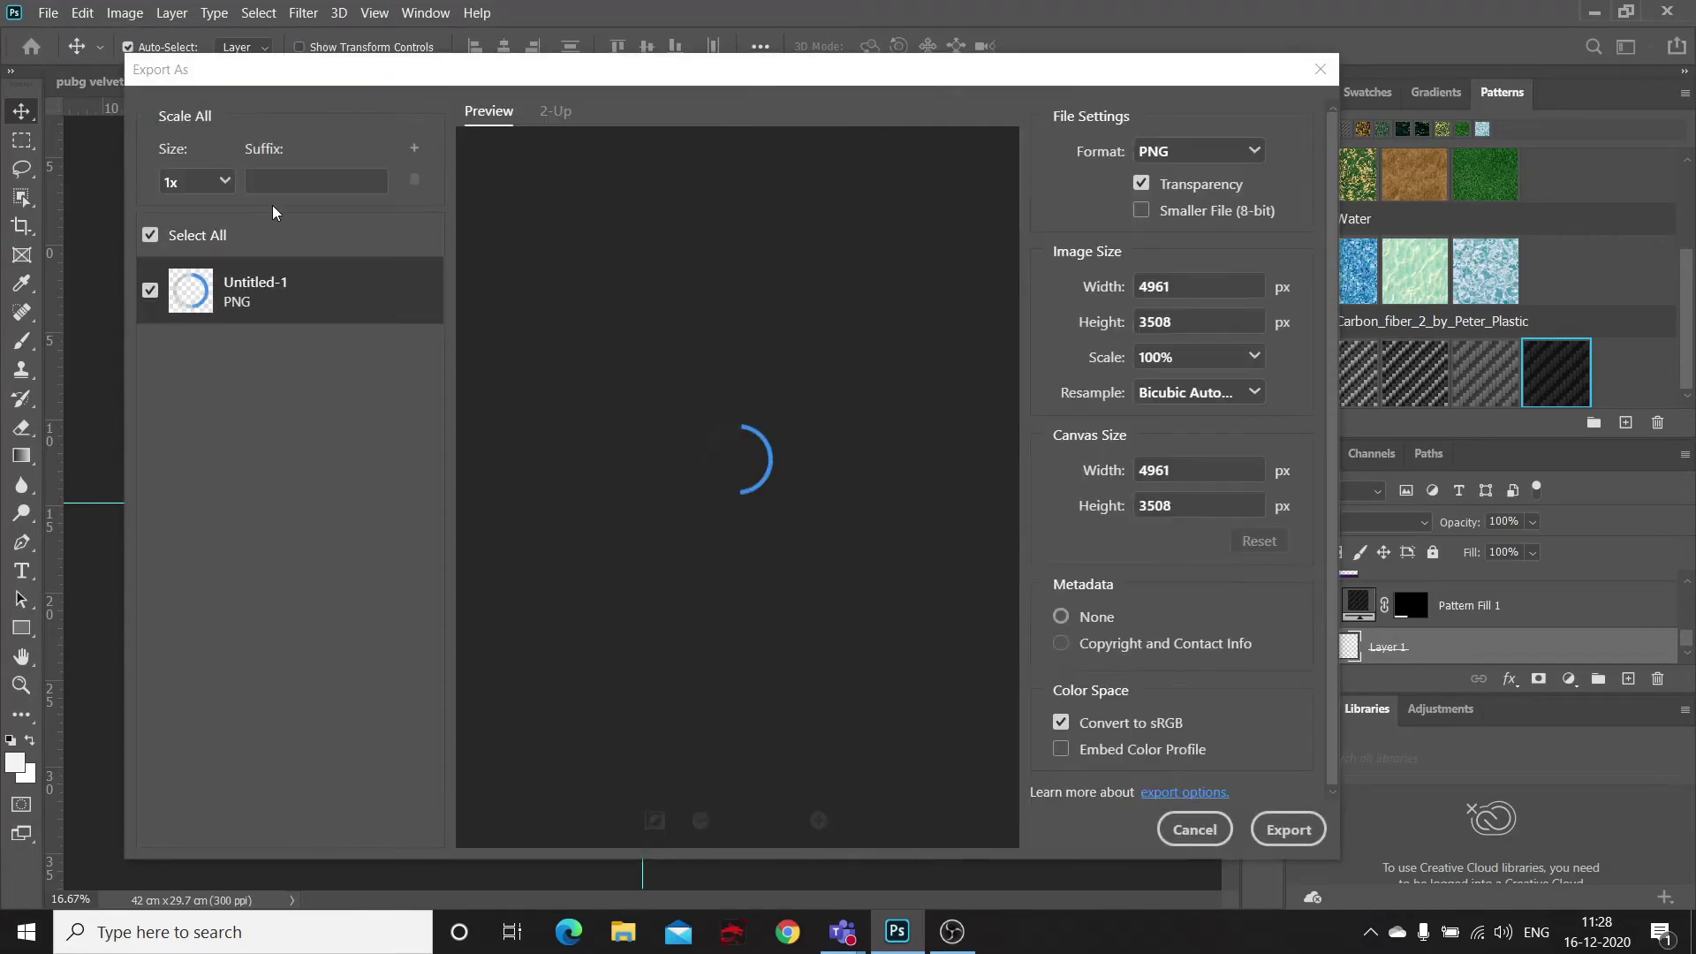
pyautogui.click(1258, 827)
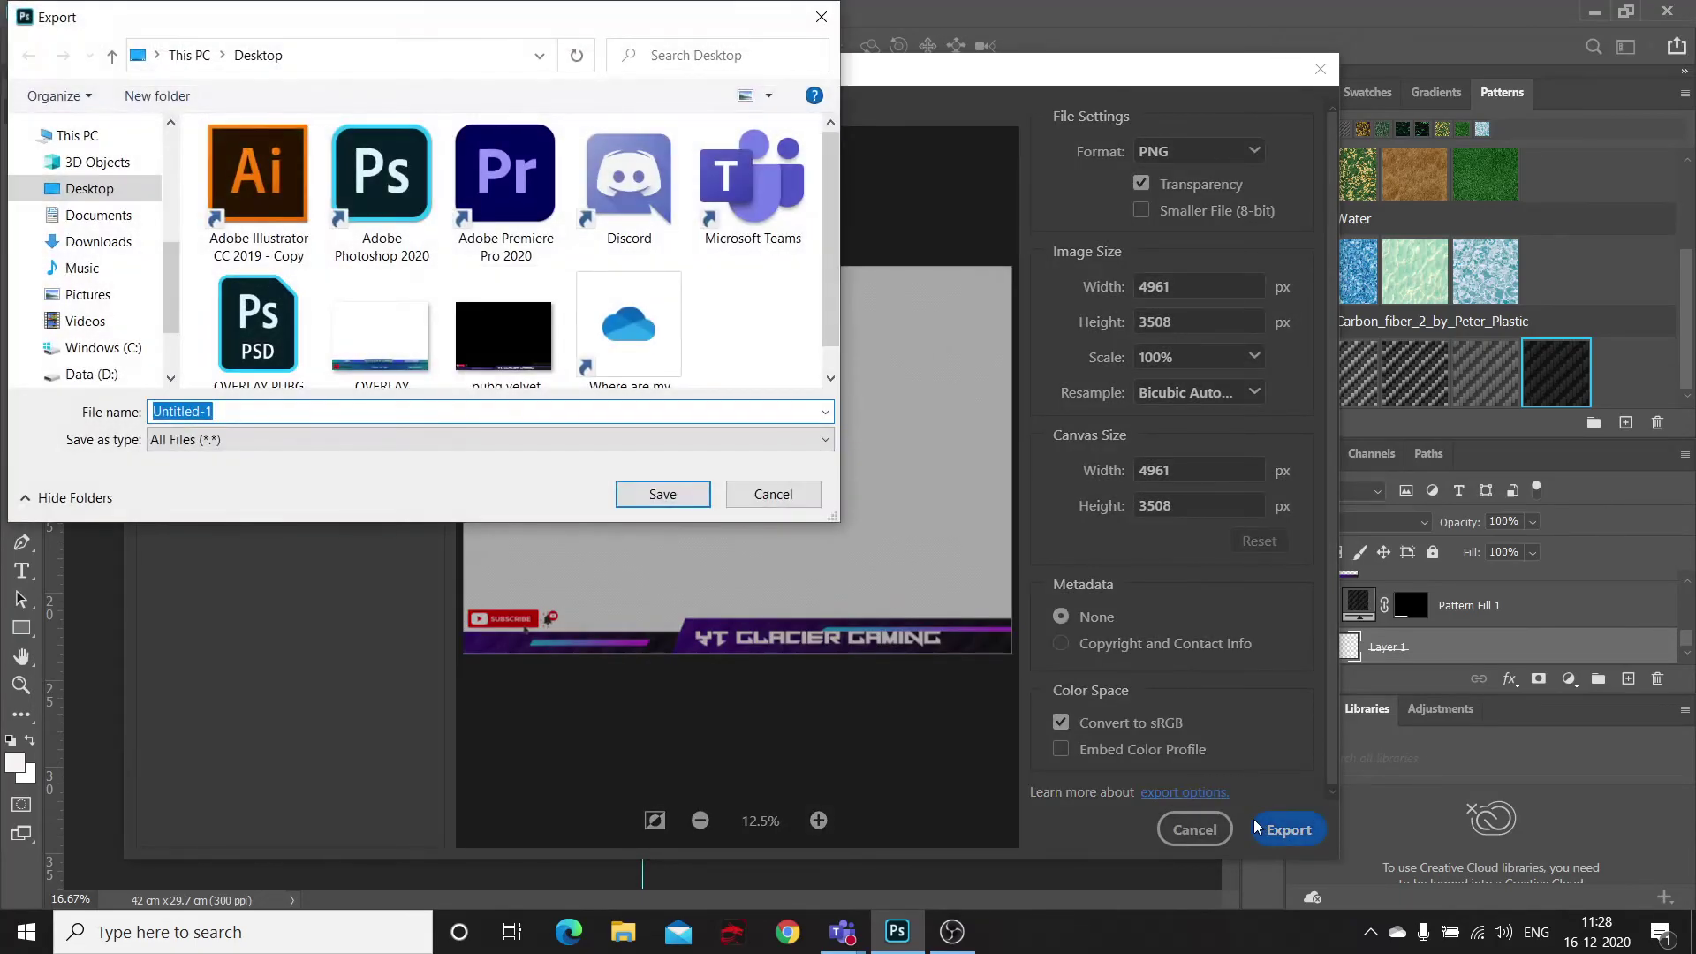
pyautogui.write('pubg')
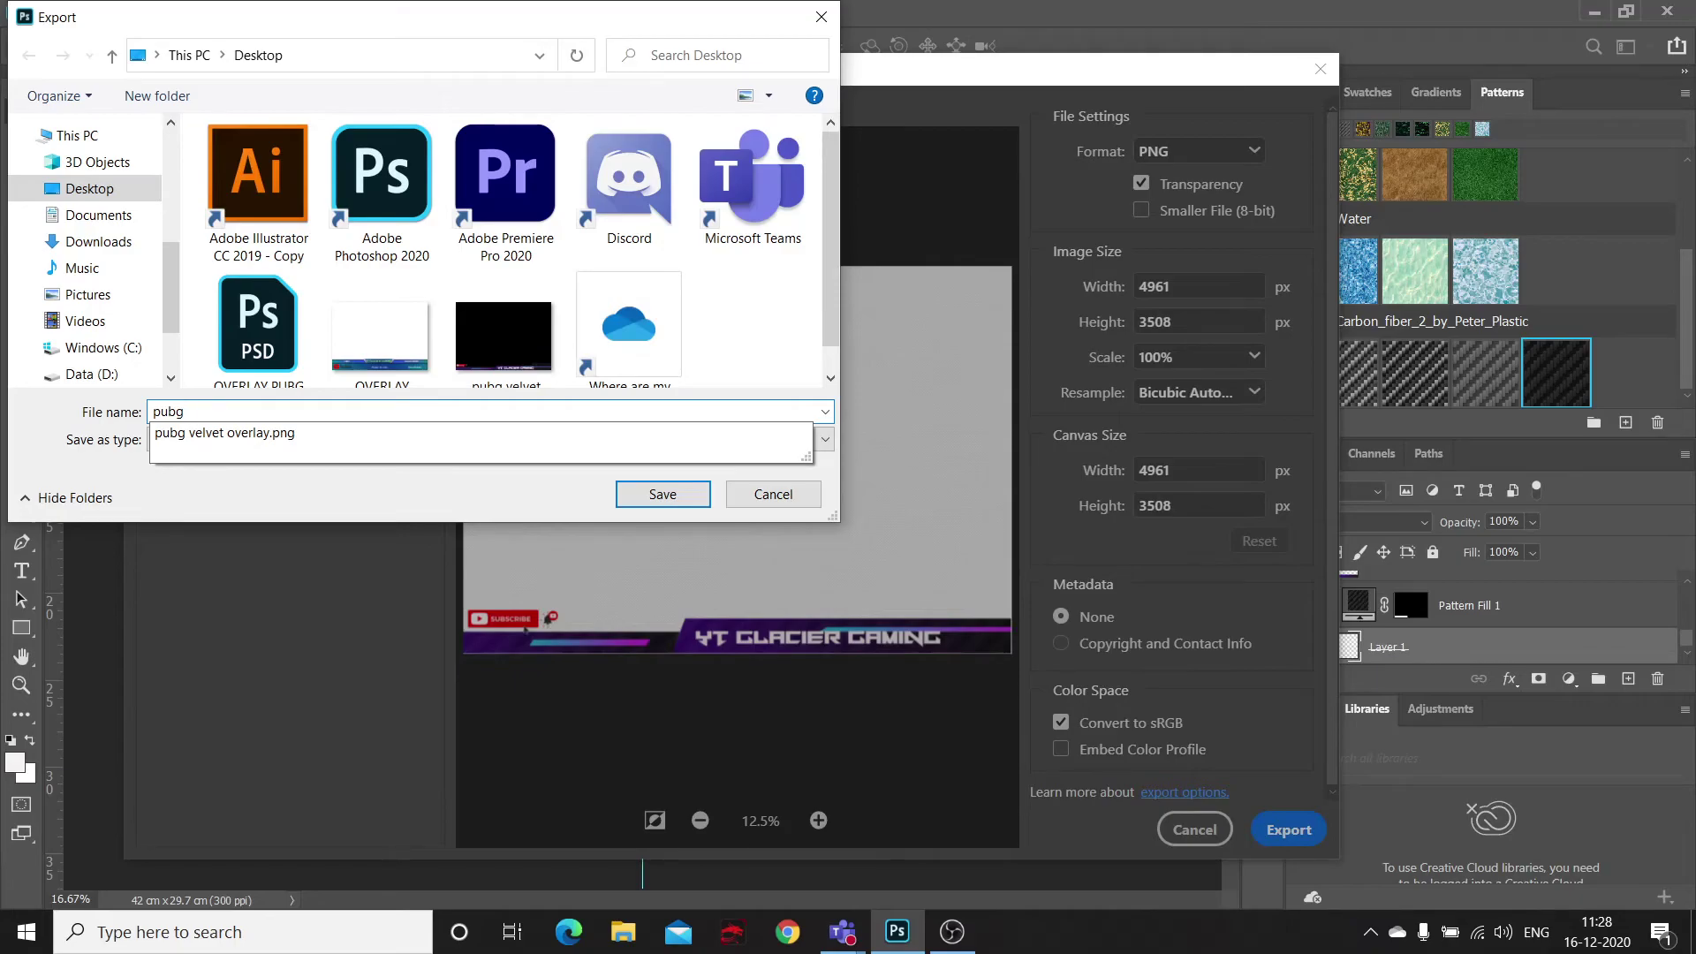
pyautogui.write(' overlay trail')
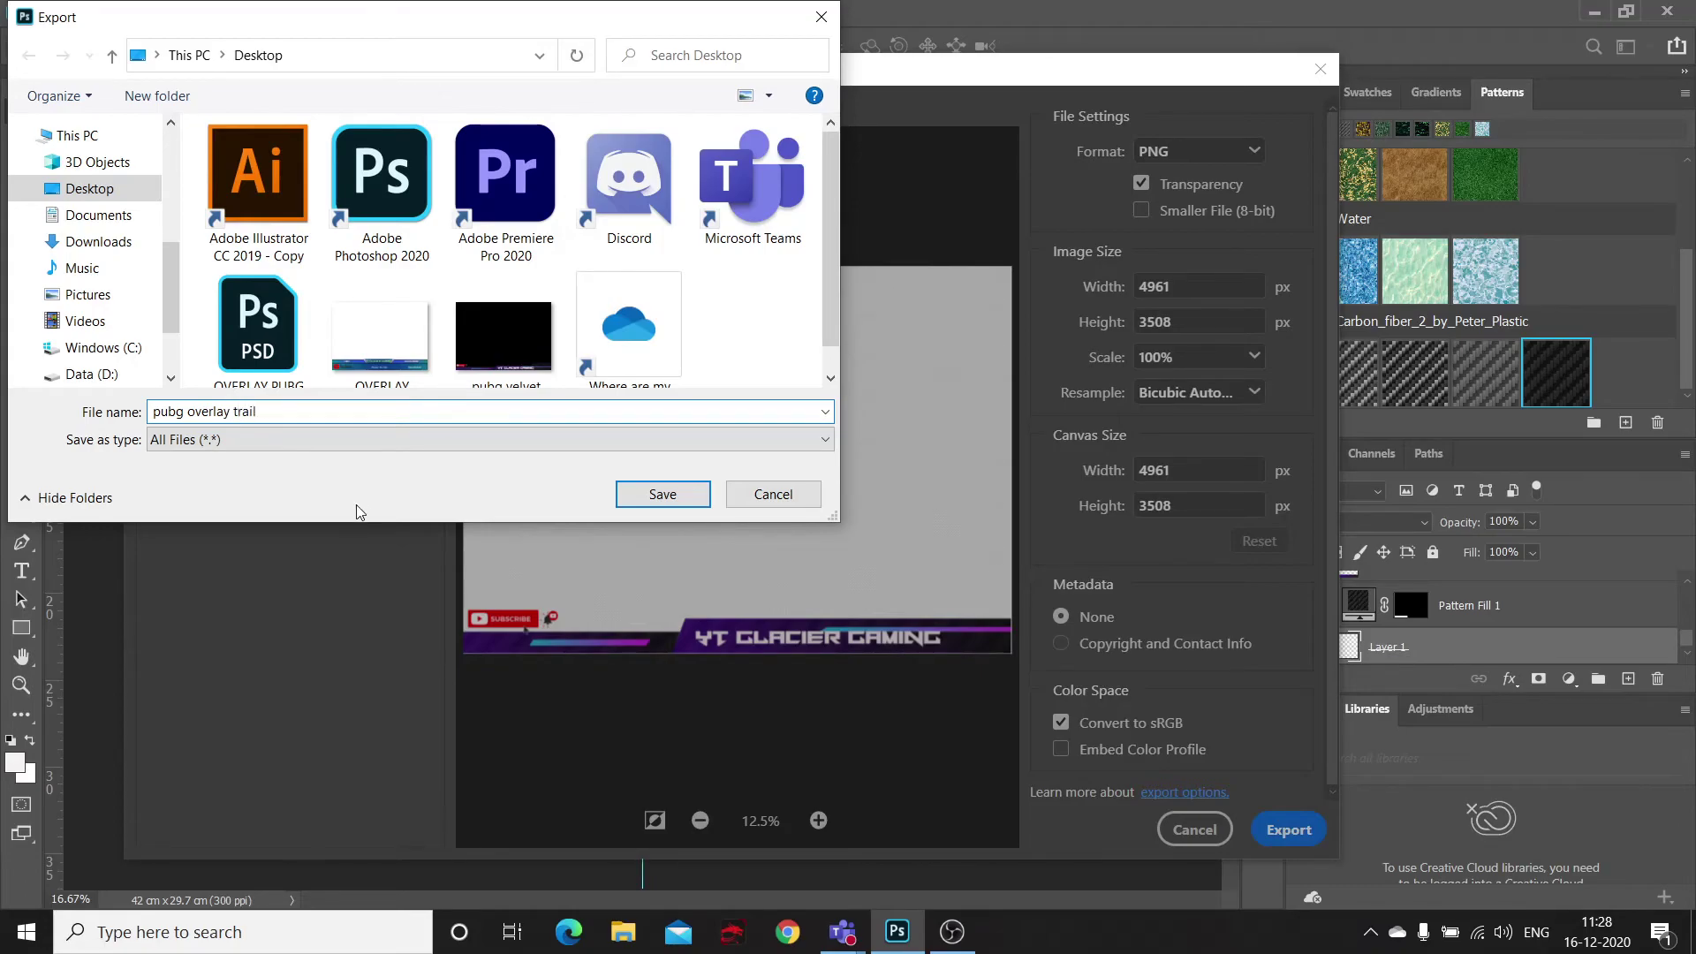
pyautogui.click(629, 494)
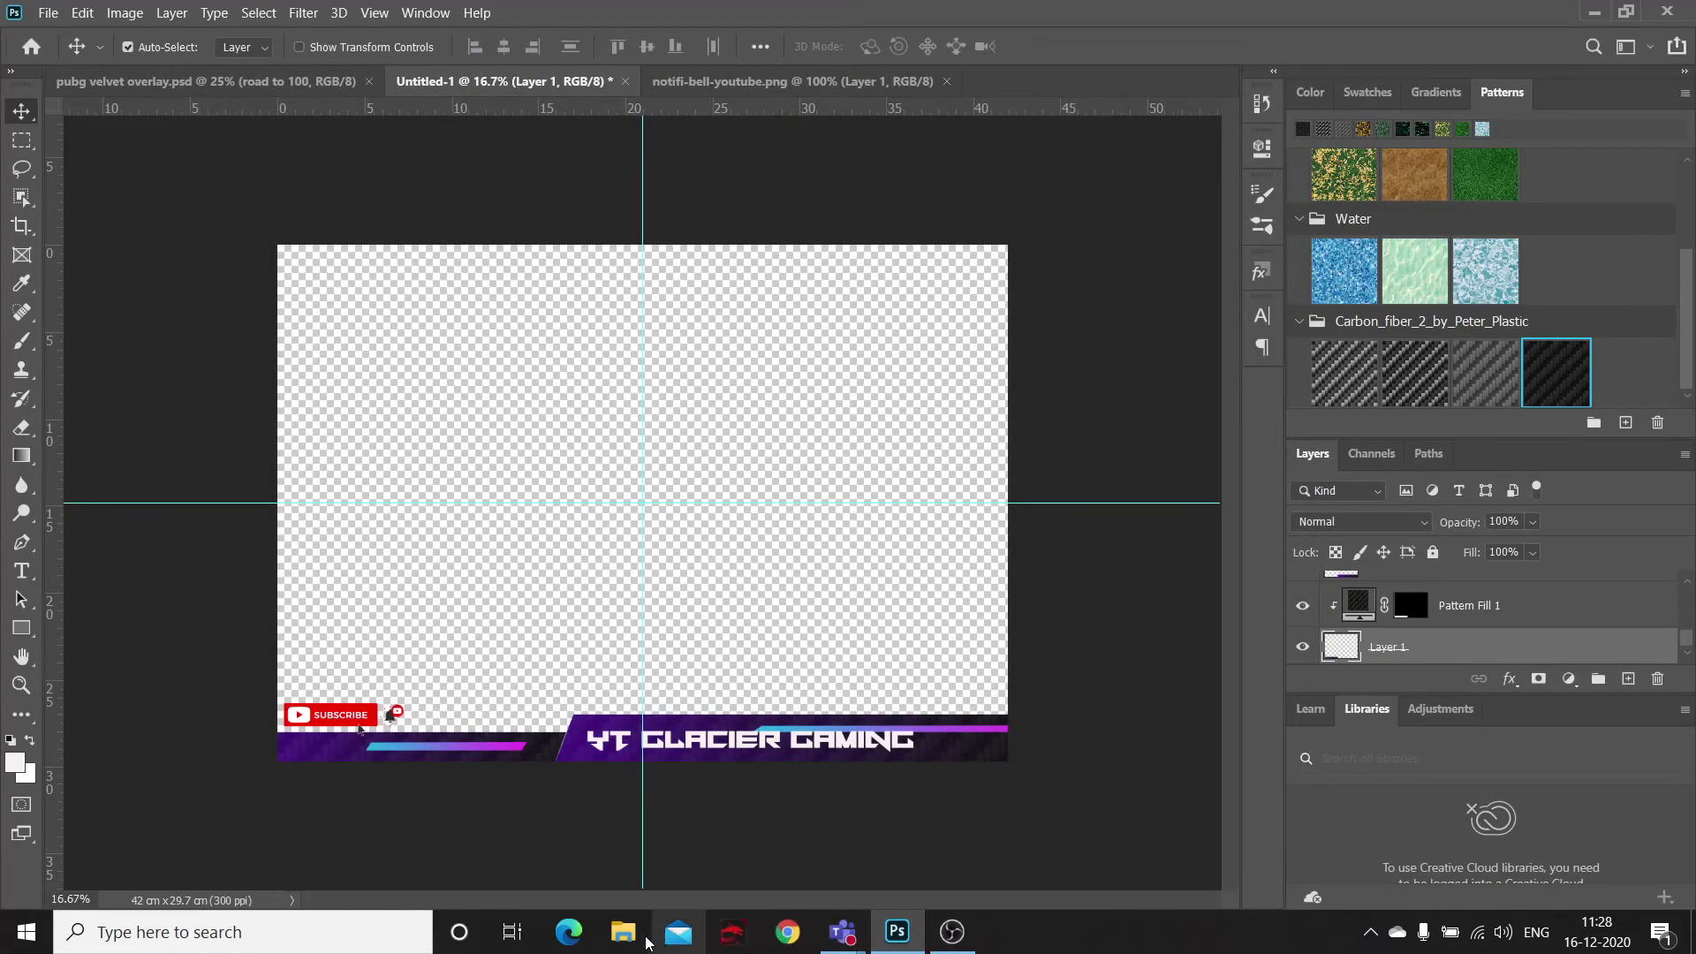
# Step: Browse File Explorer to the Desktop and open 'pubg overlay trail' in Photos
pyautogui.click(624, 932)
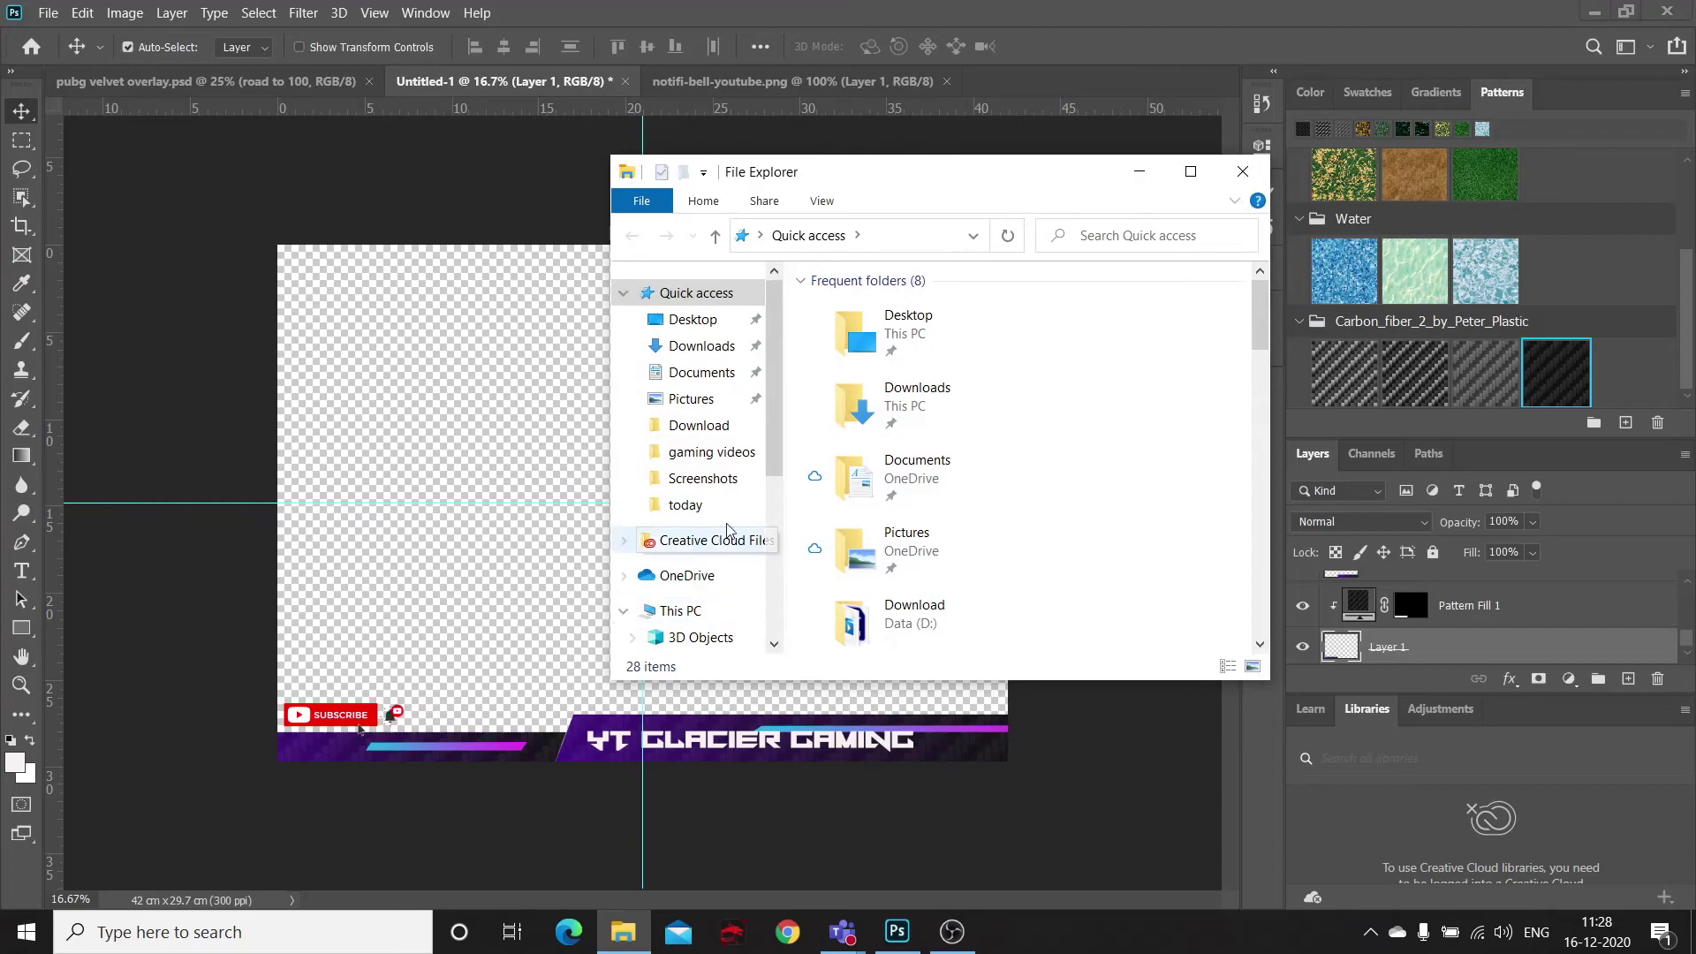
pyautogui.click(701, 345)
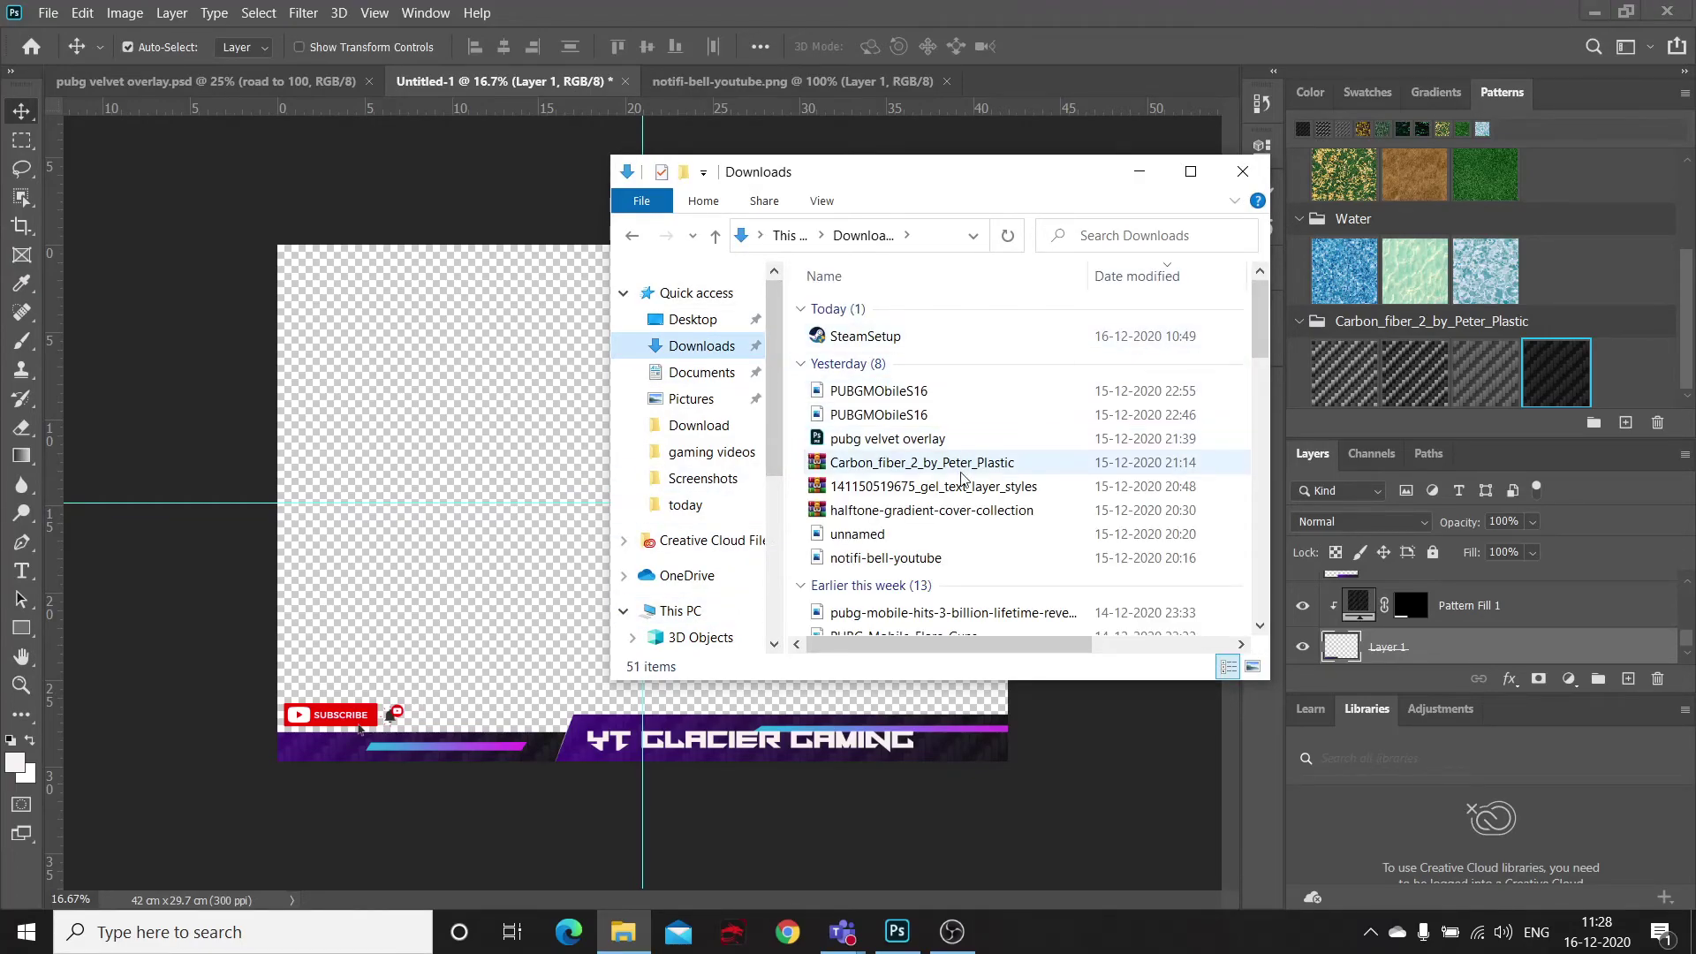
pyautogui.scroll(-1, 932, 549)
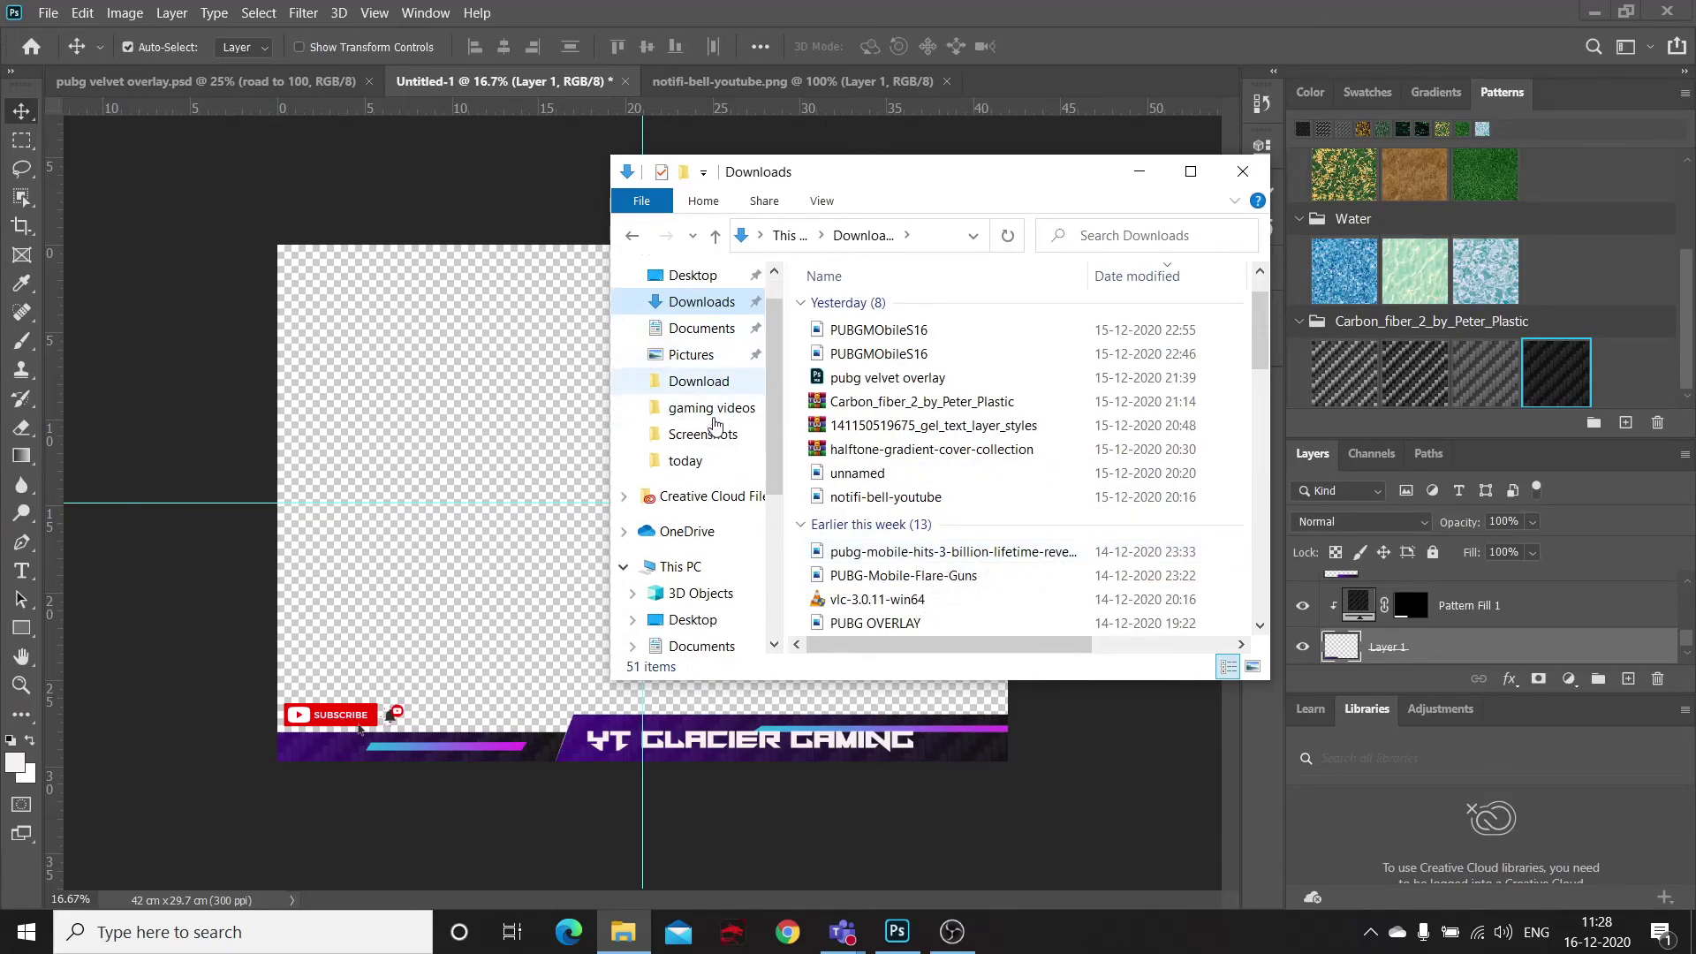
pyautogui.scroll(-2, 717, 428)
pyautogui.scroll(2, 680, 313)
pyautogui.click(693, 321)
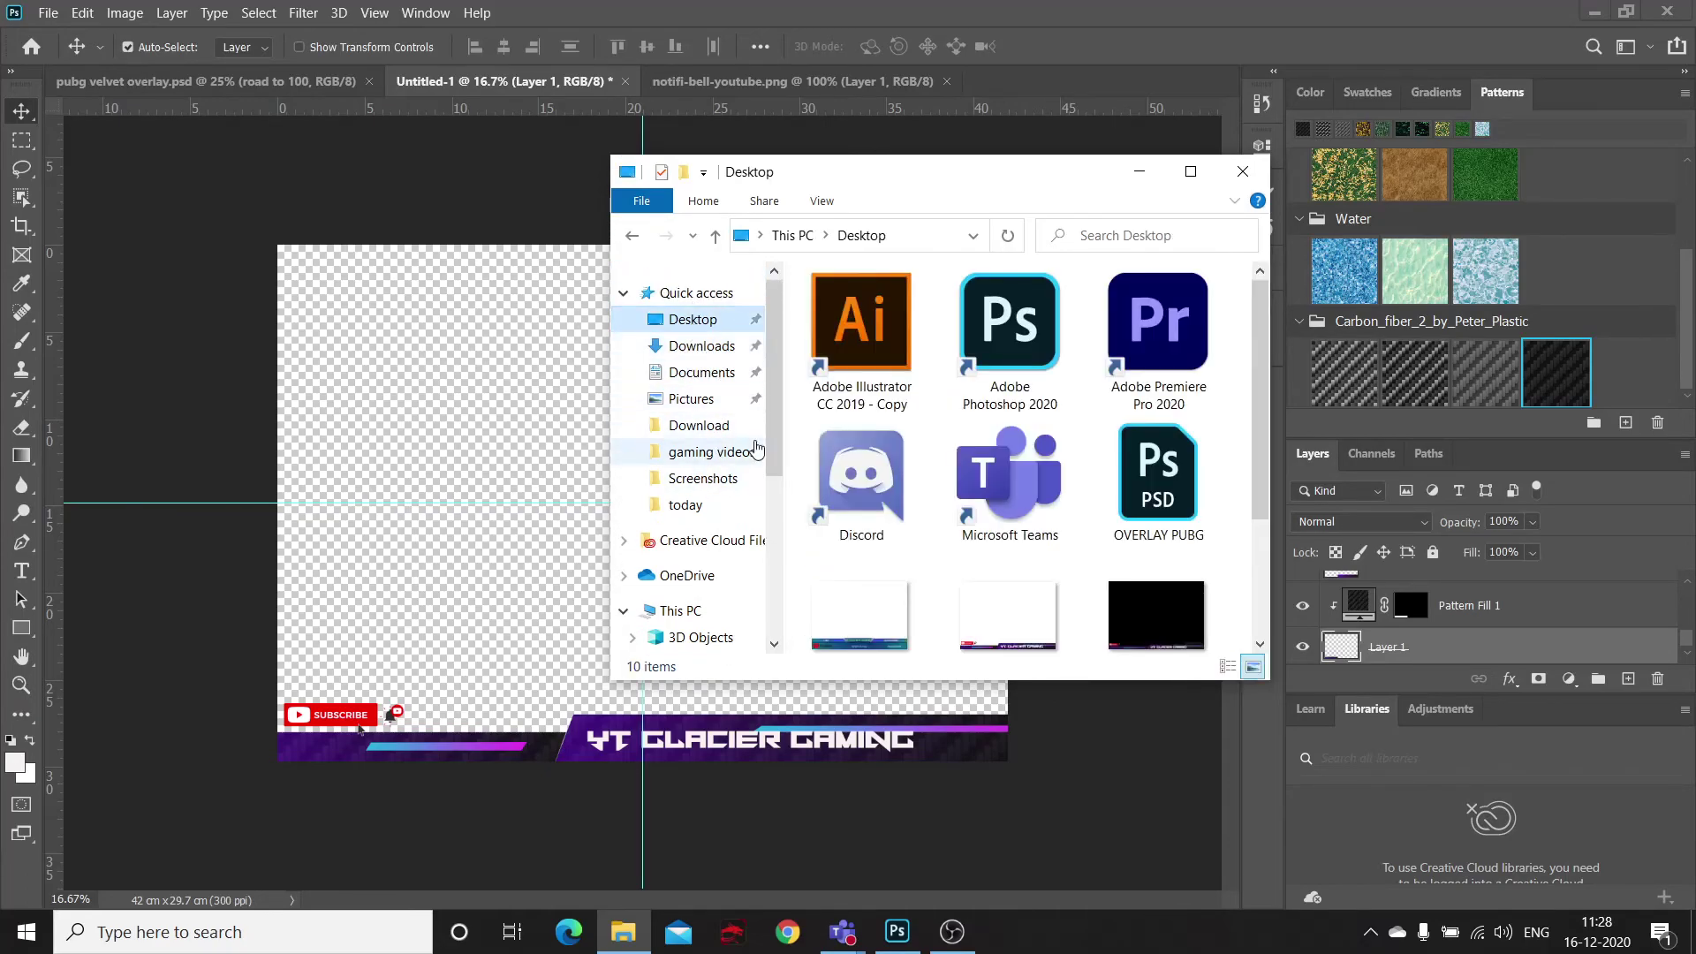
pyautogui.scroll(-1, 707, 424)
pyautogui.scroll(-2, 1007, 468)
pyautogui.click(1027, 452)
pyautogui.doubleClick(1027, 451)
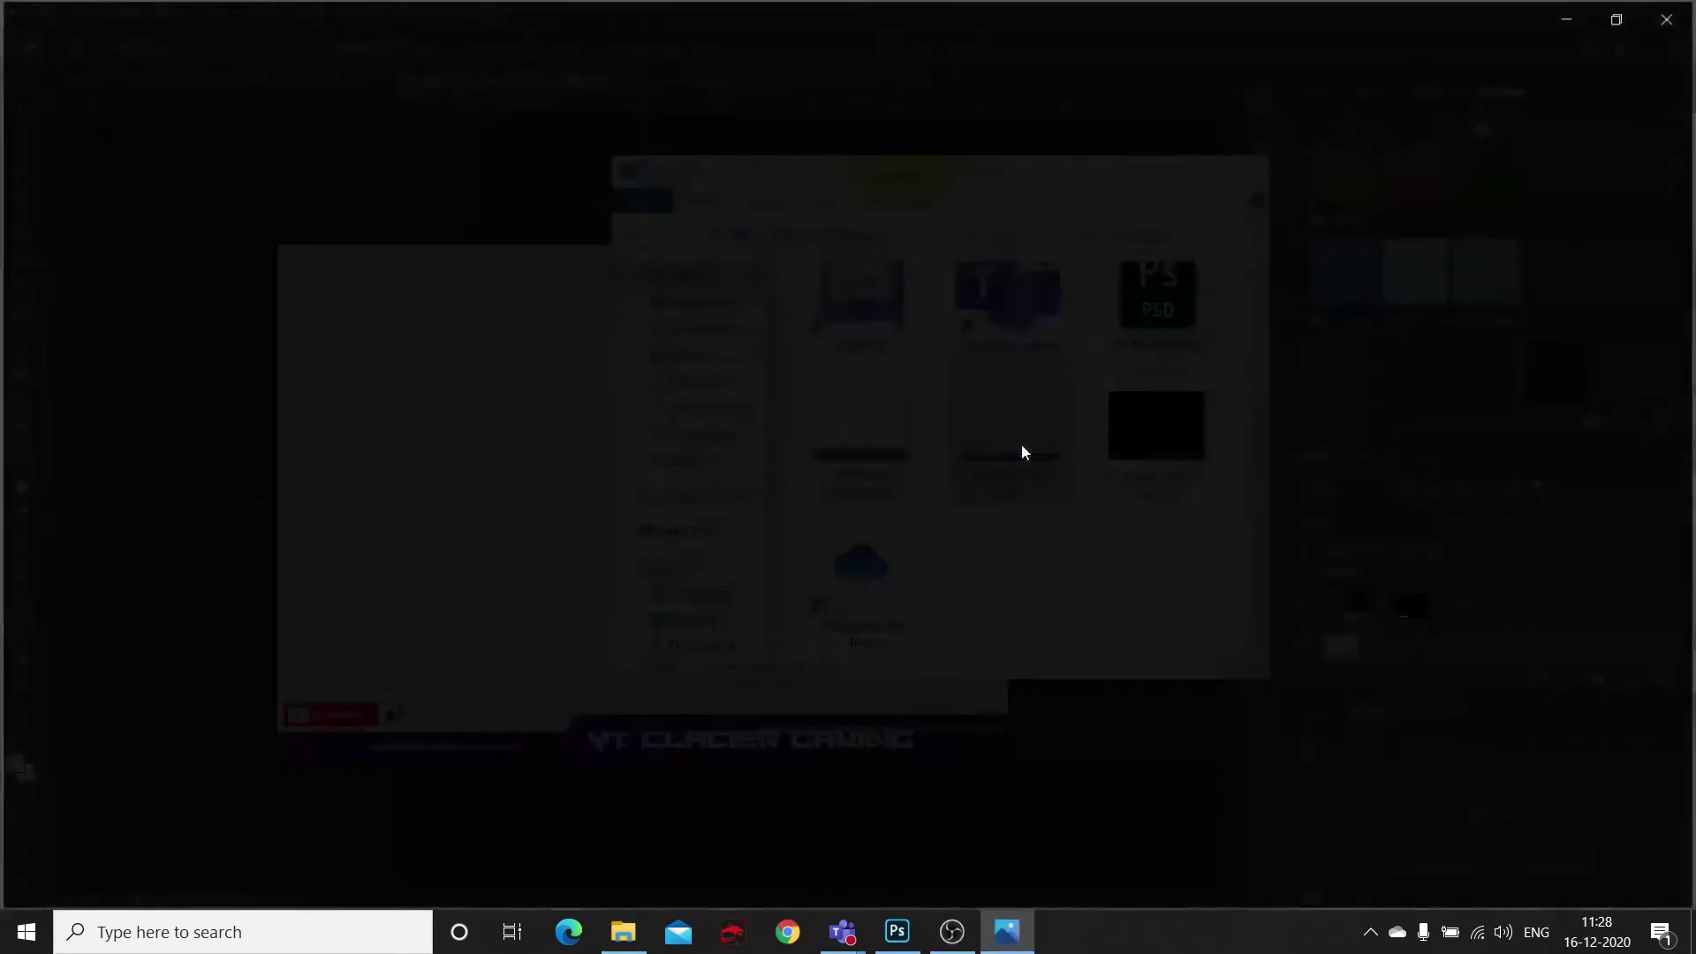